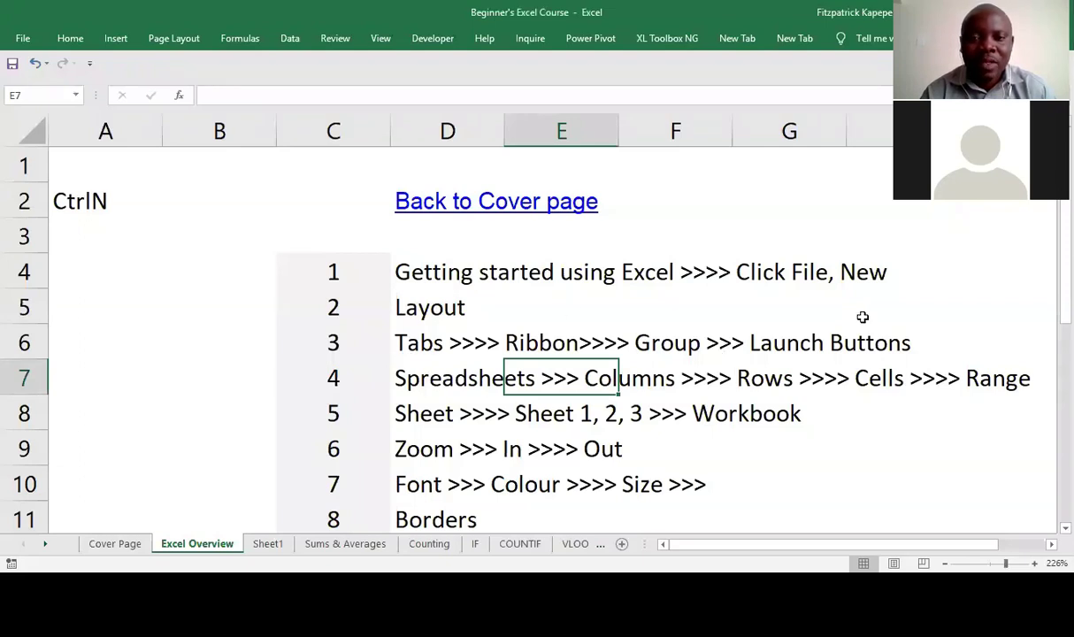
- Review the course topic list on the Excel Overview sheet down to the Shortcuts entry in D14
{"action": "left_click", "coordinate": [447, 365]}
{"action": "left_click", "coordinate": [439, 510]}
{"action": "key", "text": "Down"}
{"action": "key", "text": "Down"}
{"action": "key", "text": "Down"}
{"action": "key", "text": "Down"}
{"action": "key", "text": "Down"}
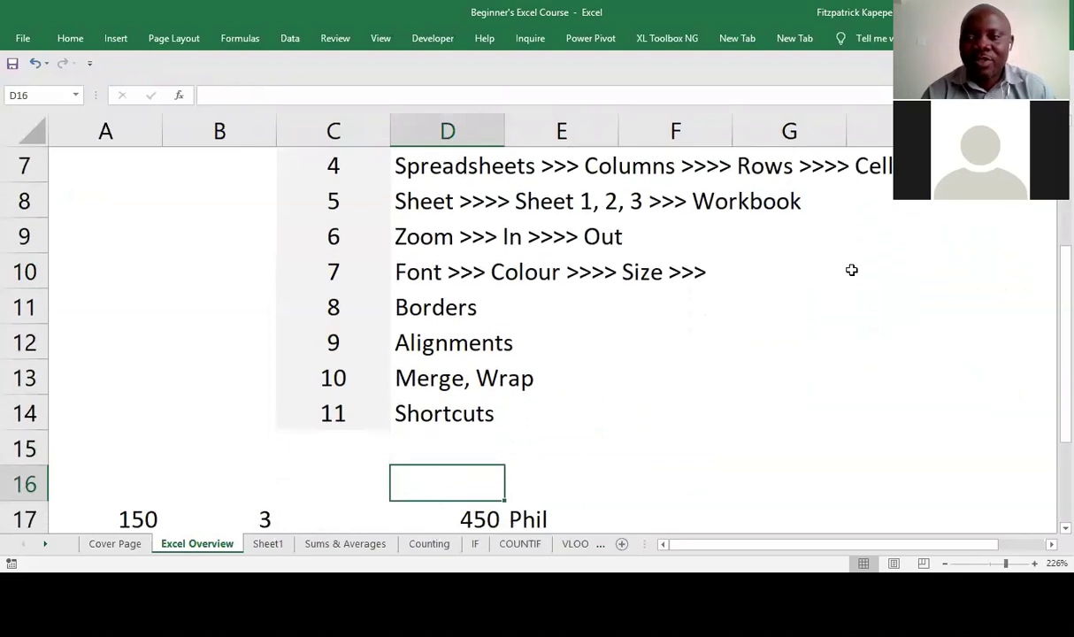
{"action": "left_click", "coordinate": [436, 413]}
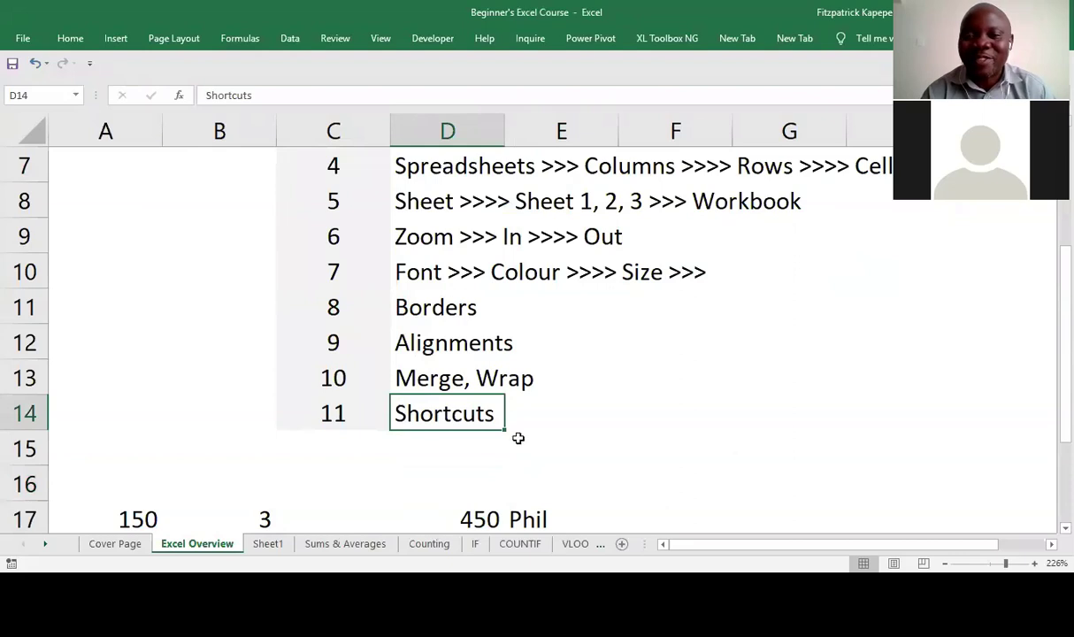
{"action": "left_click", "coordinate": [461, 514]}
{"action": "left_click", "coordinate": [447, 413]}
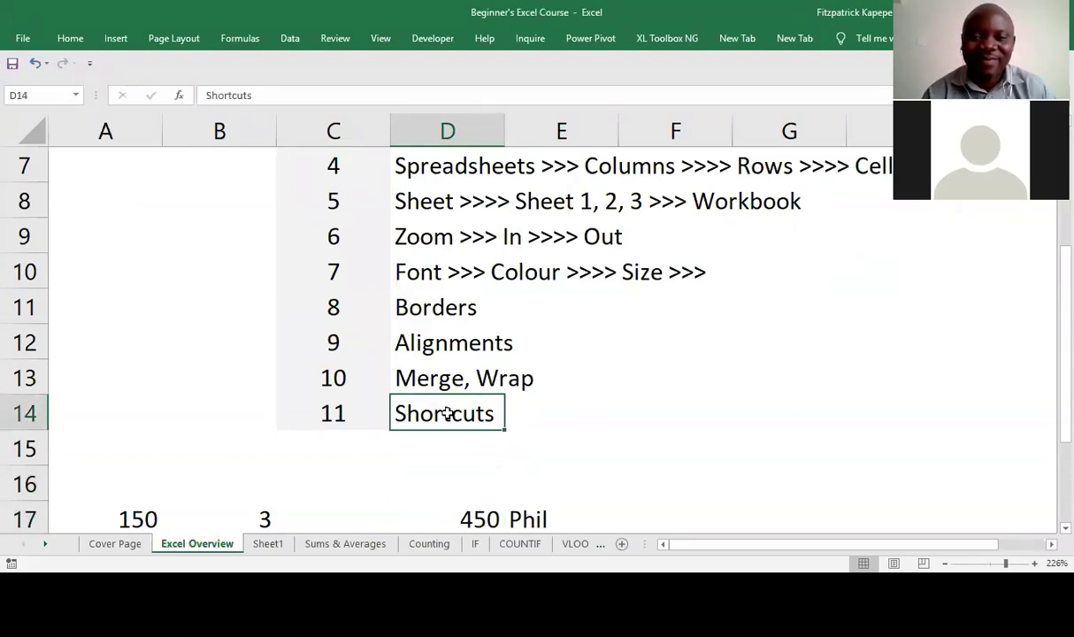
{"action": "key", "text": "Up"}
{"action": "key", "text": "Down"}
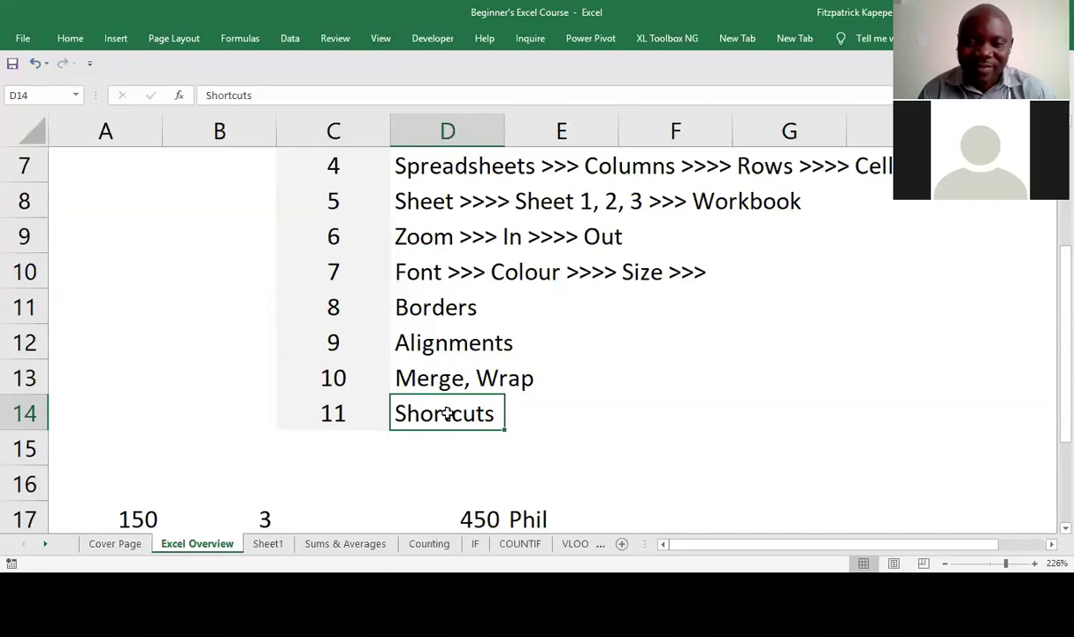
- Enter the shortcut note "Alt H" in cell A9
{"action": "left_click", "coordinate": [115, 252]}
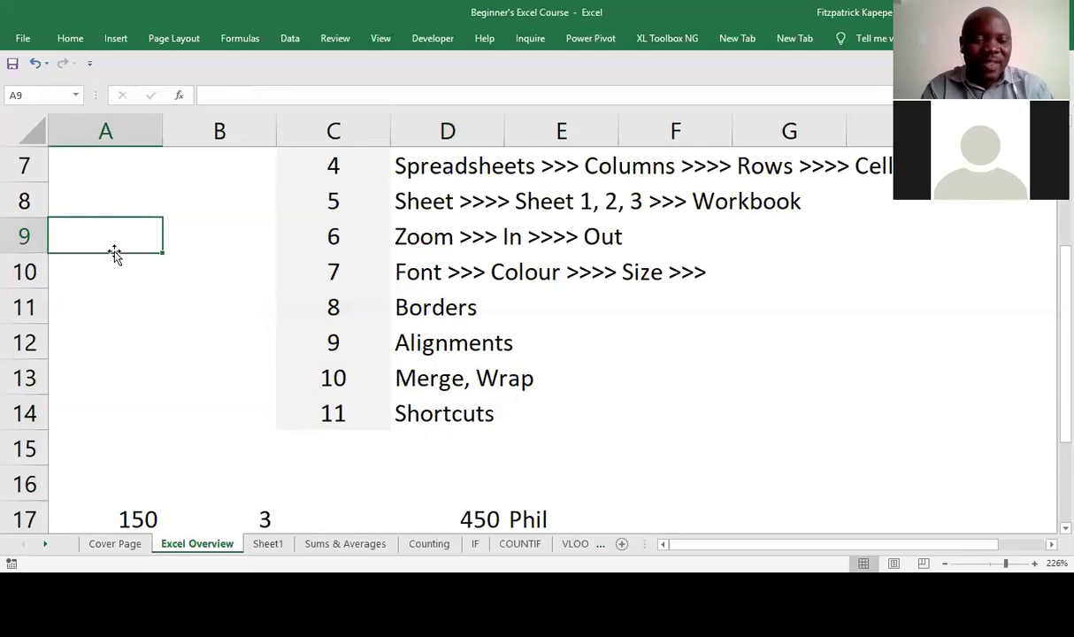
{"action": "type", "text": "Alt"}
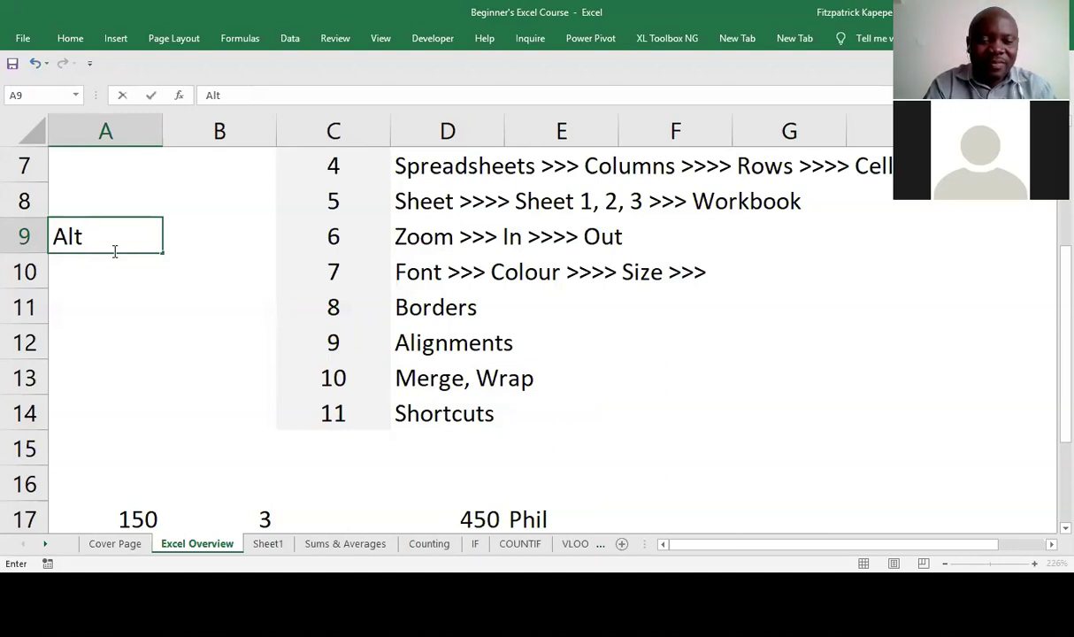
{"action": "type", "text": " H"}
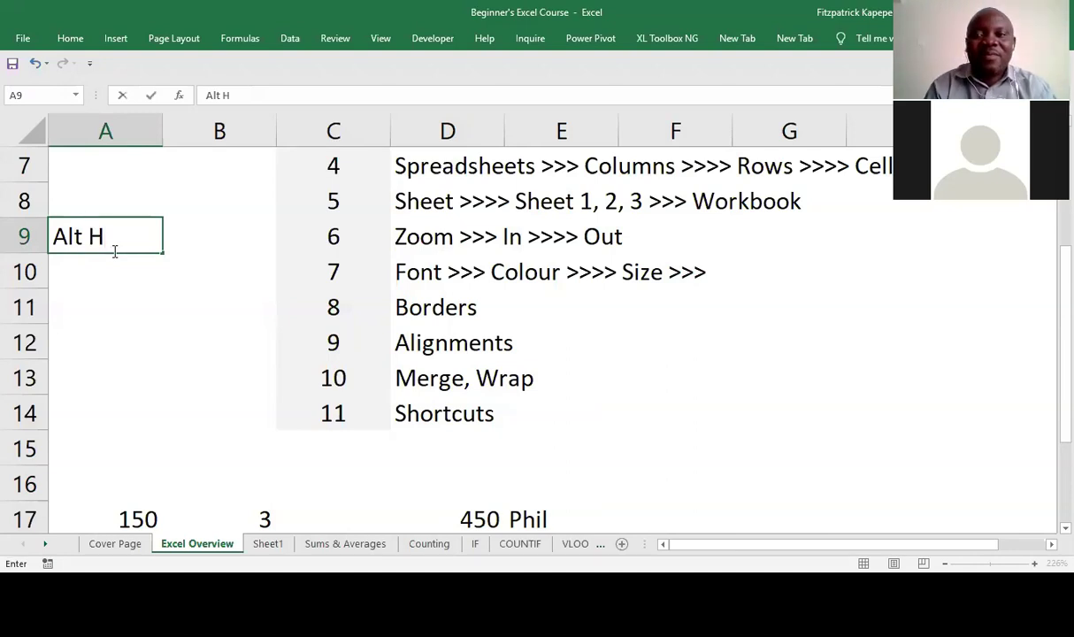
- Apply a Top and Thick Bottom Border to cell A11
{"action": "left_click", "coordinate": [118, 290]}
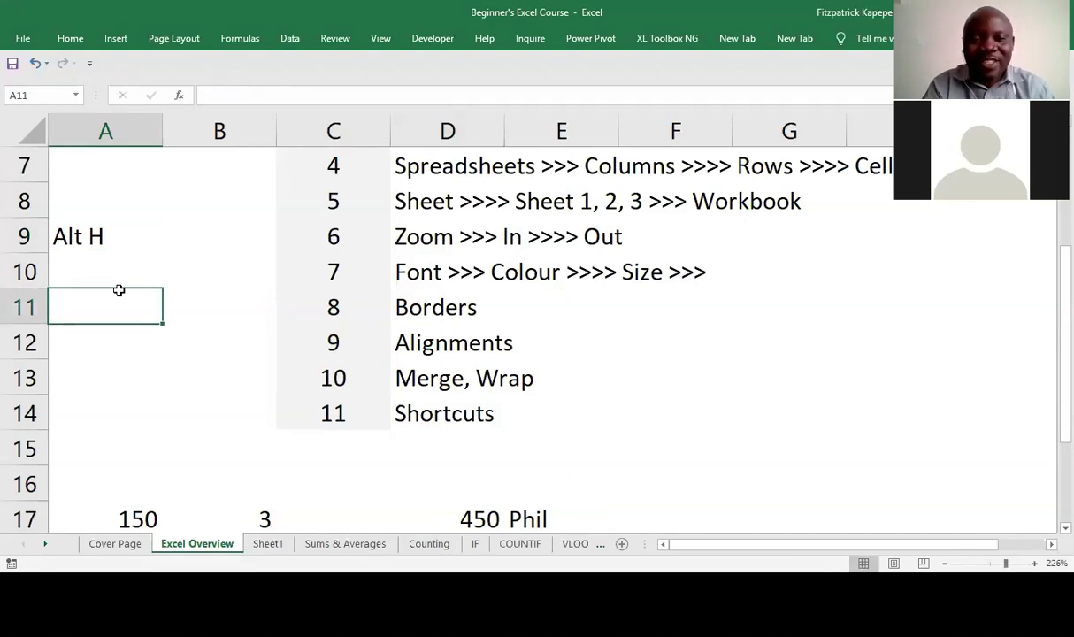
{"action": "key", "text": "alt+h"}
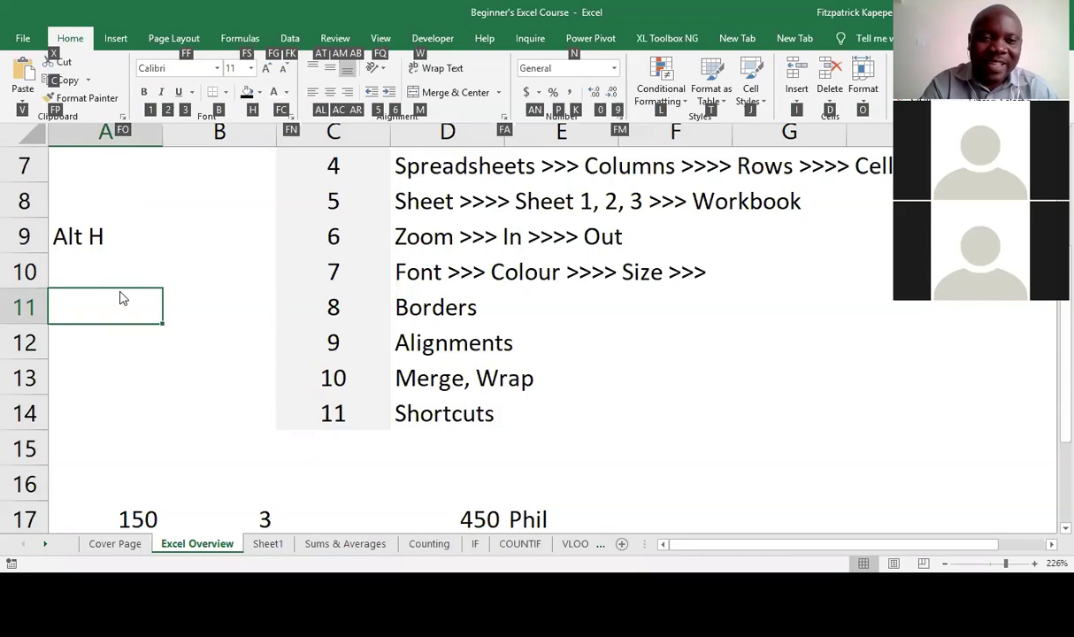
{"action": "key", "text": "b"}
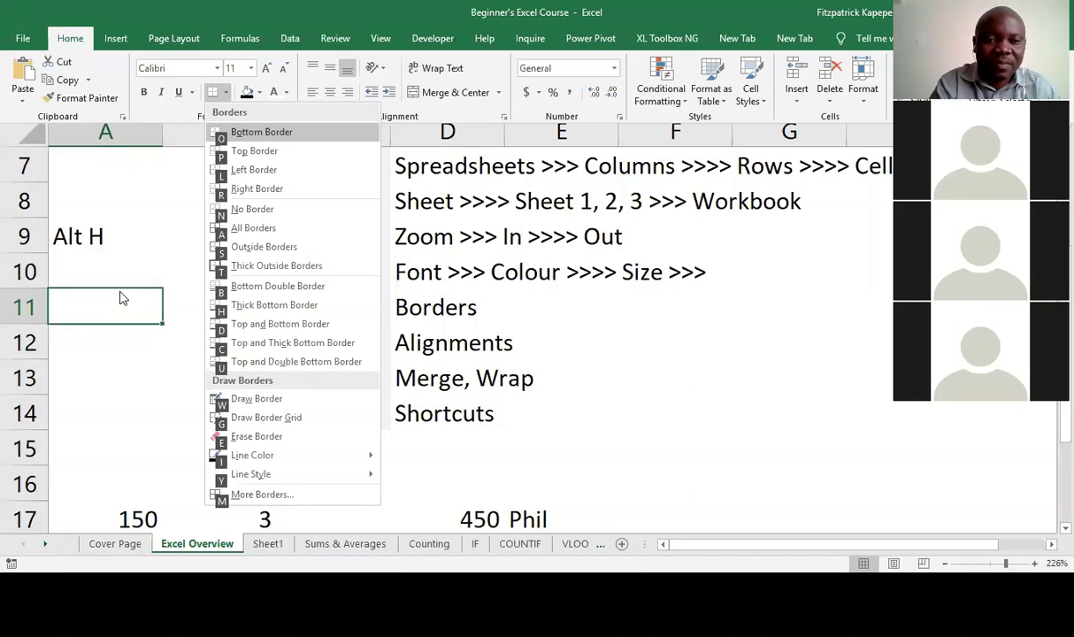
{"action": "left_click", "coordinate": [118, 290]}
{"action": "key", "text": "Down"}
{"action": "key", "text": "Down"}
{"action": "key", "text": "Down"}
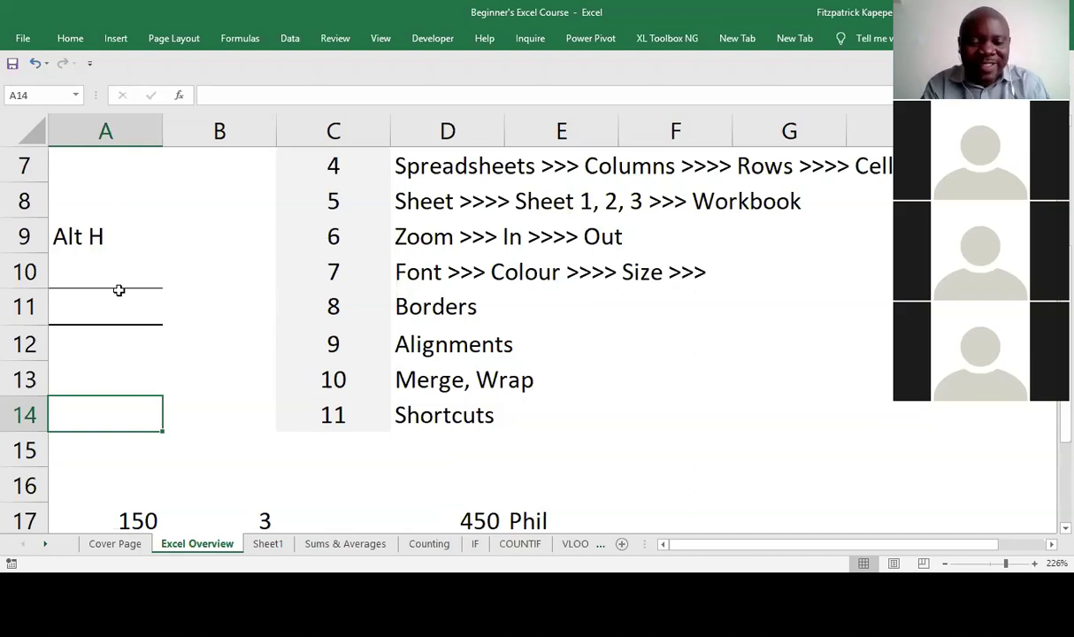
- Apply a Top and Thick Bottom Border to cell A14
{"action": "key", "text": "alt+h"}
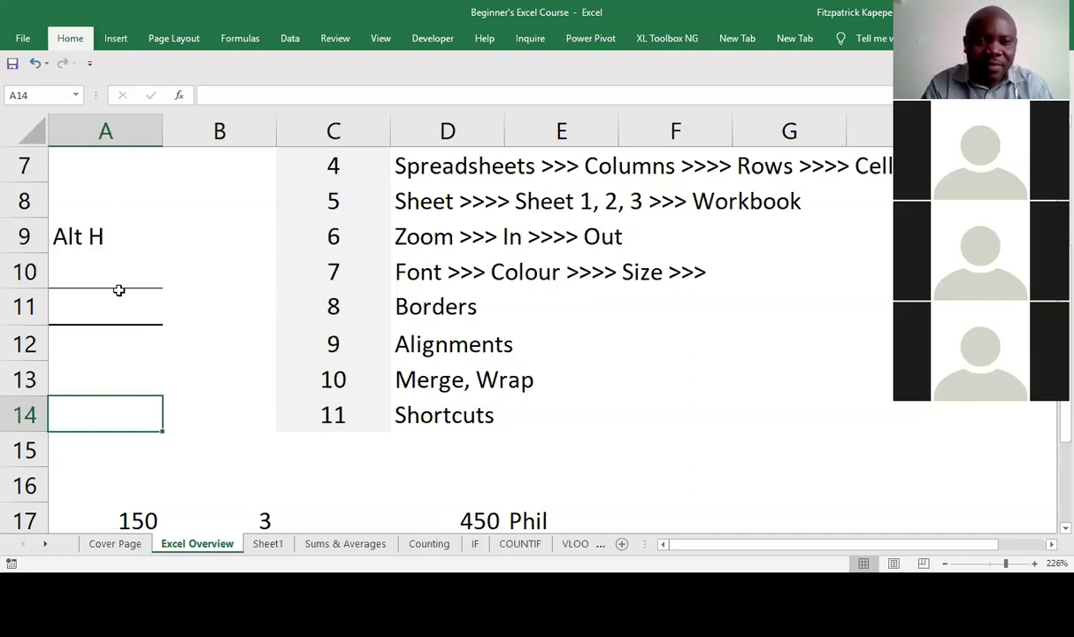
{"action": "key", "text": "b"}
{"action": "key", "text": "c"}
{"action": "key", "text": "Down"}
{"action": "key", "text": "Down"}
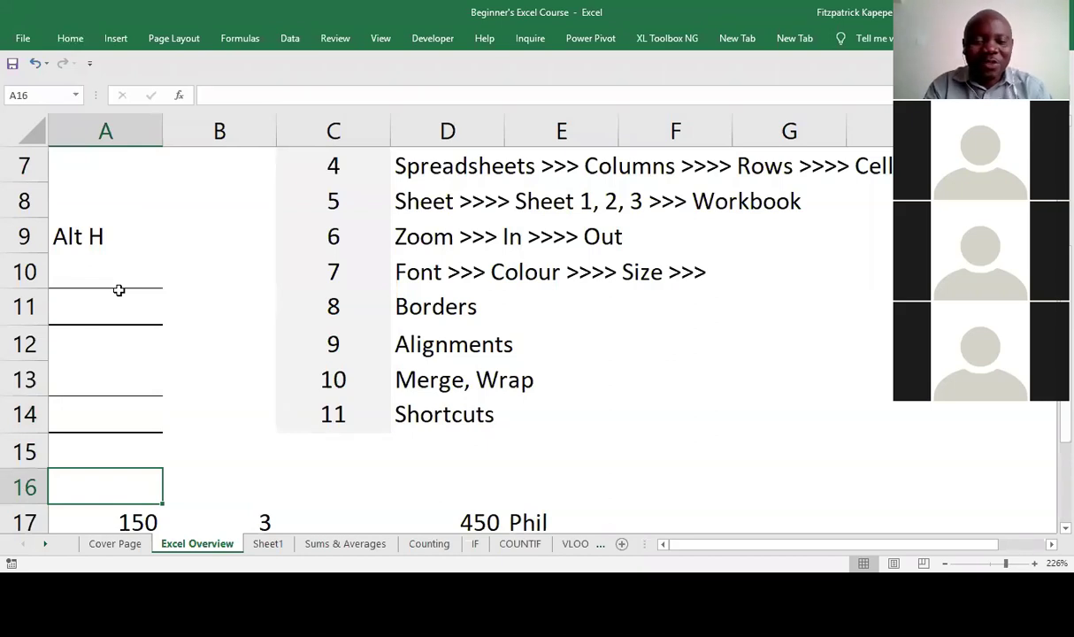
{"action": "key", "text": "alt"}
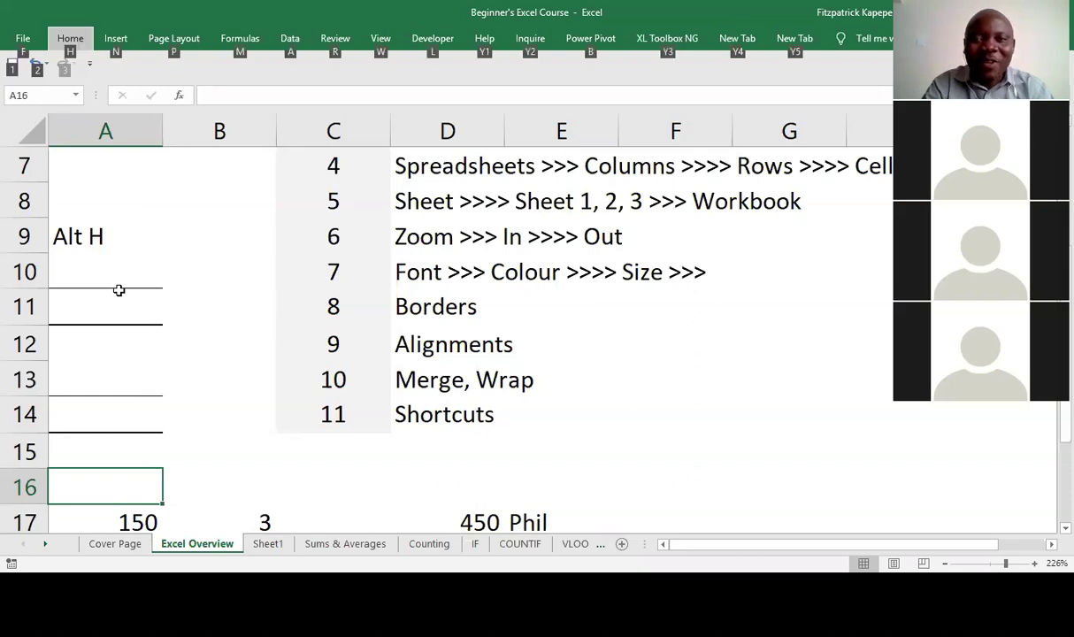
{"action": "key", "text": "h"}
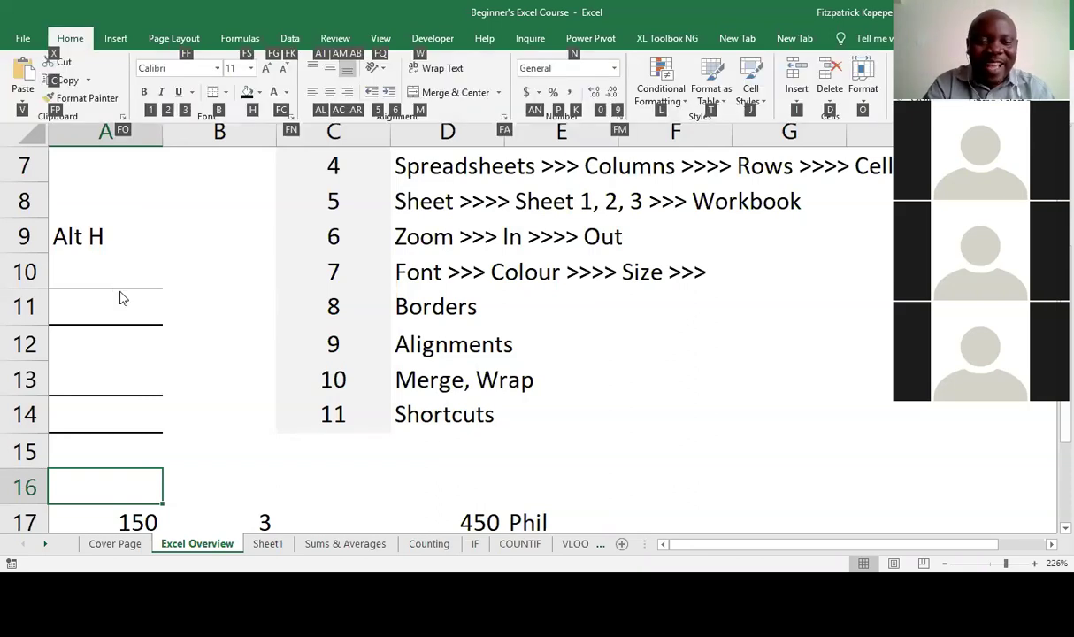
{"action": "key", "text": "b"}
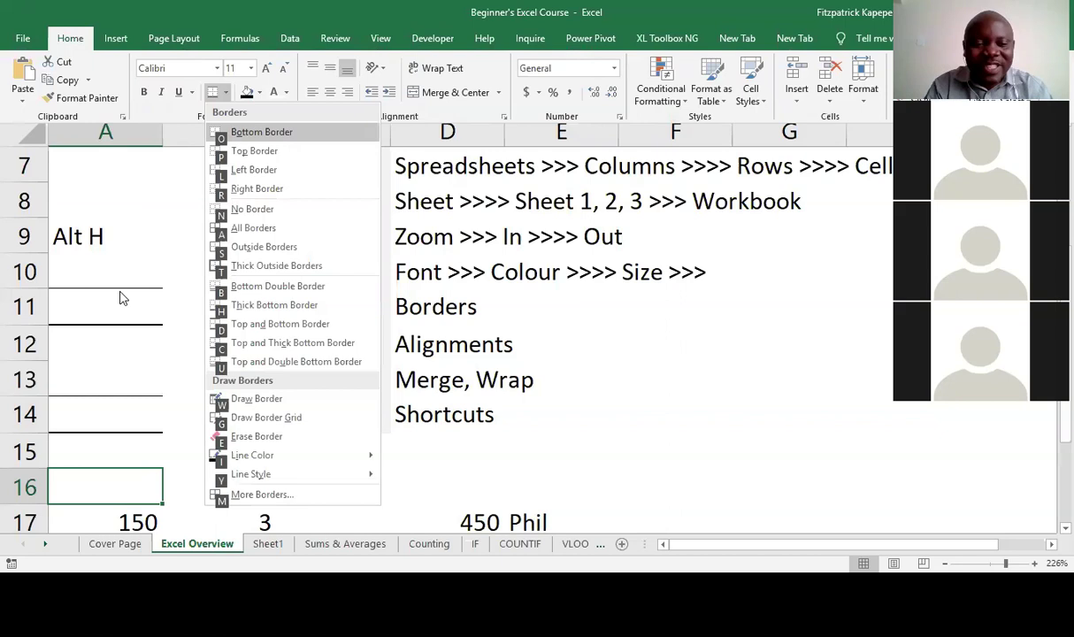
{"action": "key", "text": "Right"}
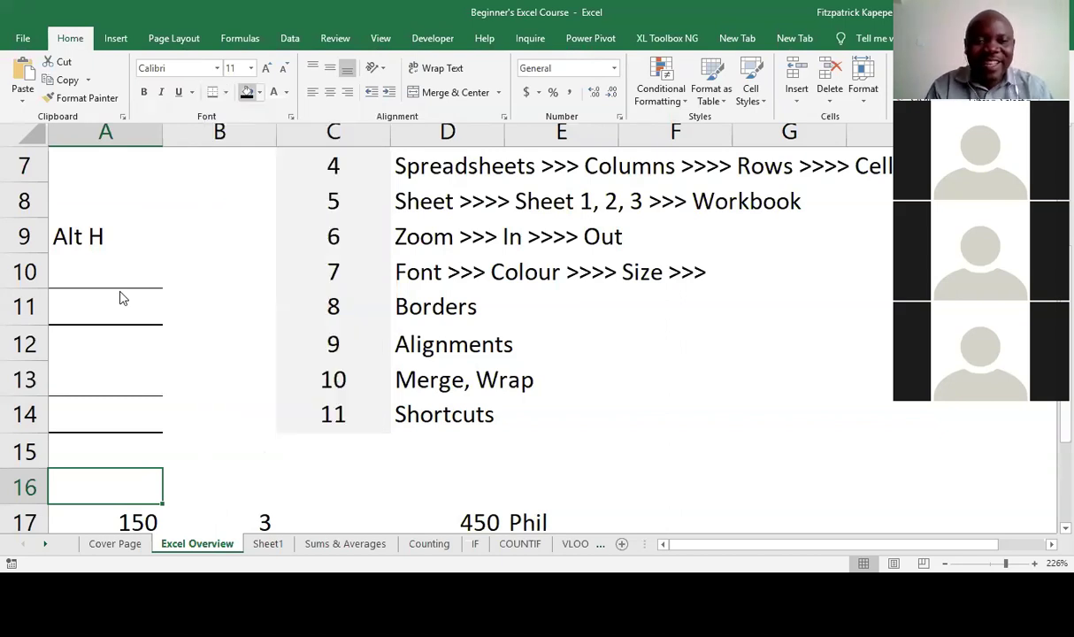
{"action": "left_click", "coordinate": [308, 478]}
- Apply a thick bottom border to the Shortcuts cell D14
{"action": "left_click", "coordinate": [436, 415]}
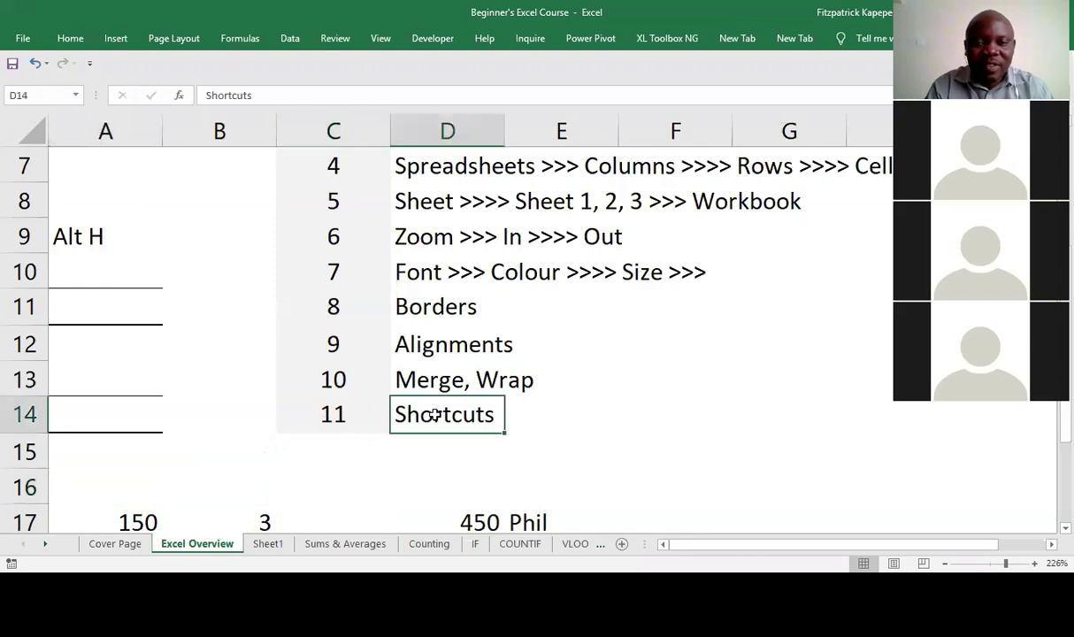
{"action": "key", "text": "alt+h"}
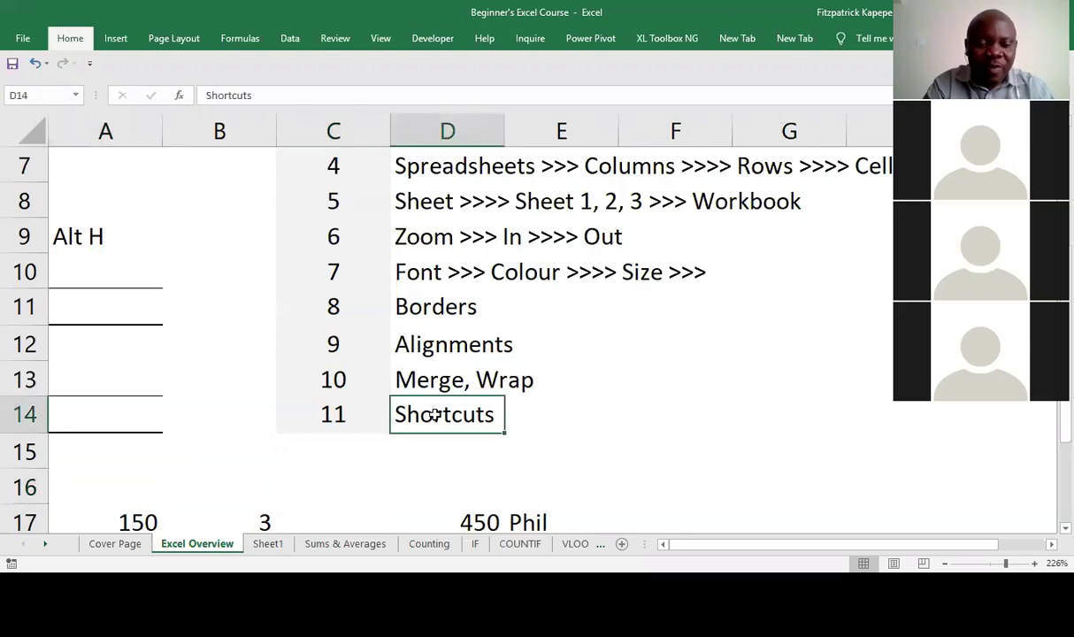
{"action": "key", "text": "b"}
{"action": "key", "text": "o"}
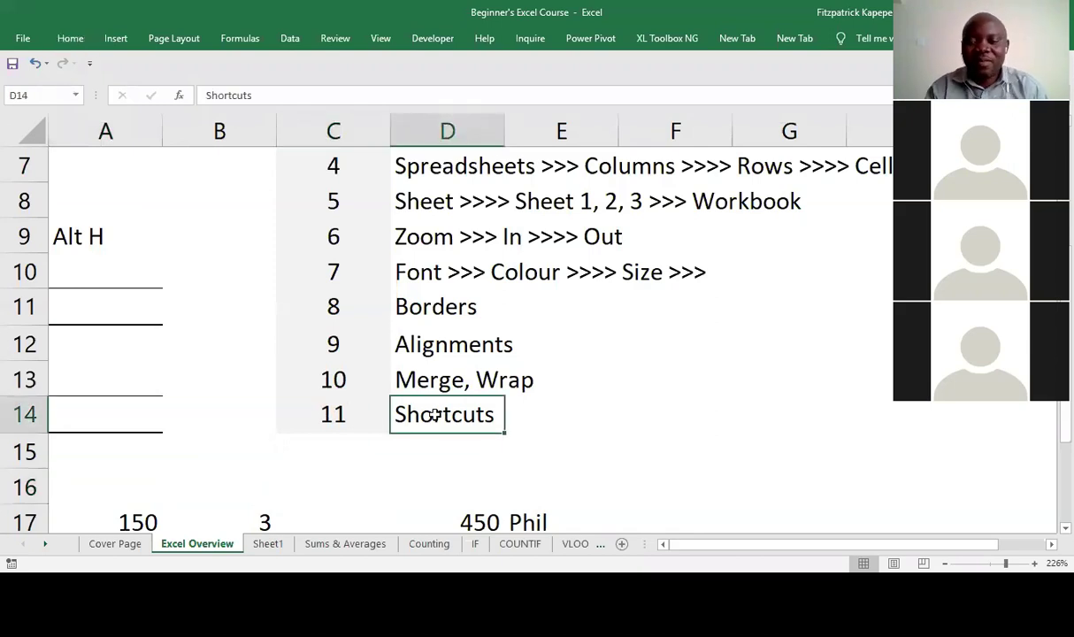
{"action": "key", "text": "Down"}
{"action": "key", "text": "Down"}
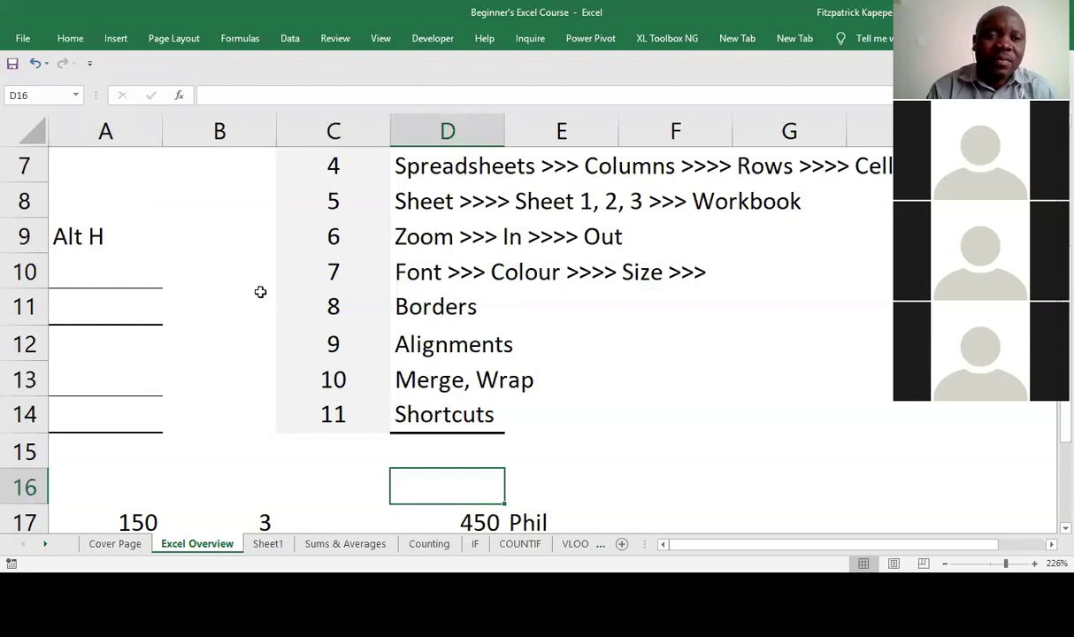
- Fill cell B7 with the blue theme color, the fifth color in the top theme row
{"action": "left_click", "coordinate": [208, 177]}
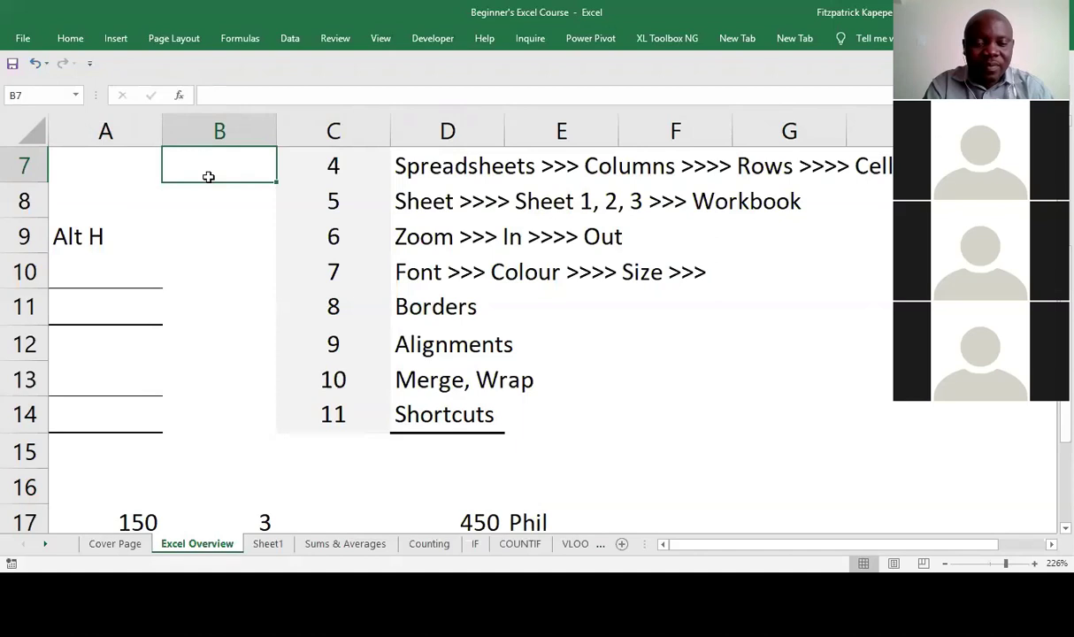
{"action": "key", "text": "alt"}
{"action": "key", "text": "h"}
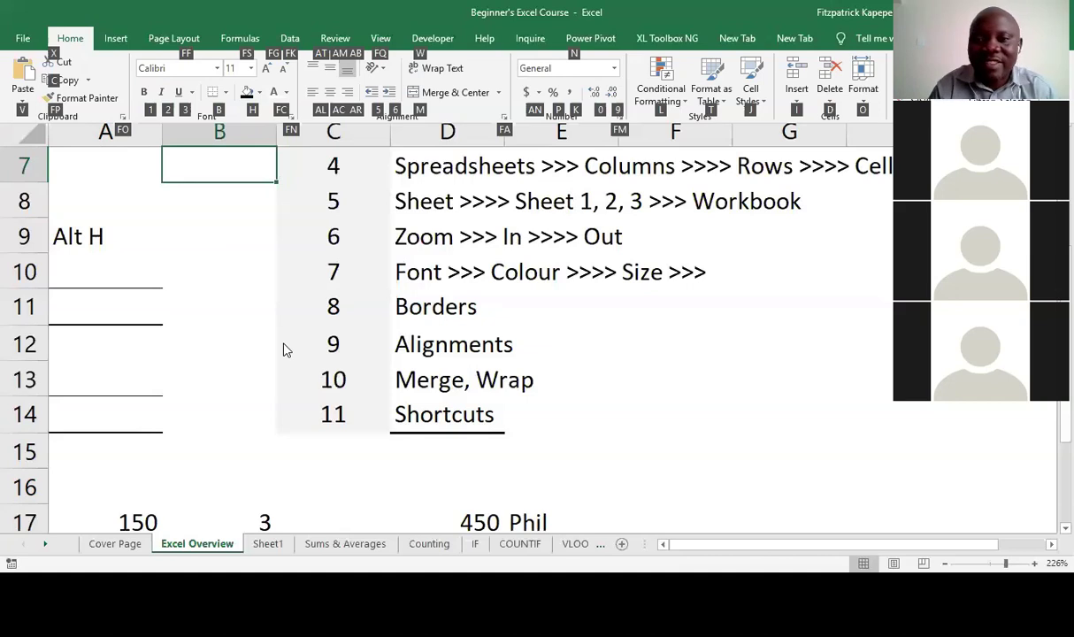
{"action": "key", "text": "h"}
{"action": "key", "text": "Right"}
{"action": "key", "text": "Right"}
{"action": "key", "text": "Right"}
{"action": "key", "text": "Right"}
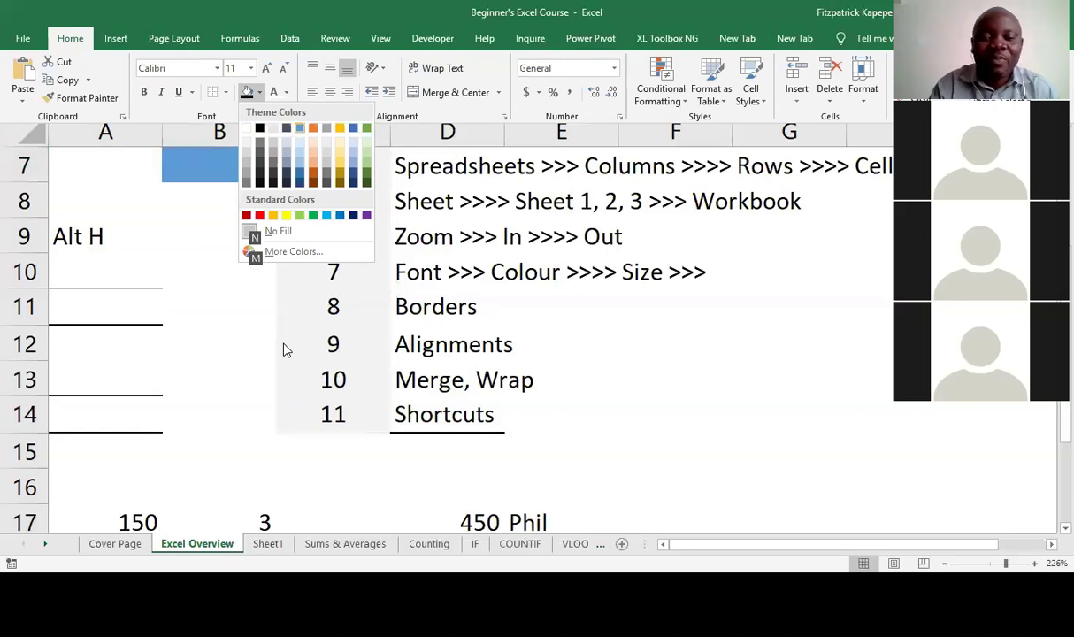
{"action": "key", "text": "Return"}
{"action": "key", "text": "Down"}
{"action": "key", "text": "Down"}
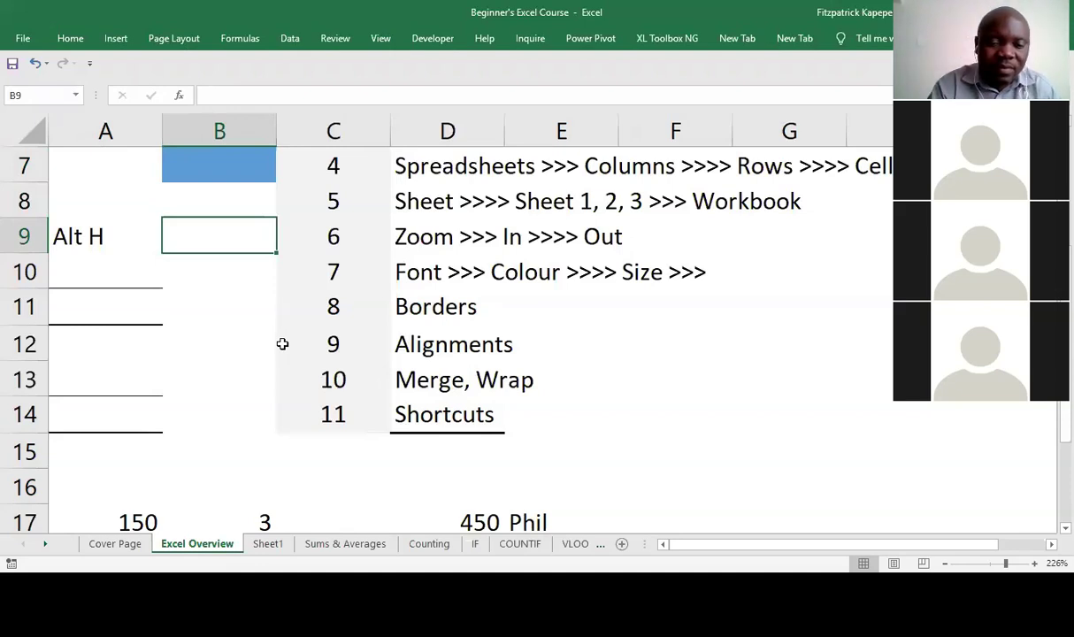
{"action": "type", "text": "h"}
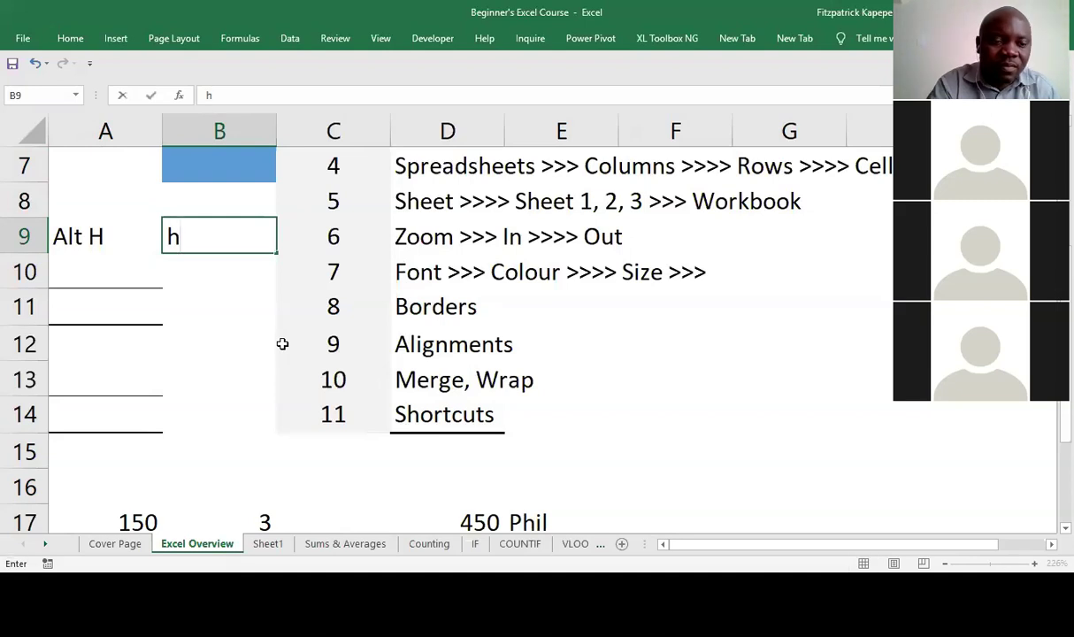
{"action": "key", "text": "Escape"}
{"action": "type", "text": "a"}
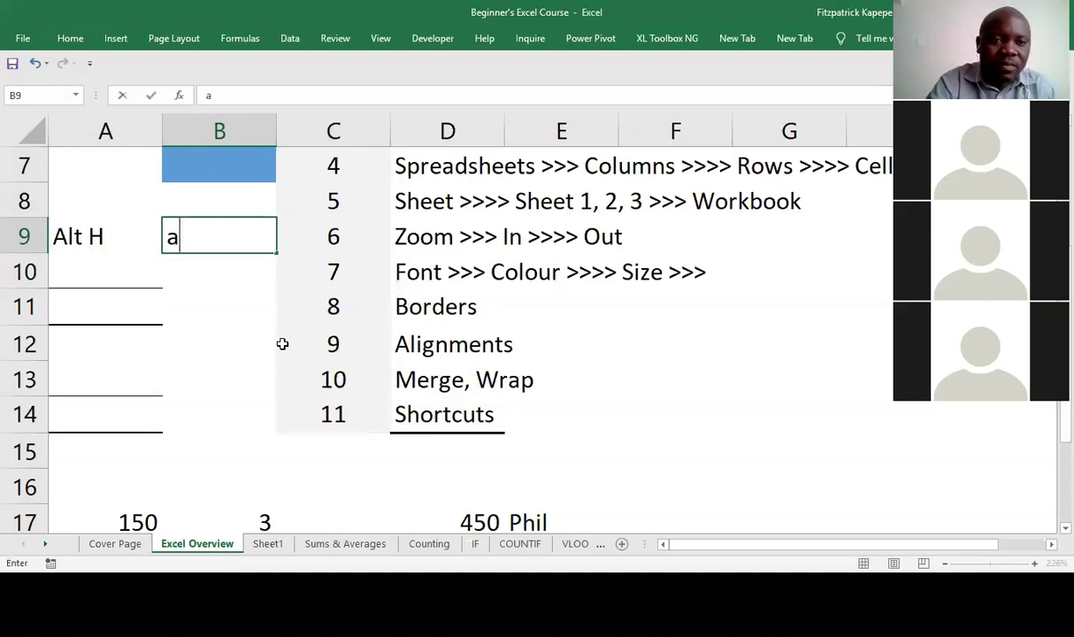
{"action": "key", "text": "Escape"}
{"action": "key", "text": "alt"}
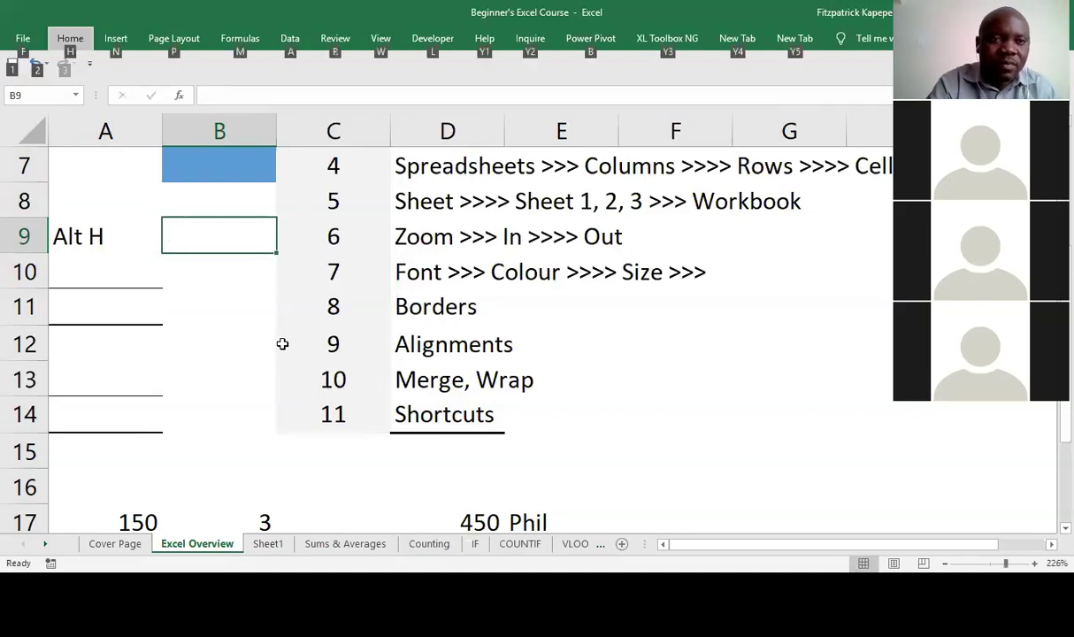
{"action": "key", "text": "alt"}
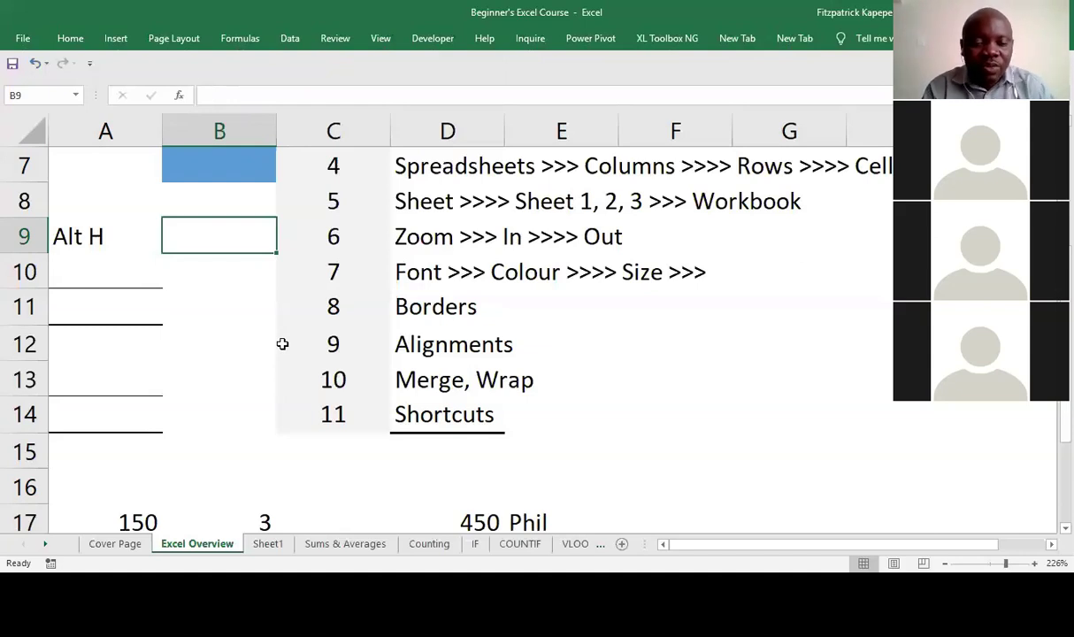
{"action": "key", "text": "alt"}
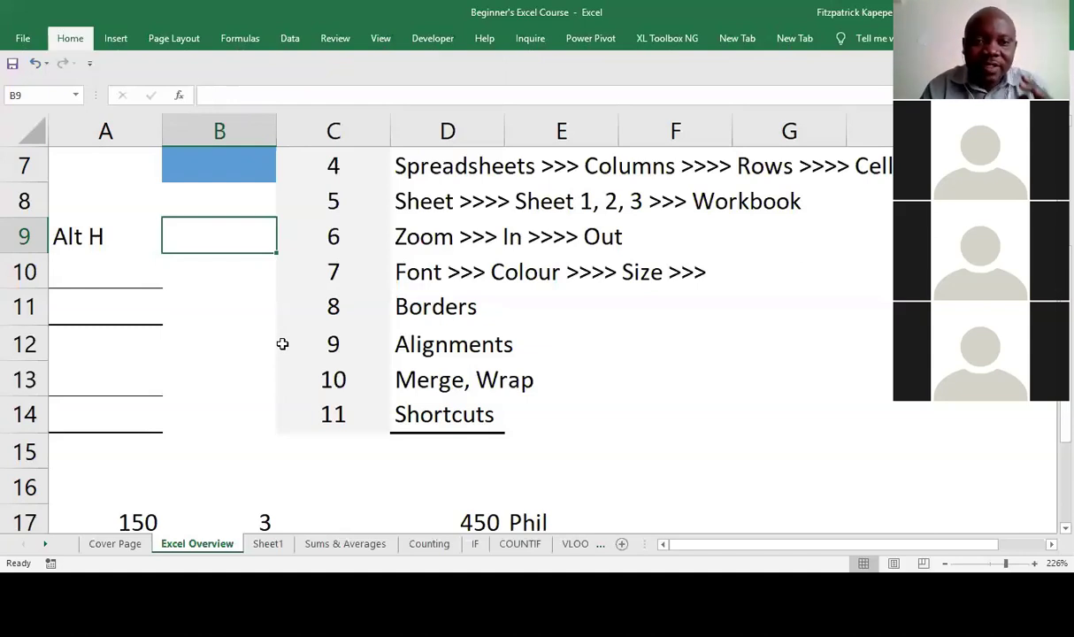
{"action": "key", "text": "h"}
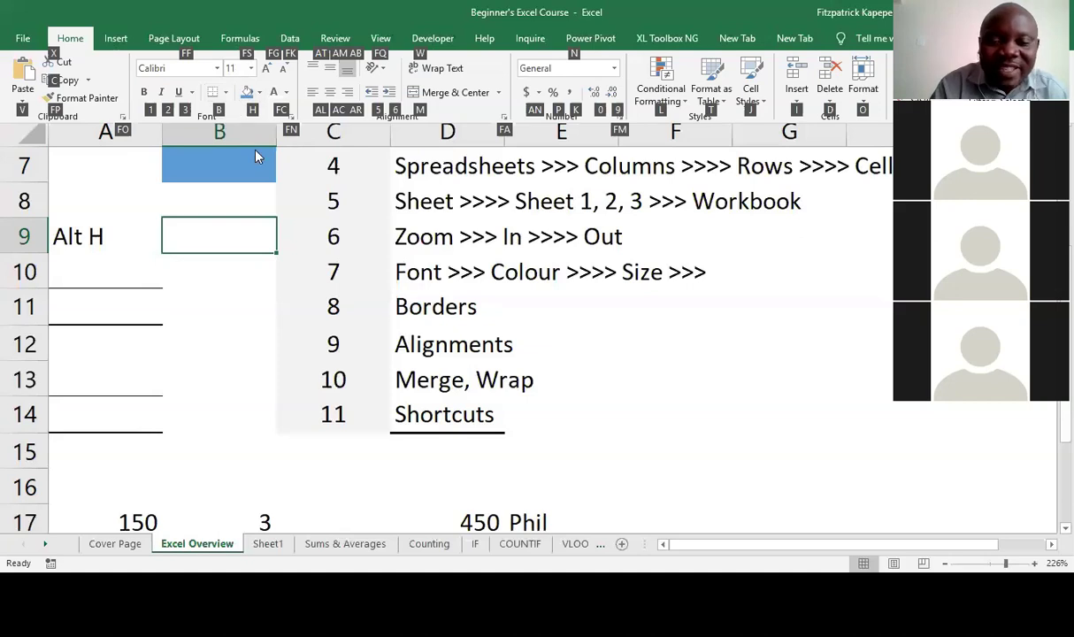
{"action": "key", "text": "h"}
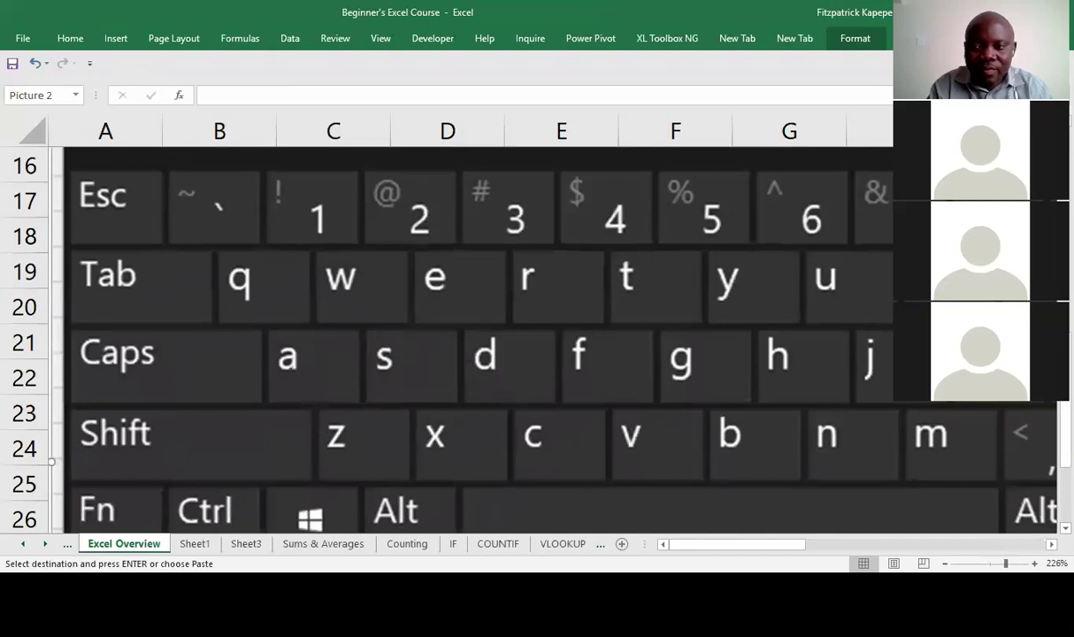
- Move the keyboard picture down the Excel Overview sheet until its top edge sits at row 28
{"action": "scroll", "coordinate": [735, 522], "scroll_direction": "down", "scroll_amount": 2}
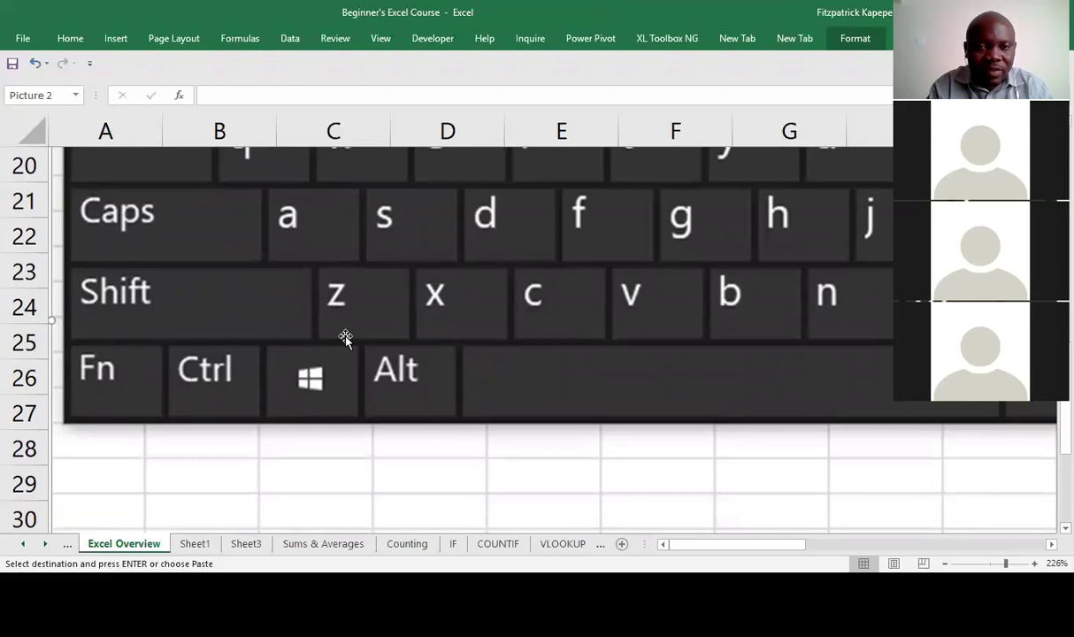
{"action": "left_click_drag", "start_coordinate": [345, 337], "coordinate": [334, 452]}
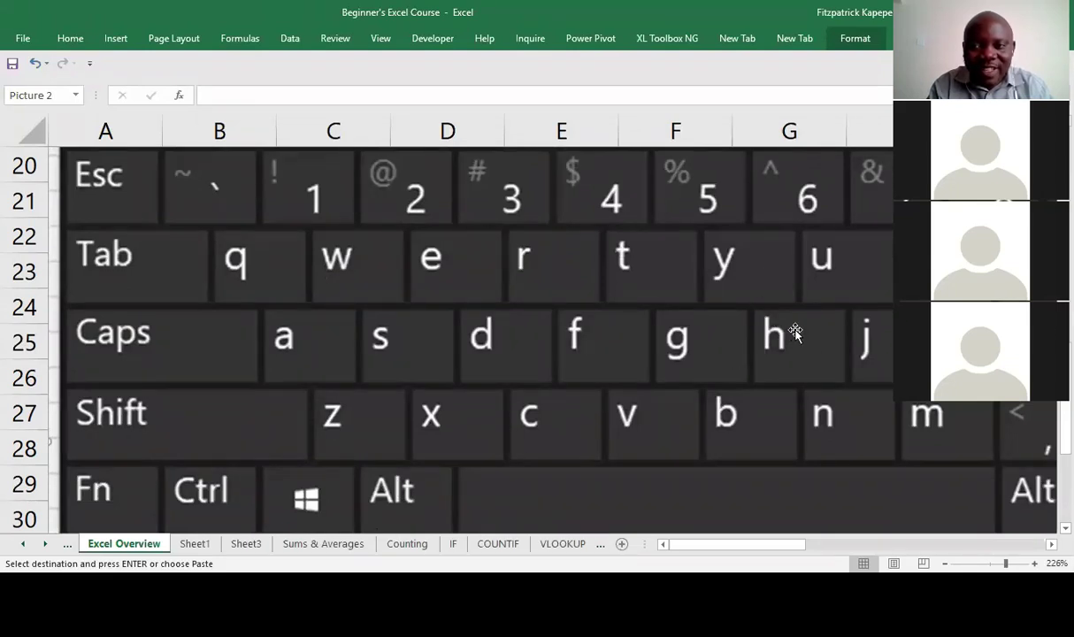
{"action": "left_click_drag", "start_coordinate": [614, 202], "coordinate": [572, 525]}
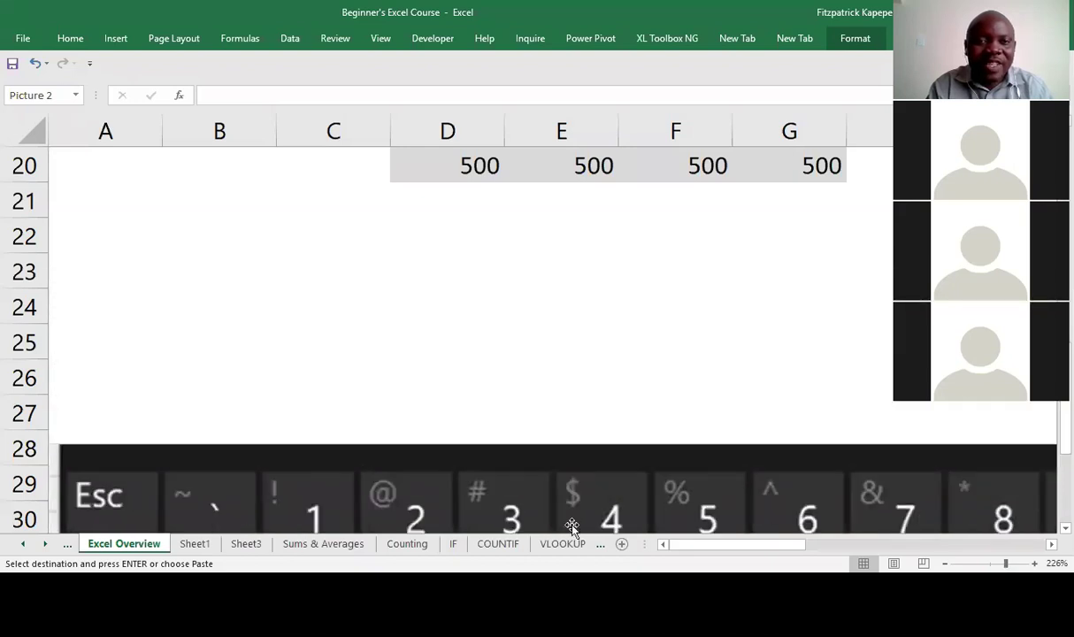
- Display the Home ribbon's shortcut key tips and the fill color choices for cell B9, without applying a color
{"action": "left_click", "coordinate": [230, 335]}
{"action": "key", "text": "Up"}
{"action": "key", "text": "Up"}
{"action": "key", "text": "Up"}
{"action": "key", "text": "Up"}
{"action": "key", "text": "Up"}
{"action": "key", "text": "Up"}
{"action": "key", "text": "Up"}
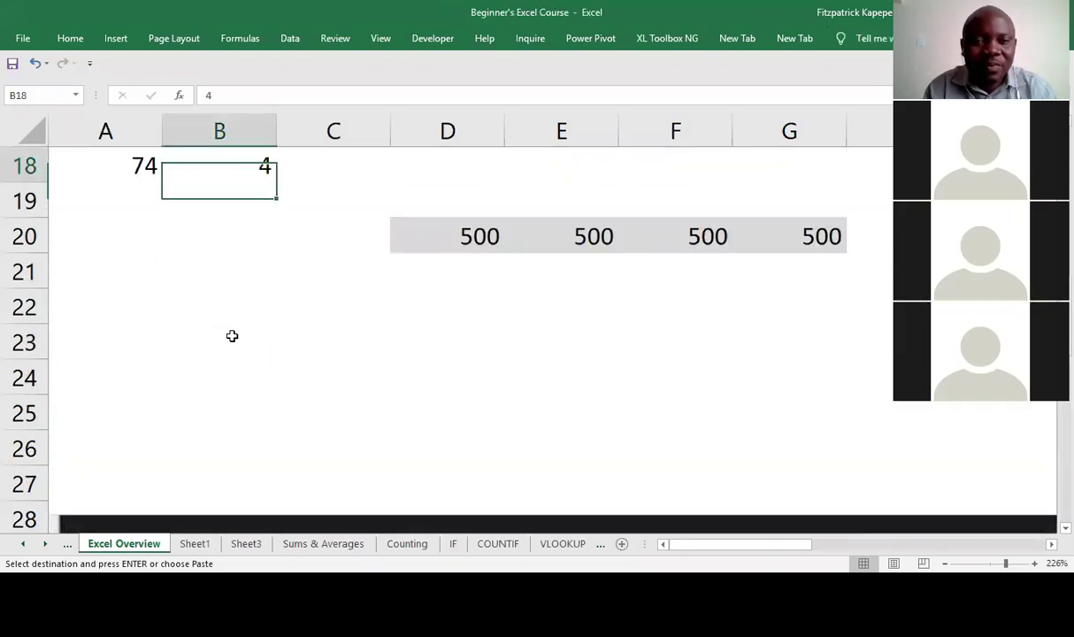
{"action": "key", "text": "Up"}
{"action": "key", "text": "Up"}
{"action": "key", "text": "Up"}
{"action": "key", "text": "Up"}
{"action": "key", "text": "Up"}
{"action": "key", "text": "Up"}
{"action": "key", "text": "Up"}
{"action": "key", "text": "Up"}
{"action": "key", "text": "Up"}
{"action": "key", "text": "Up"}
{"action": "key", "text": "Up"}
{"action": "key", "text": "Up"}
{"action": "key", "text": "Down"}
{"action": "key", "text": "Down"}
{"action": "key", "text": "Down"}
{"action": "key", "text": "Up"}
{"action": "key", "text": "Down"}
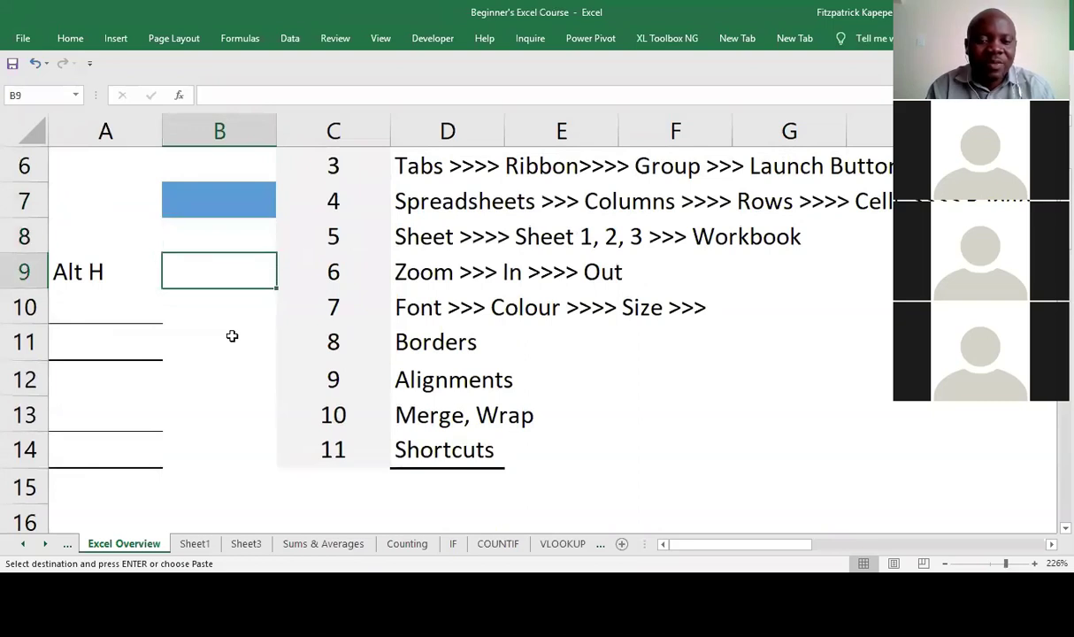
{"action": "key", "text": "alt+h"}
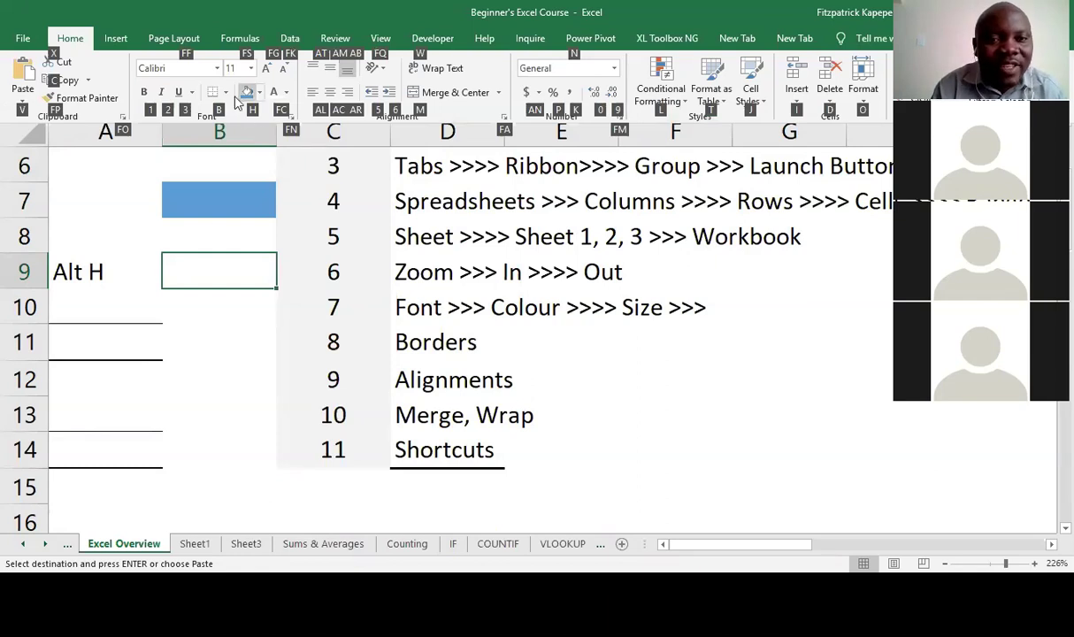
{"action": "key", "text": "Escape"}
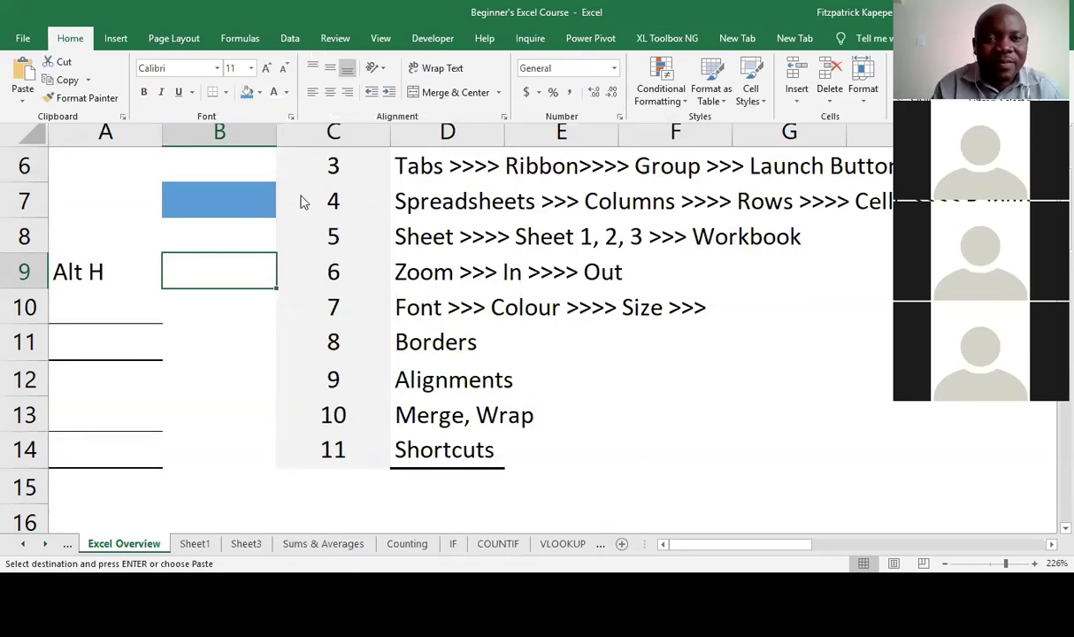
{"action": "key", "text": "alt+h"}
{"action": "key", "text": "h"}
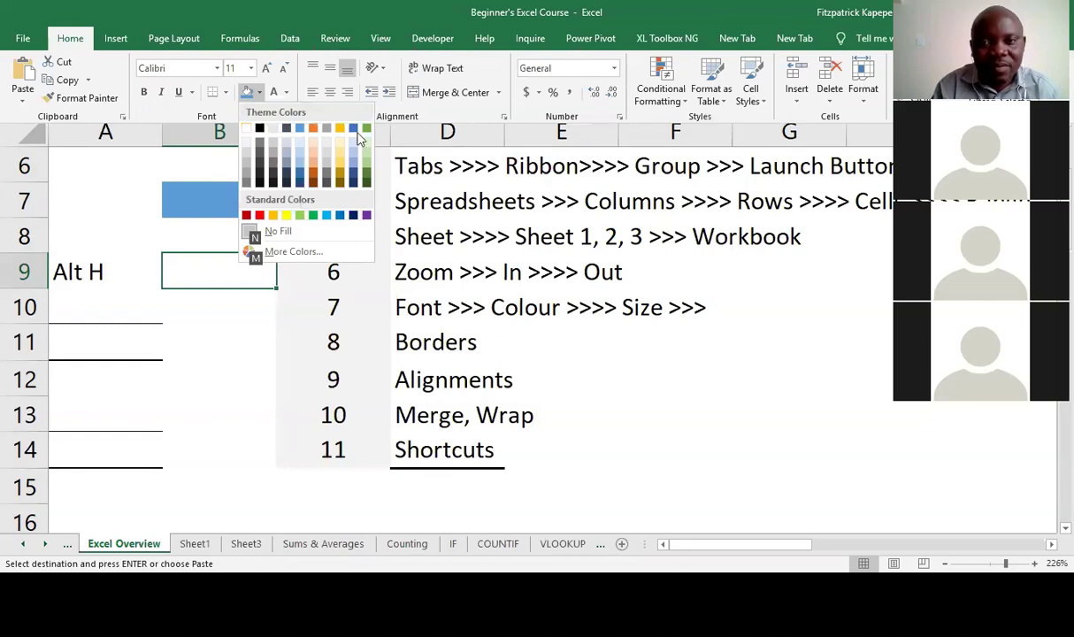
{"action": "left_click", "coordinate": [203, 249]}
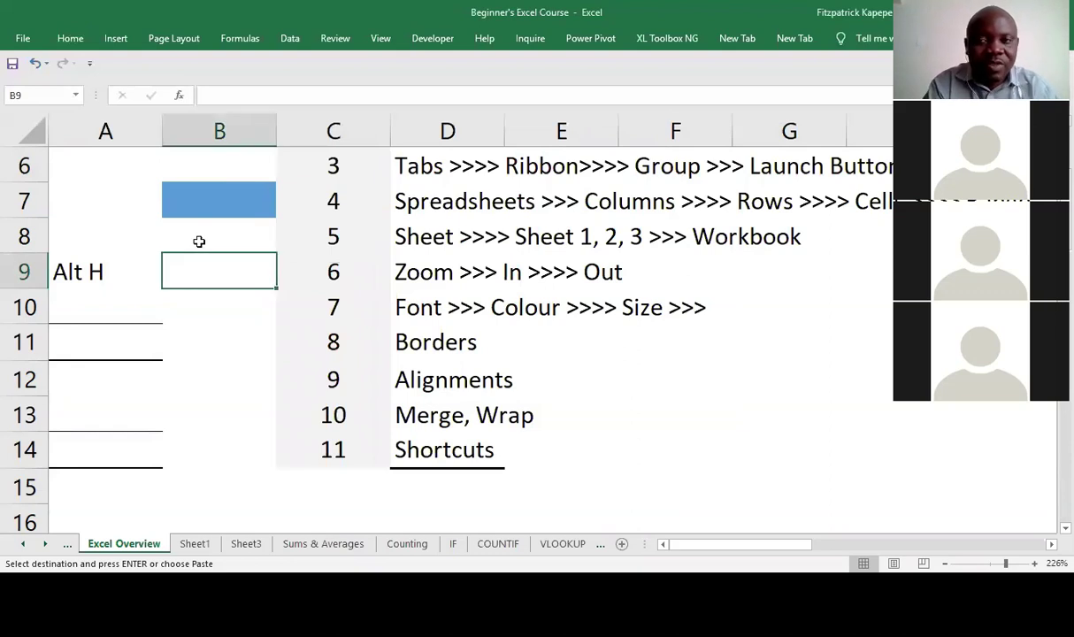
{"action": "key", "text": "alt+h"}
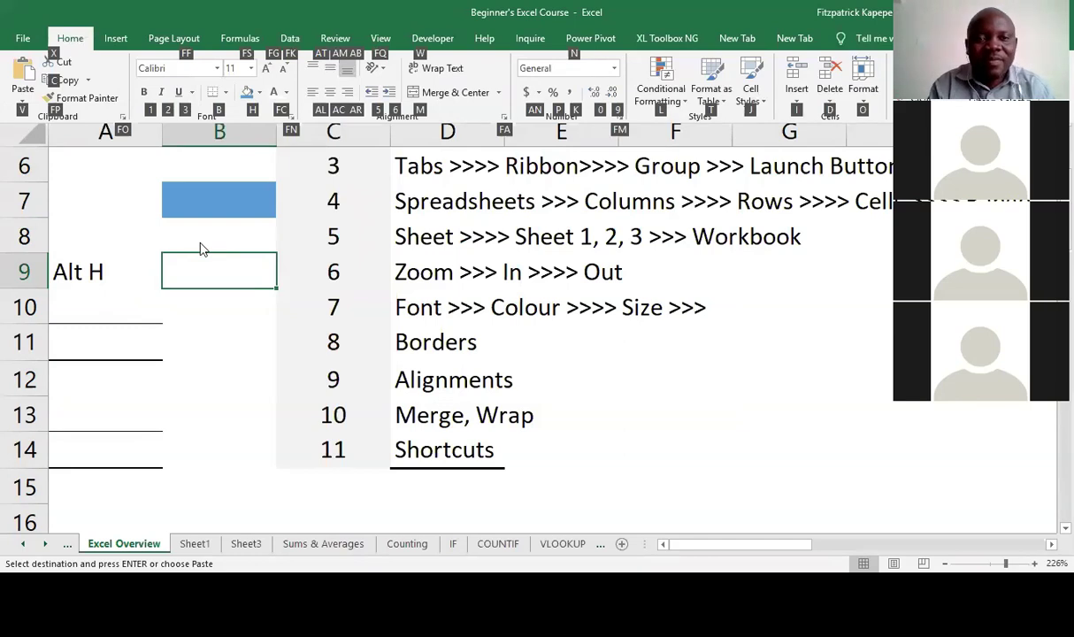
{"action": "key", "text": "h"}
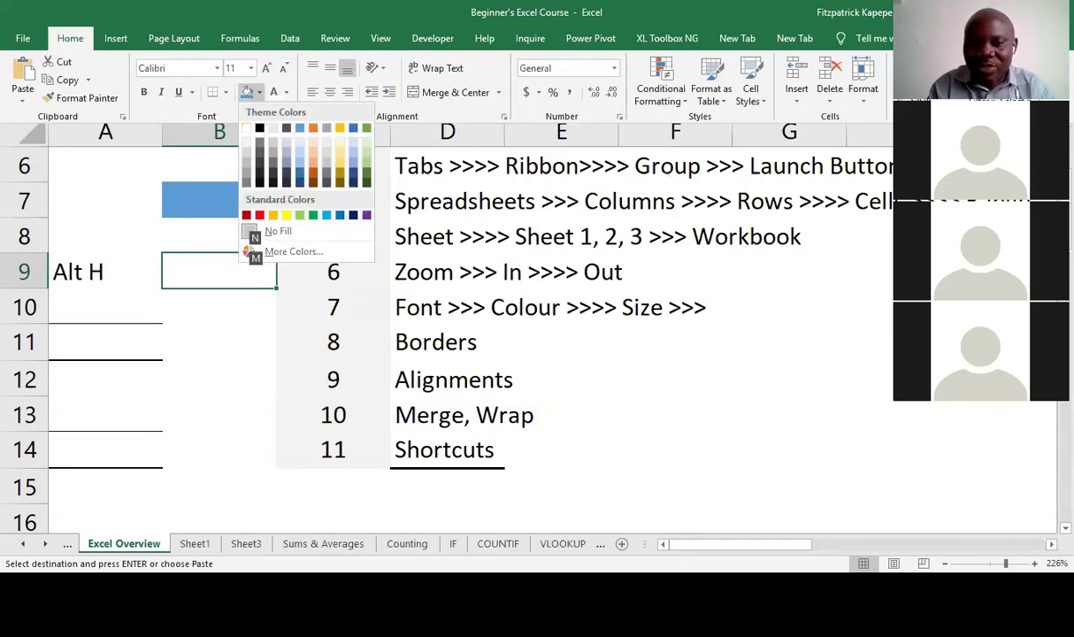
- Move the keyboard picture down about two rows so its lower edge sits at row 41, and view its arrow keys
{"action": "scroll", "coordinate": [531, 336], "scroll_direction": "down", "scroll_amount": 7}
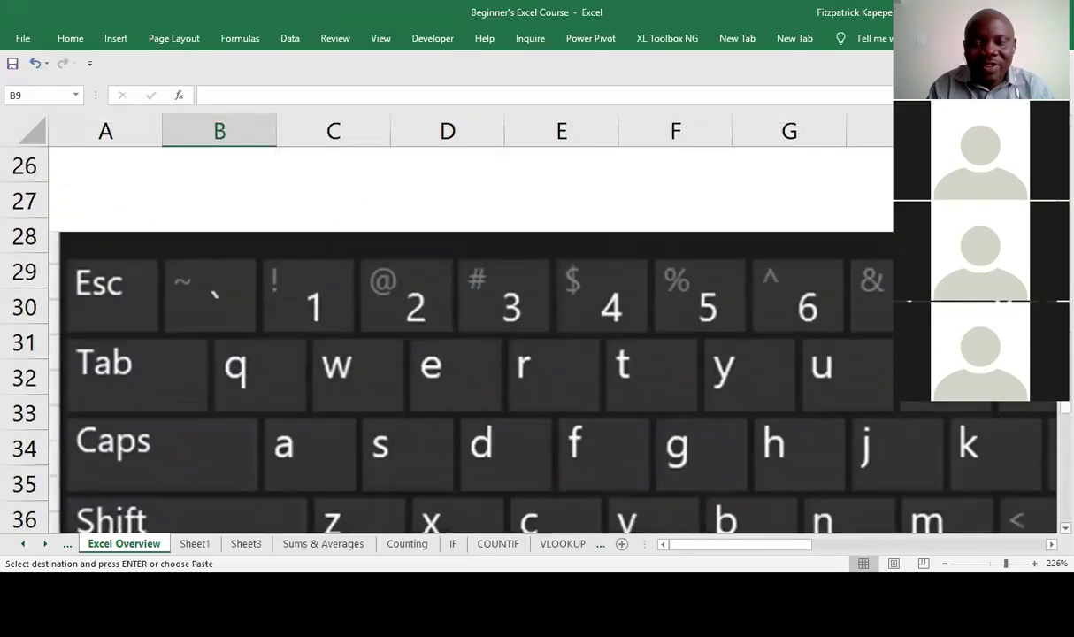
{"action": "scroll", "coordinate": [531, 336], "scroll_direction": "down", "scroll_amount": 2}
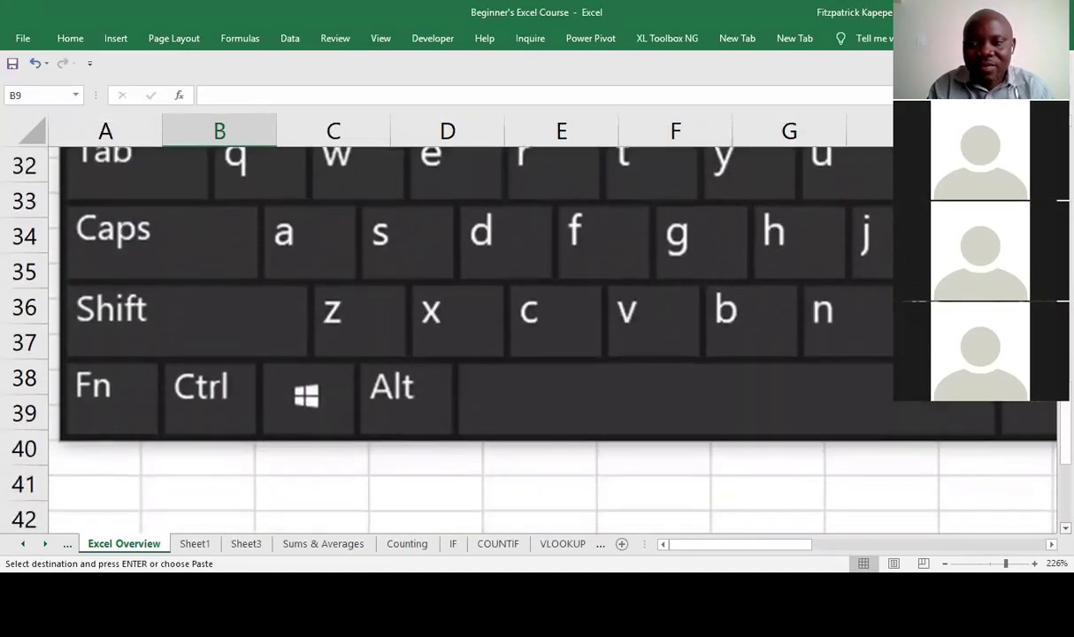
{"action": "left_click_drag", "start_coordinate": [587, 347], "coordinate": [564, 352]}
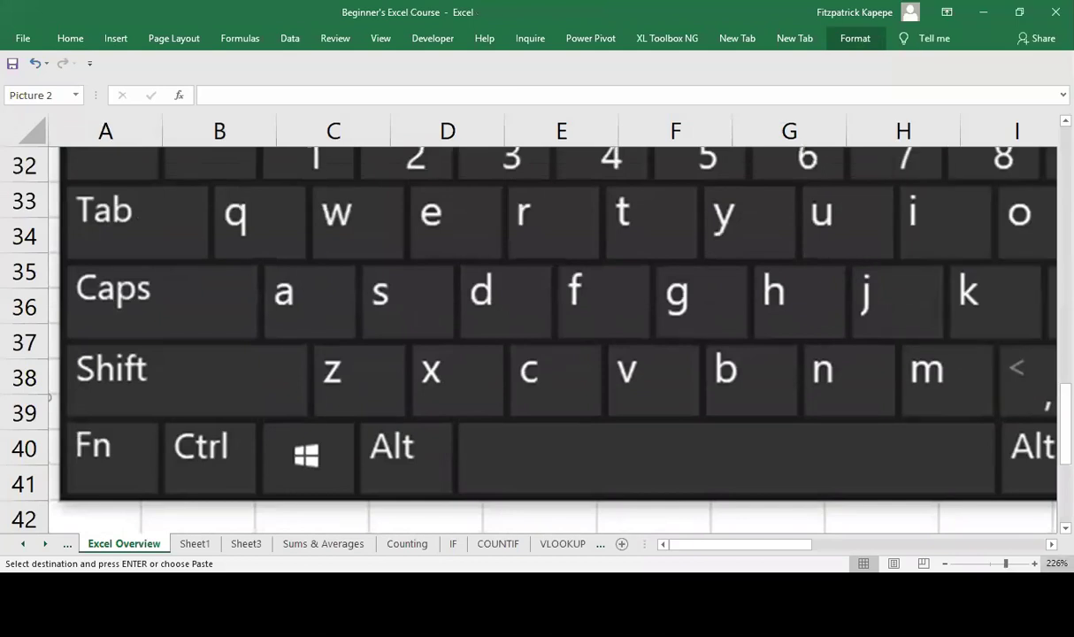
{"action": "scroll", "coordinate": [997, 518], "scroll_direction": "right", "scroll_amount": 3}
{"action": "scroll", "coordinate": [552, 323], "scroll_direction": "right", "scroll_amount": 3}
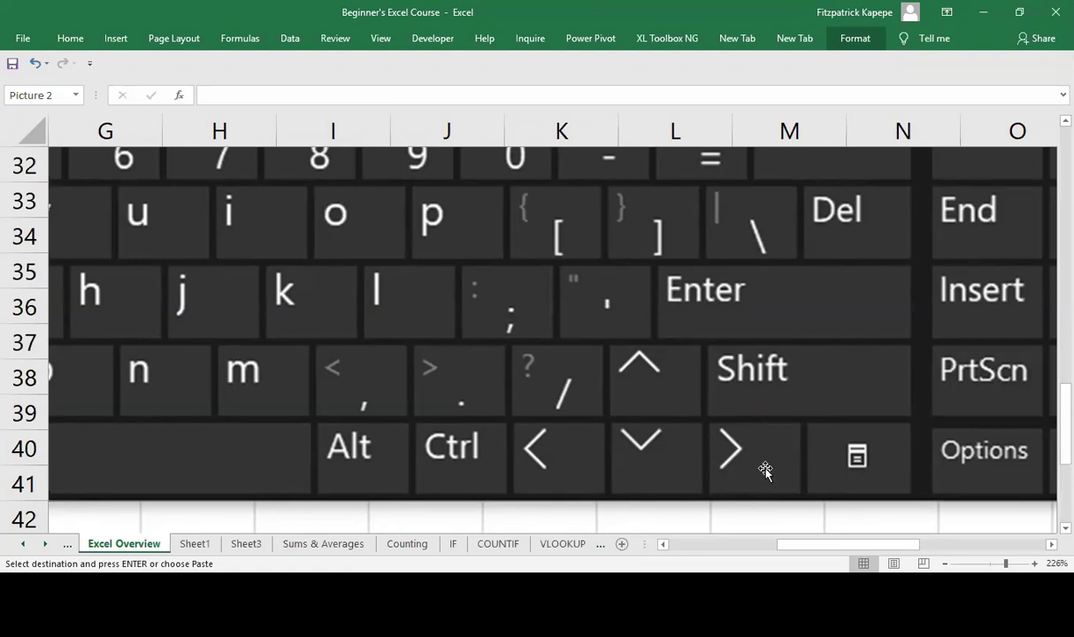
- Fill cell B9 with the gold theme color, the eighth color in the top theme row
{"action": "scroll", "coordinate": [1030, 173], "scroll_direction": "up", "scroll_amount": 1}
{"action": "scroll", "coordinate": [124, 208], "scroll_direction": "up", "scroll_amount": 9}
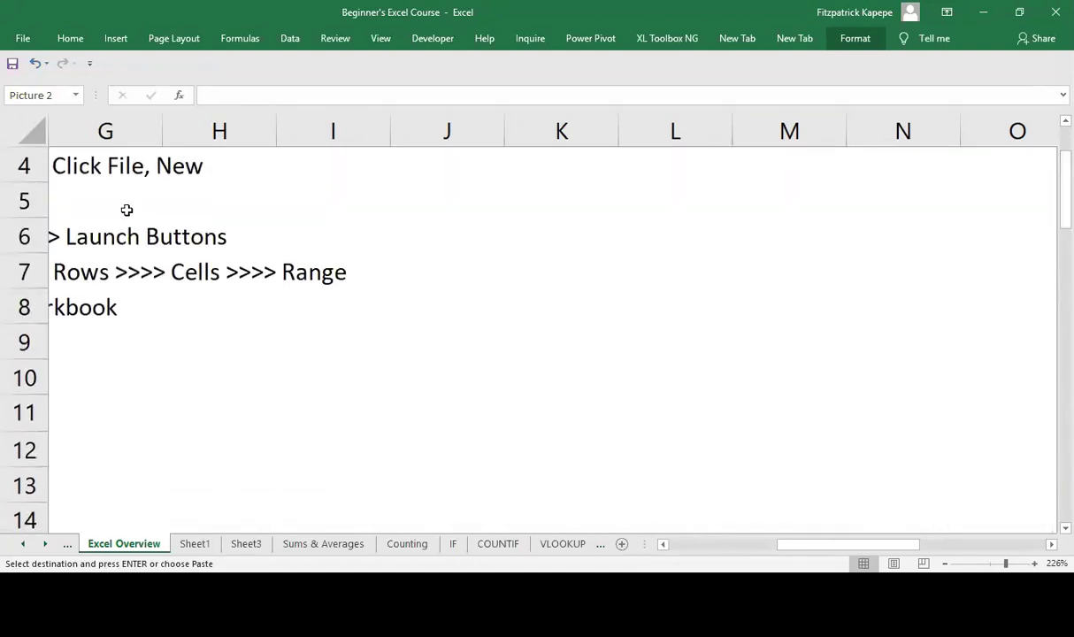
{"action": "left_click", "coordinate": [270, 217]}
{"action": "key", "text": "Left"}
{"action": "key", "text": "Left"}
{"action": "key", "text": "Left"}
{"action": "key", "text": "Left"}
{"action": "key", "text": "Left"}
{"action": "key", "text": "Left"}
{"action": "key", "text": "Left"}
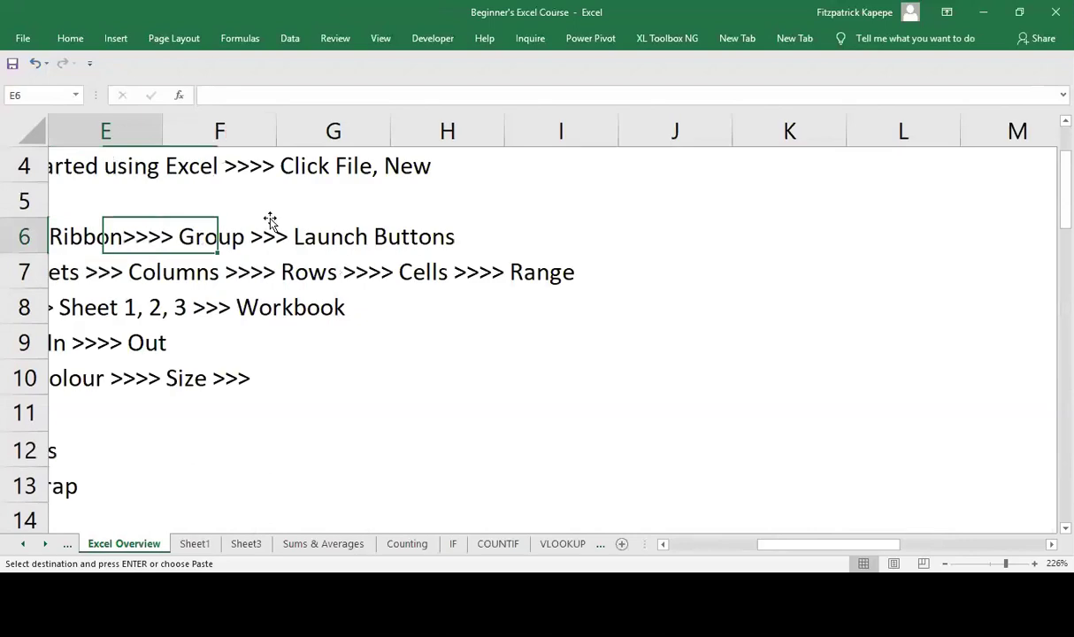
{"action": "key", "text": "Down"}
{"action": "key", "text": "Down"}
{"action": "key", "text": "Down"}
{"action": "key", "text": "Down"}
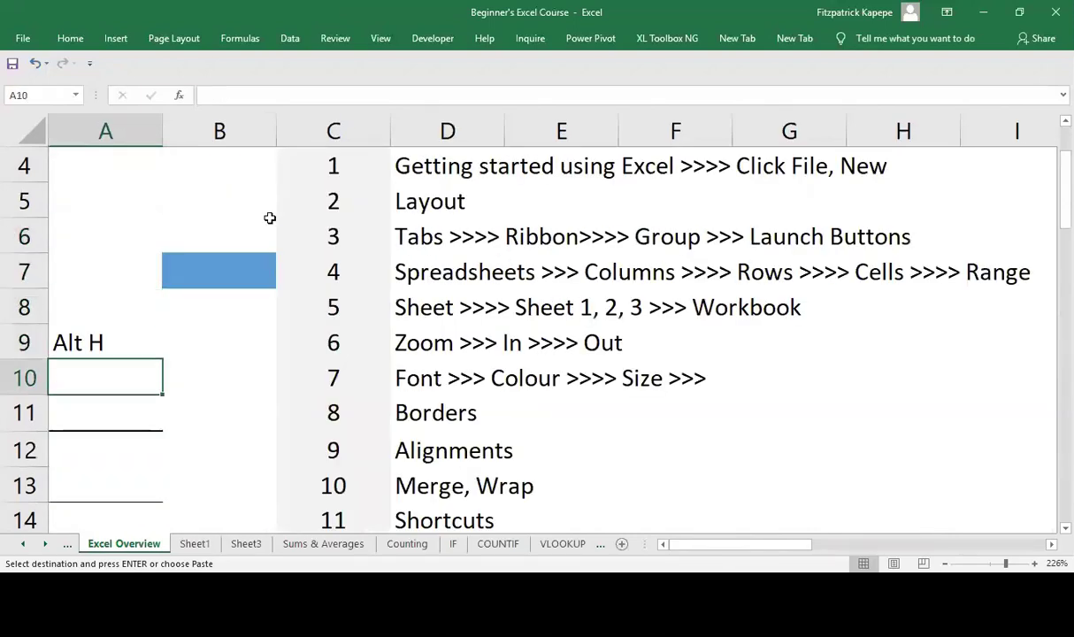
{"action": "key", "text": "Up"}
{"action": "key", "text": "Right"}
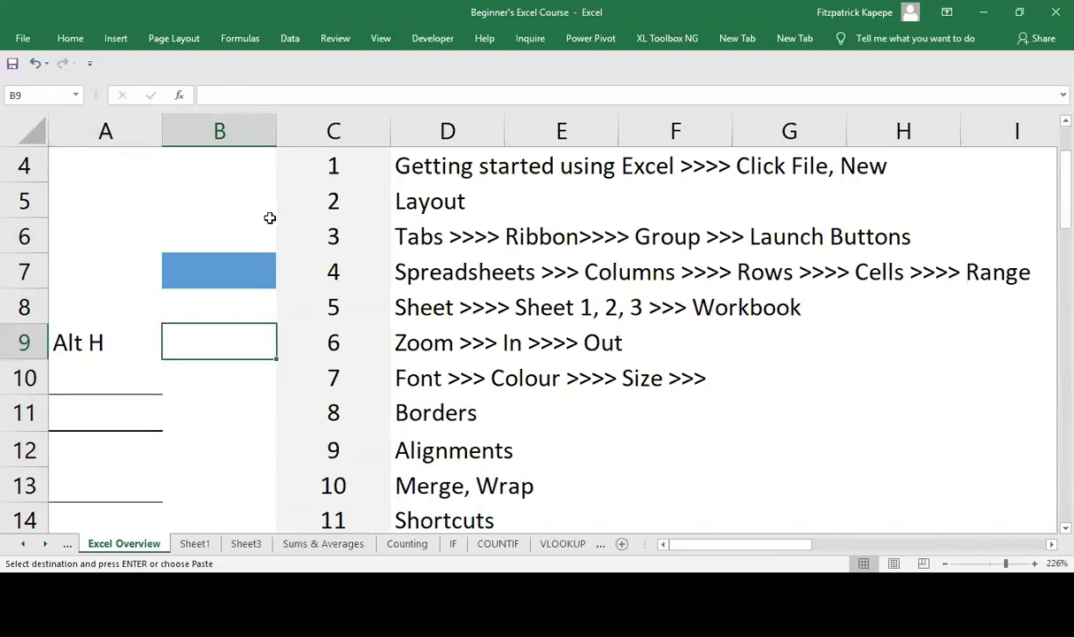
{"action": "key", "text": "alt"}
{"action": "key", "text": "h"}
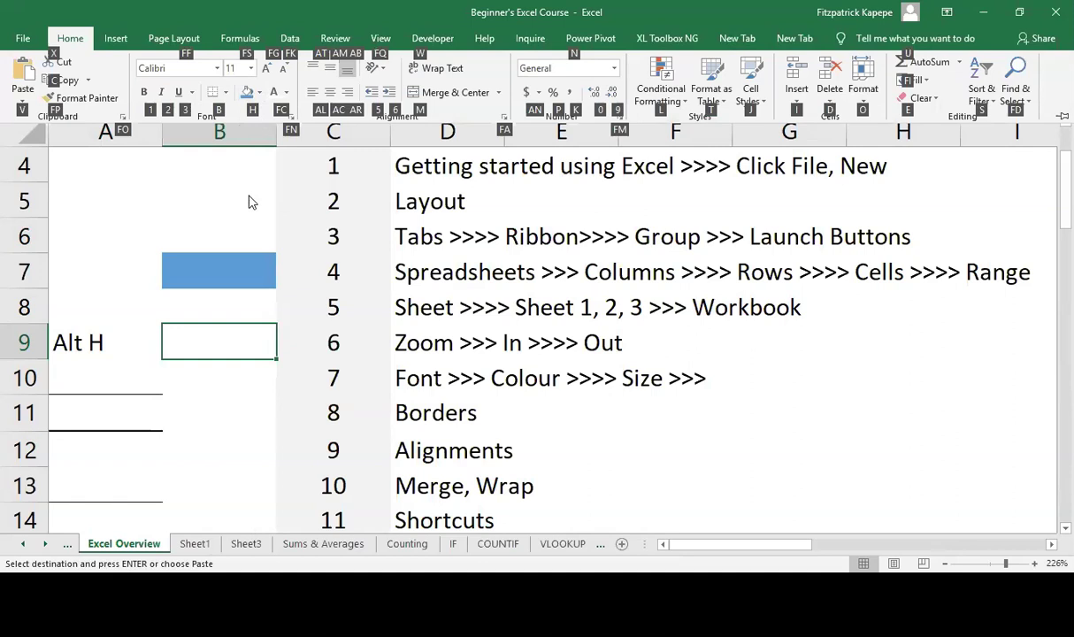
{"action": "key", "text": "h"}
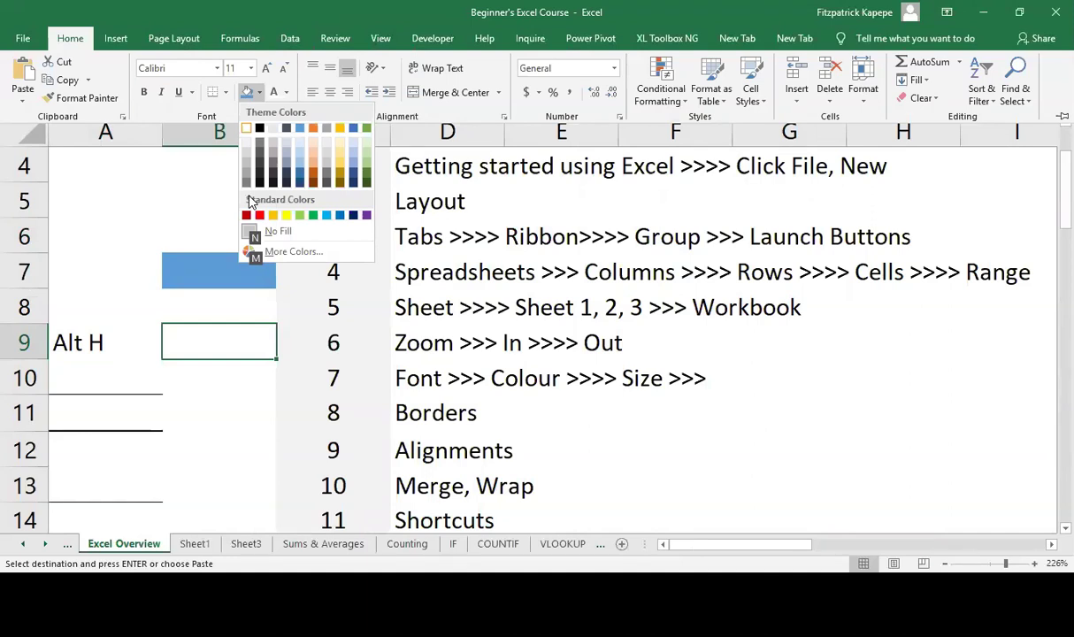
{"action": "key", "text": "Right"}
{"action": "key", "text": "Right"}
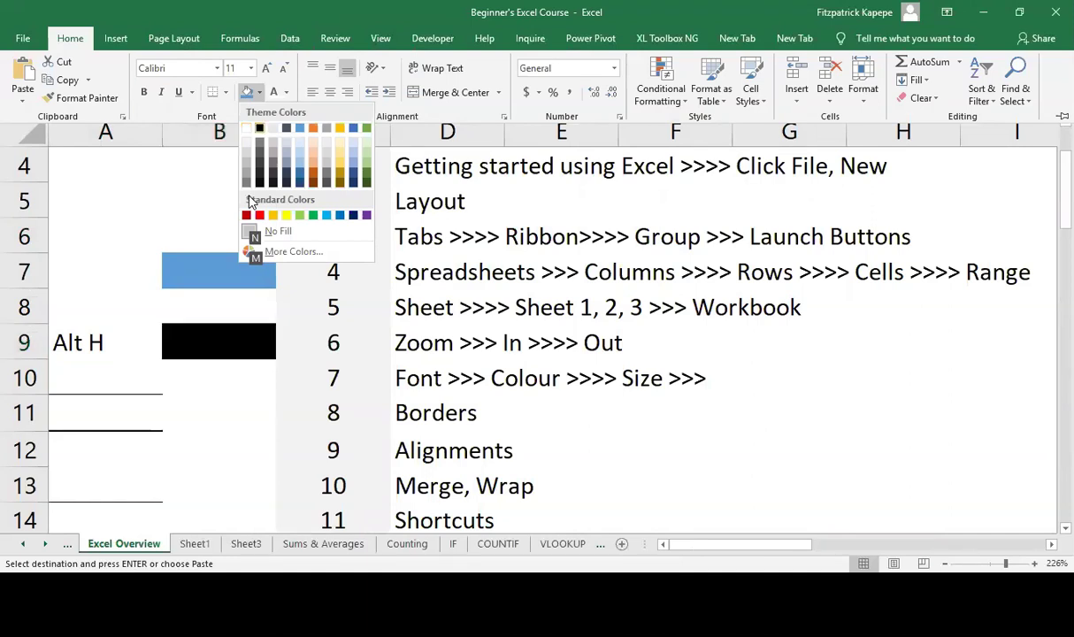
{"action": "key", "text": "Right"}
{"action": "key", "text": "Right"}
{"action": "key", "text": "Right"}
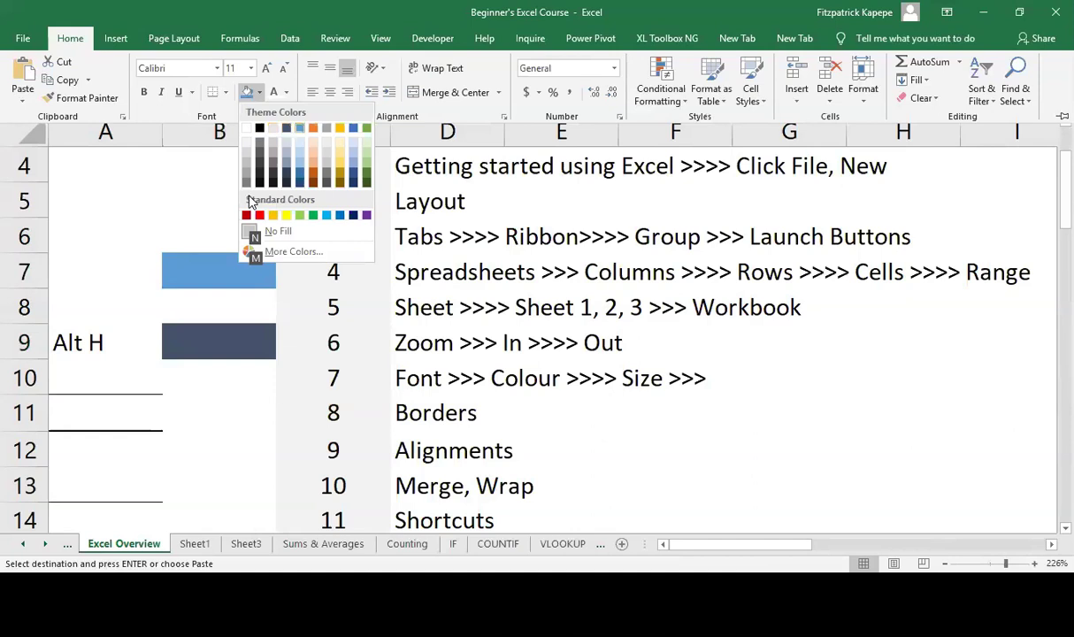
{"action": "key", "text": "Right"}
{"action": "key", "text": "Right"}
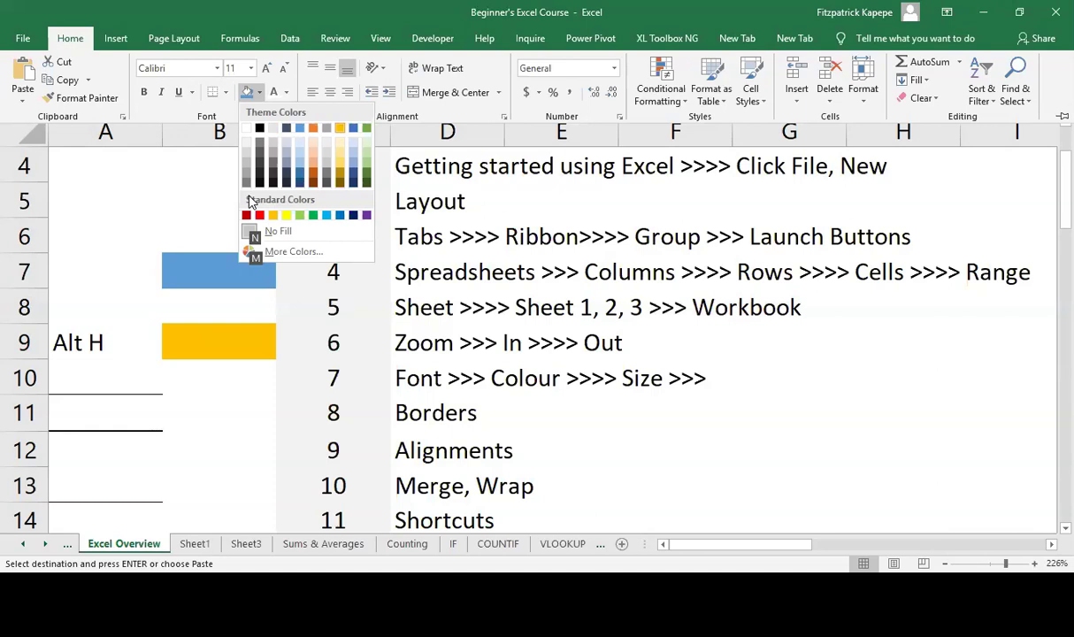
{"action": "key", "text": "Escape"}
{"action": "key", "text": "ctrl+F1"}
- Select cell B2 and show the gridlines on the Excel Overview sheet
{"action": "key", "text": "Up"}
{"action": "key", "text": "ctrl+Up"}
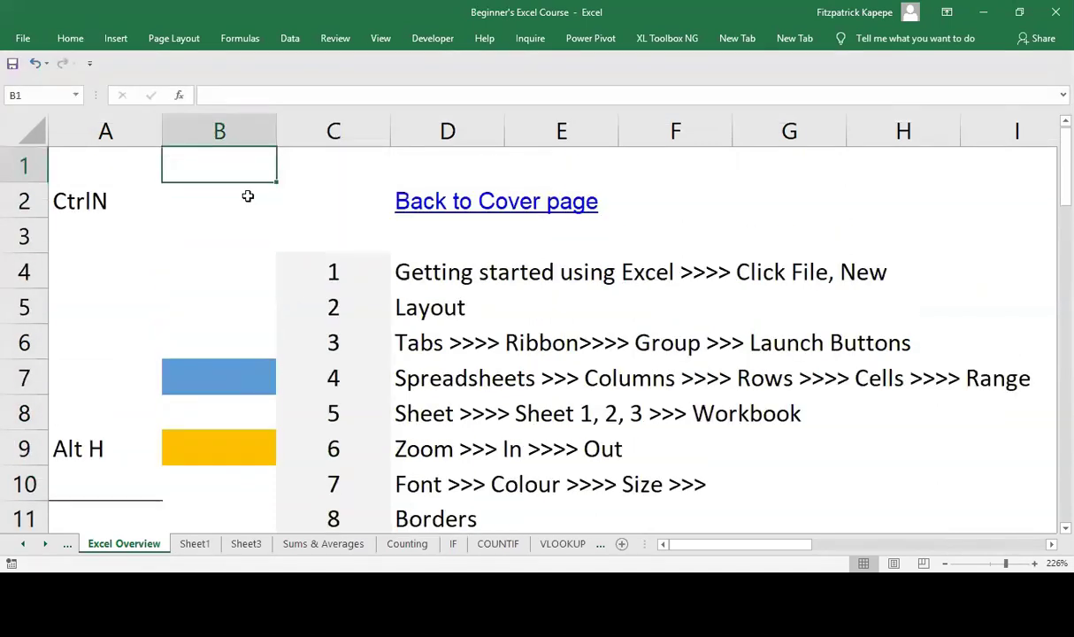
{"action": "key", "text": "Down"}
{"action": "key", "text": "Down"}
{"action": "key", "text": "Up"}
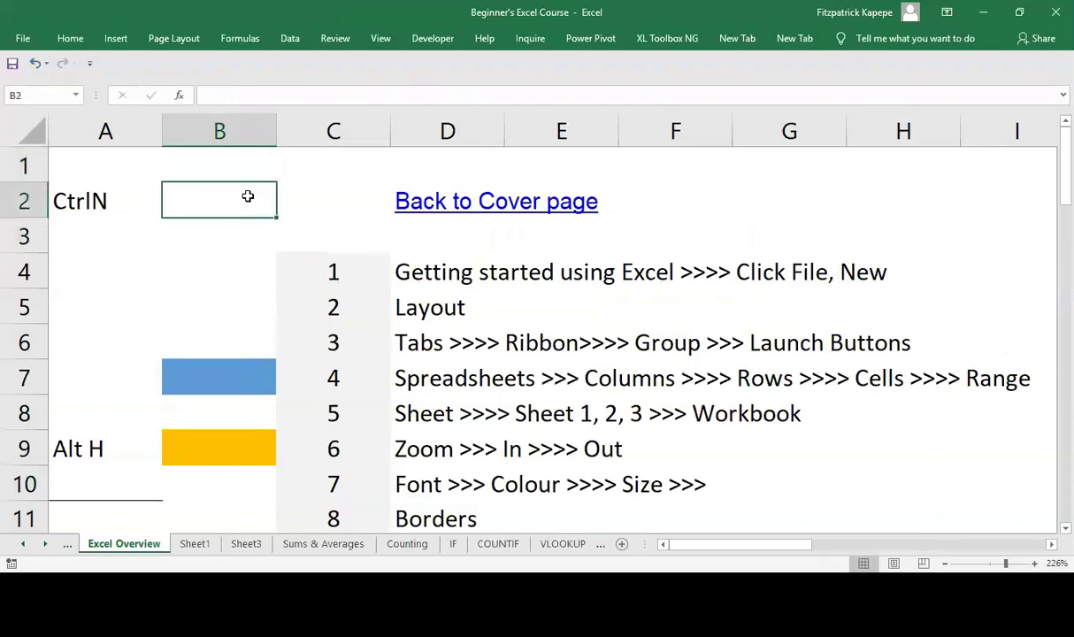
{"action": "key", "text": "alt+p"}
{"action": "key", "text": "v"}
{"action": "key", "text": "g"}
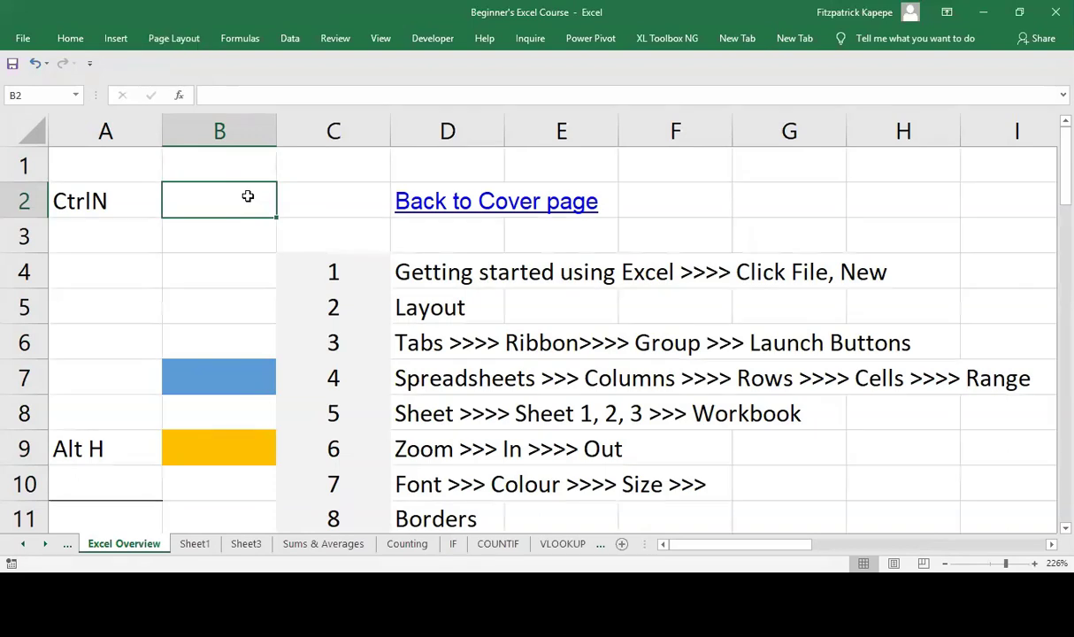
- Hide the gridlines on the Excel Overview sheet again
{"action": "key", "text": "alt+p"}
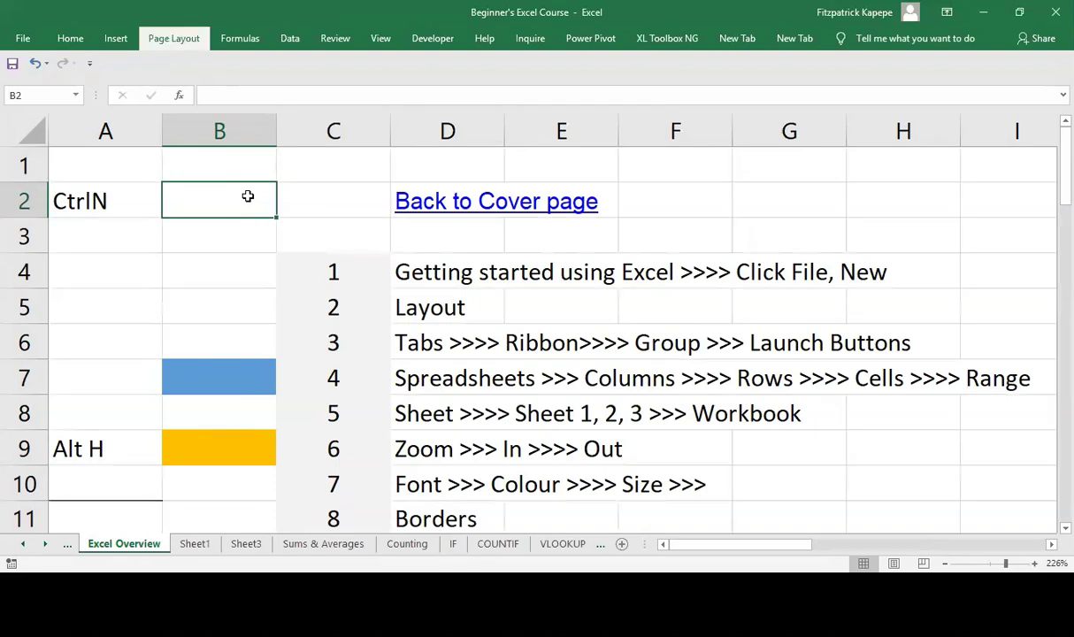
{"action": "key", "text": "v"}
{"action": "key", "text": "g"}
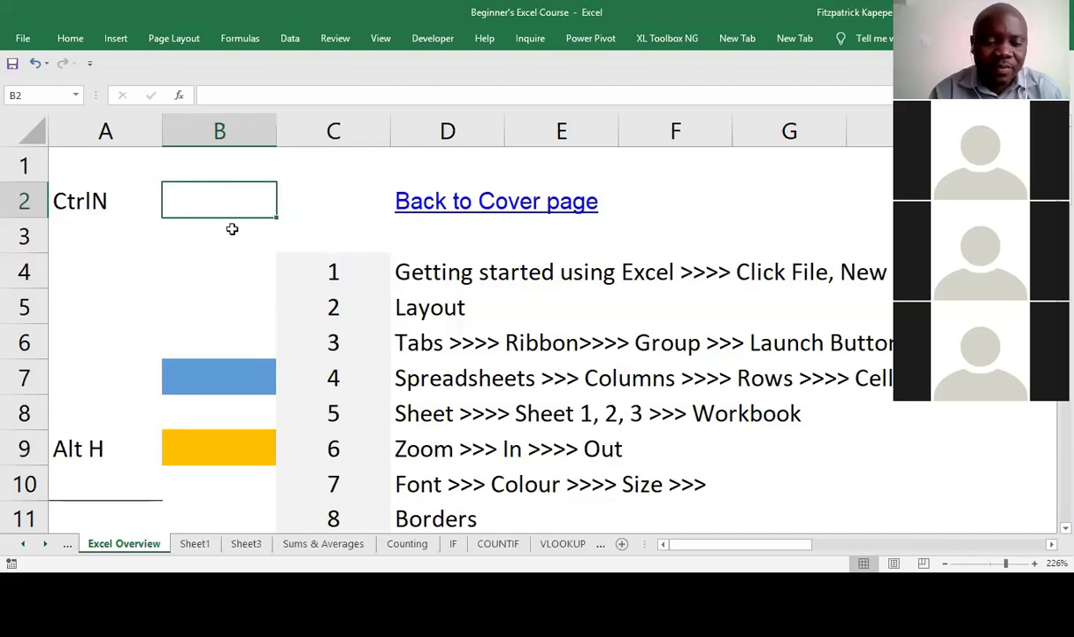
- Create a new blank workbook and return to cell B2 of the Excel Overview sheet
{"action": "key", "text": "alt"}
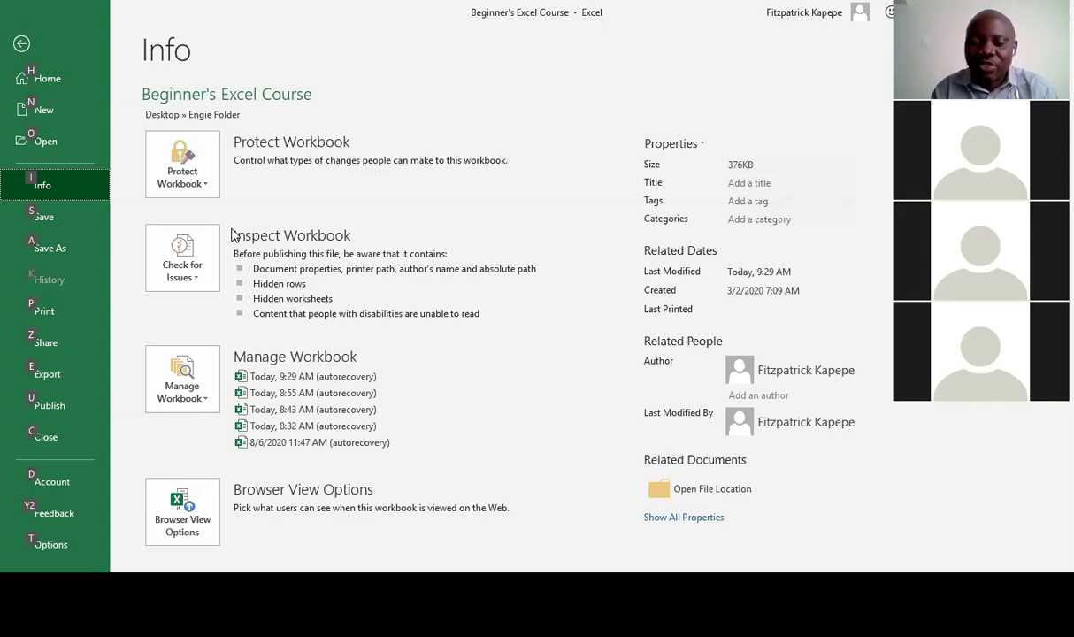
{"action": "key", "text": "n"}
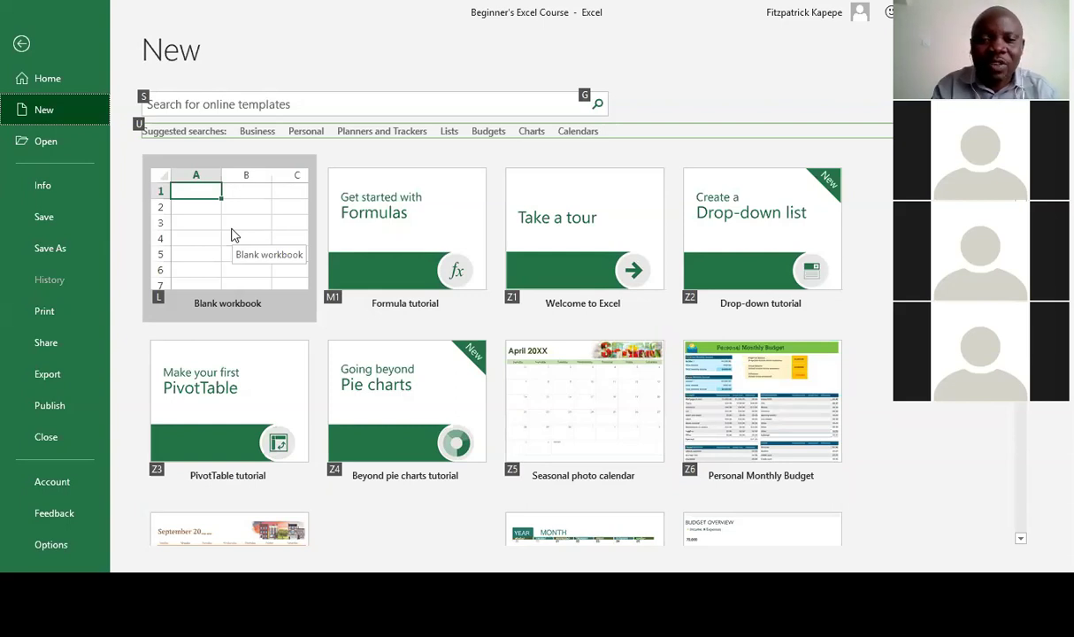
{"action": "left_click", "coordinate": [233, 235]}
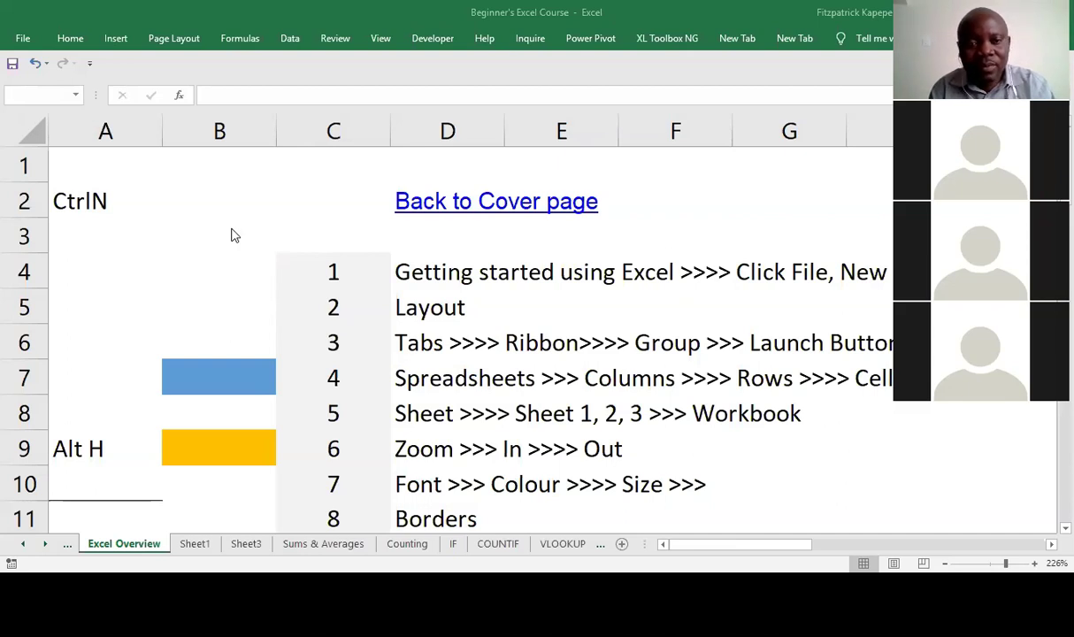
{"action": "left_click", "coordinate": [232, 214]}
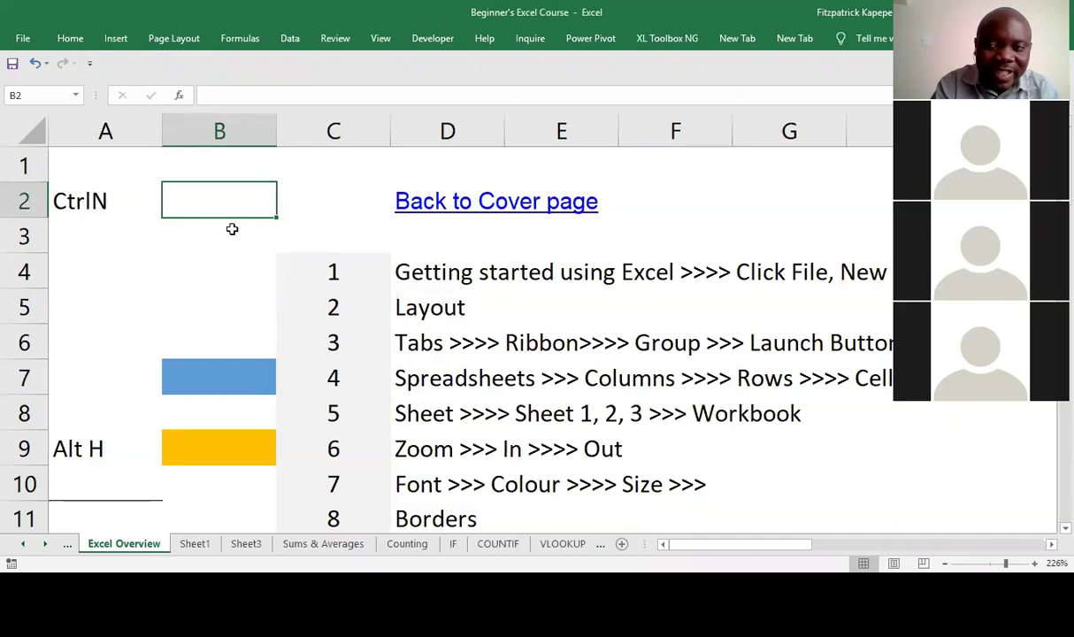
- Display the shortcut key tips for the Insert ribbon commands and dismiss them
{"action": "key", "text": "alt"}
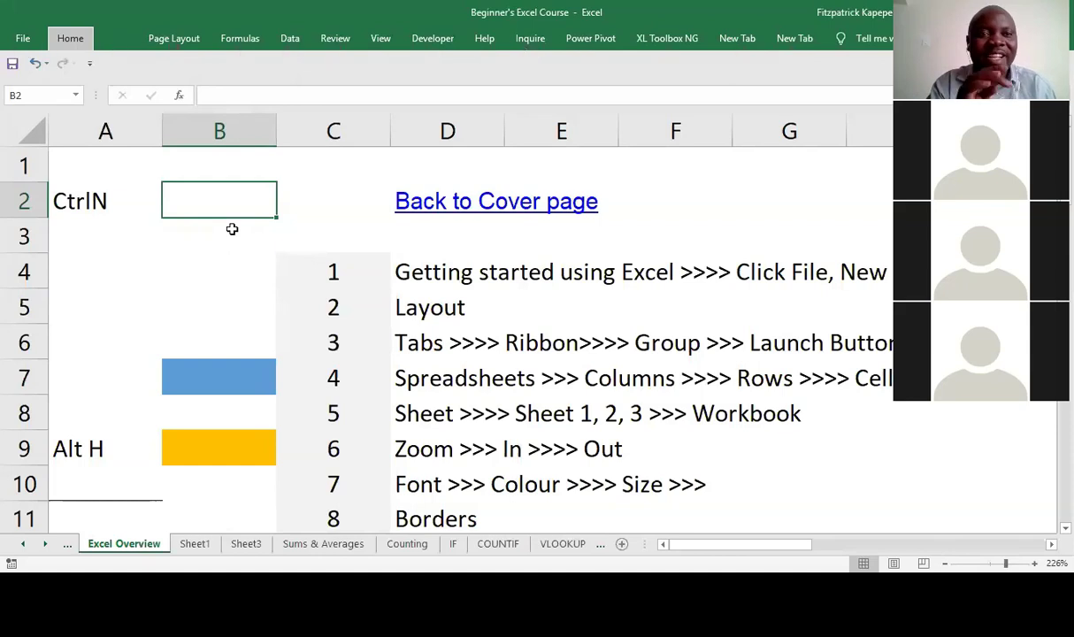
{"action": "key", "text": "n"}
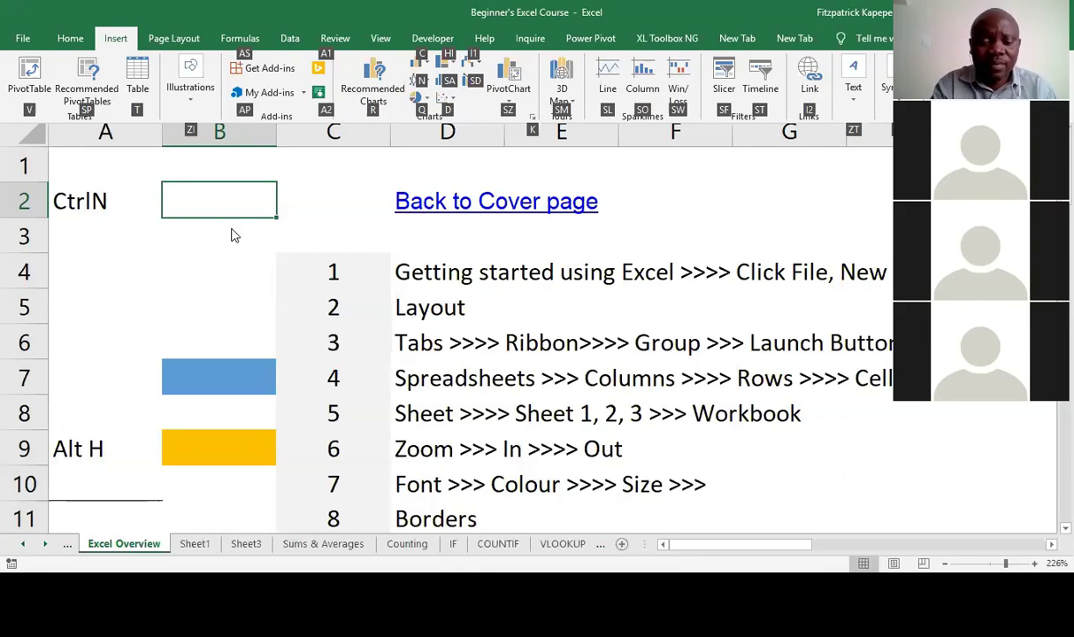
{"action": "key", "text": "Escape"}
{"action": "key", "text": "Escape"}
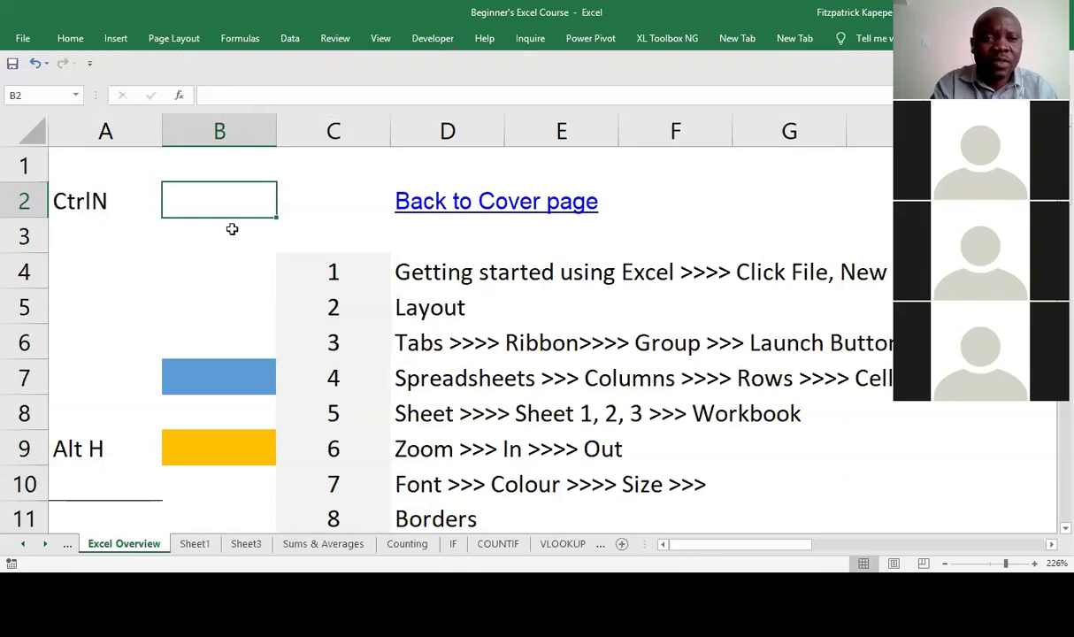
- Show the gridlines on the Excel Overview sheet and hide them again
{"action": "key", "text": "alt"}
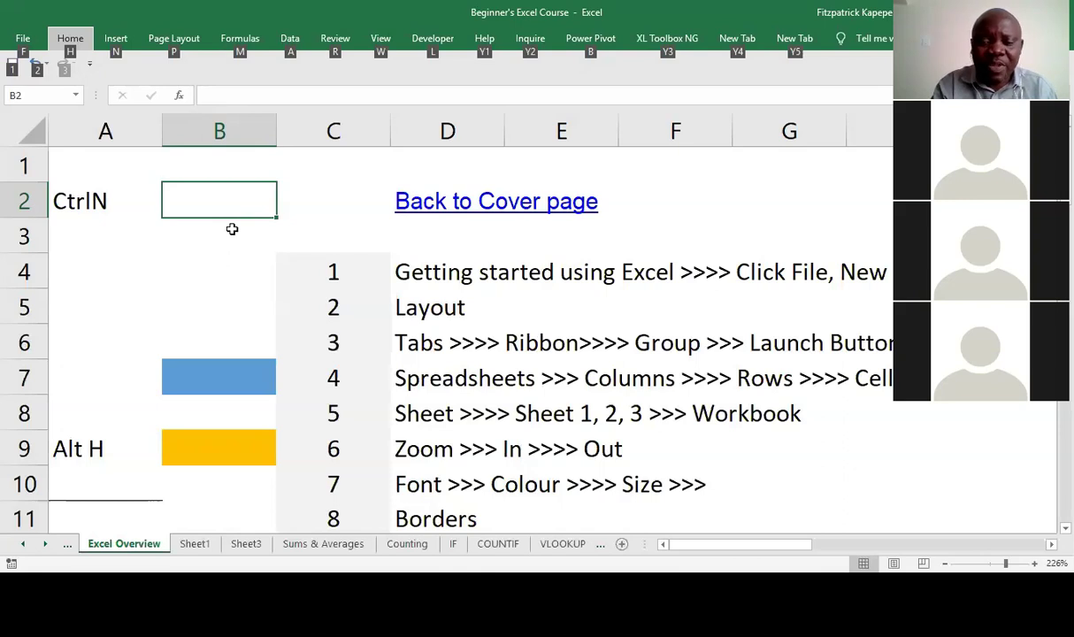
{"action": "key", "text": "p"}
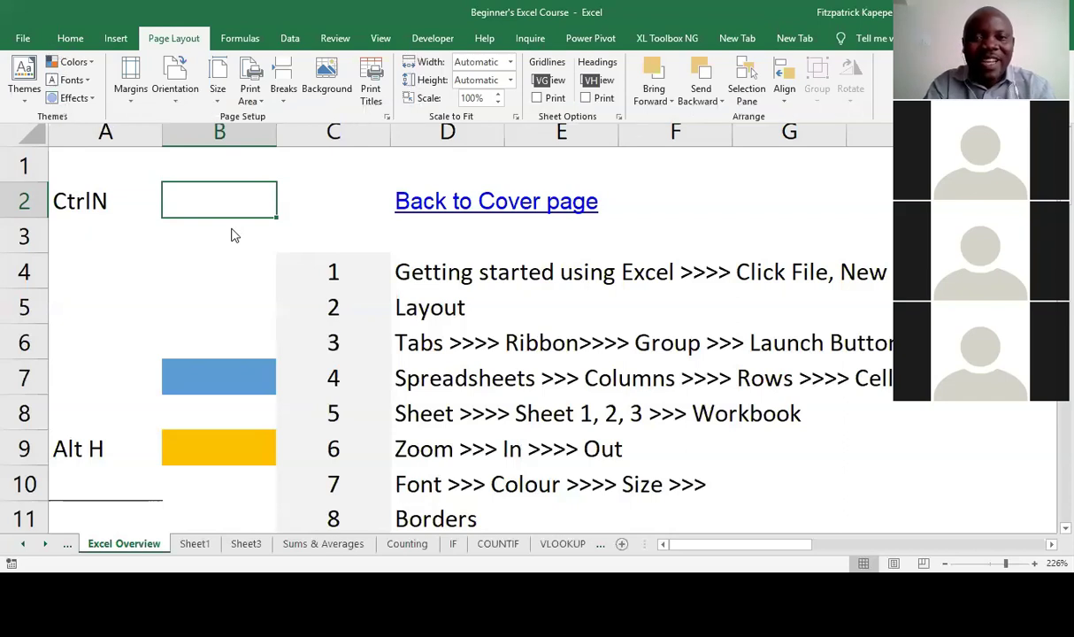
{"action": "key", "text": "Escape"}
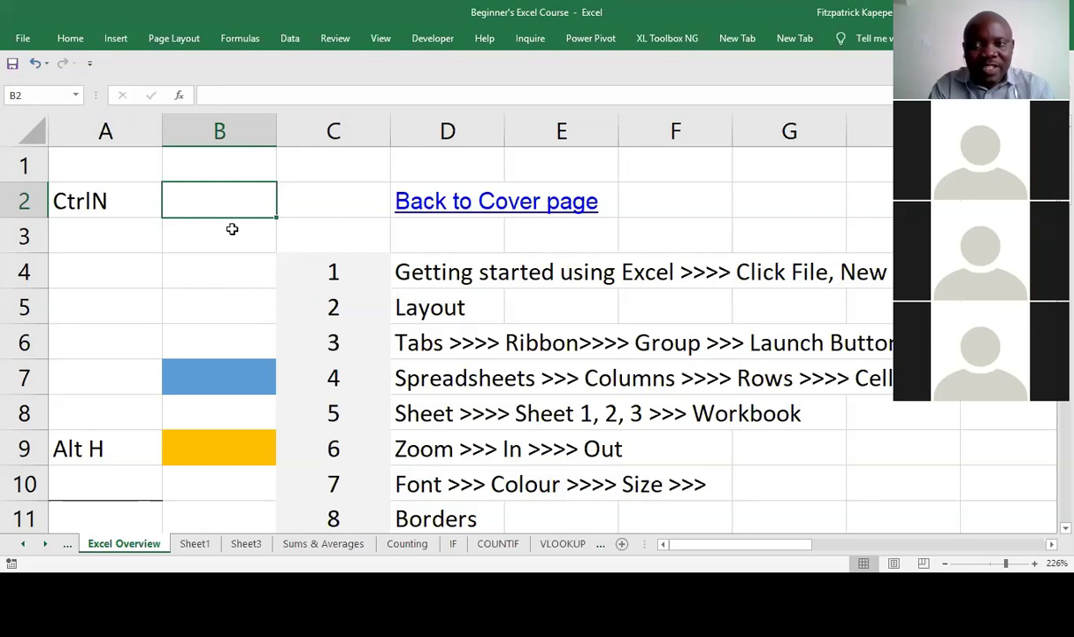
{"action": "key", "text": "alt"}
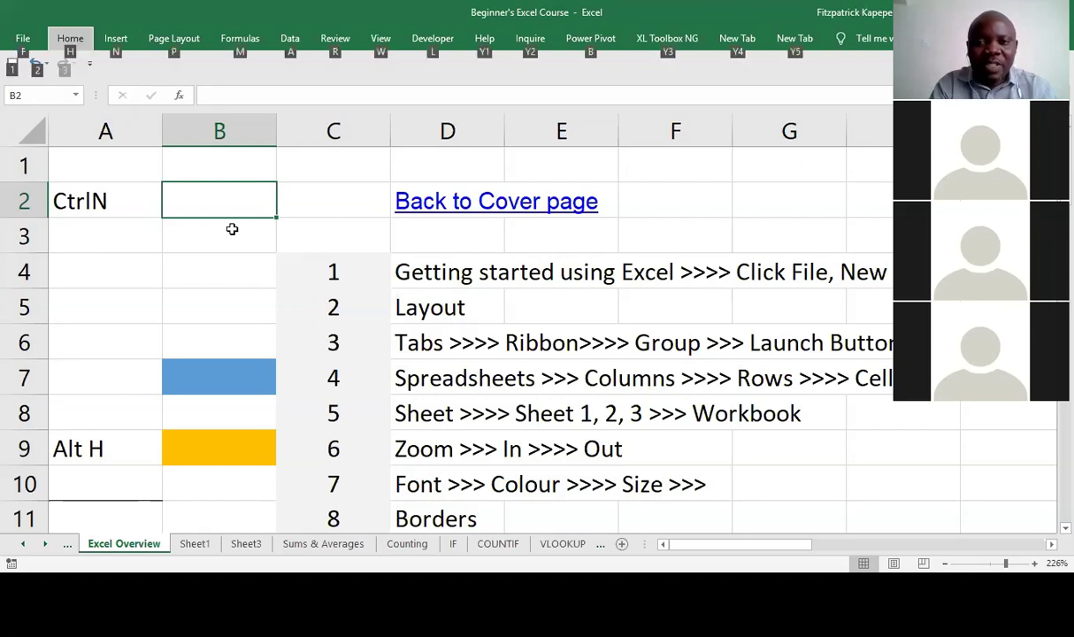
{"action": "key", "text": "p"}
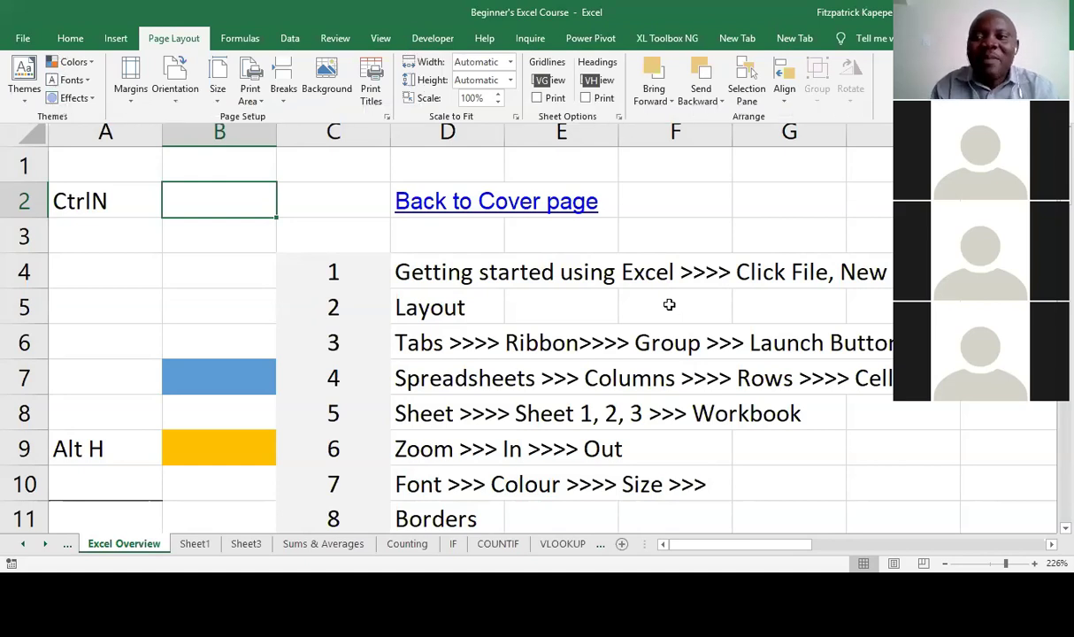
{"action": "key", "text": "Escape"}
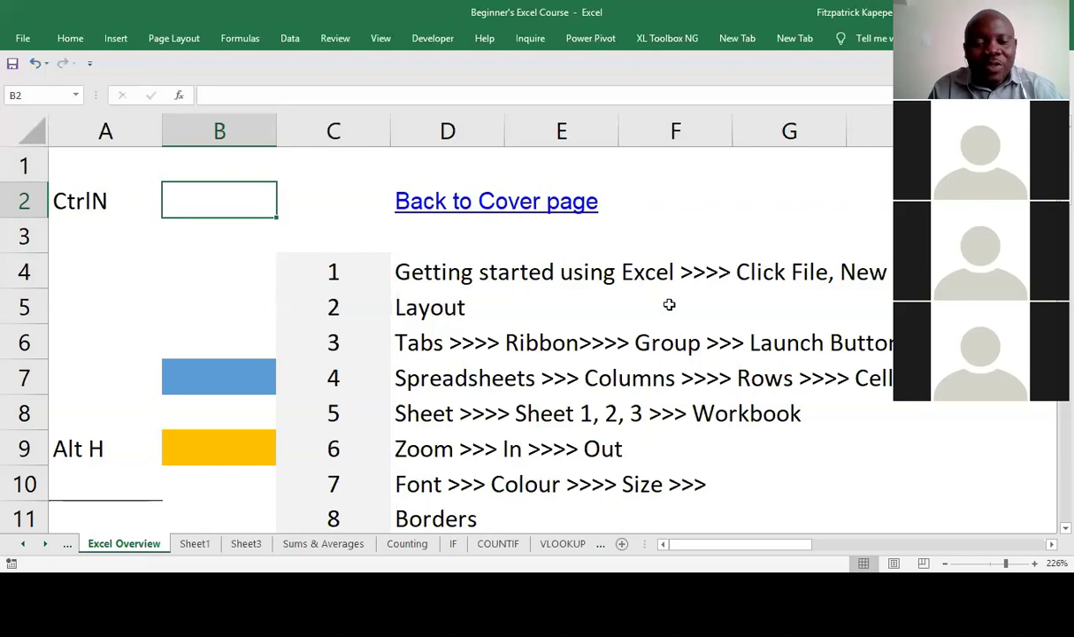
- Toggle the Excel Overview sheet's gridlines on and off several times in quick succession, ending with them hidden
{"action": "key", "text": "alt"}
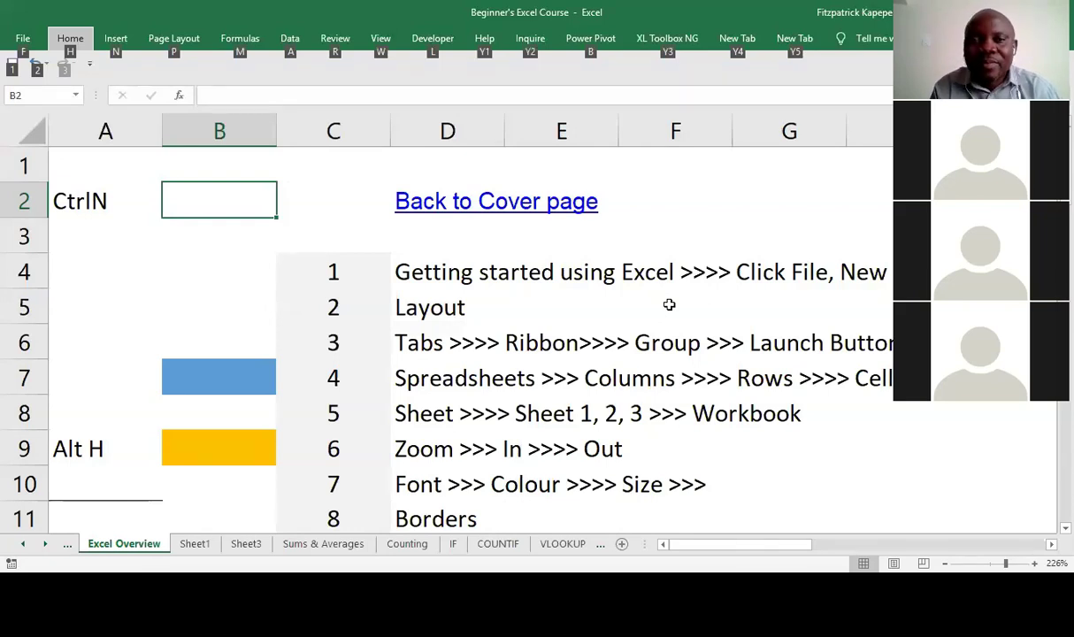
{"action": "key", "text": "alt"}
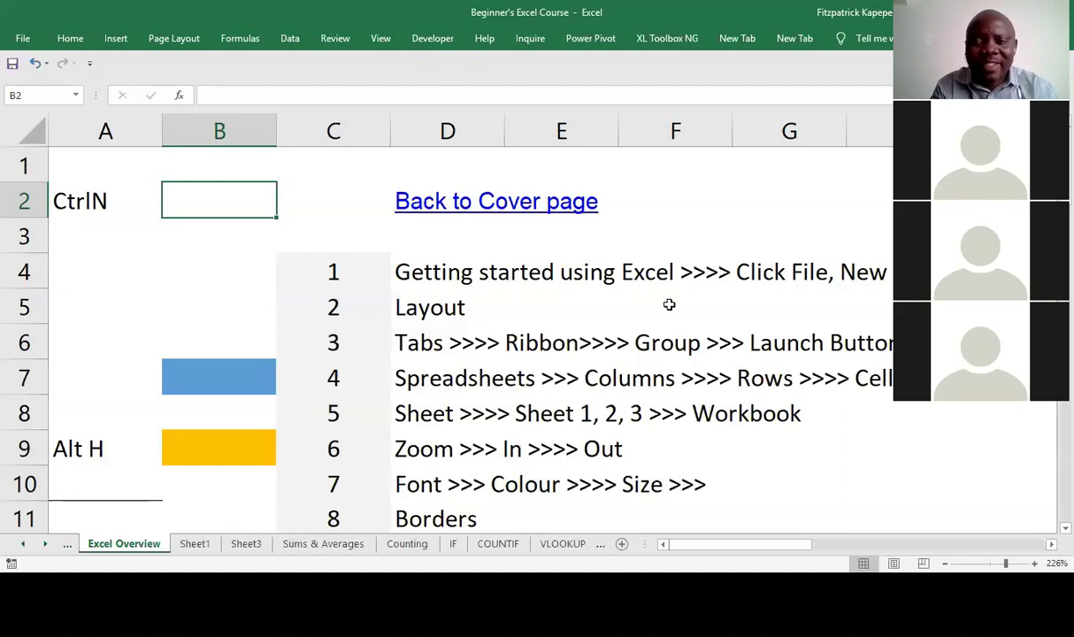
{"action": "key", "text": "alt+p"}
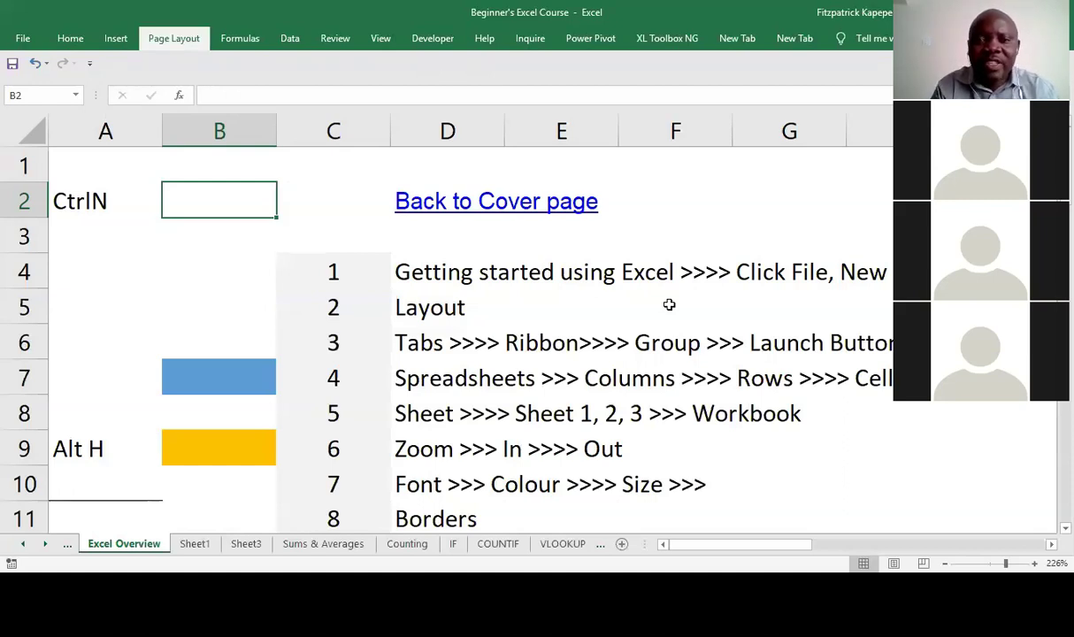
{"action": "key", "text": "v"}
{"action": "key", "text": "g"}
{"action": "key", "text": "alt+p"}
{"action": "key", "text": "v"}
{"action": "key", "text": "g"}
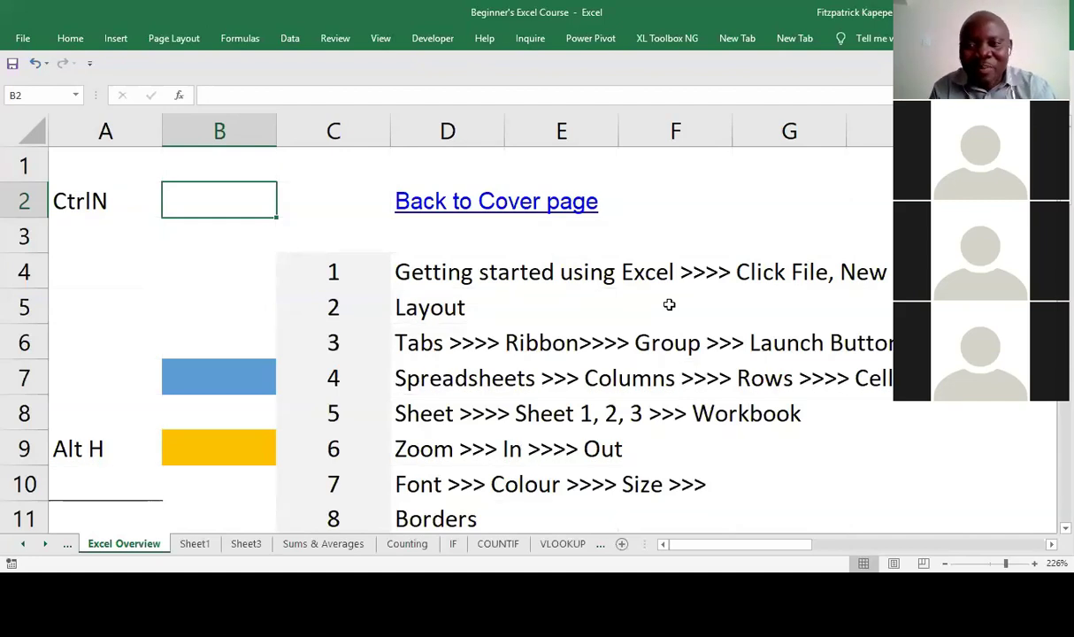
{"action": "key", "text": "alt"}
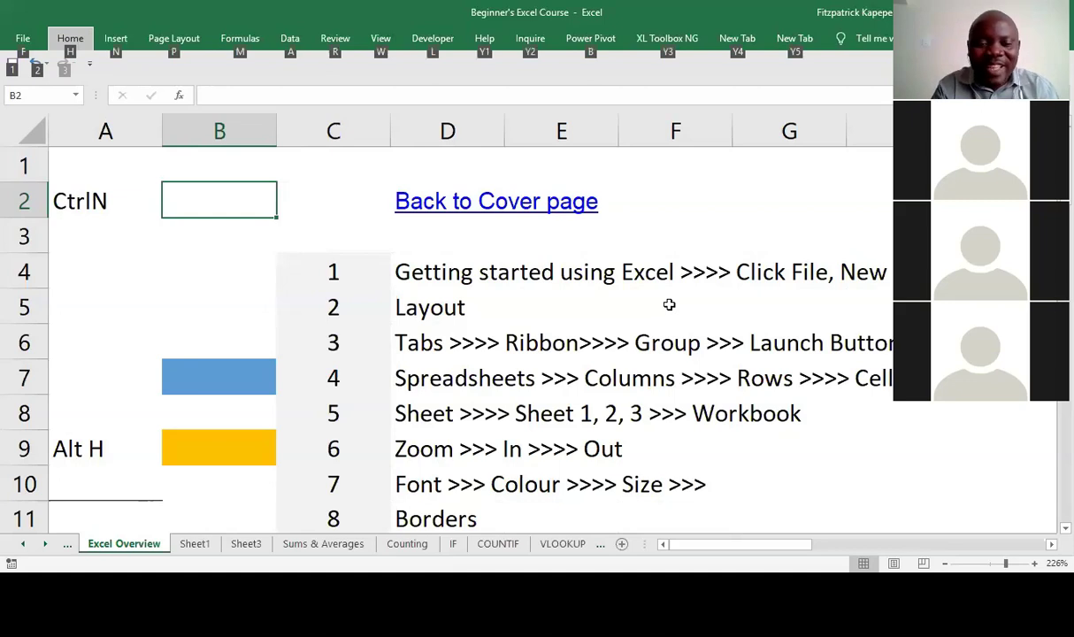
{"action": "key", "text": "p"}
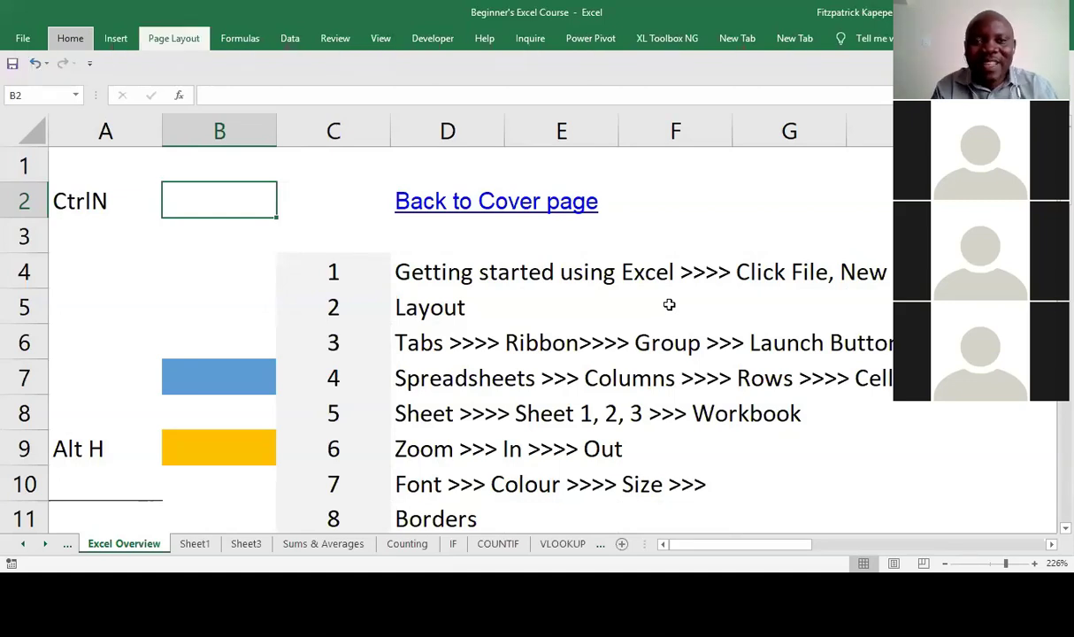
{"action": "key", "text": "v"}
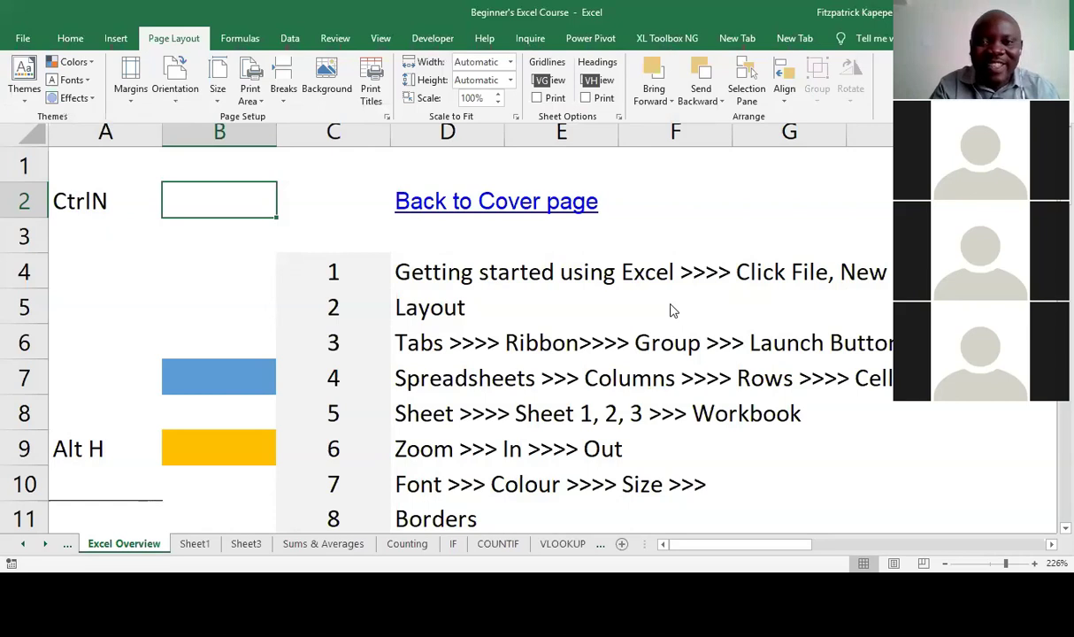
{"action": "key", "text": "g"}
{"action": "key", "text": "alt"}
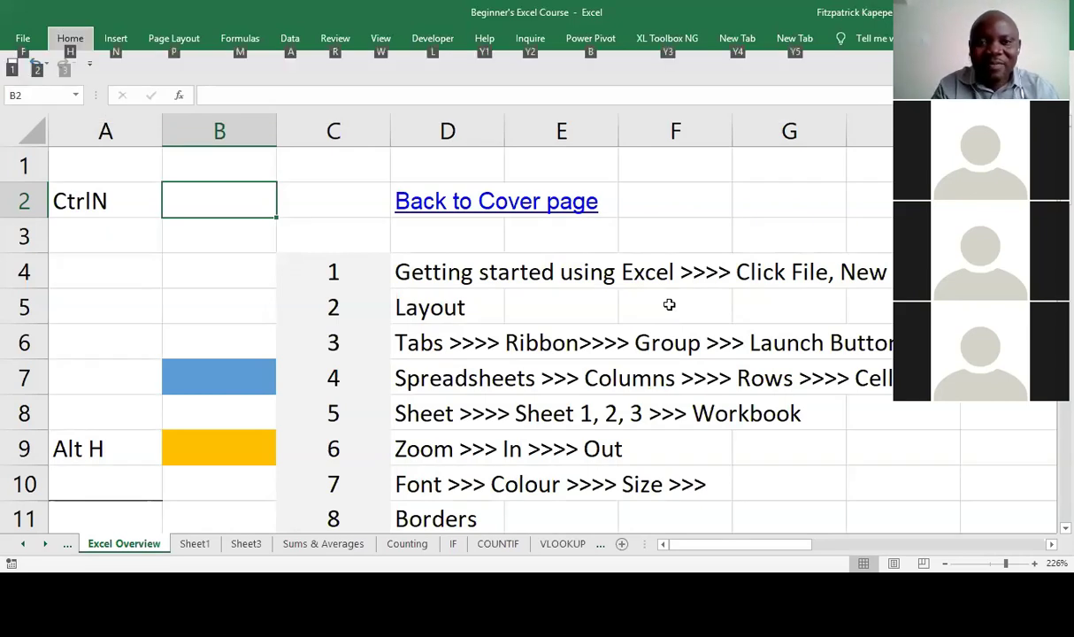
{"action": "key", "text": "p"}
{"action": "key", "text": "v"}
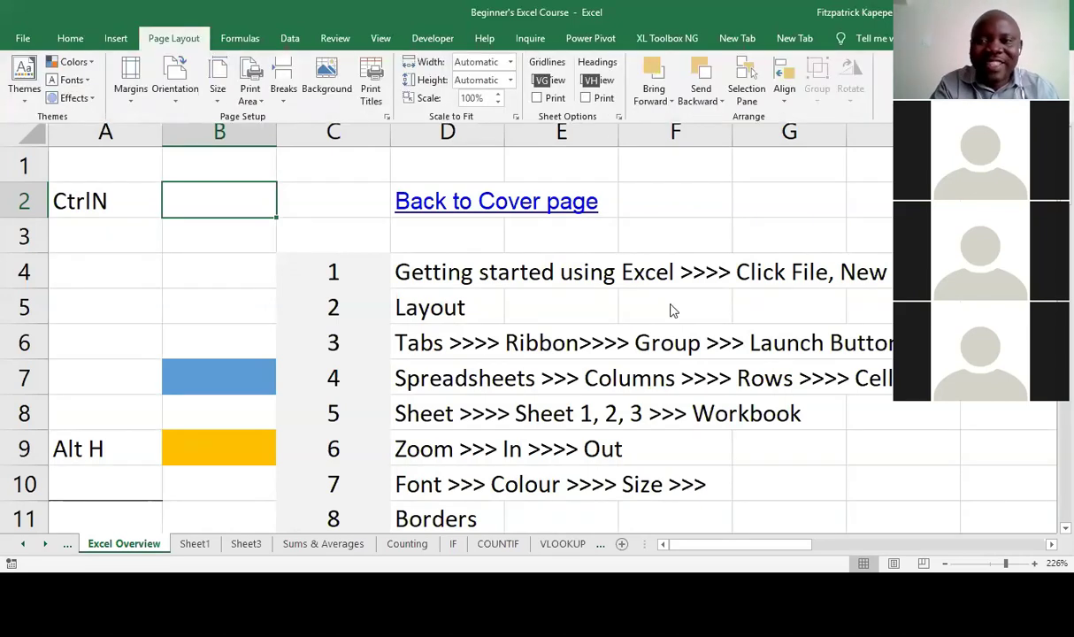
{"action": "key", "text": "g"}
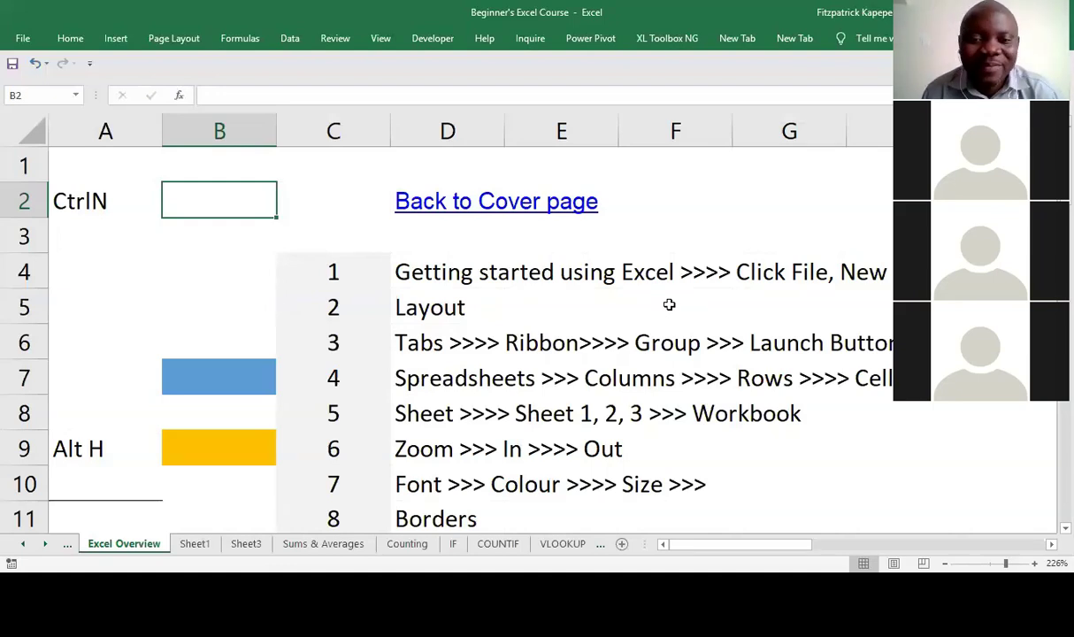
- Move the selection down the Excel Overview sheet to the empty cell B22 below the existing data
{"action": "left_click", "coordinate": [243, 414]}
{"action": "key", "text": "Down"}
{"action": "key", "text": "Down"}
{"action": "key", "text": "Down"}
{"action": "key", "text": "Down"}
{"action": "key", "text": "Down"}
{"action": "key", "text": "Down"}
{"action": "key", "text": "Down"}
{"action": "key", "text": "Down"}
{"action": "key", "text": "Down"}
{"action": "key", "text": "Down"}
{"action": "key", "text": "Down"}
{"action": "key", "text": "Down"}
{"action": "key", "text": "Down"}
{"action": "key", "text": "Down"}
{"action": "key", "text": "Down"}
{"action": "key", "text": "Down"}
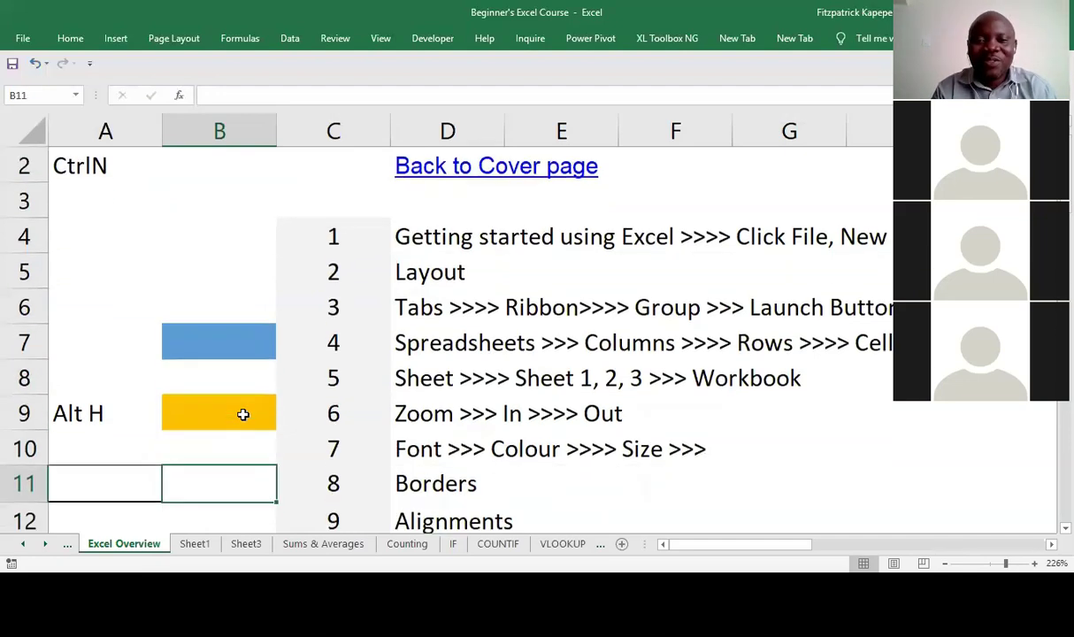
{"action": "key", "text": "Down"}
{"action": "key", "text": "Up"}
{"action": "key", "text": "Up"}
{"action": "key", "text": "Up"}
{"action": "key", "text": "Up"}
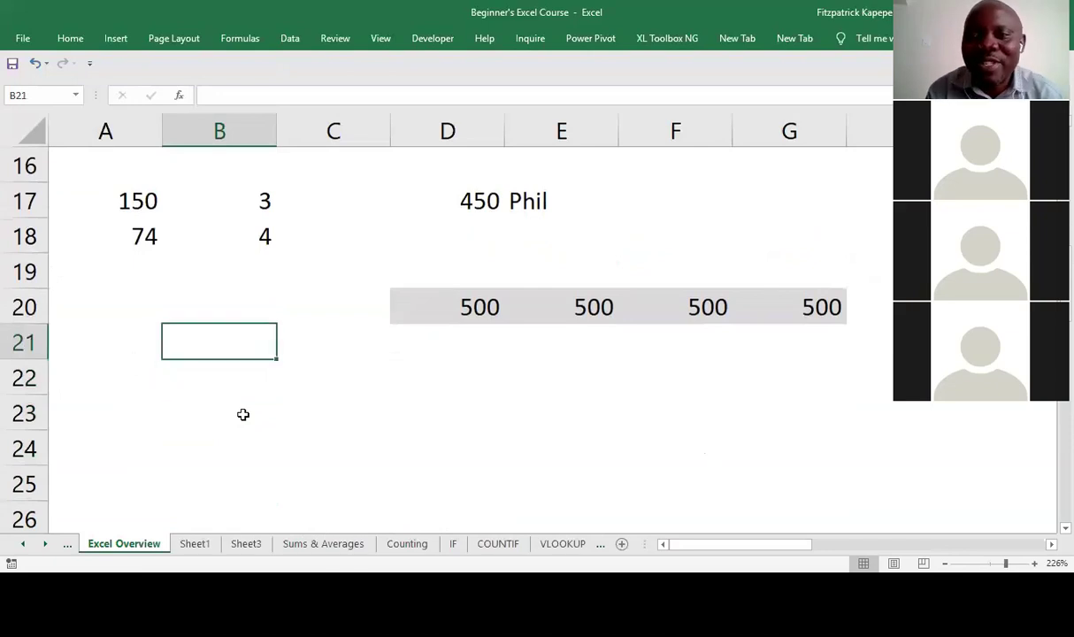
{"action": "key", "text": "Right"}
{"action": "key", "text": "Right"}
{"action": "key", "text": "Right"}
{"action": "key", "text": "Up"}
{"action": "key", "text": "Up"}
{"action": "key", "text": "Down"}
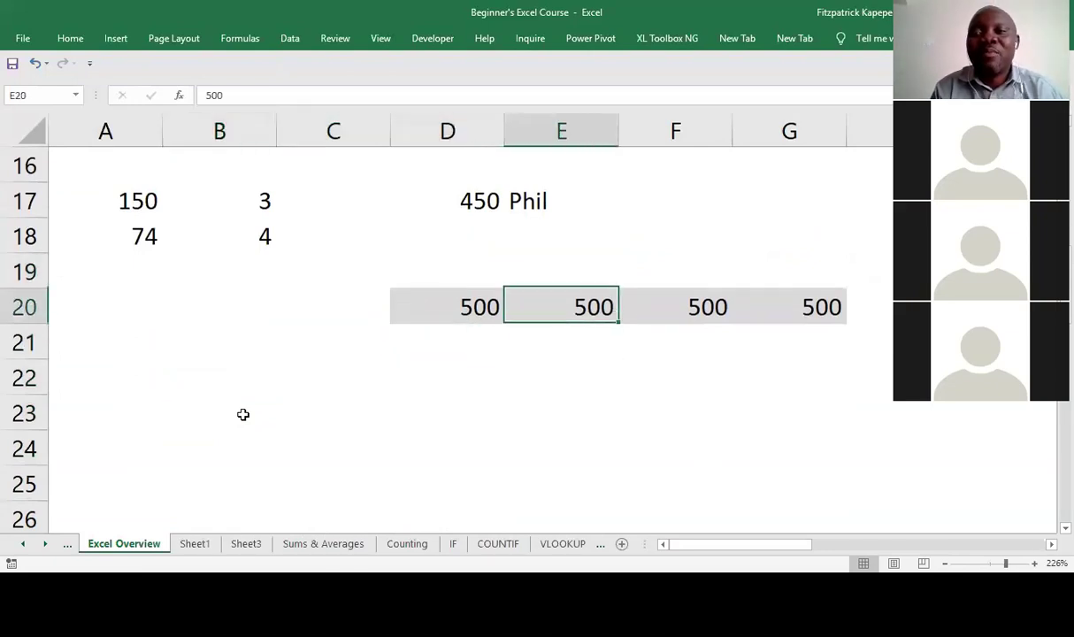
{"action": "key", "text": "Left"}
{"action": "key", "text": "Down"}
{"action": "key", "text": "Down"}
{"action": "key", "text": "Left"}
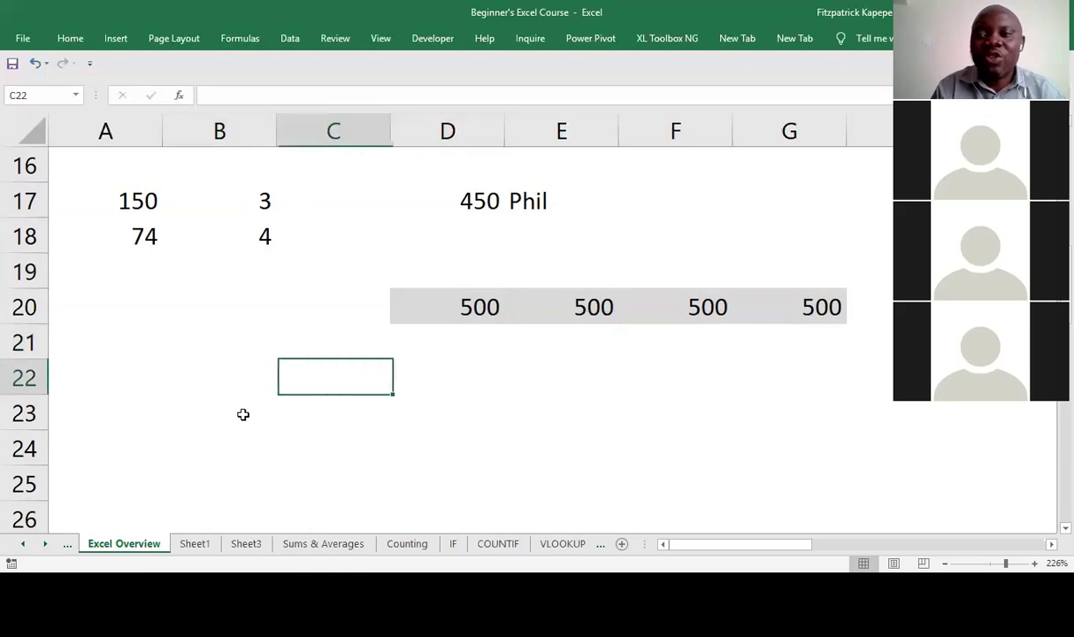
{"action": "key", "text": "Left"}
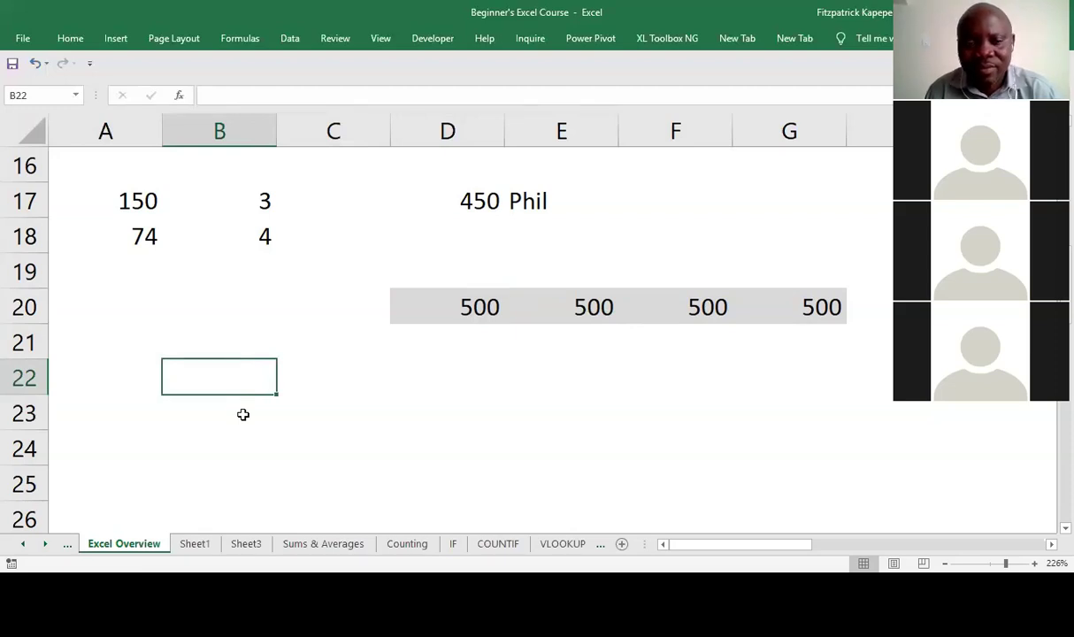
- Enter the text "Ctrl !" in cell B22
{"action": "type", "text": "Ct"}
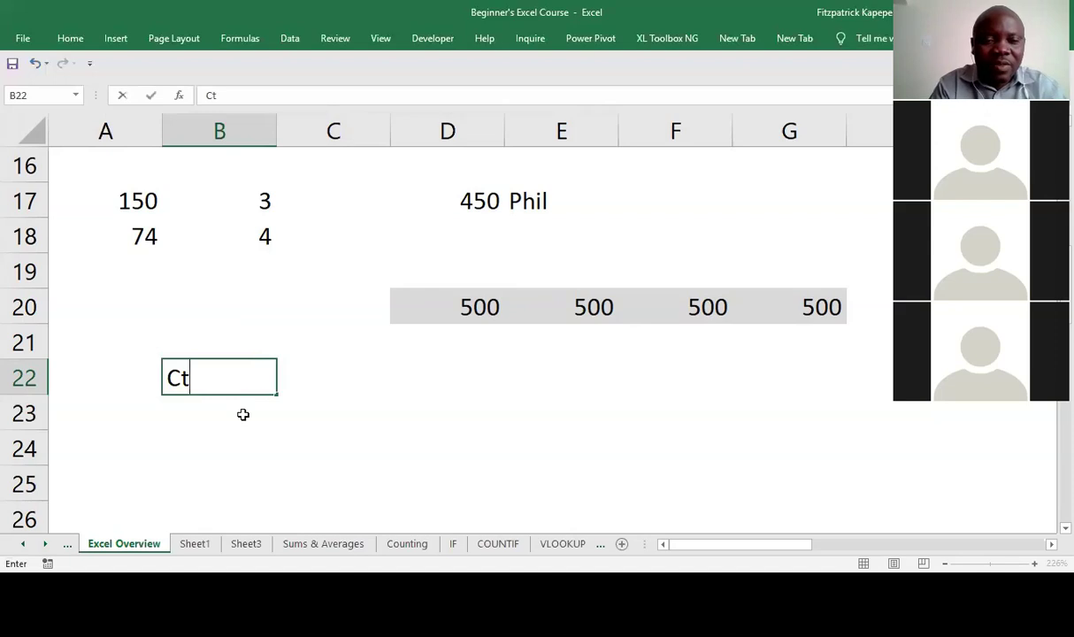
{"action": "type", "text": "rl 1"}
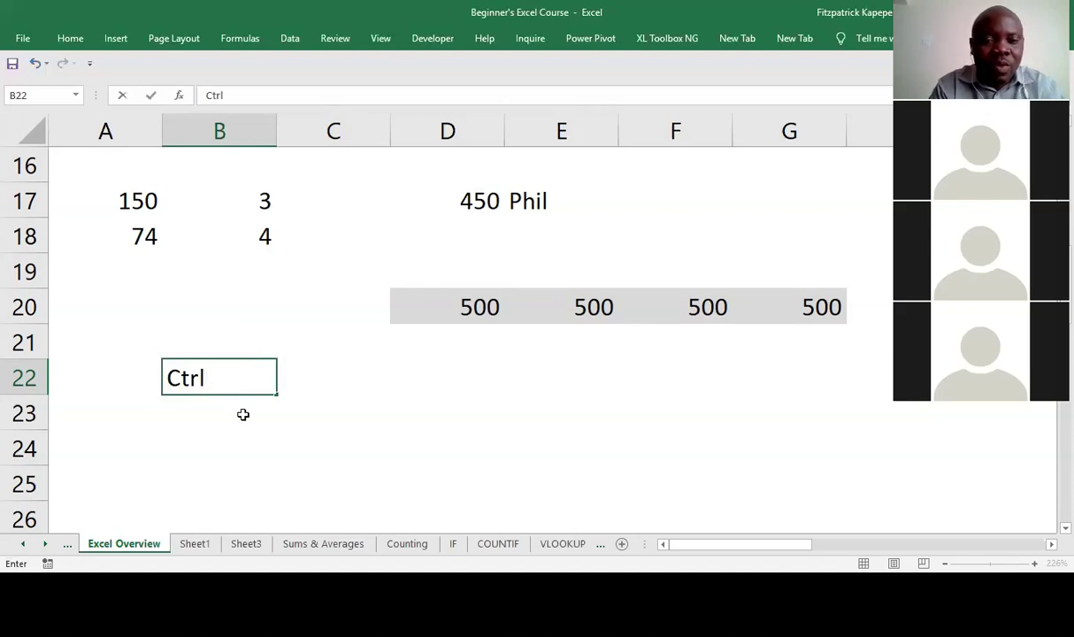
{"action": "key", "text": "BackSpace"}
{"action": "type", "text": "!"}
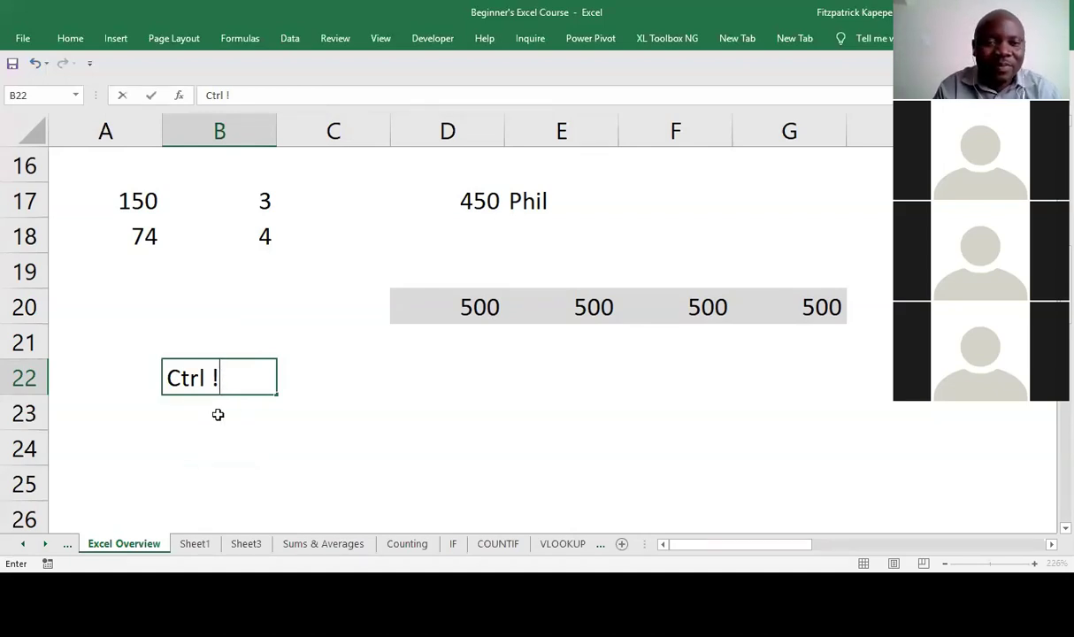
{"action": "left_click", "coordinate": [216, 414]}
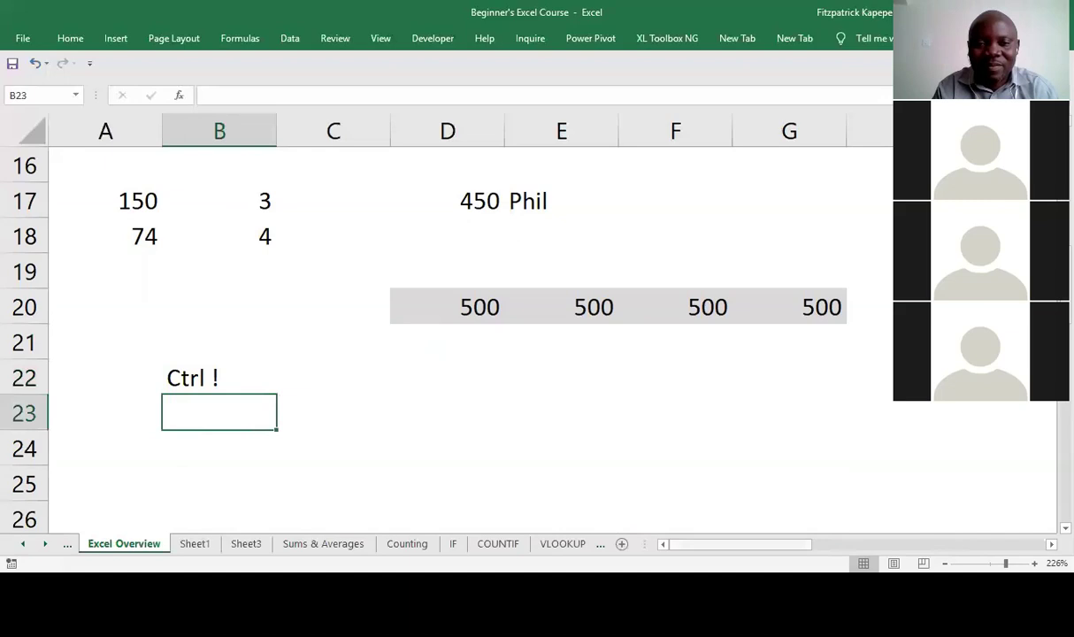
- Enter the text "Ctrl 1" in cell B23 and clear the entry in cell B22
{"action": "left_click", "coordinate": [171, 470]}
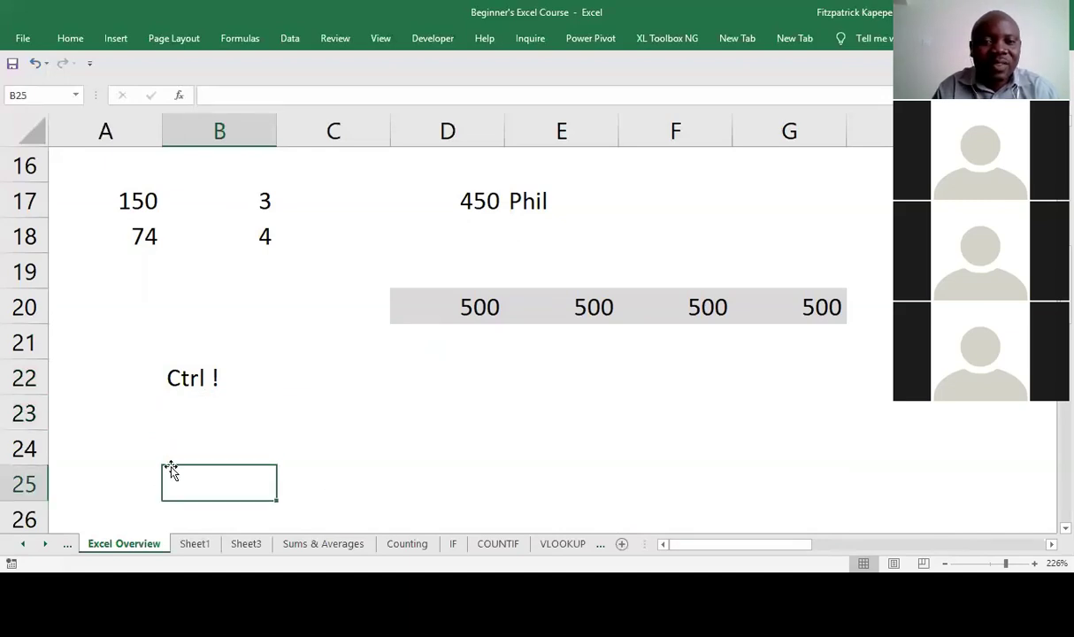
{"action": "left_click", "coordinate": [201, 419]}
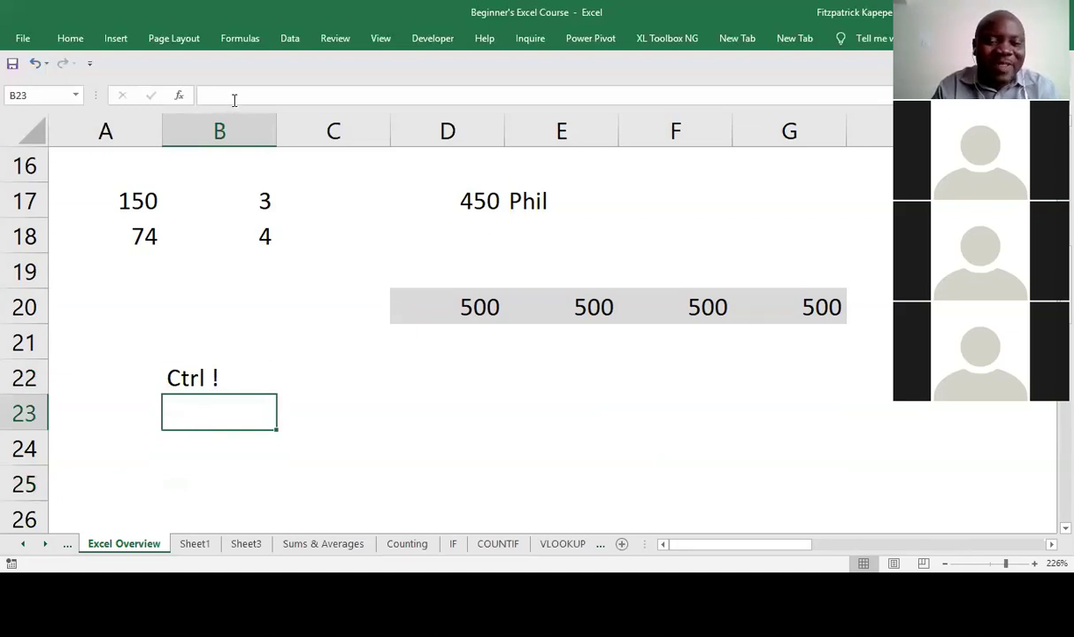
{"action": "type", "text": "Ctrl "}
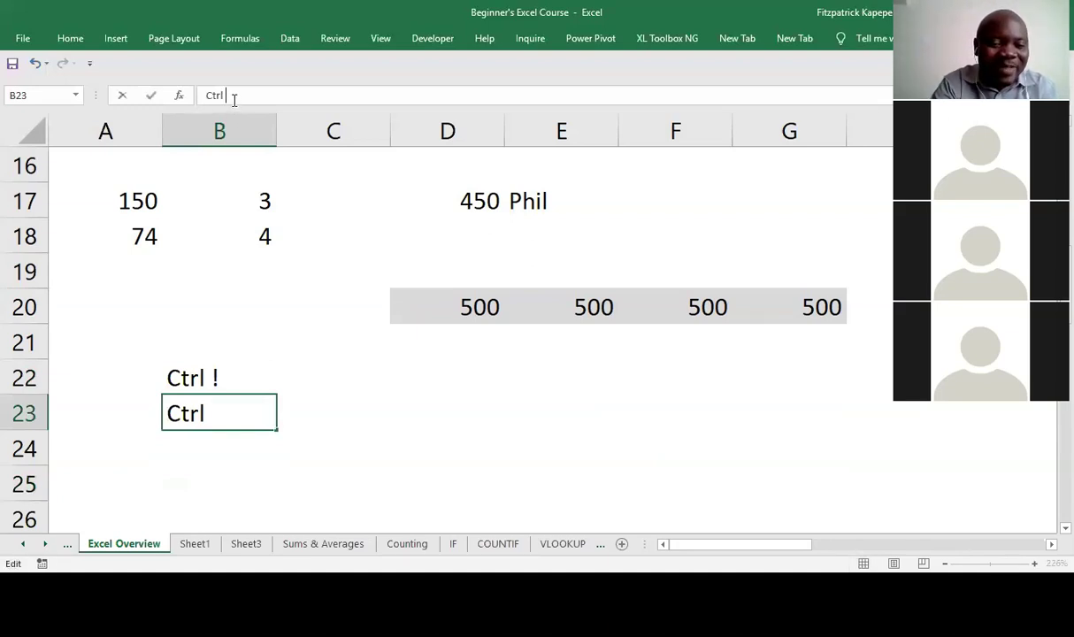
{"action": "type", "text": "11"}
{"action": "key", "text": "BackSpace"}
{"action": "left_click", "coordinate": [357, 434]}
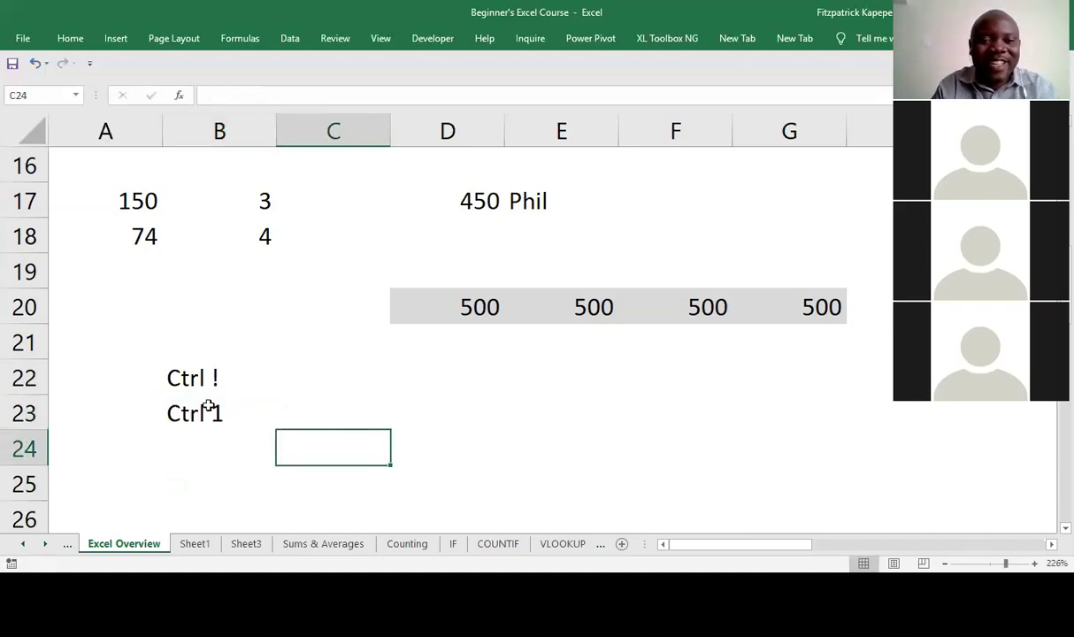
{"action": "left_click", "coordinate": [187, 377]}
{"action": "key", "text": "Delete"}
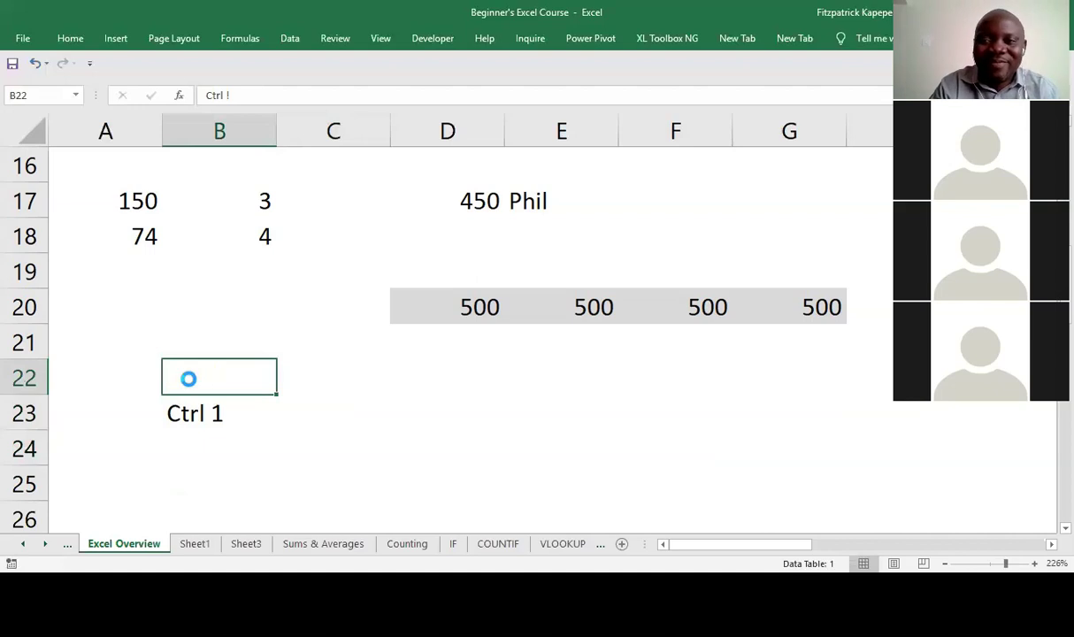
- Open the Format Cells dialog for cell D23, view its Alignment and Number settings, and close it without changes
{"action": "left_click", "coordinate": [458, 420]}
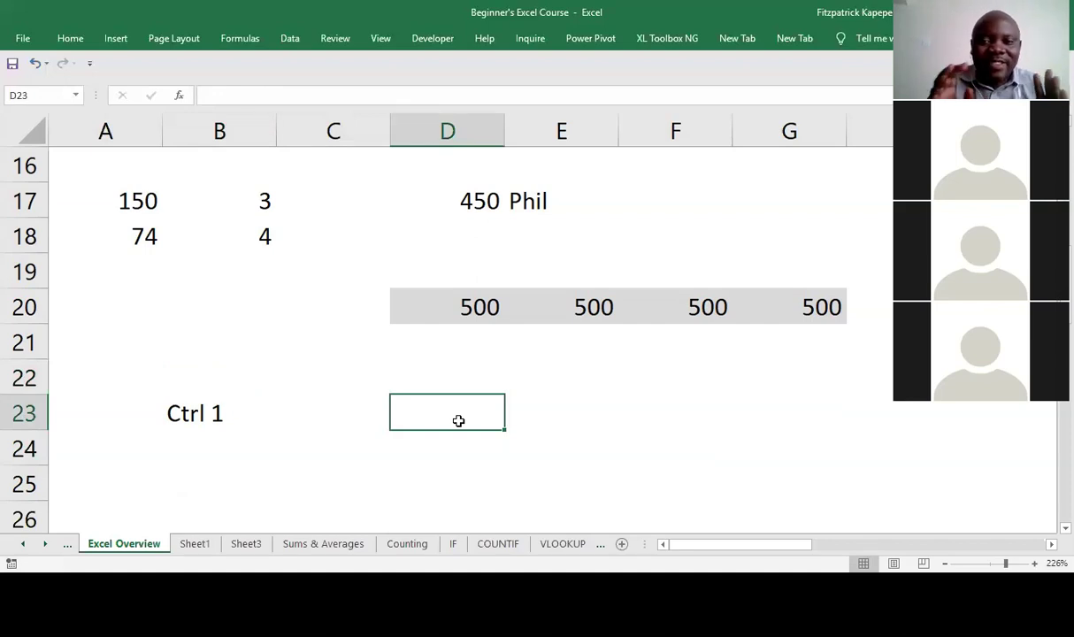
{"action": "key", "text": "ctrl+1"}
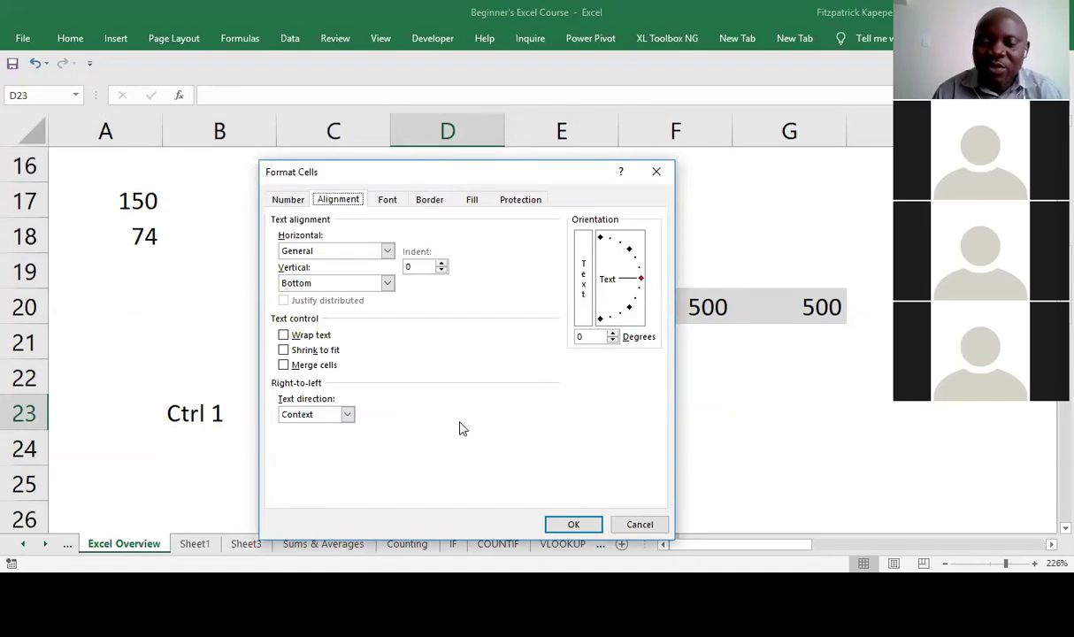
{"action": "key", "text": "ctrl+shift+Tab"}
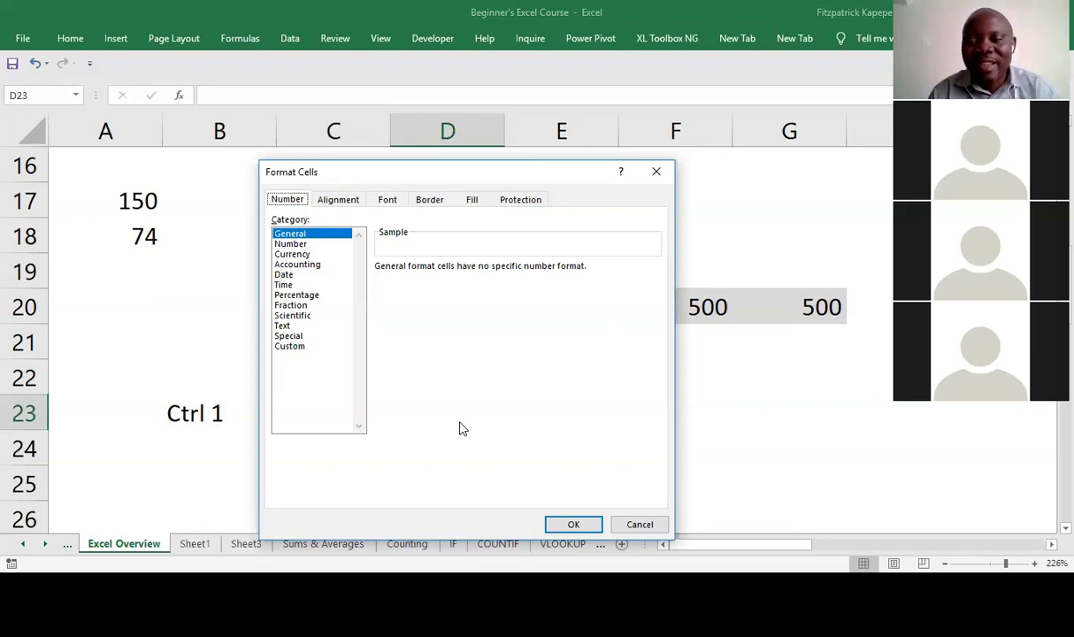
{"action": "key", "text": "Tab"}
{"action": "key", "text": "s"}
{"action": "key", "text": "s"}
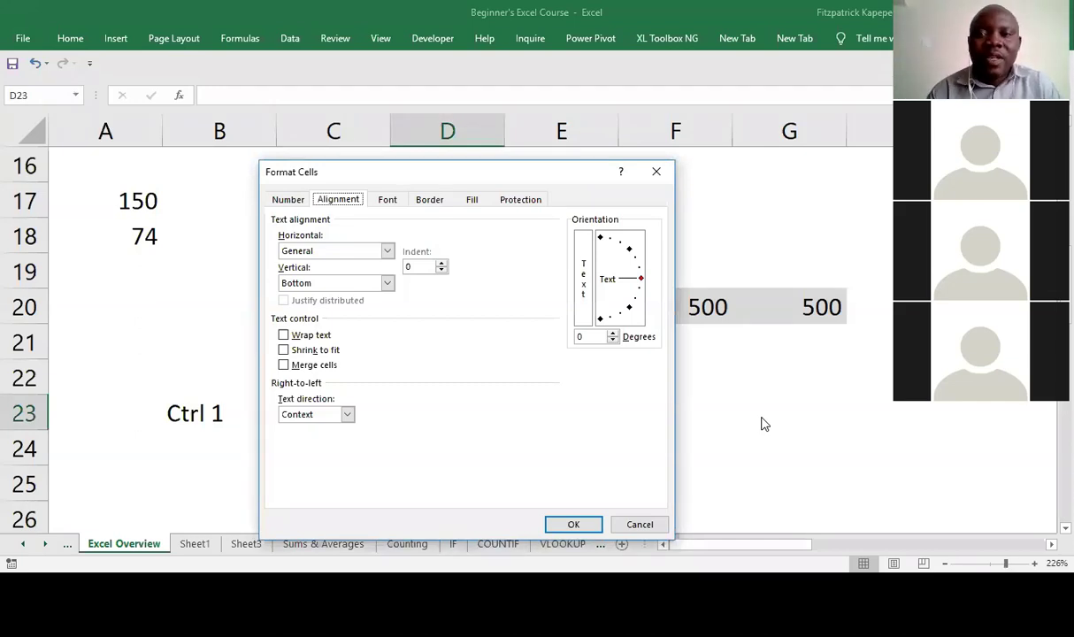
{"action": "key", "text": "Escape"}
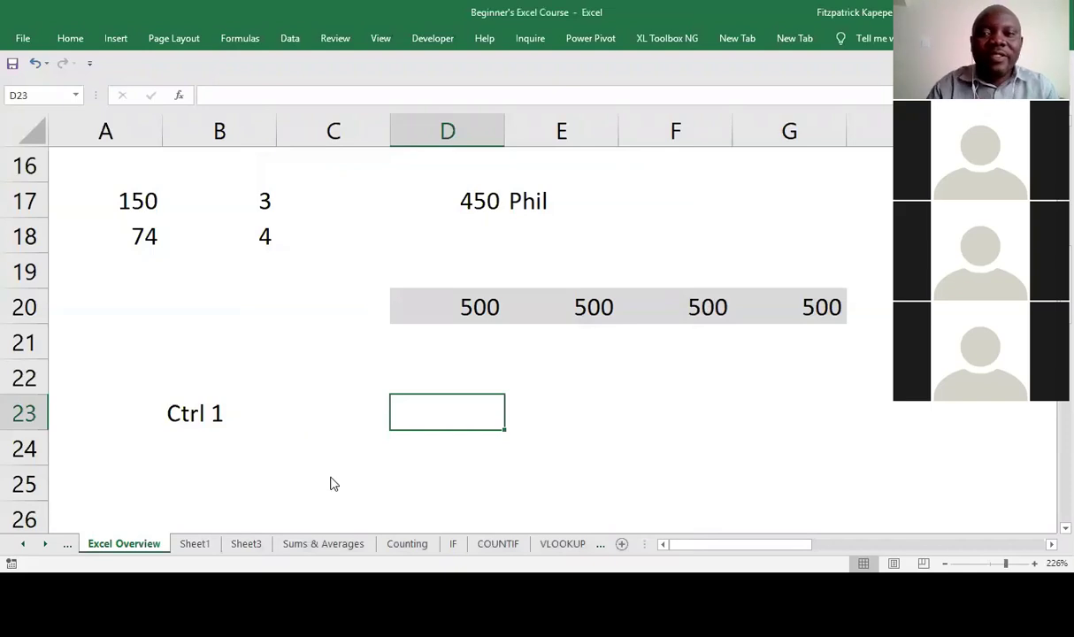
- Open the Format Cells dialog for cell D23 and view its settings from Alignment through Protection and back to Number
{"action": "key", "text": "ctrl+1"}
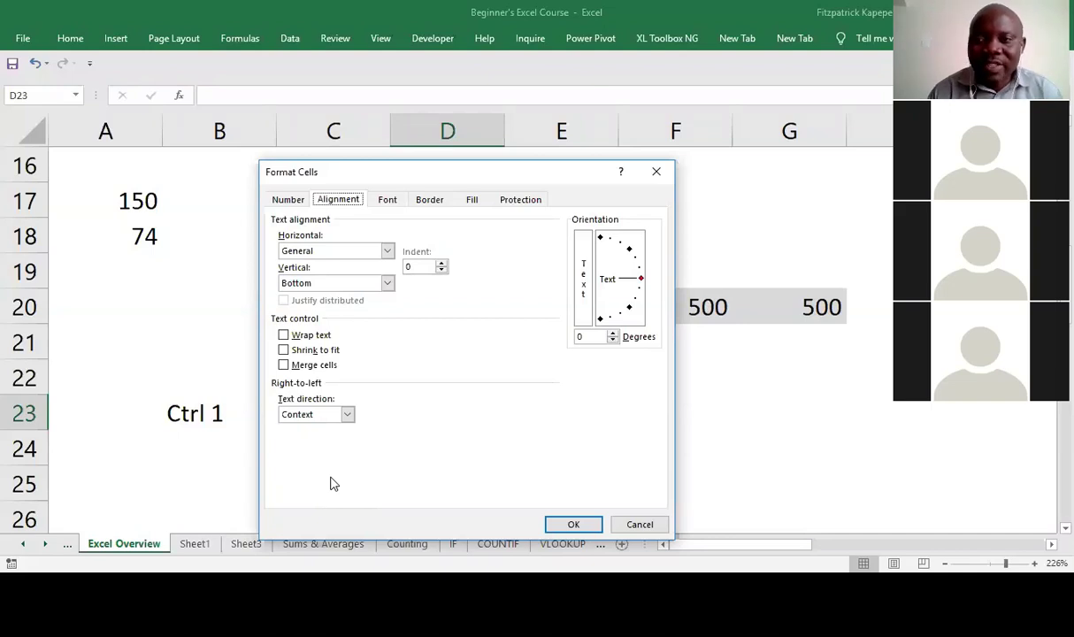
{"action": "key", "text": "ctrl+Tab"}
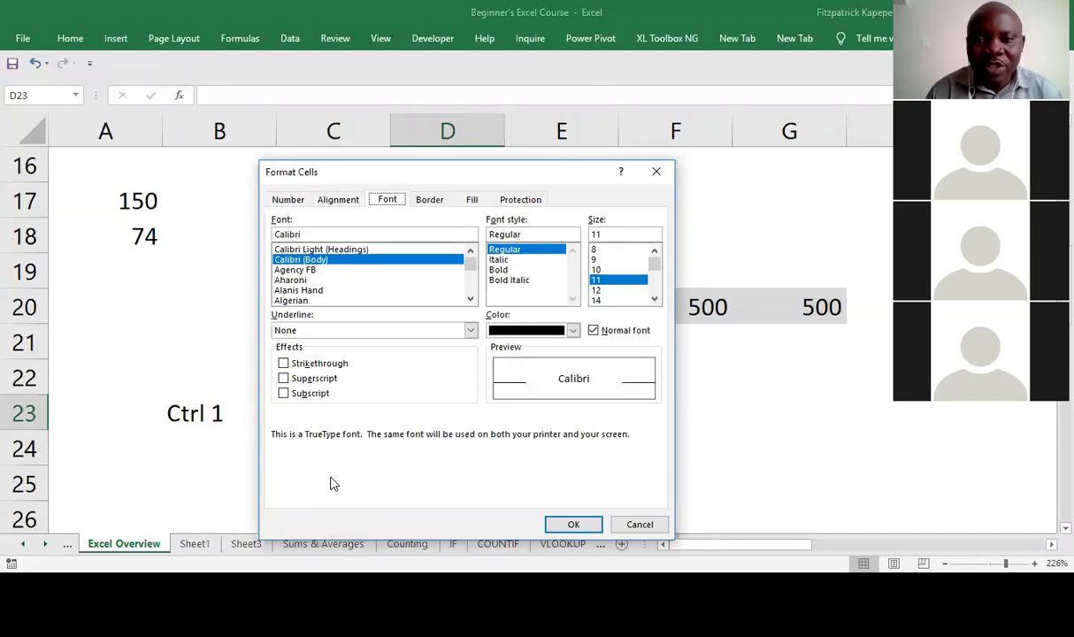
{"action": "key", "text": "ctrl+shift+Tab"}
{"action": "key", "text": "ctrl+Tab"}
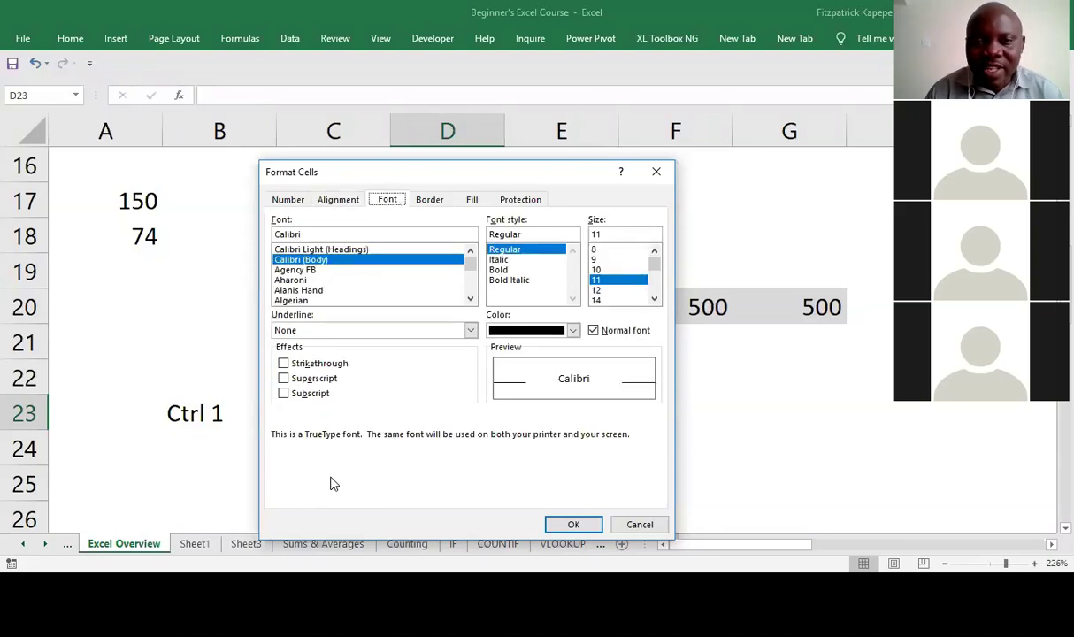
{"action": "key", "text": "ctrl+Tab"}
{"action": "key", "text": "ctrl+Tab"}
{"action": "key", "text": "ctrl+Tab"}
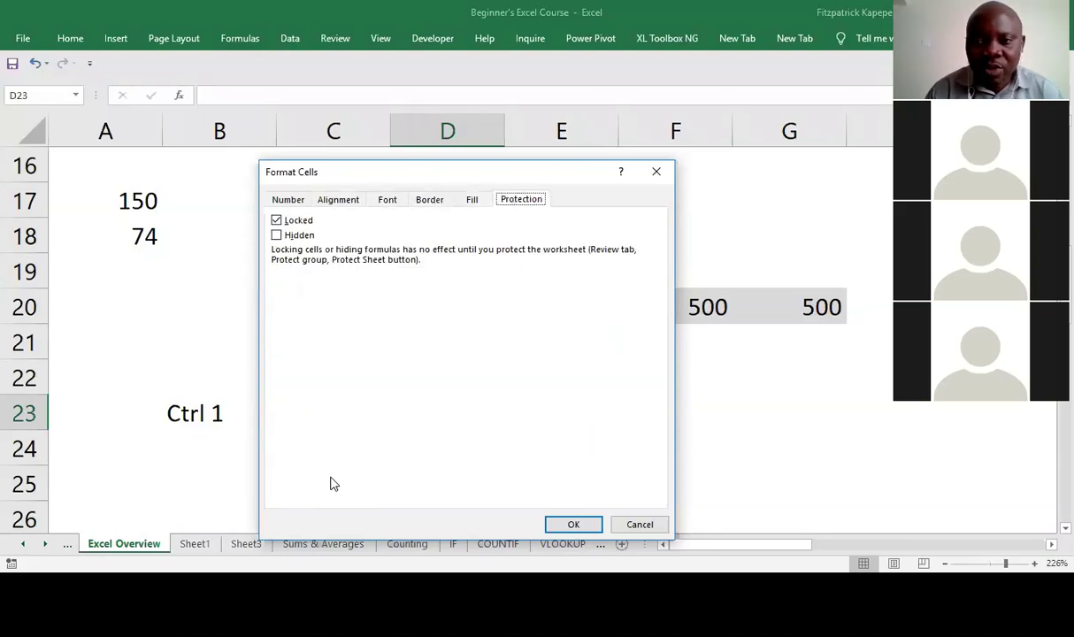
{"action": "key", "text": "ctrl+shift+Tab"}
{"action": "key", "text": "ctrl+shift+Tab"}
{"action": "key", "text": "ctrl+shift+Tab"}
{"action": "key", "text": "ctrl+shift+Tab"}
{"action": "key", "text": "ctrl+shift+Tab"}
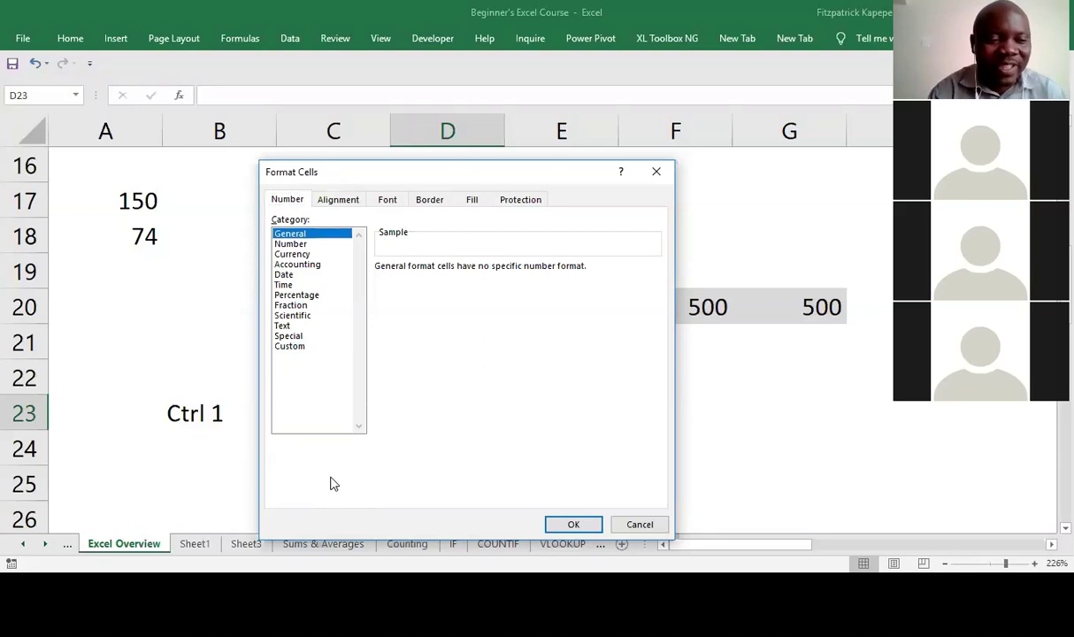
- View the number format categories from General to Text and back to Currency, and close the Format Cells dialog without changes
{"action": "key", "text": "Down"}
{"action": "key", "text": "Down"}
{"action": "key", "text": "Down"}
{"action": "key", "text": "Down"}
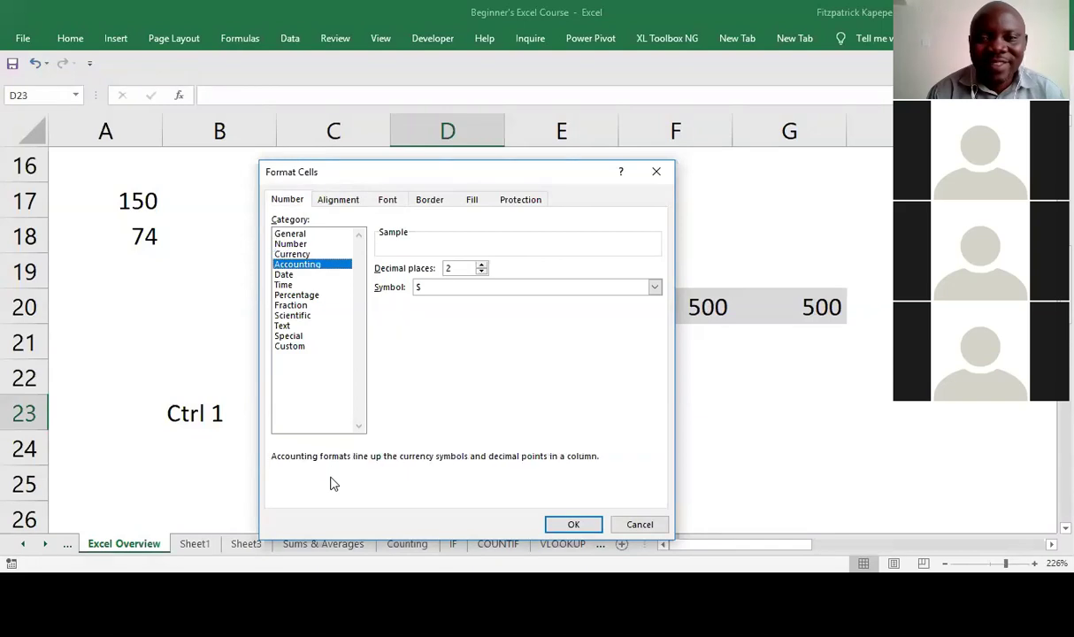
{"action": "key", "text": "Down"}
{"action": "key", "text": "Down"}
{"action": "key", "text": "Down"}
{"action": "key", "text": "Down"}
{"action": "key", "text": "Down"}
{"action": "key", "text": "Down"}
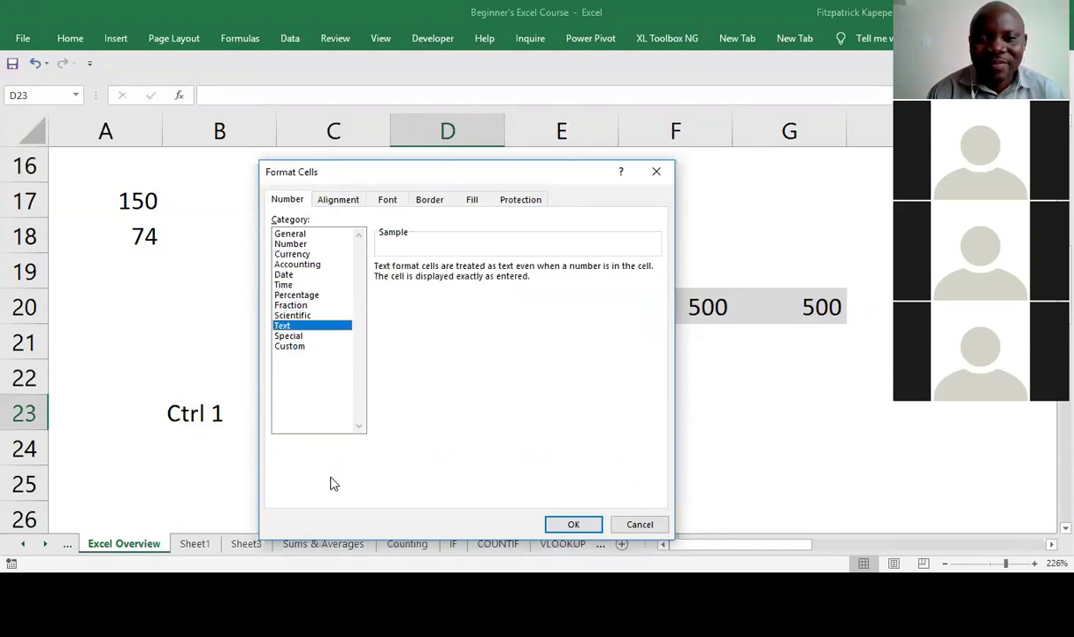
{"action": "key", "text": "Up"}
{"action": "key", "text": "Up"}
{"action": "key", "text": "Up"}
{"action": "key", "text": "Up"}
{"action": "key", "text": "Up"}
{"action": "key", "text": "Up"}
{"action": "key", "text": "Up"}
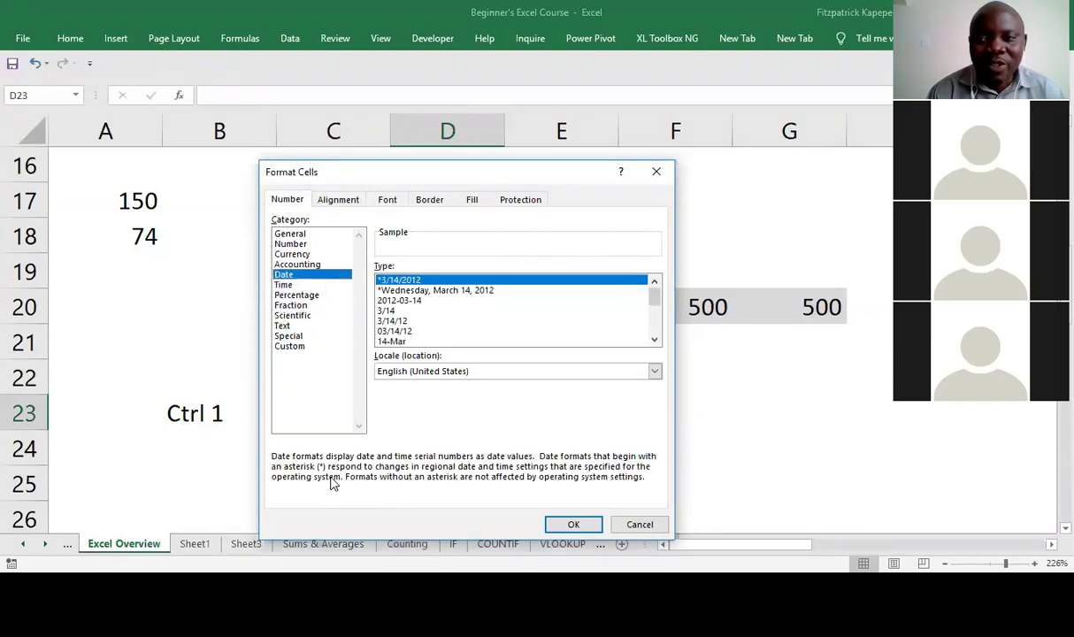
{"action": "key", "text": "Up"}
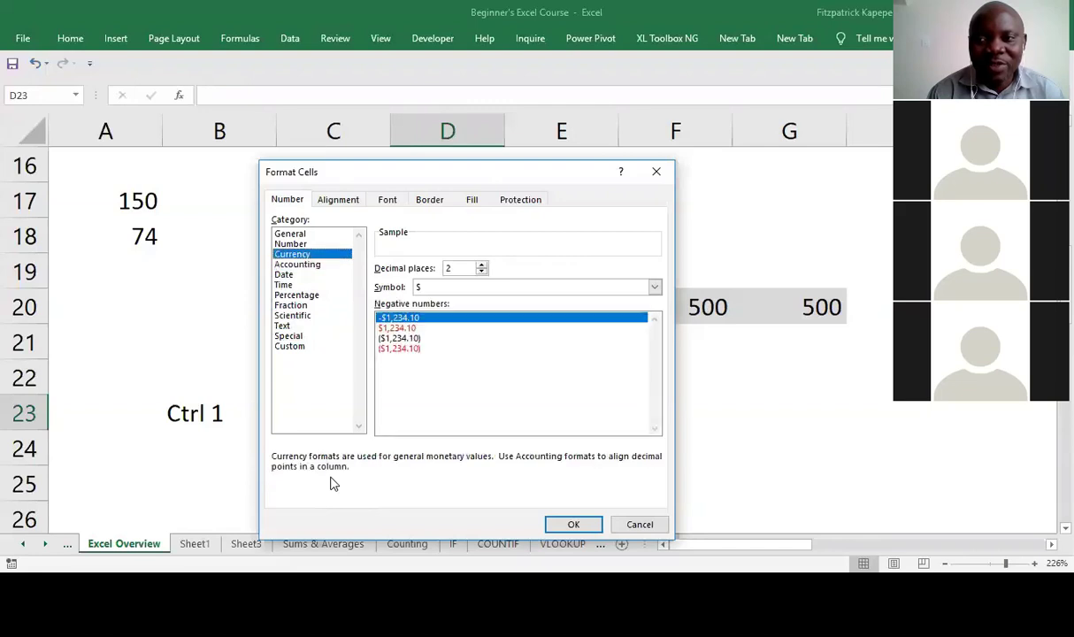
{"action": "key", "text": "Up"}
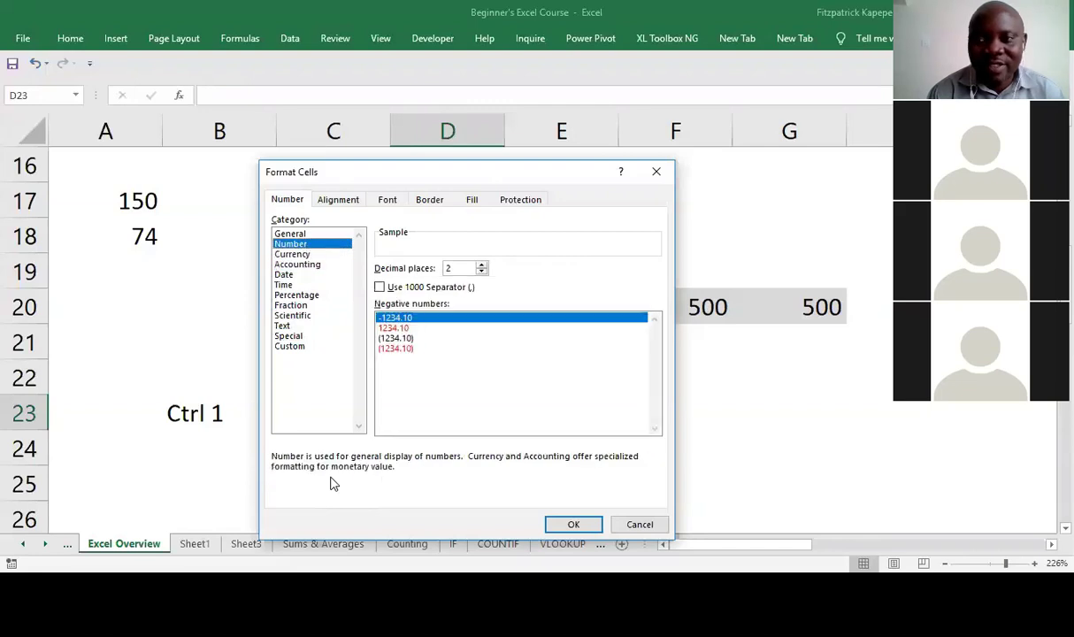
{"action": "key", "text": "Down"}
{"action": "key", "text": "Down"}
{"action": "key", "text": "Up"}
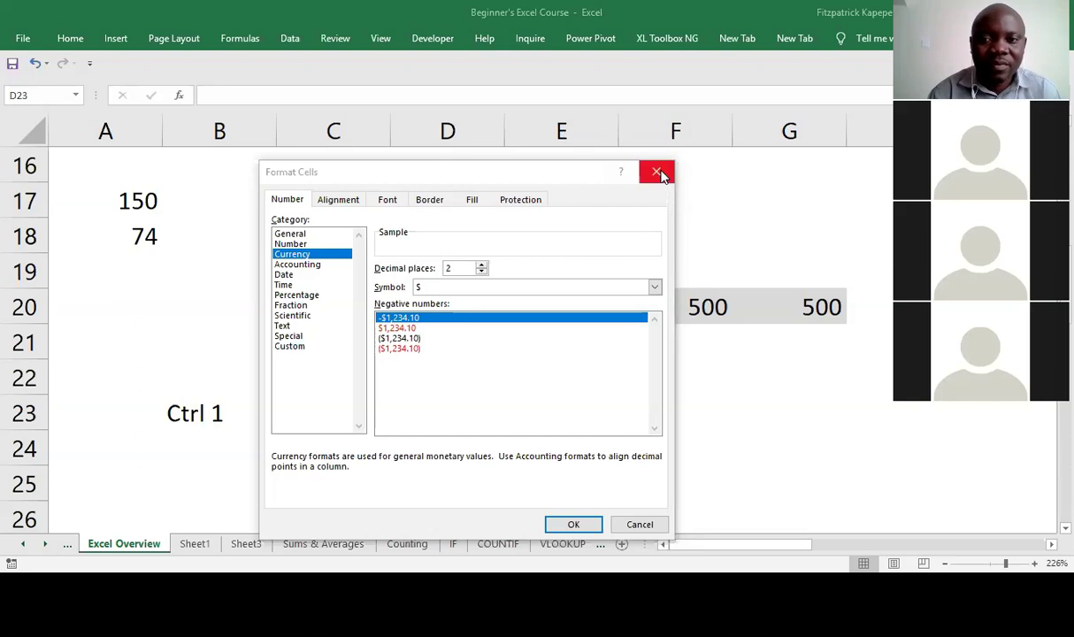
{"action": "key", "text": "Escape"}
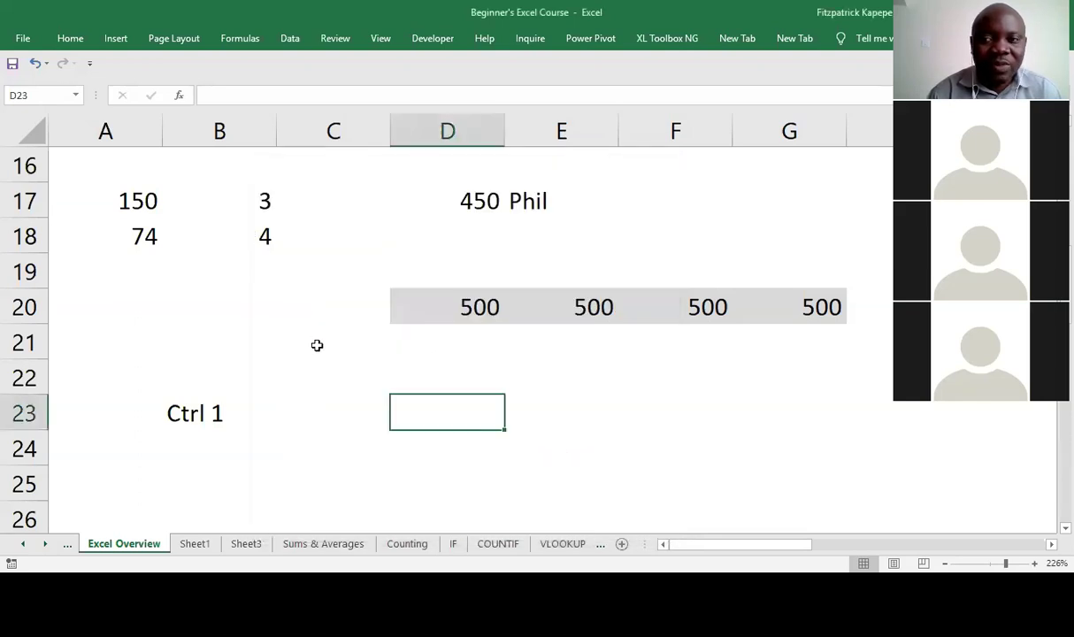
- Open the Format Cells dialog for cell C22, view its Alignment, Font, Border, Fill and Protection settings, and close it
{"action": "left_click", "coordinate": [372, 372]}
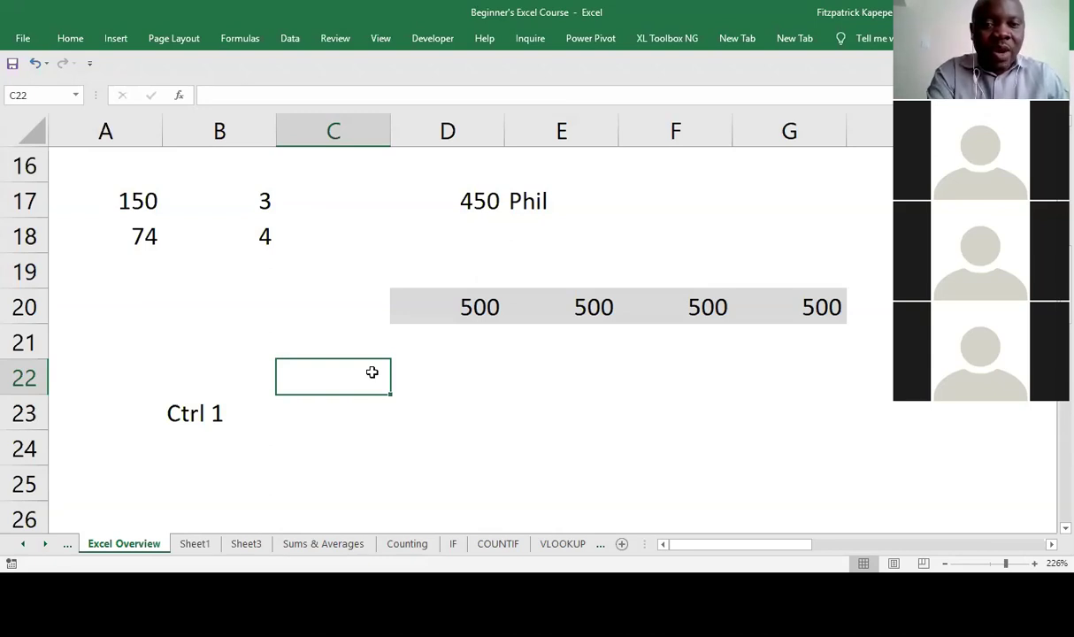
{"action": "key", "text": "ctrl+1"}
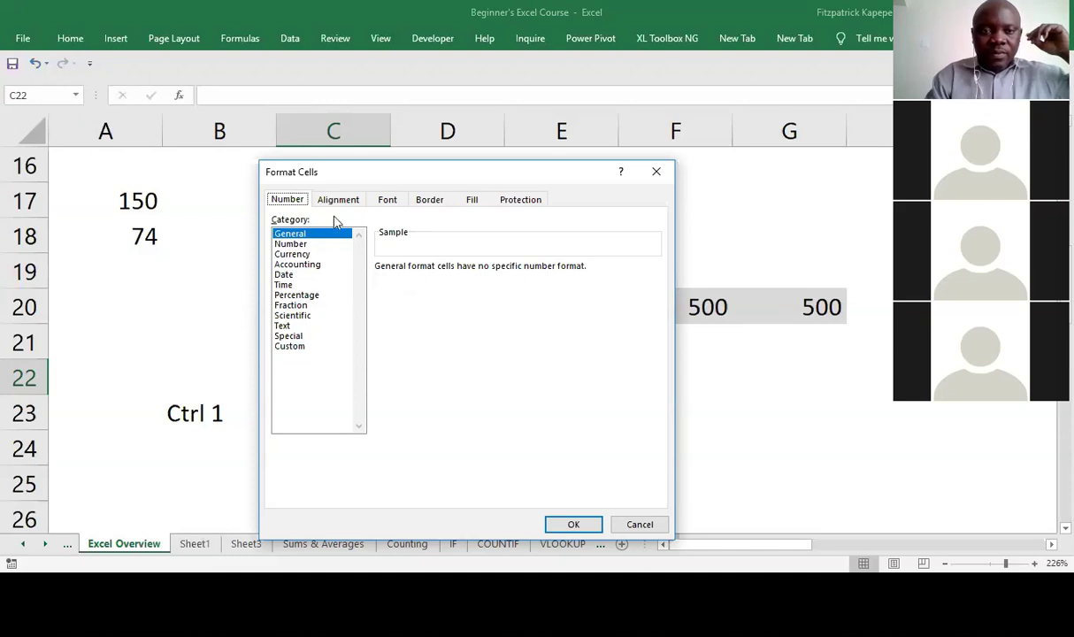
{"action": "left_click", "coordinate": [338, 201]}
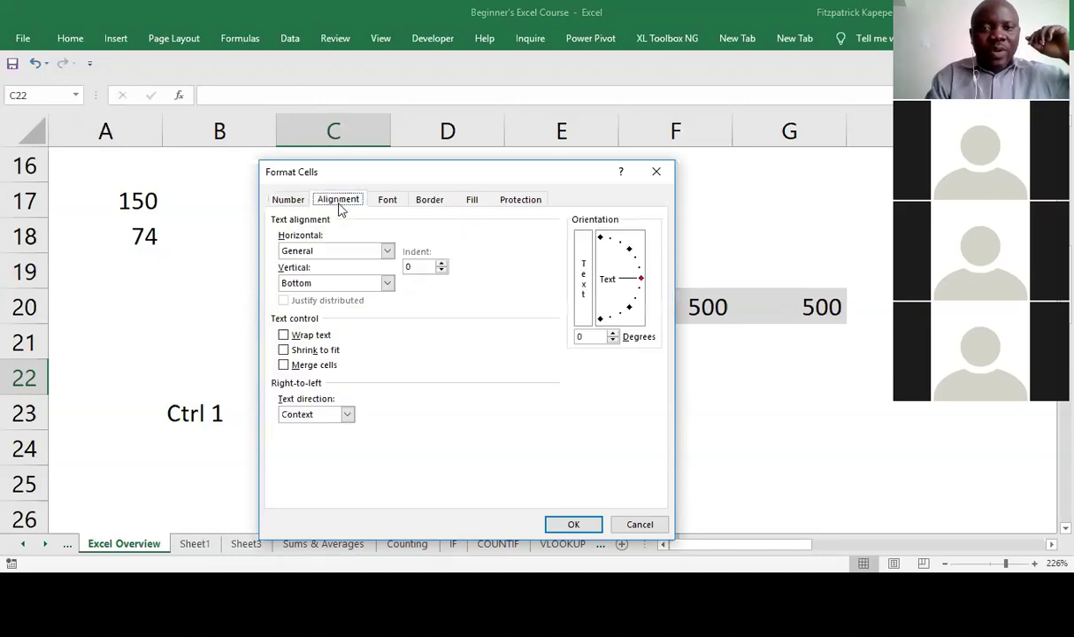
{"action": "left_click", "coordinate": [391, 203]}
{"action": "left_click", "coordinate": [434, 202]}
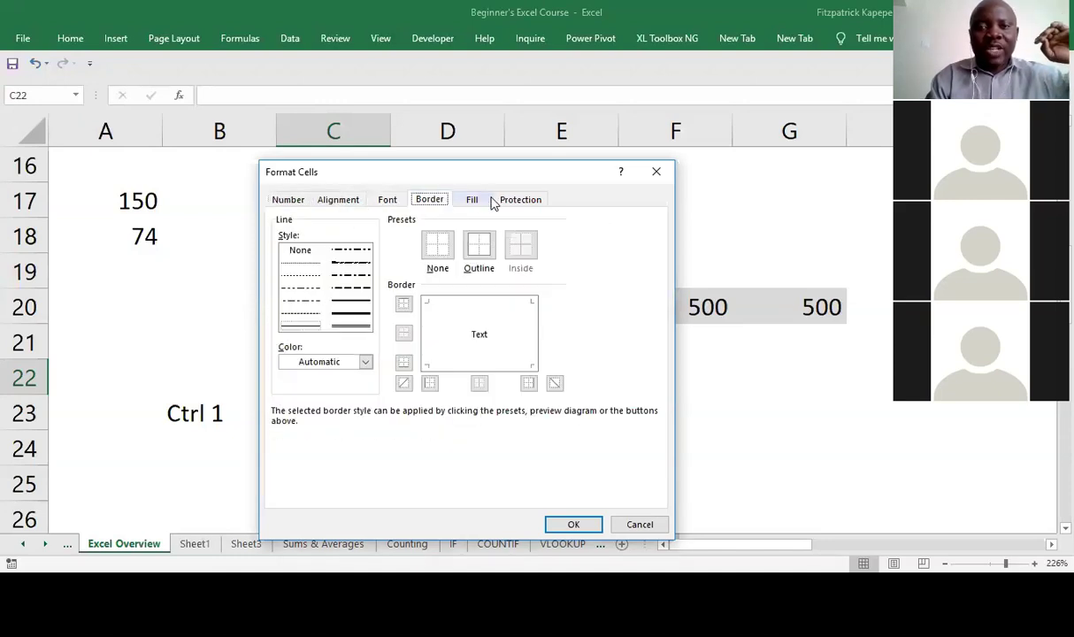
{"action": "left_click", "coordinate": [478, 202]}
{"action": "left_click", "coordinate": [517, 200]}
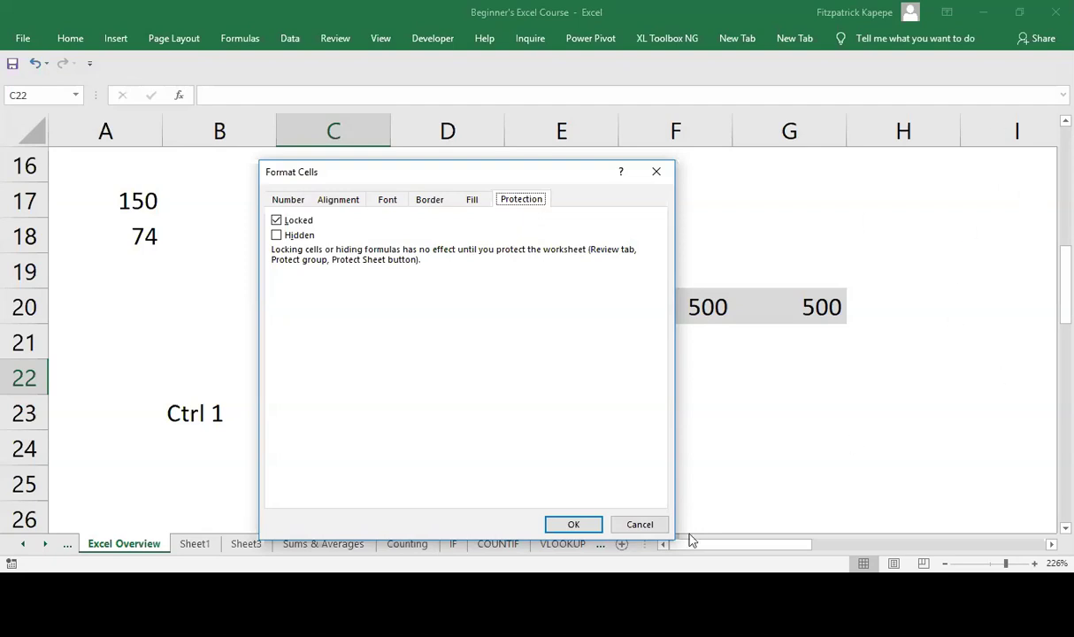
{"action": "left_click", "coordinate": [583, 528]}
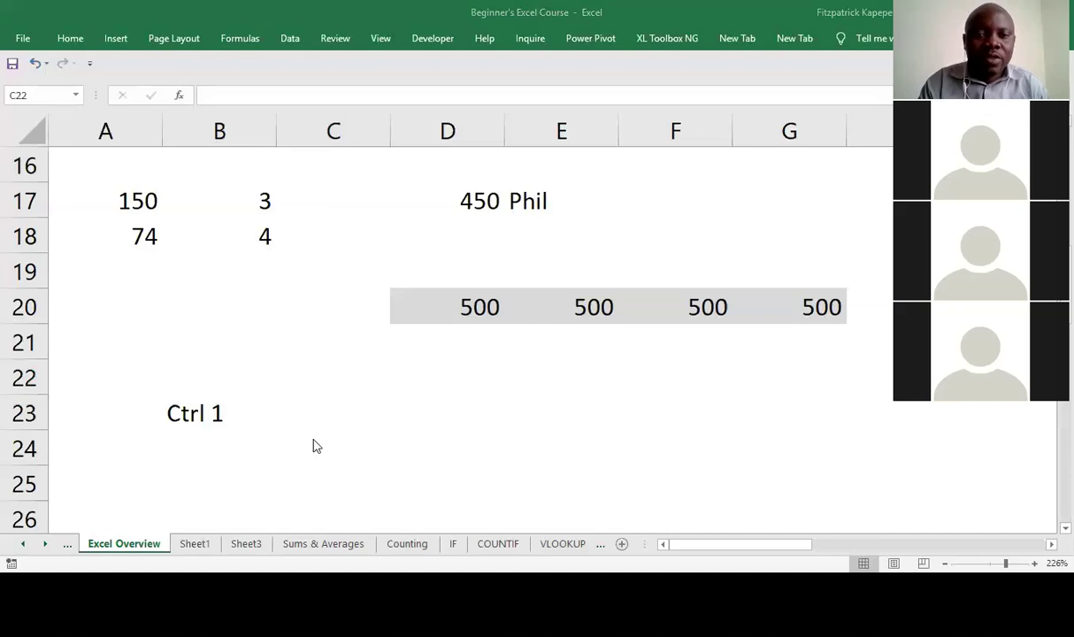
- Review the Excel Overview sheet's topic list and sample data by moving through column B up to B6 and back to B20
{"action": "left_click", "coordinate": [186, 414]}
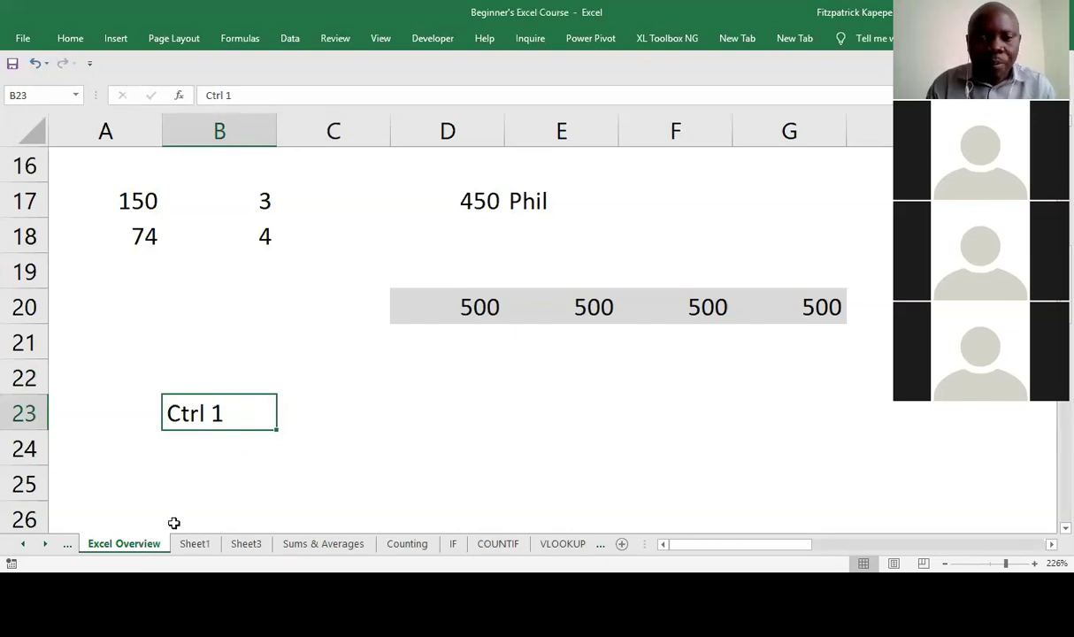
{"action": "left_click", "coordinate": [180, 371]}
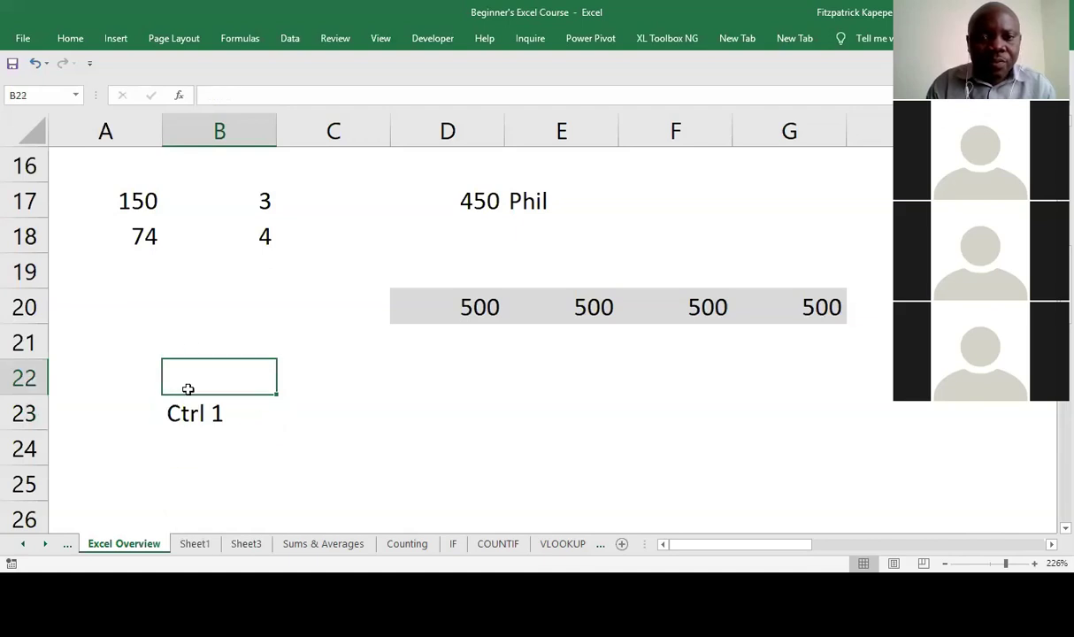
{"action": "key", "text": "Up"}
{"action": "key", "text": "Up"}
{"action": "key", "text": "Up"}
{"action": "key", "text": "Up"}
{"action": "key", "text": "Up"}
{"action": "key", "text": "Up"}
{"action": "key", "text": "Up"}
{"action": "key", "text": "Up"}
{"action": "key", "text": "Up"}
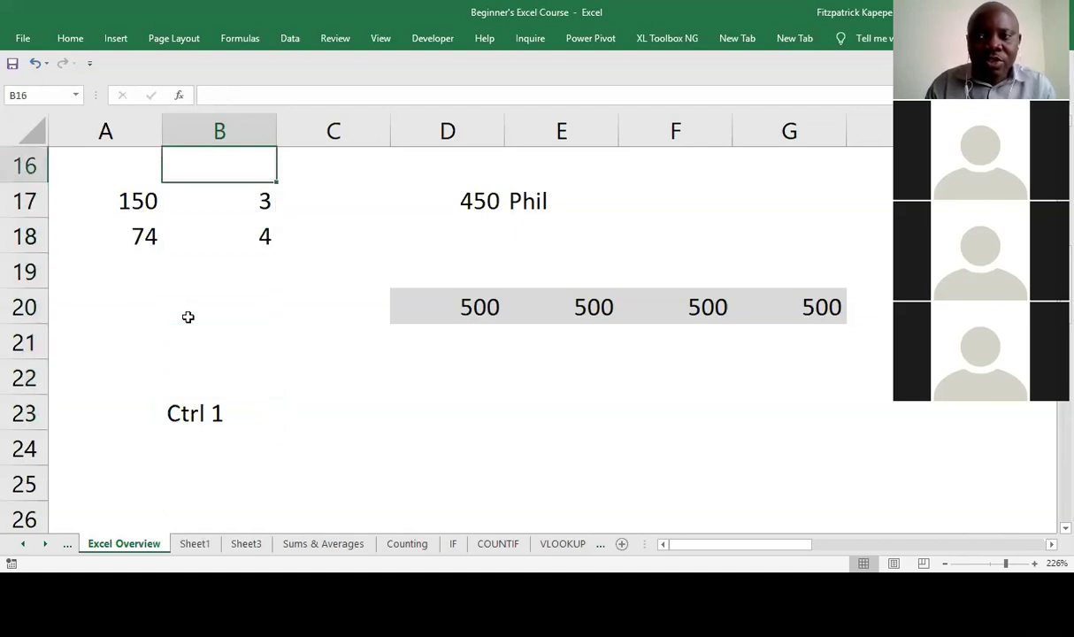
{"action": "key", "text": "Up"}
{"action": "key", "text": "Up"}
{"action": "key", "text": "Up"}
{"action": "key", "text": "Up"}
{"action": "key", "text": "Up"}
{"action": "key", "text": "Up"}
{"action": "key", "text": "Up"}
{"action": "key", "text": "Up"}
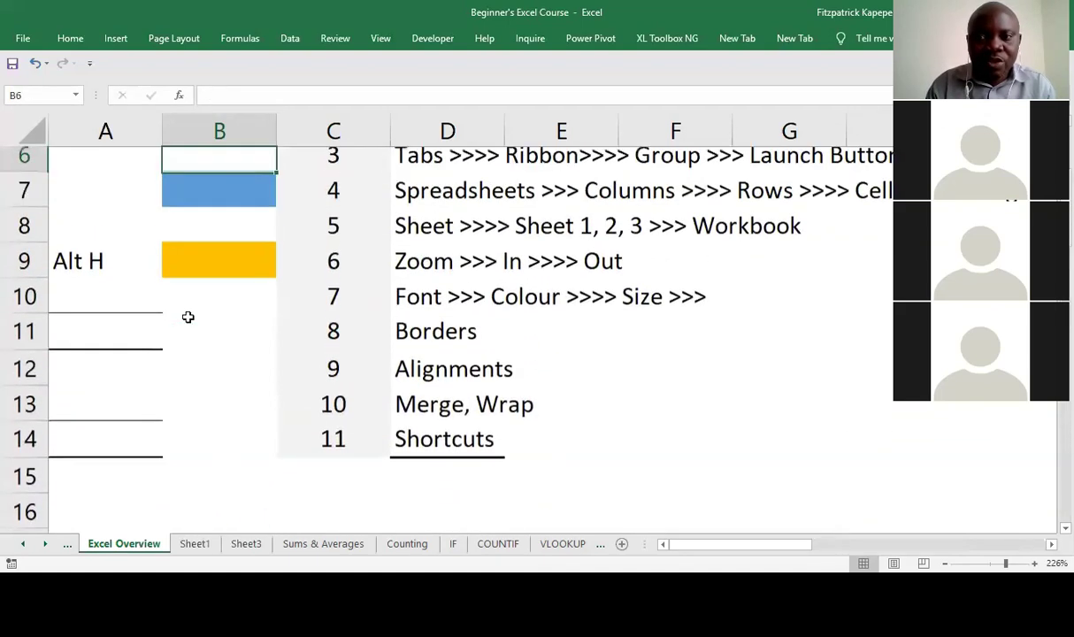
{"action": "key", "text": "Down"}
{"action": "key", "text": "Down"}
{"action": "key", "text": "Down"}
{"action": "key", "text": "Down"}
{"action": "key", "text": "Down"}
{"action": "key", "text": "Down"}
{"action": "key", "text": "Down"}
{"action": "key", "text": "Down"}
{"action": "key", "text": "Down"}
{"action": "key", "text": "Down"}
{"action": "key", "text": "Down"}
{"action": "key", "text": "Down"}
{"action": "key", "text": "Down"}
{"action": "key", "text": "Down"}
{"action": "key", "text": "Down"}
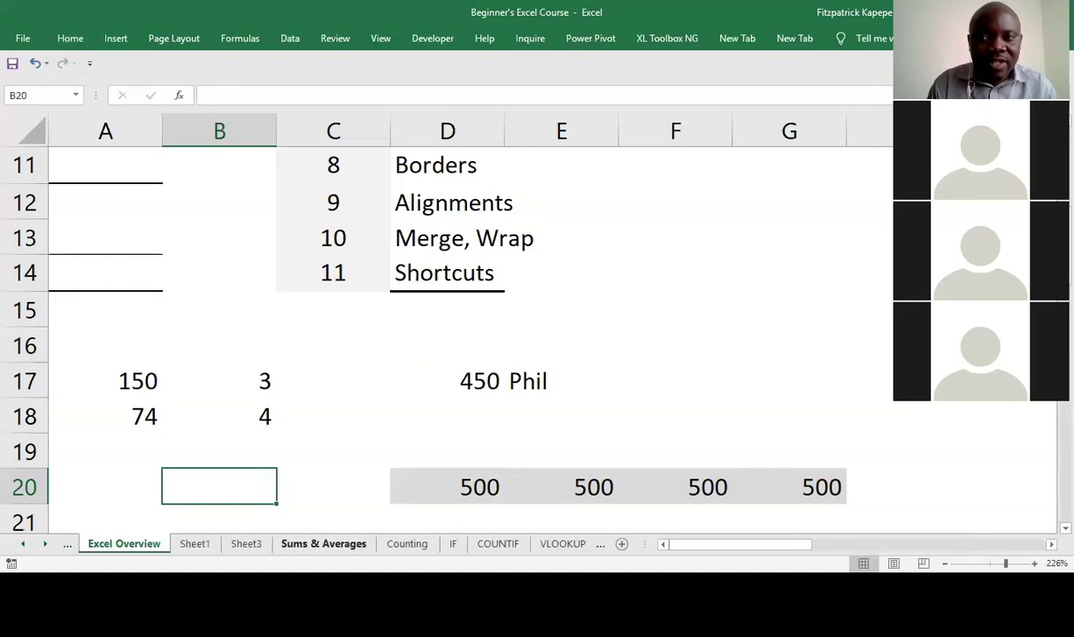
- Switch to the Sums & Averages sheet and delete the keyboard screenshot picture covering its data
{"action": "left_click", "coordinate": [324, 543]}
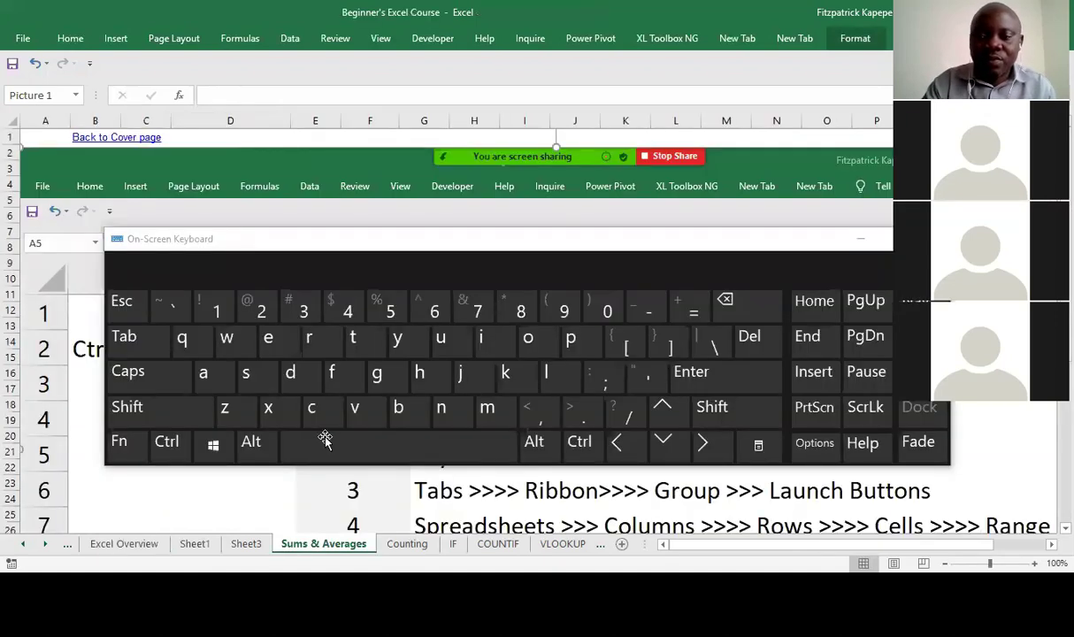
{"action": "key", "text": "Delete"}
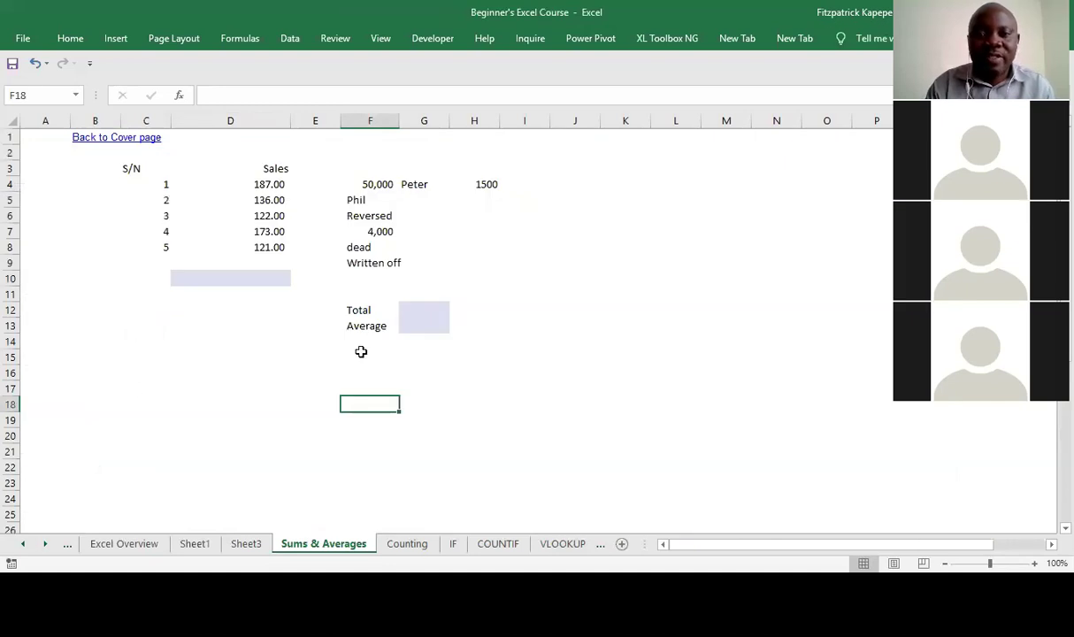
- Use Insert Function to enter a SUM of D4:D11 in cell D12, and clear the cell again
{"action": "left_click", "coordinate": [205, 304]}
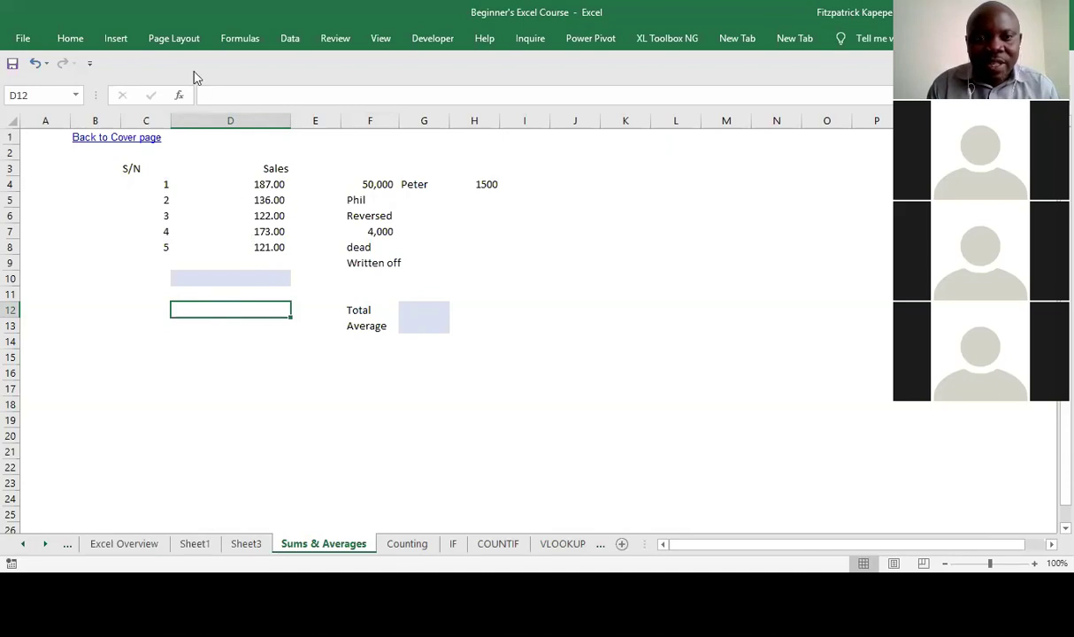
{"action": "left_click", "coordinate": [240, 93]}
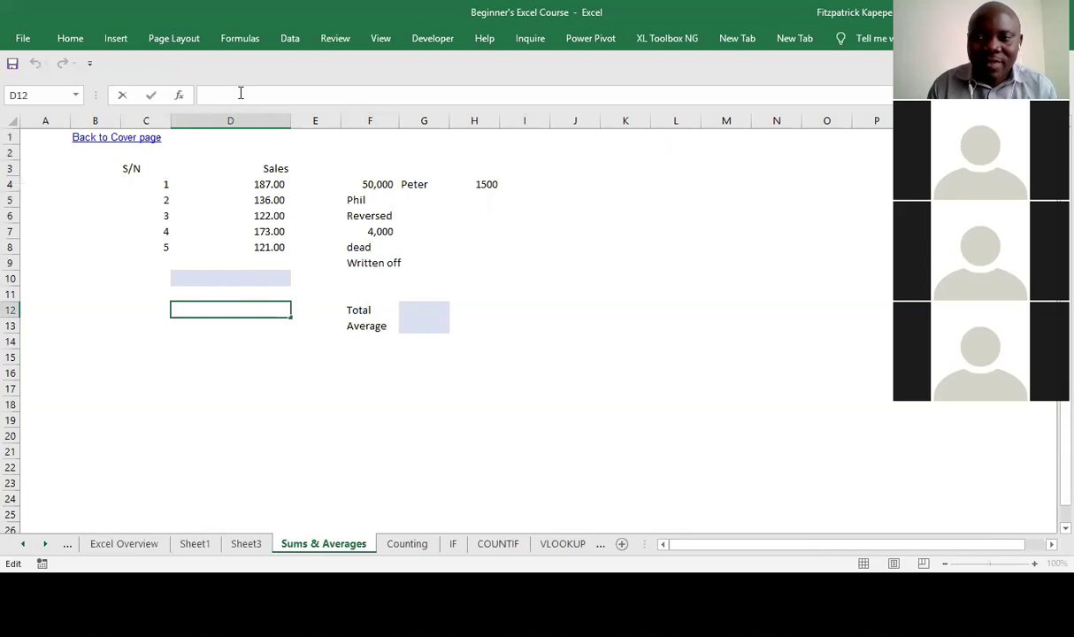
{"action": "left_click", "coordinate": [179, 97]}
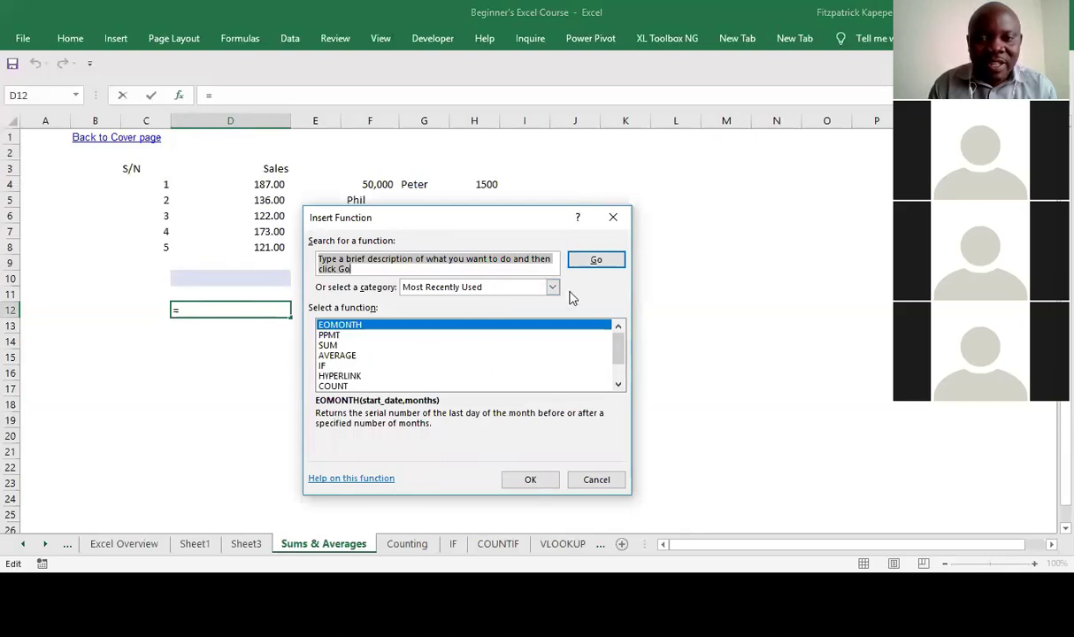
{"action": "left_click", "coordinate": [617, 387]}
{"action": "left_click", "coordinate": [618, 386]}
{"action": "left_click", "coordinate": [618, 388]}
{"action": "left_click", "coordinate": [618, 326]}
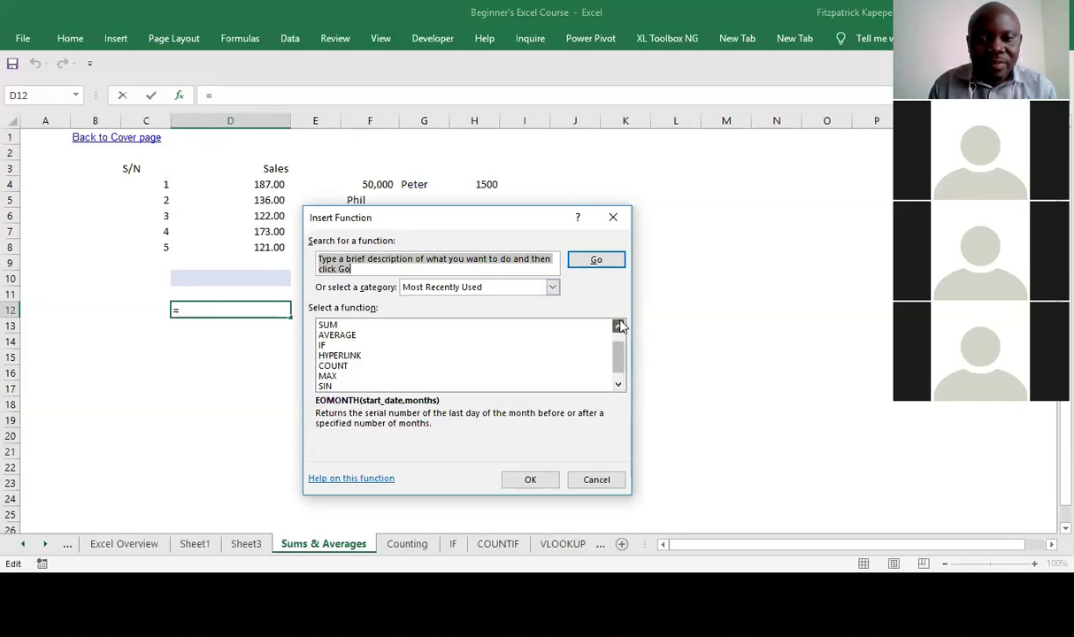
{"action": "left_click", "coordinate": [618, 325]}
{"action": "left_click", "coordinate": [617, 325]}
{"action": "left_click", "coordinate": [327, 345]}
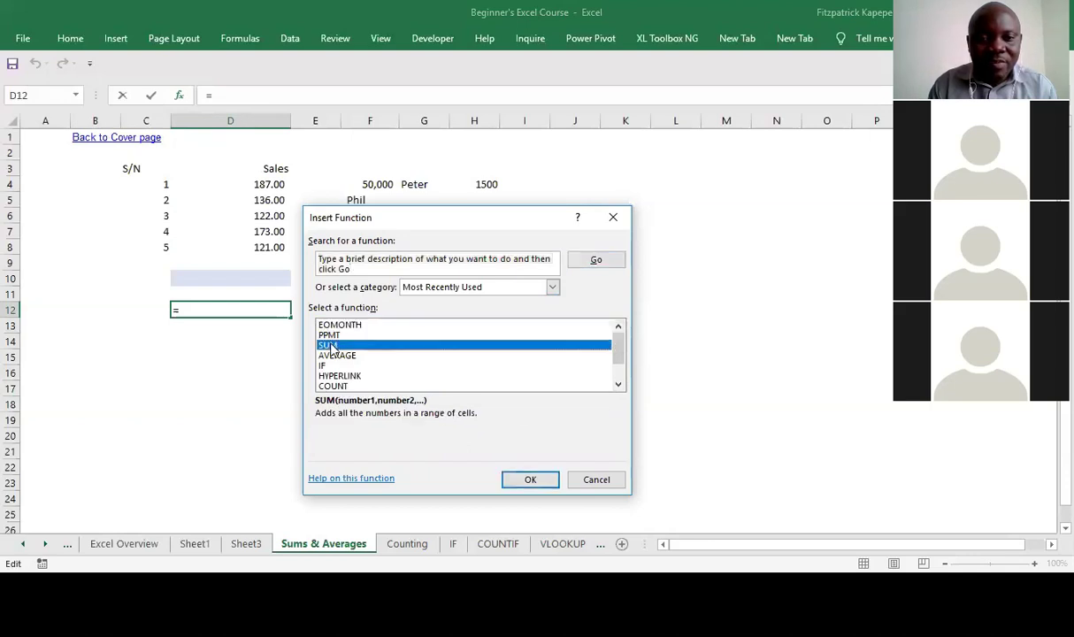
{"action": "left_click", "coordinate": [530, 482]}
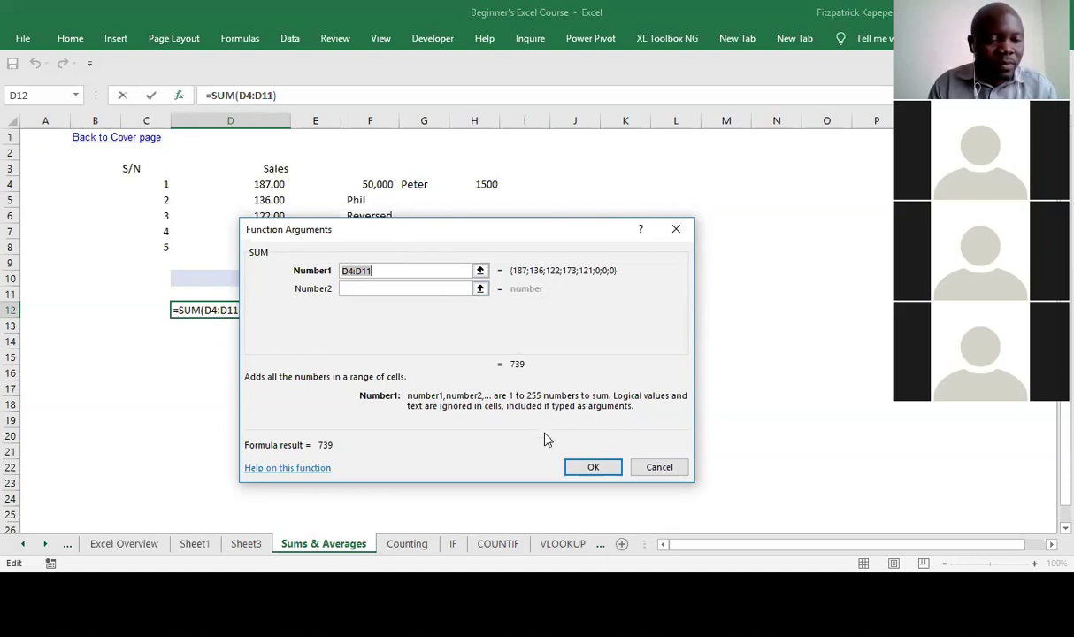
{"action": "left_click", "coordinate": [595, 468]}
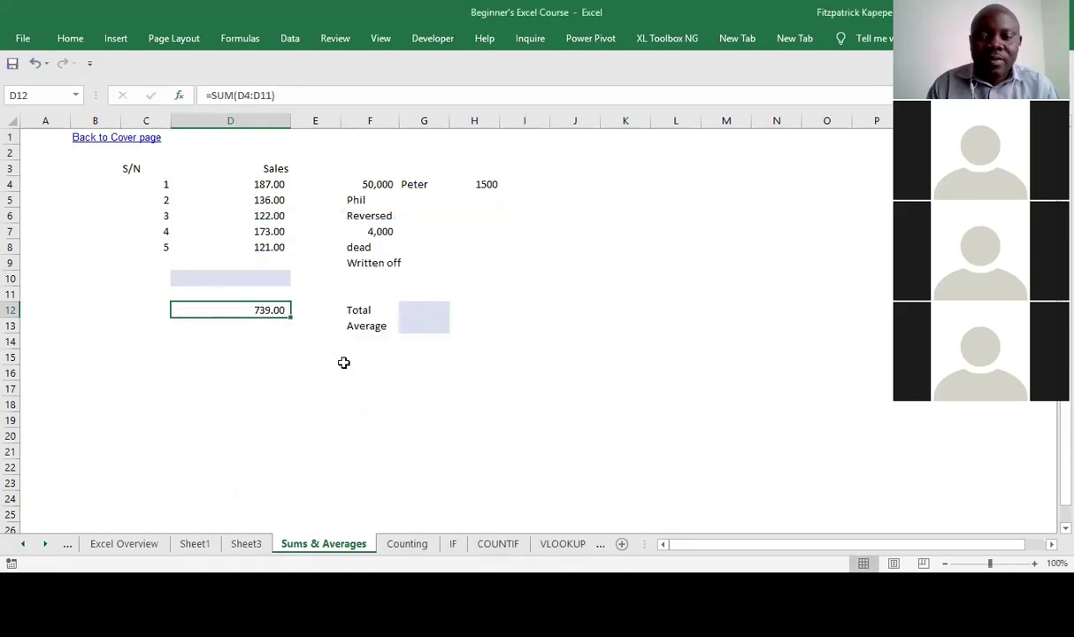
{"action": "key", "text": "Delete"}
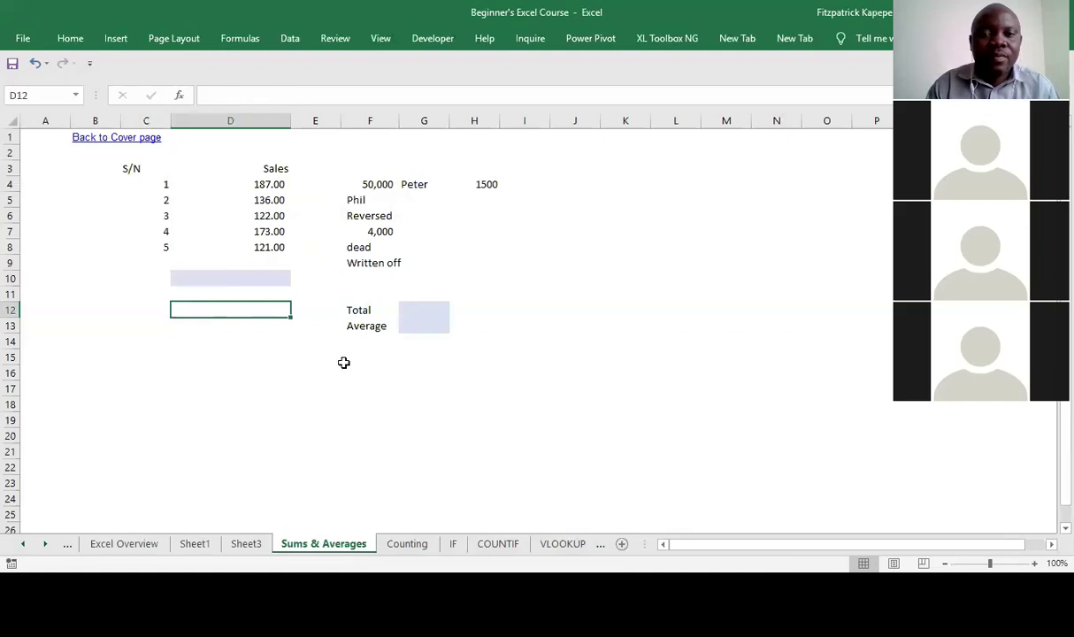
- Try AutoSum in cell D10 with the suggested range D4:D9, and cancel the formula
{"action": "left_click", "coordinate": [234, 277]}
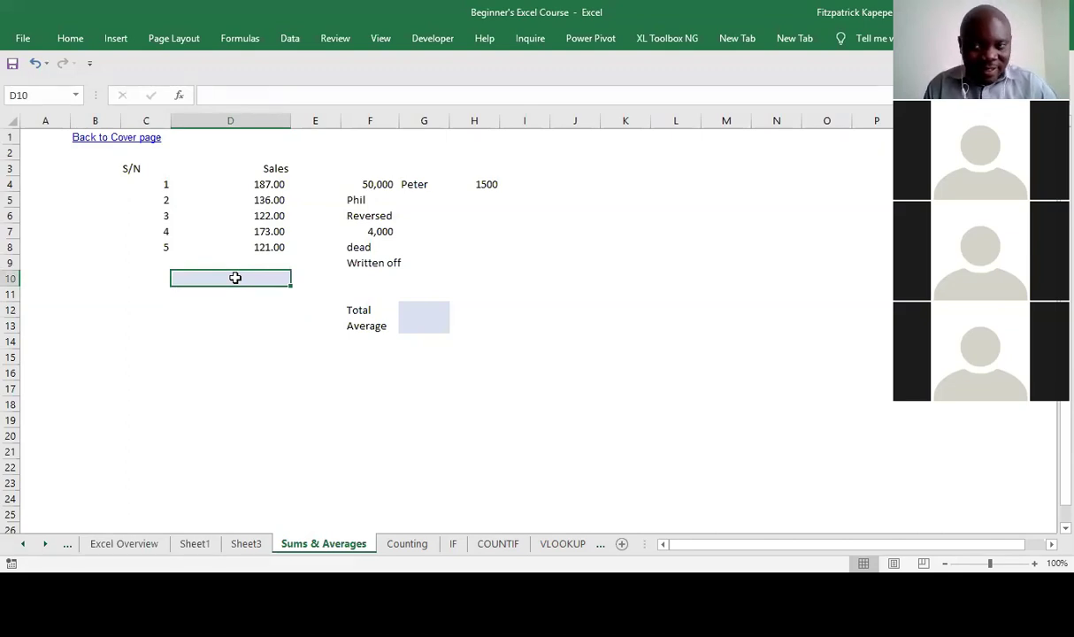
{"action": "key", "text": "alt+equal"}
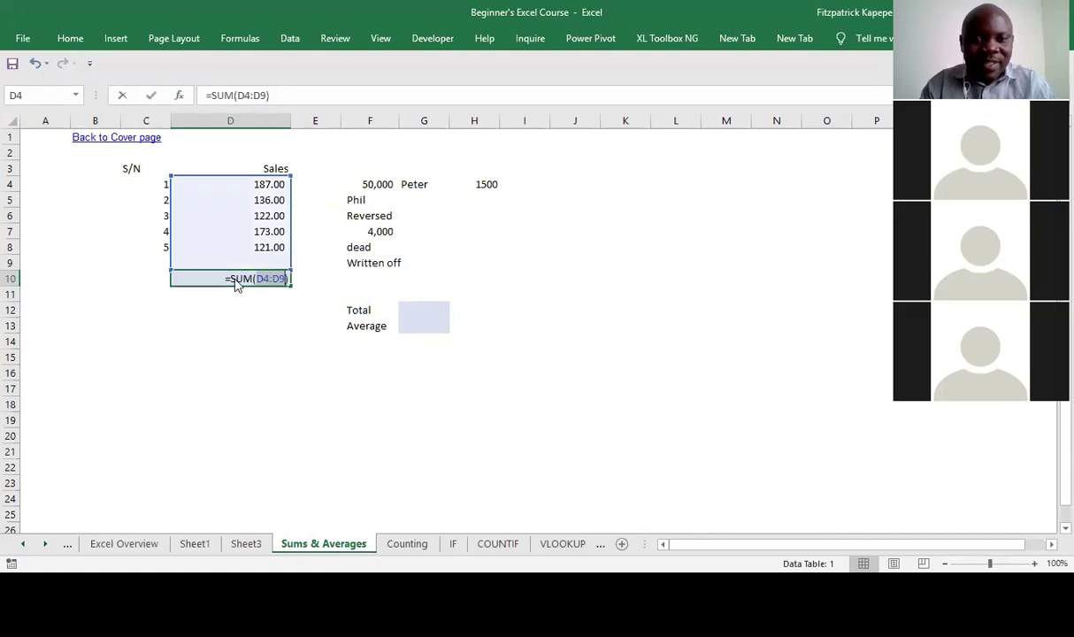
{"action": "key", "text": "Escape"}
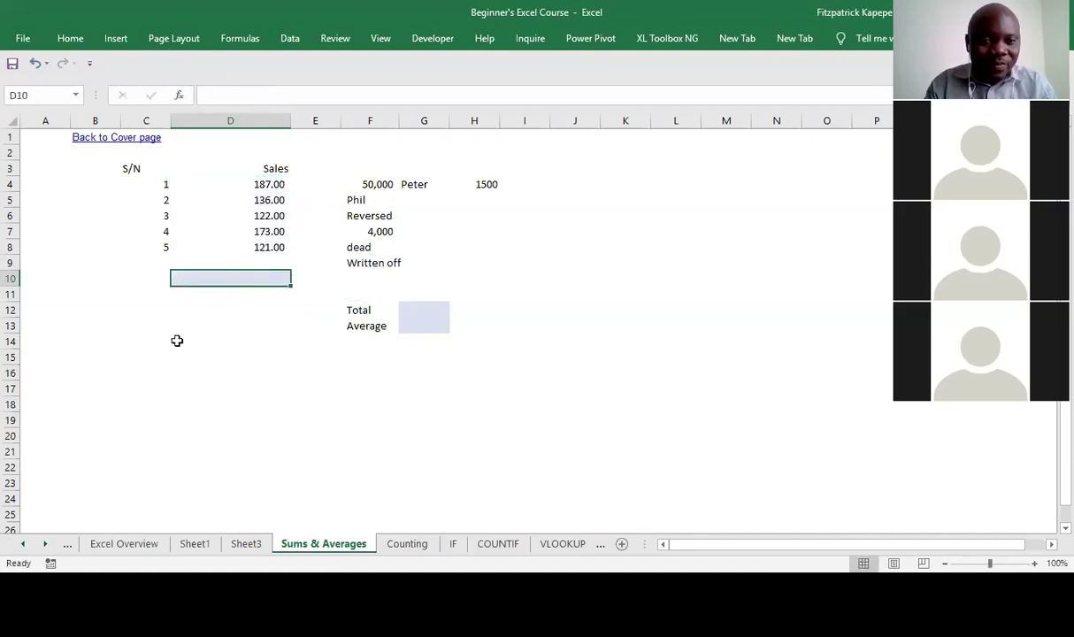
- Enter the shortcut note "Alt +" in cell C17
{"action": "left_click", "coordinate": [147, 387]}
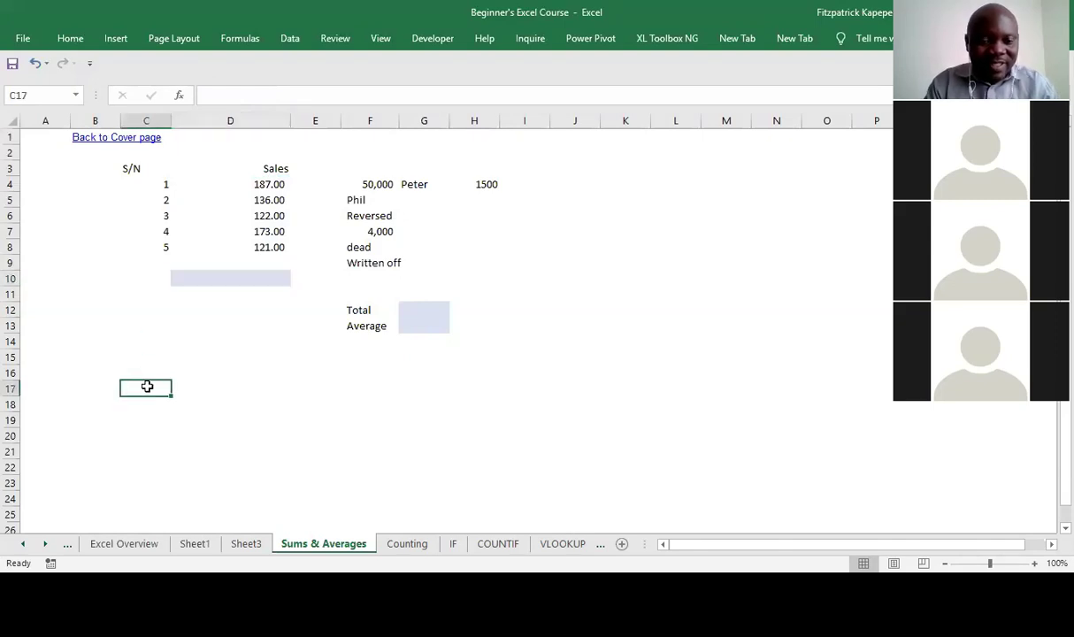
{"action": "type", "text": "Alt"}
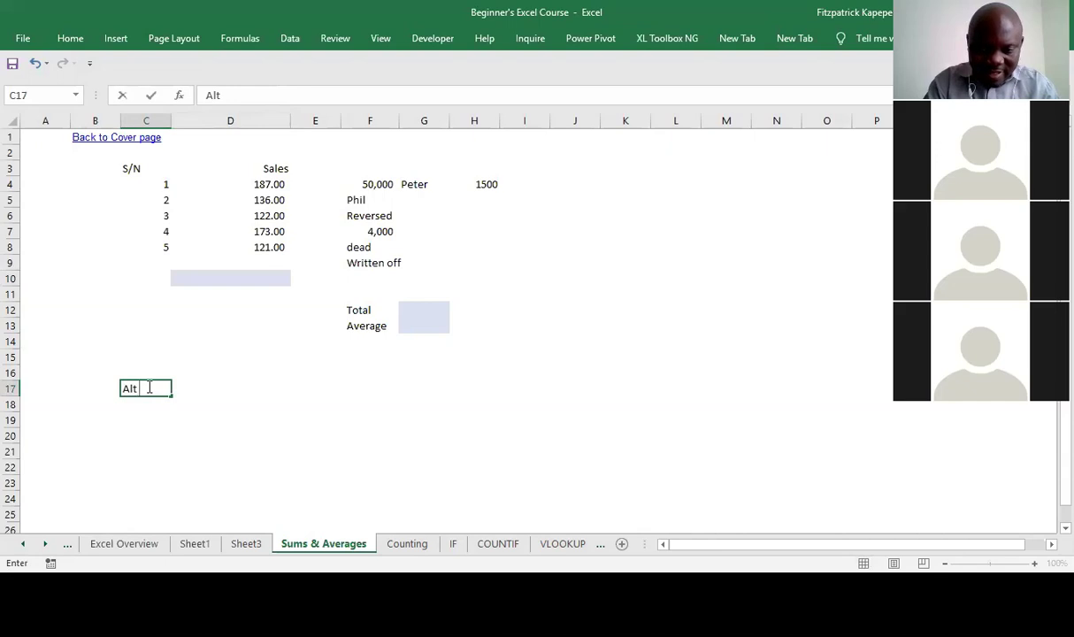
{"action": "type", "text": " +"}
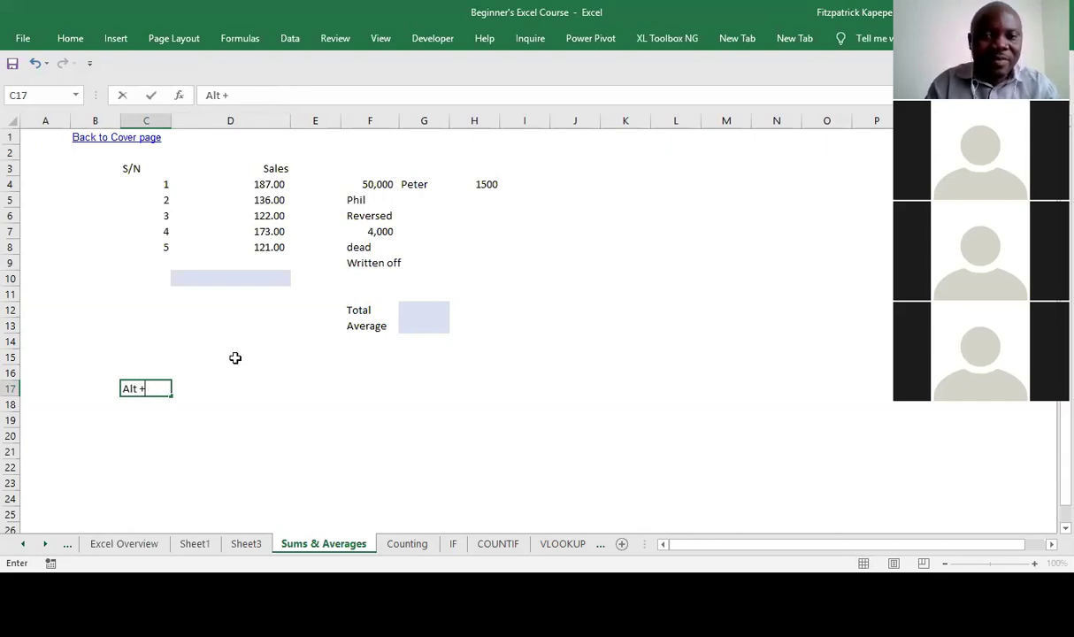
{"action": "left_click", "coordinate": [235, 357]}
- Try a SUM formula in cell D10, selecting the Sales upward from D8 and again from D4 down to D8, and cancel it
{"action": "left_click", "coordinate": [242, 280]}
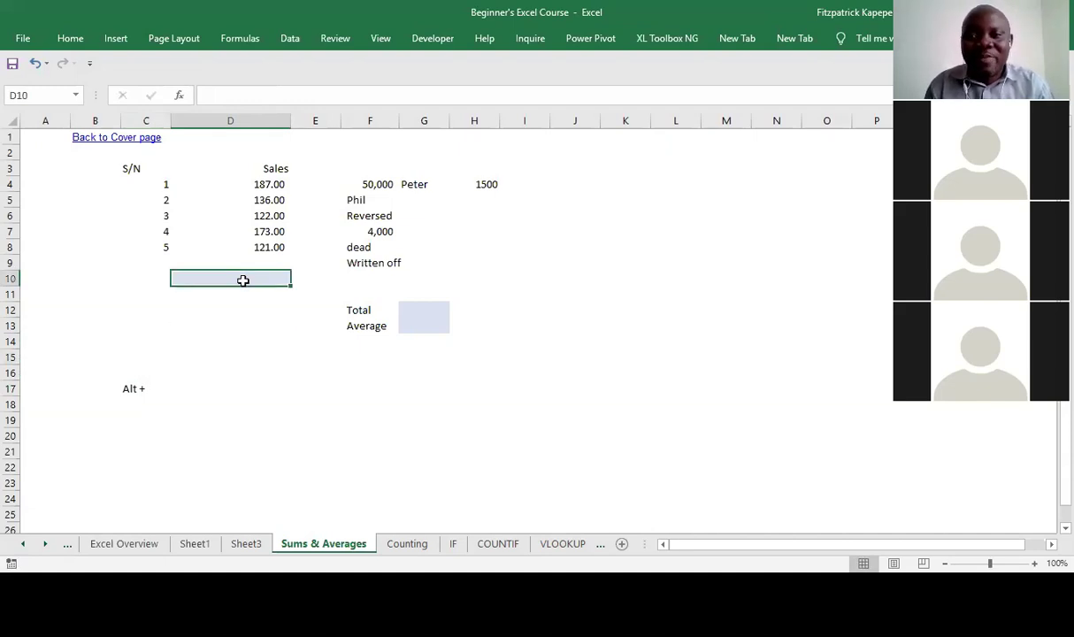
{"action": "type", "text": "="}
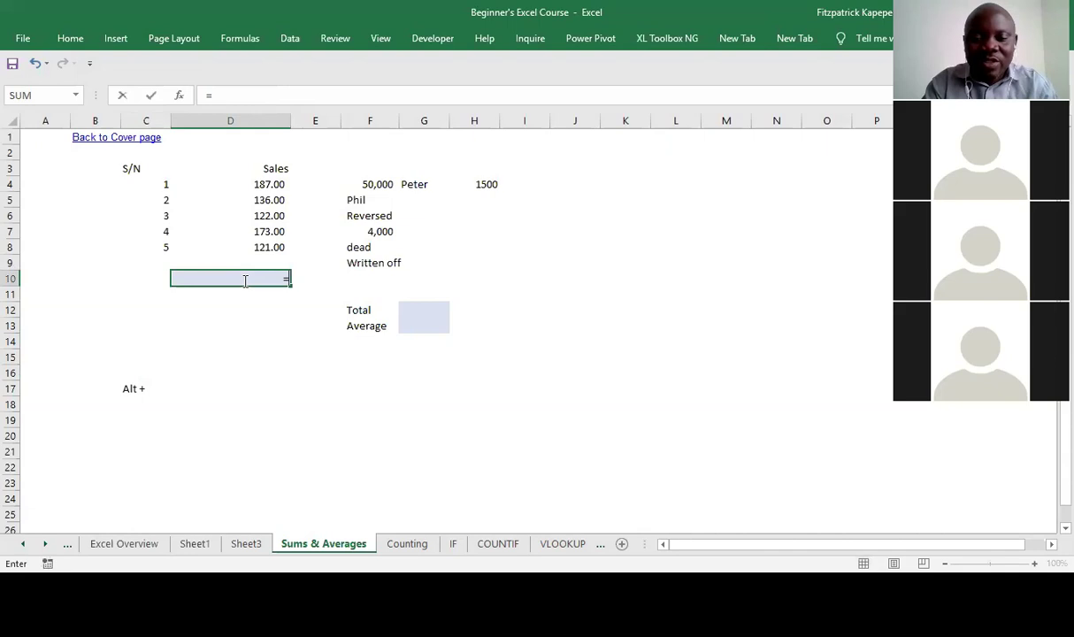
{"action": "type", "text": "sum("}
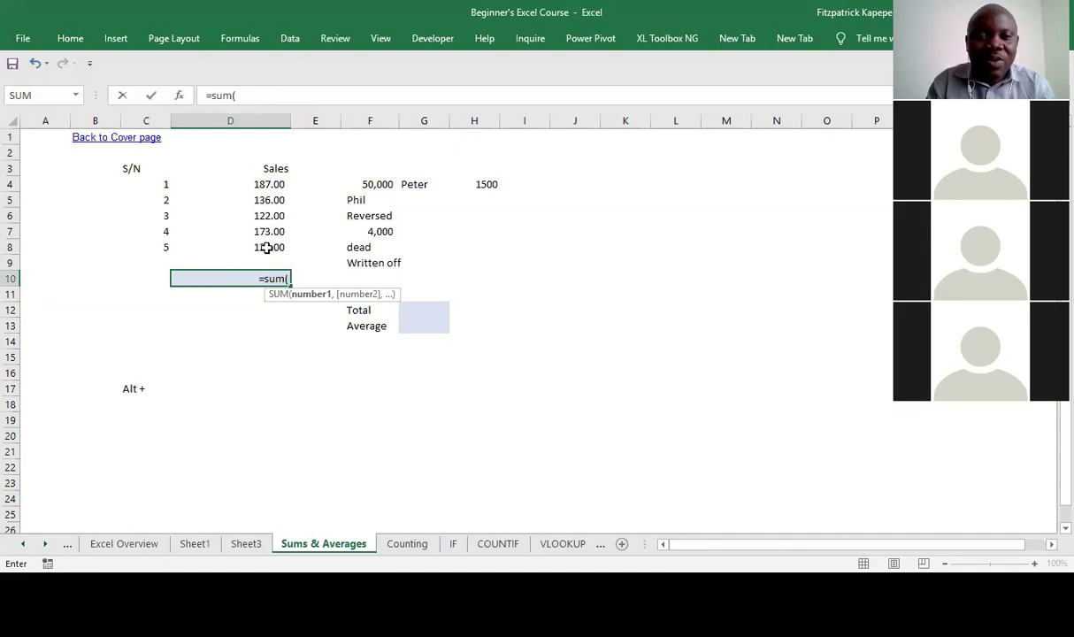
{"action": "left_click", "coordinate": [265, 247]}
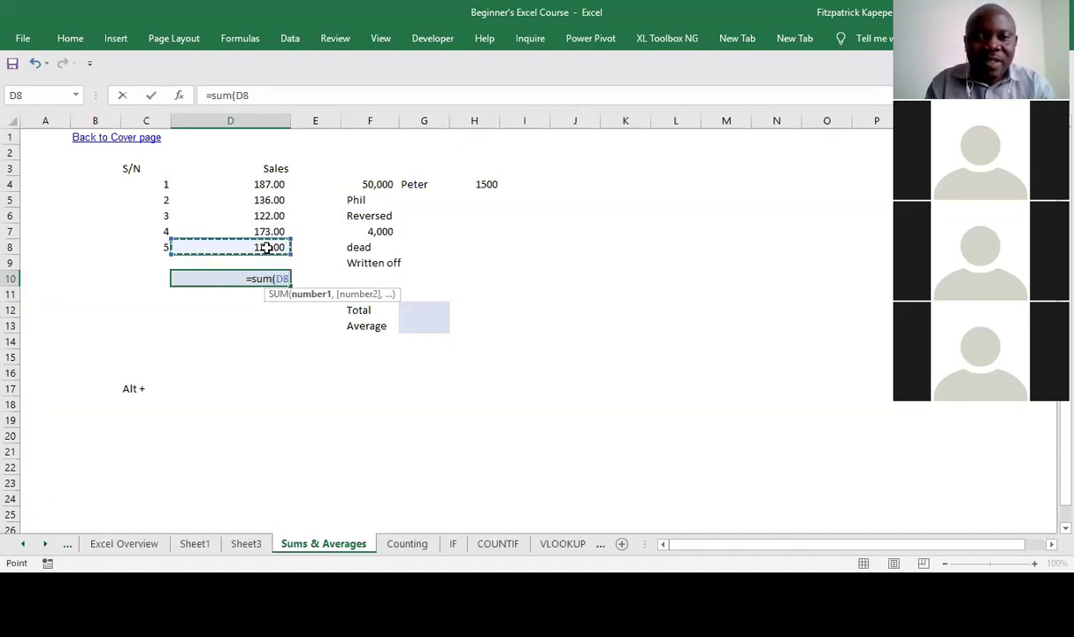
{"action": "key", "text": "shift+Up"}
{"action": "key", "text": "shift+Up"}
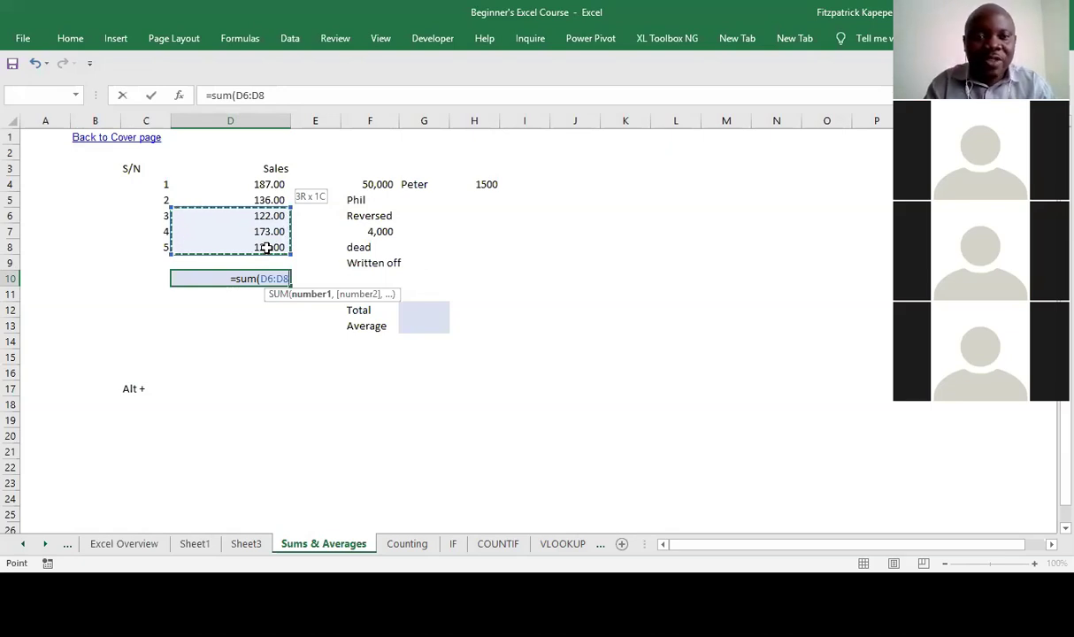
{"action": "left_click", "coordinate": [269, 184]}
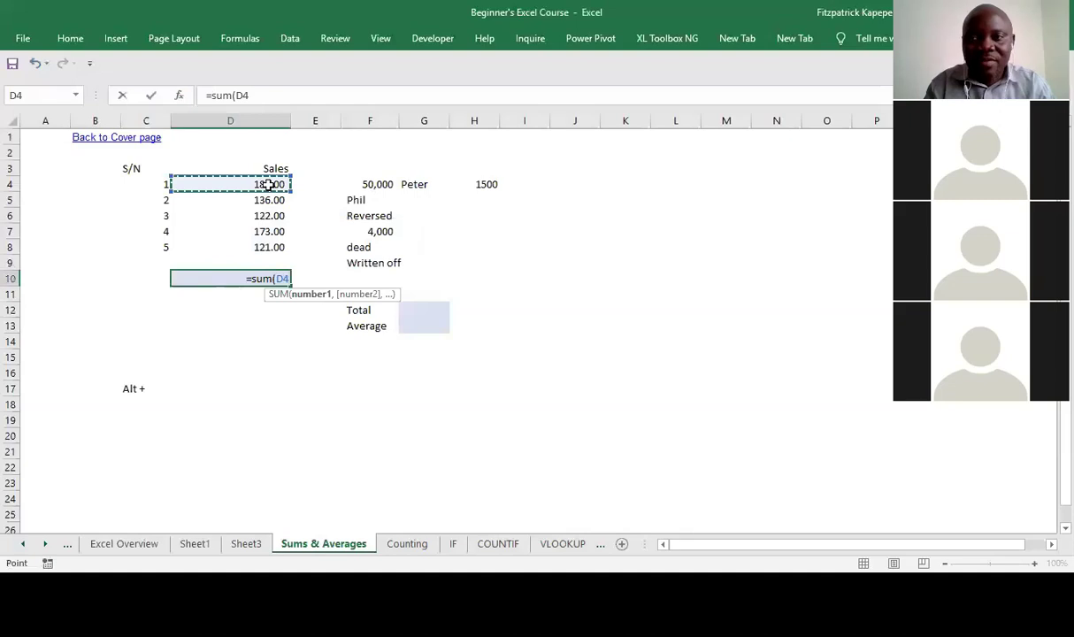
{"action": "key", "text": "ctrl+shift+Down"}
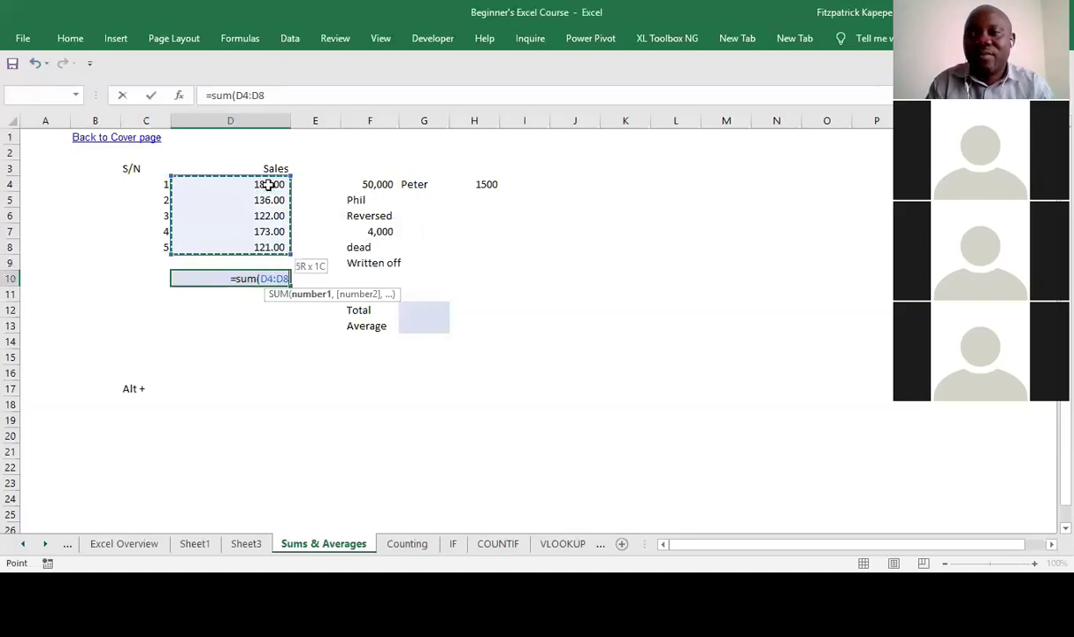
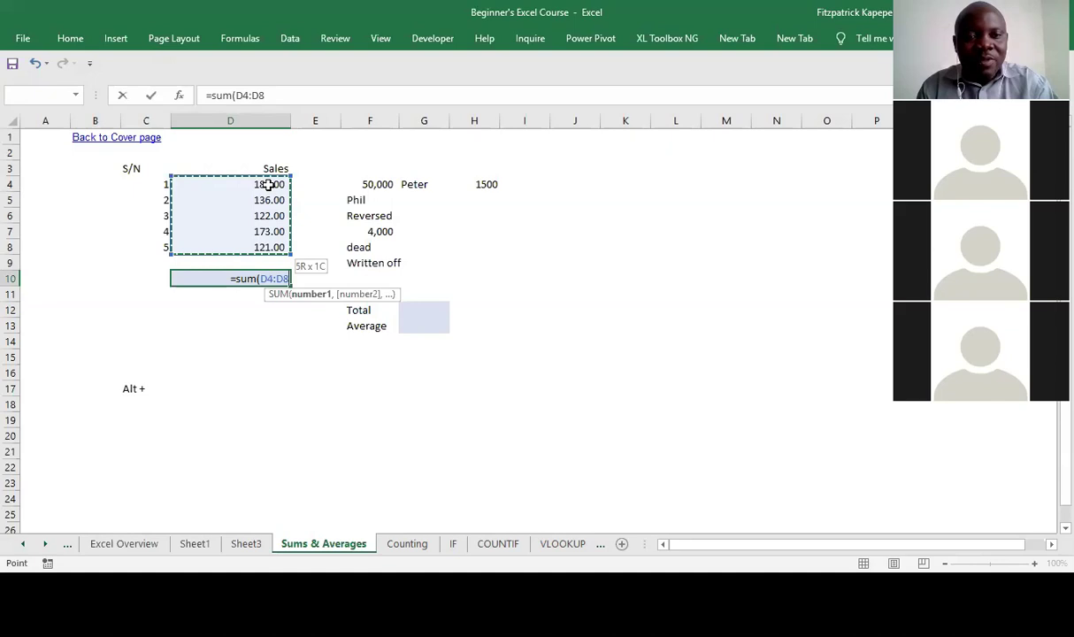
{"action": "key", "text": "Escape"}
- Try the SUM formula in D10 again, extending its range from D4 down to D8, and cancel the entry
{"action": "type", "text": "="}
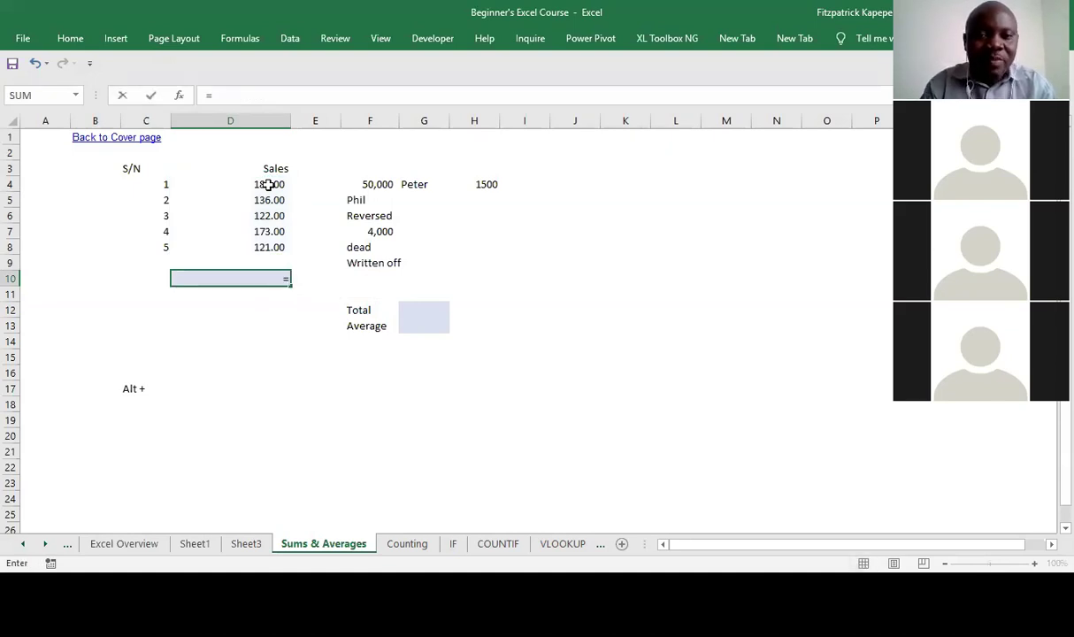
{"action": "type", "text": "sum("}
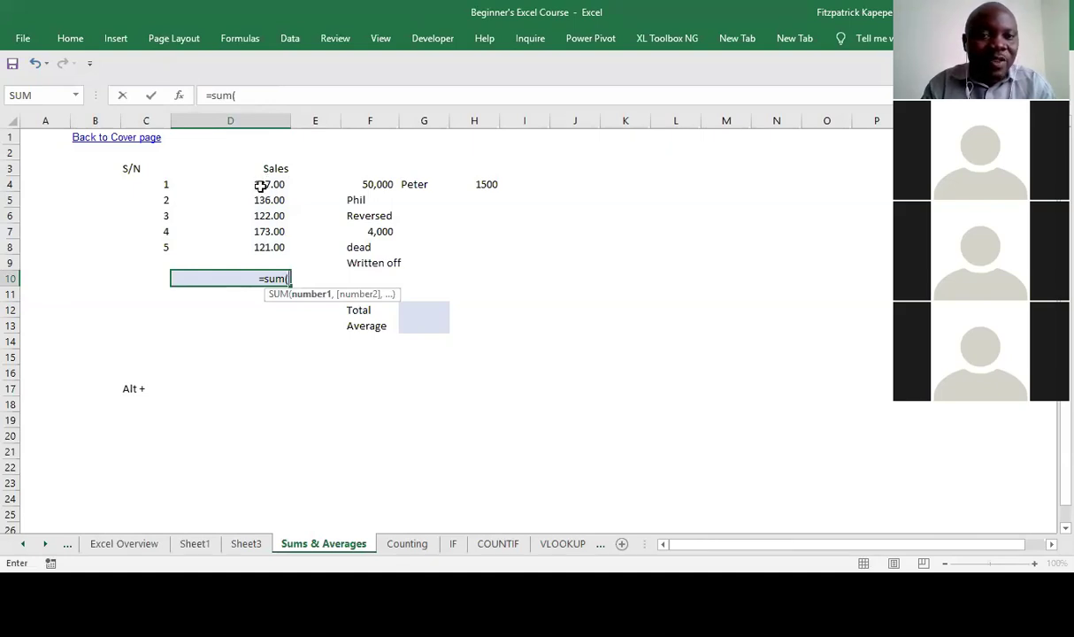
{"action": "left_click", "coordinate": [260, 186]}
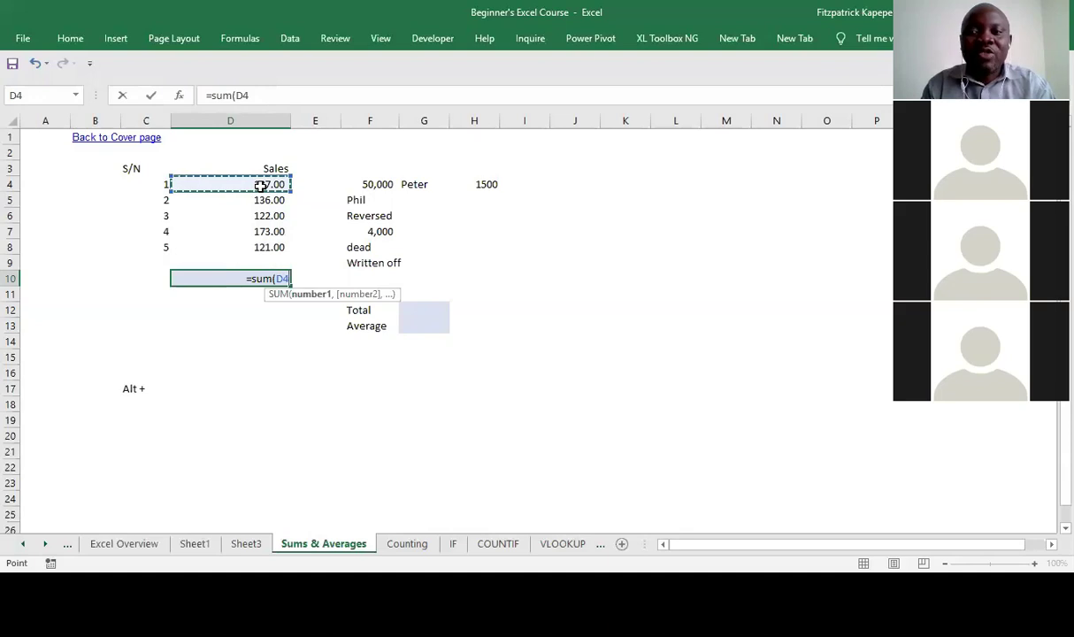
{"action": "key", "text": "ctrl+shift+Down"}
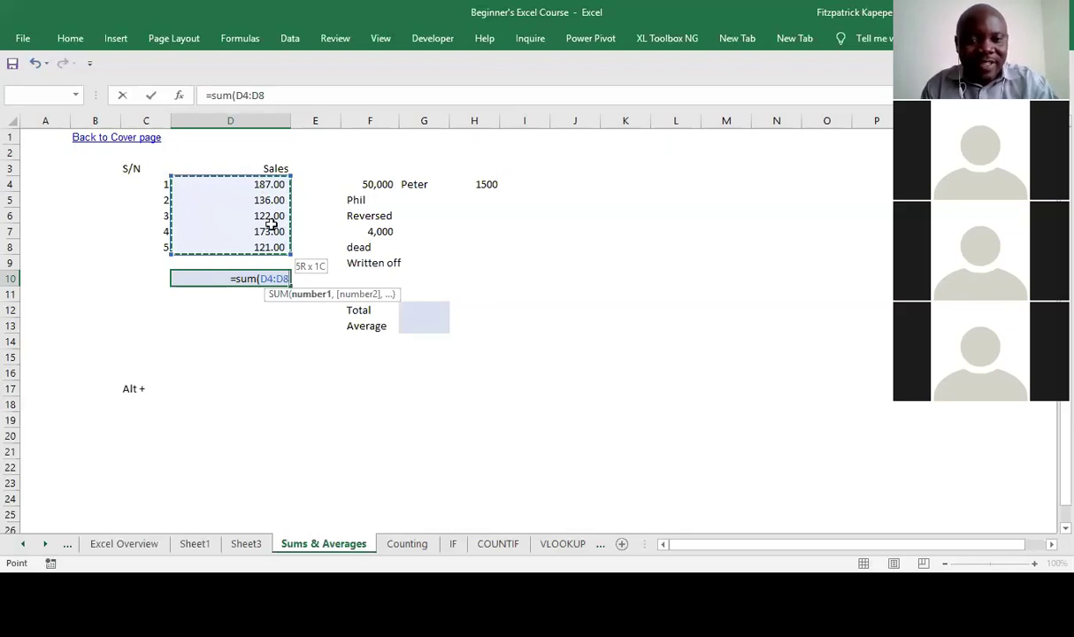
{"action": "key", "text": "Escape"}
{"action": "type", "text": "="}
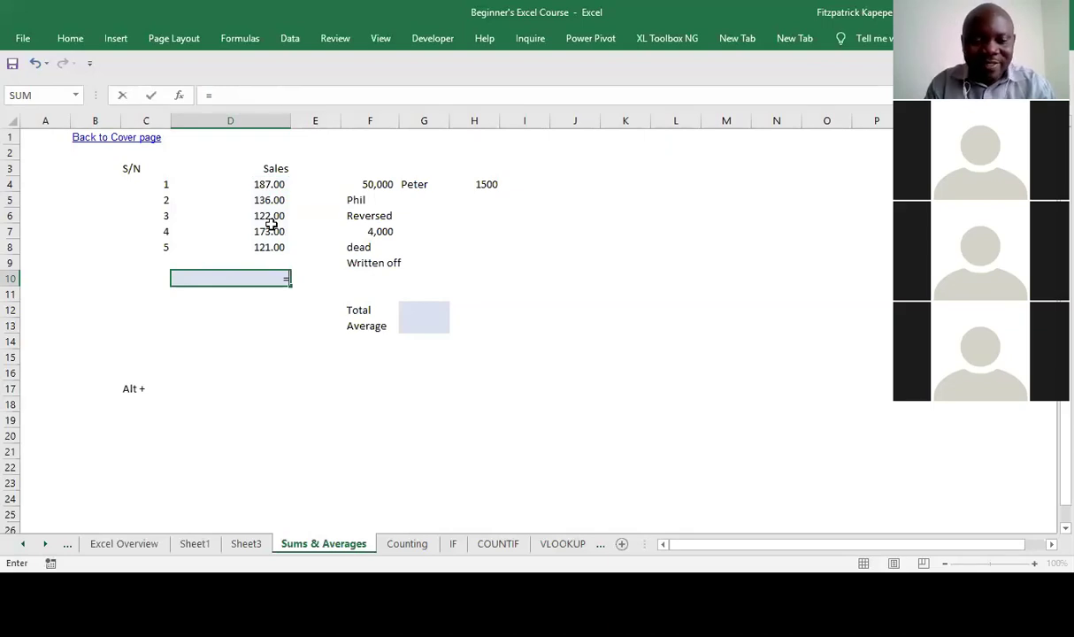
{"action": "type", "text": "sum("}
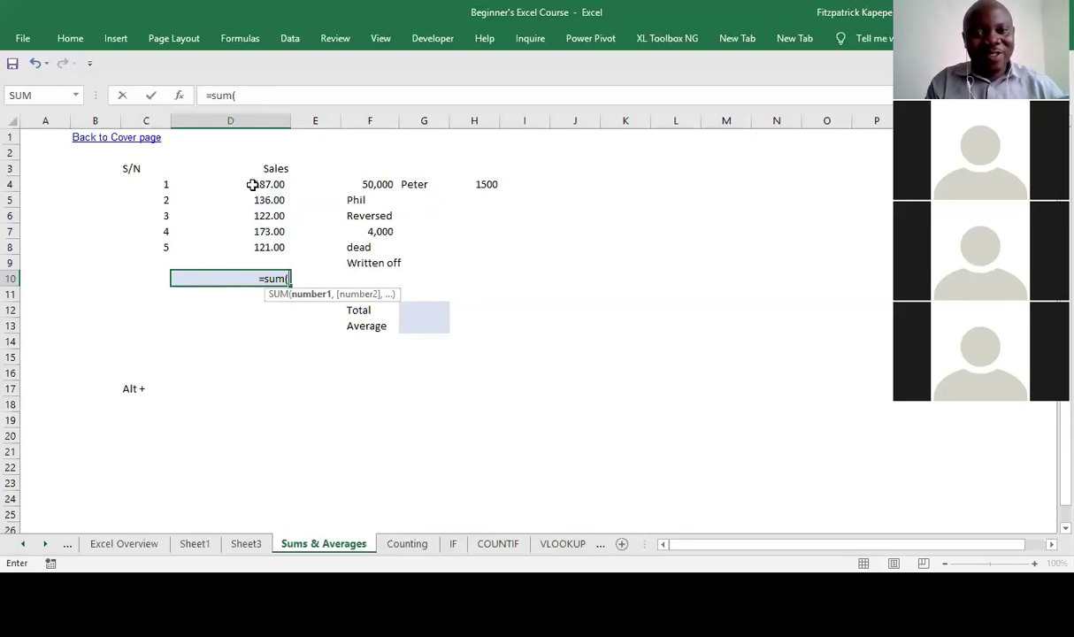
{"action": "left_click", "coordinate": [254, 184]}
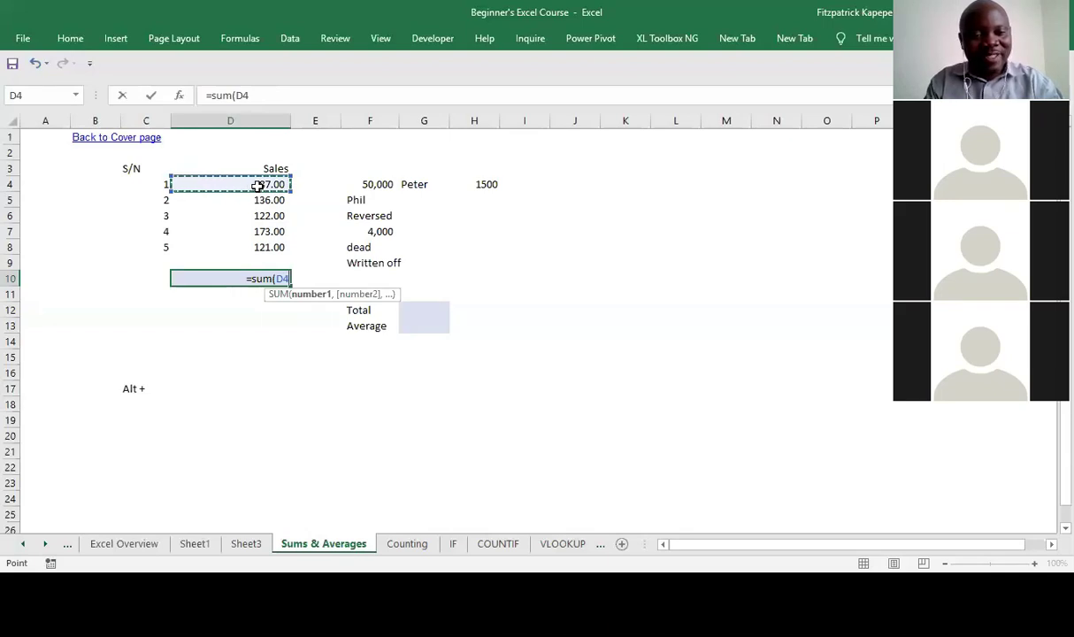
{"action": "key", "text": "Escape"}
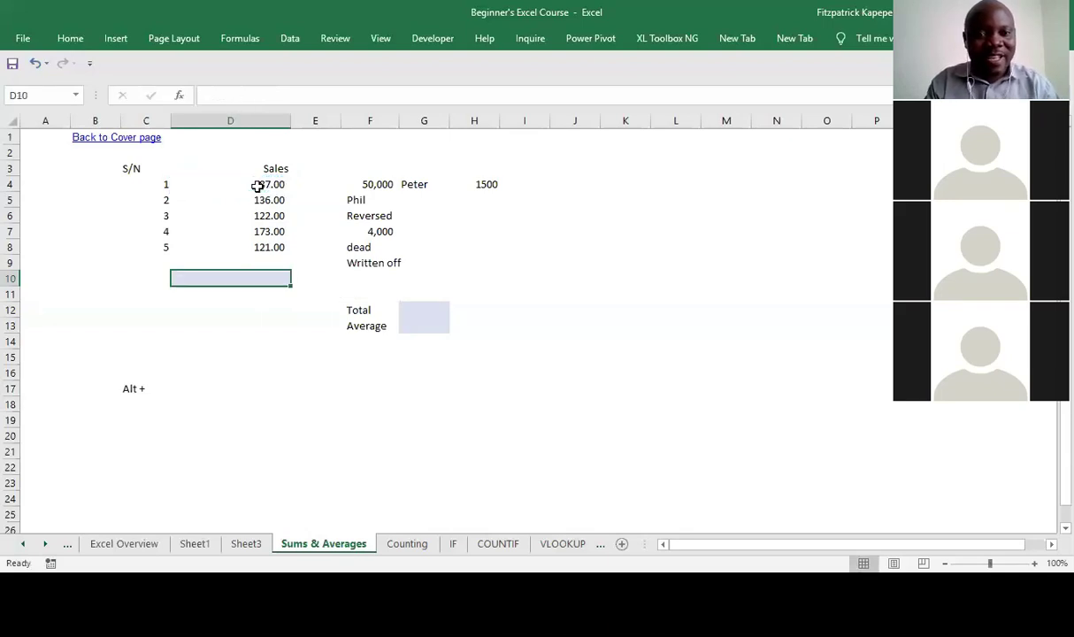
- Enter the shortcut note "Ctrl Shift Down arrow key" in cell D19
{"action": "left_click", "coordinate": [199, 423]}
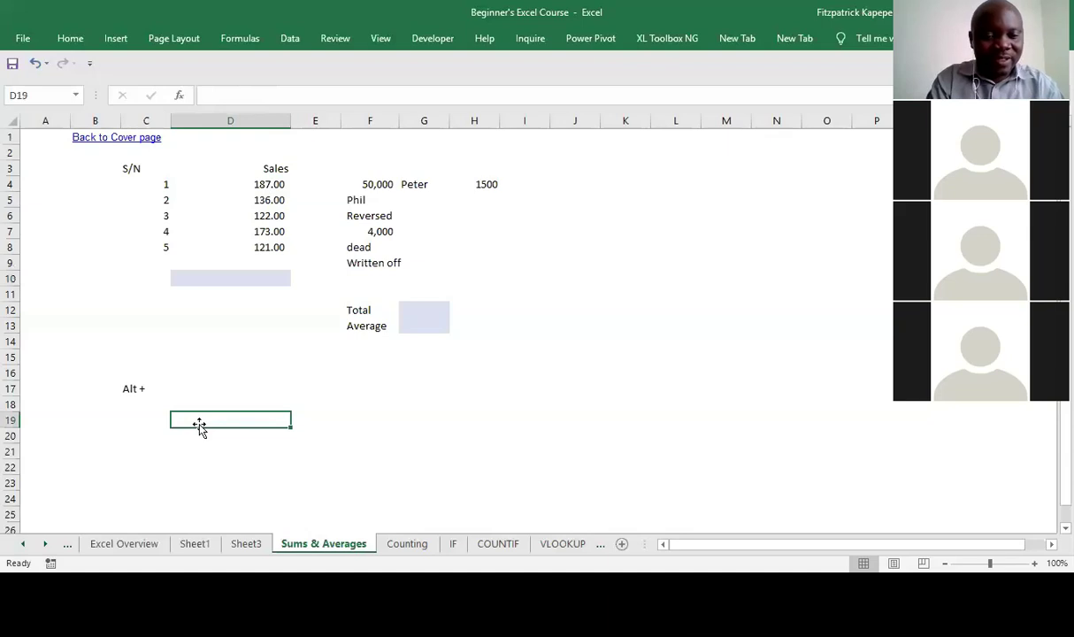
{"action": "type", "text": "Ctrl"}
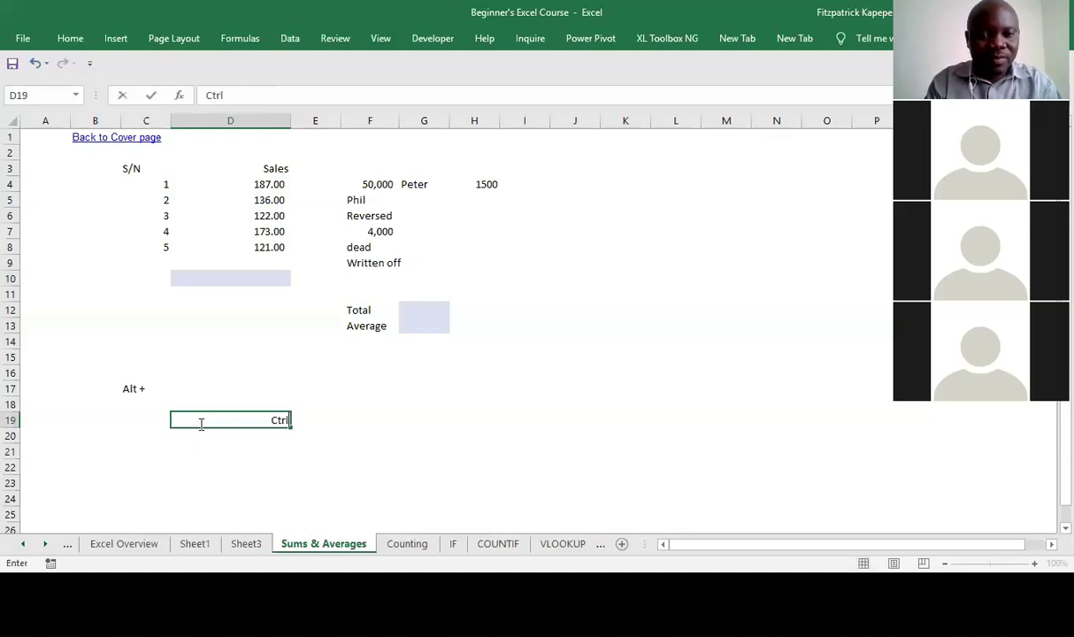
{"action": "type", "text": " Shift"}
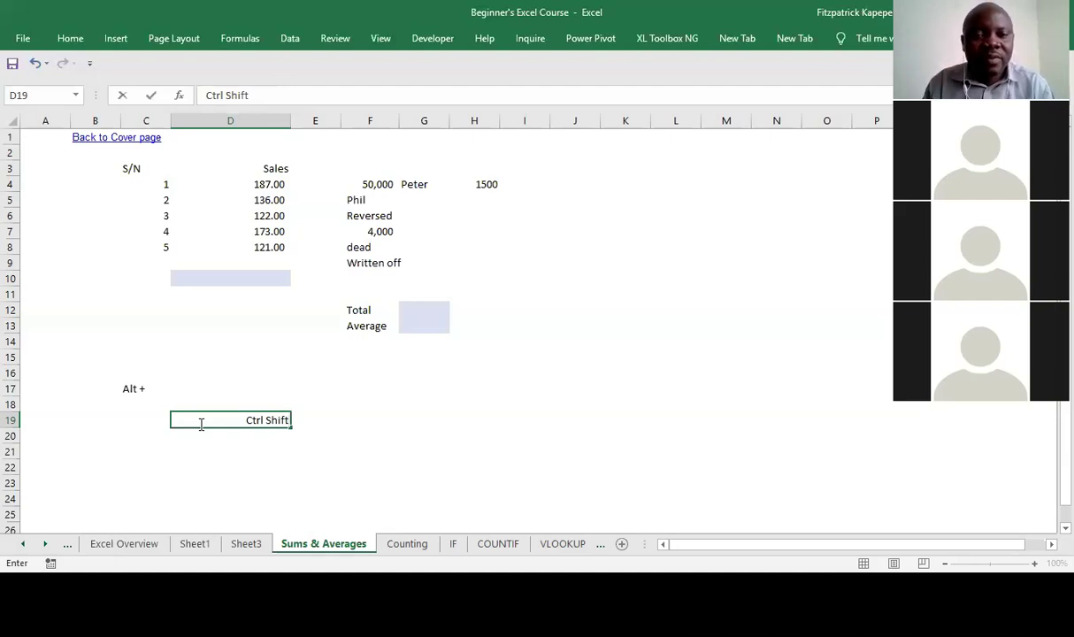
{"action": "type", "text": "Down"}
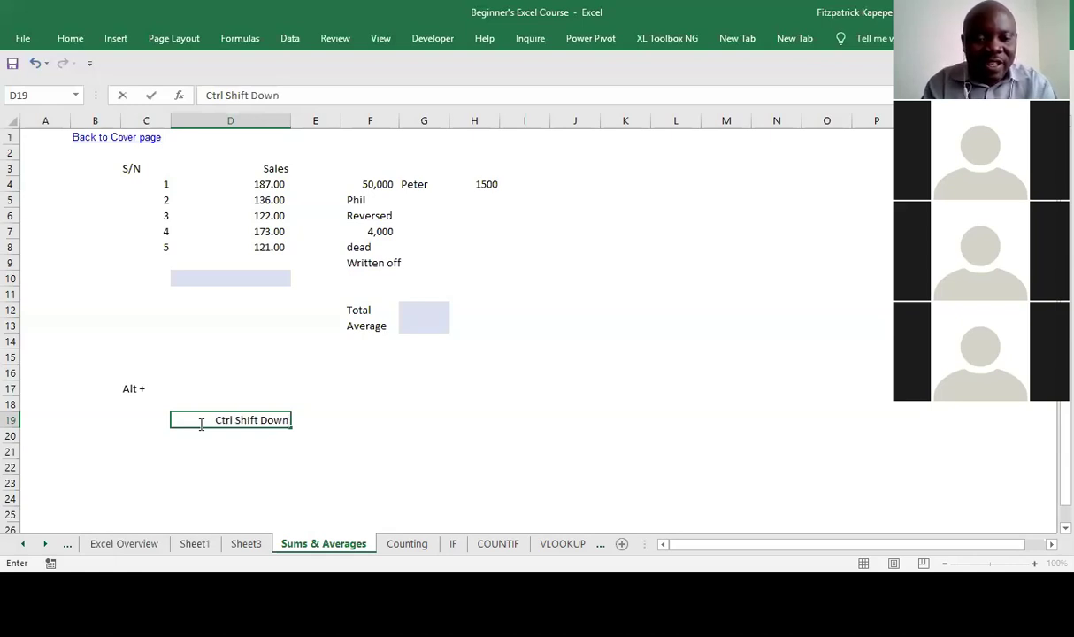
{"action": "type", "text": " arrow"}
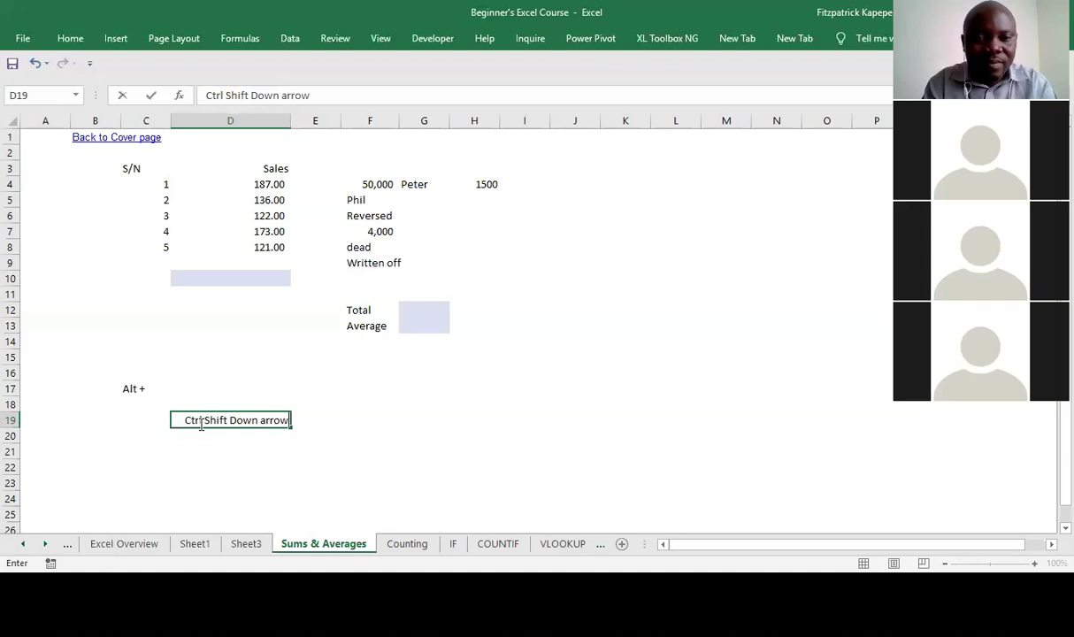
{"action": "type", "text": " key"}
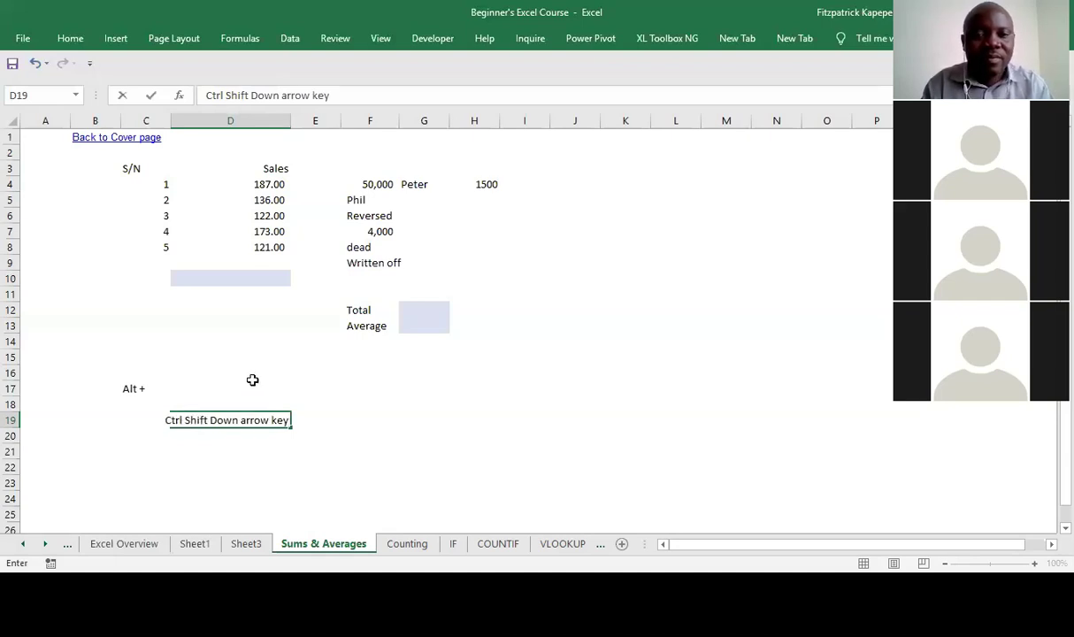
{"action": "left_click", "coordinate": [207, 364]}
- Try a SUM in cell D10 over the Sales range D4:D8, and discard the unfinished formula
{"action": "left_click", "coordinate": [238, 275]}
{"action": "type", "text": "=s"}
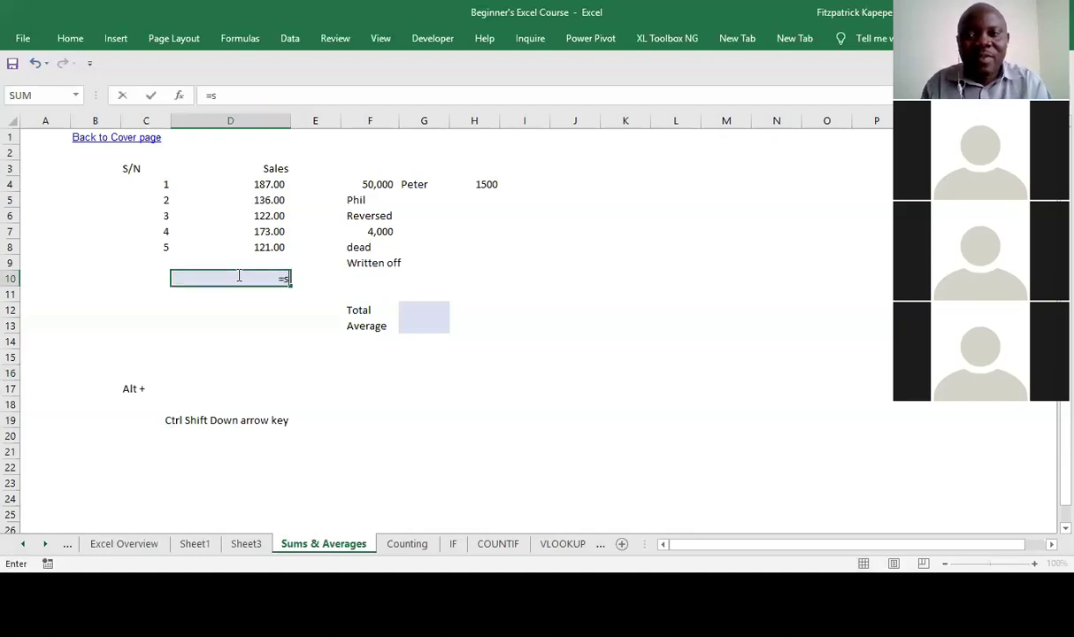
{"action": "type", "text": "um("}
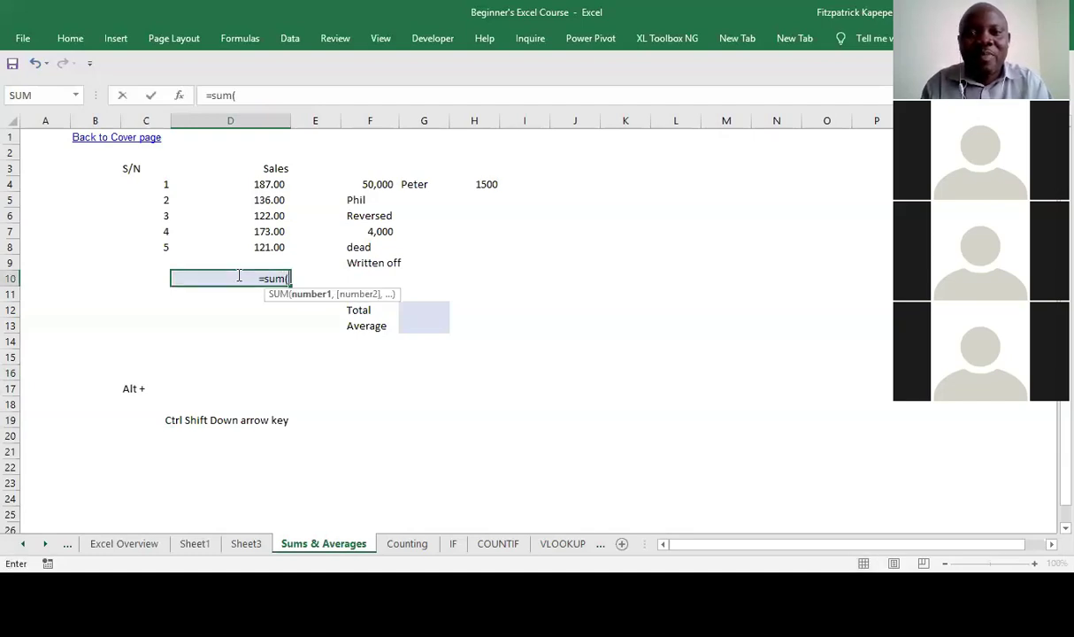
{"action": "left_click", "coordinate": [262, 182]}
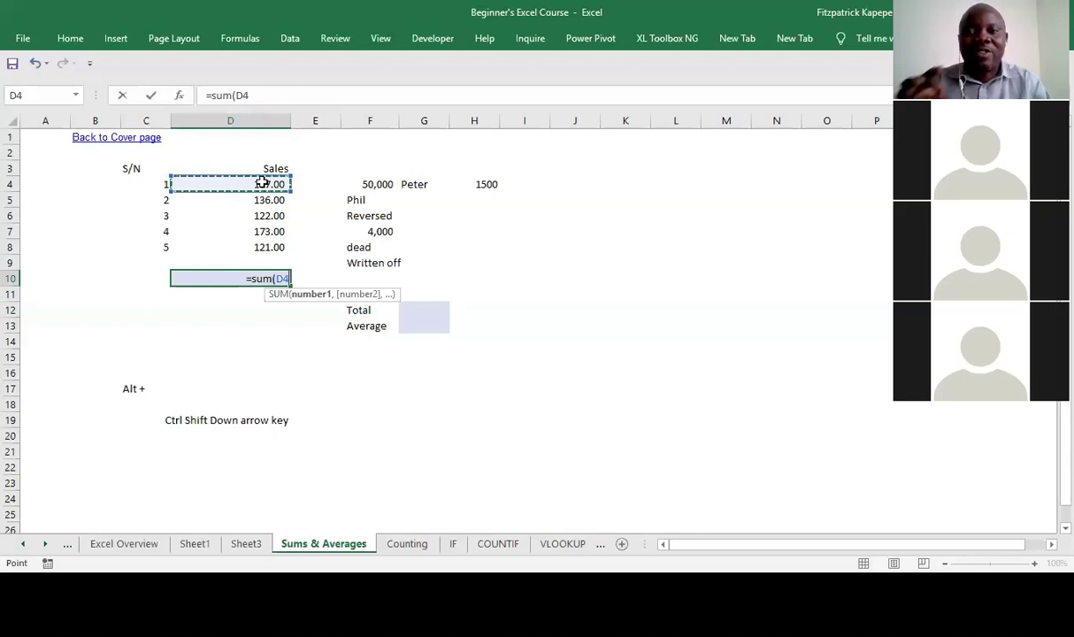
{"action": "key", "text": "ctrl+shift+Down"}
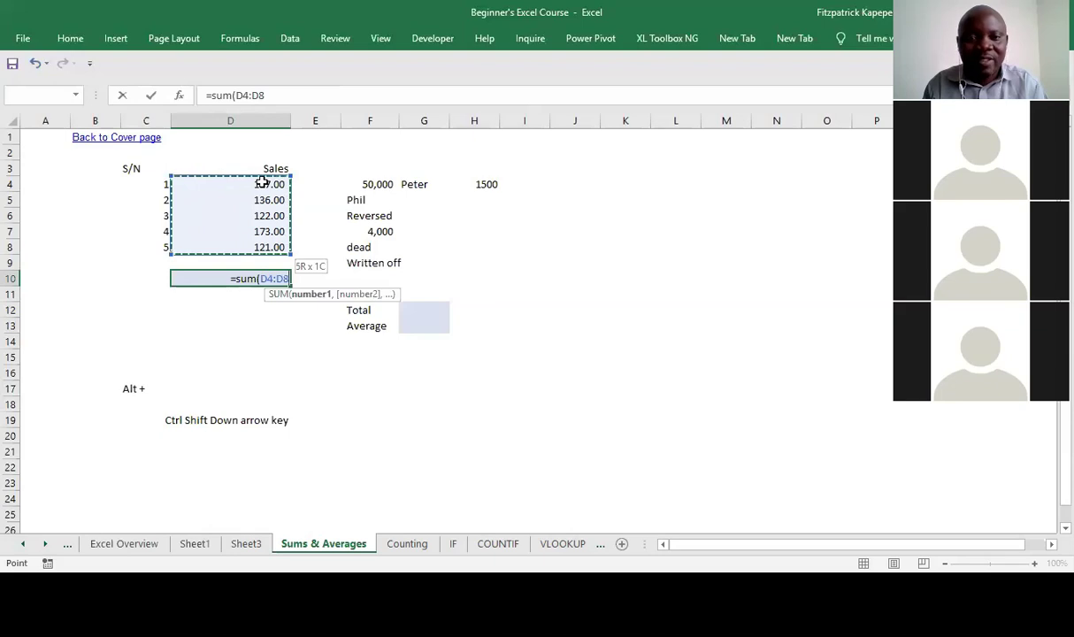
{"action": "key", "text": "Escape"}
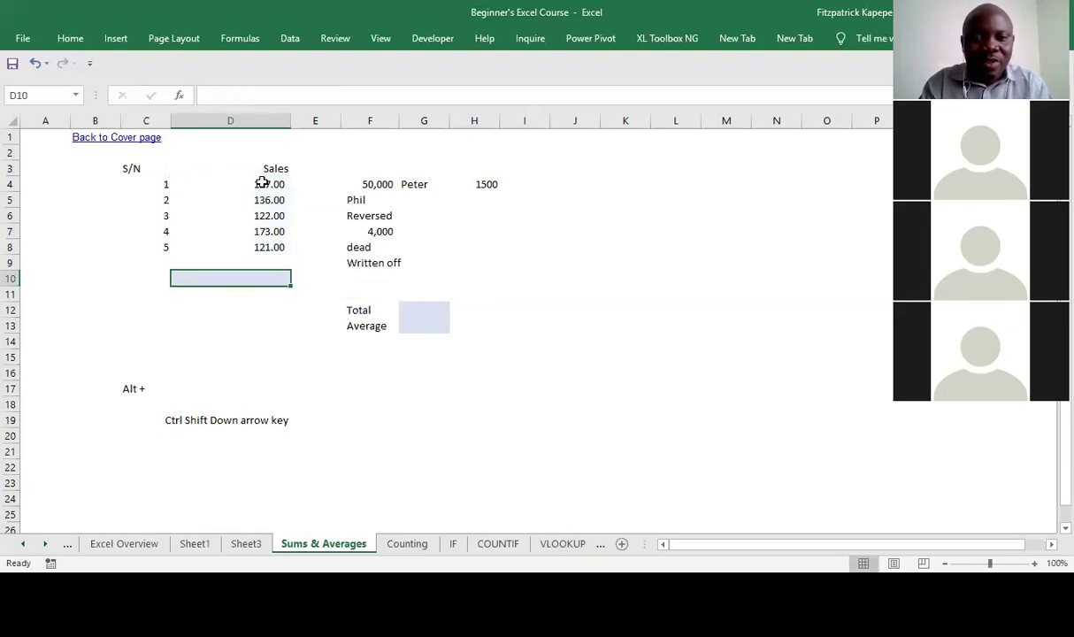
- Total the Sales range D4:D8 with a SUM formula in cell D10, and clear the cell
{"action": "type", "text": "="}
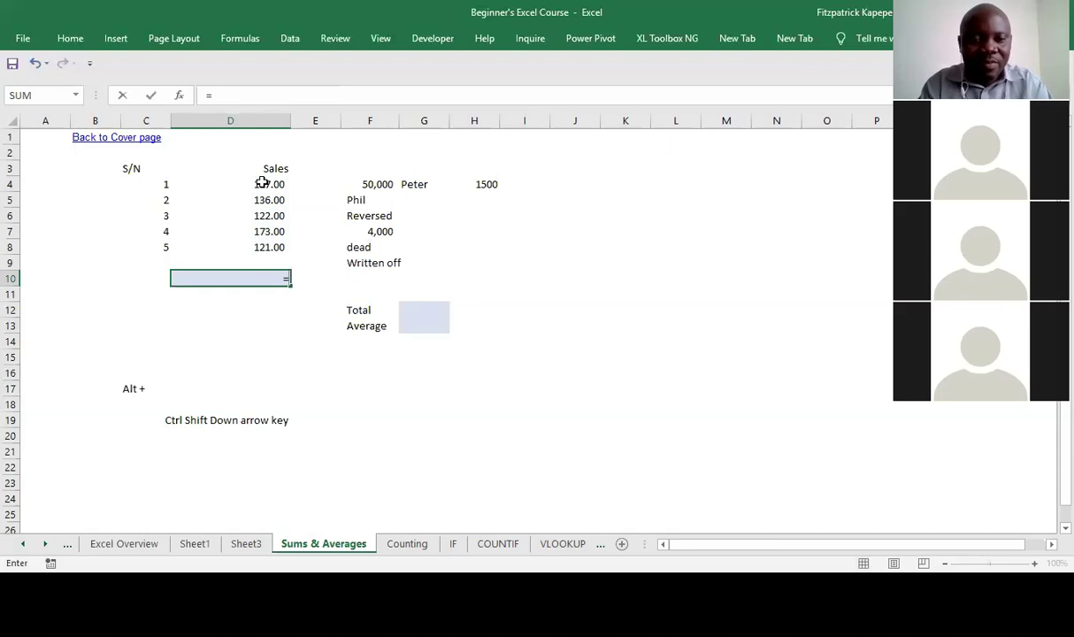
{"action": "type", "text": "sum"}
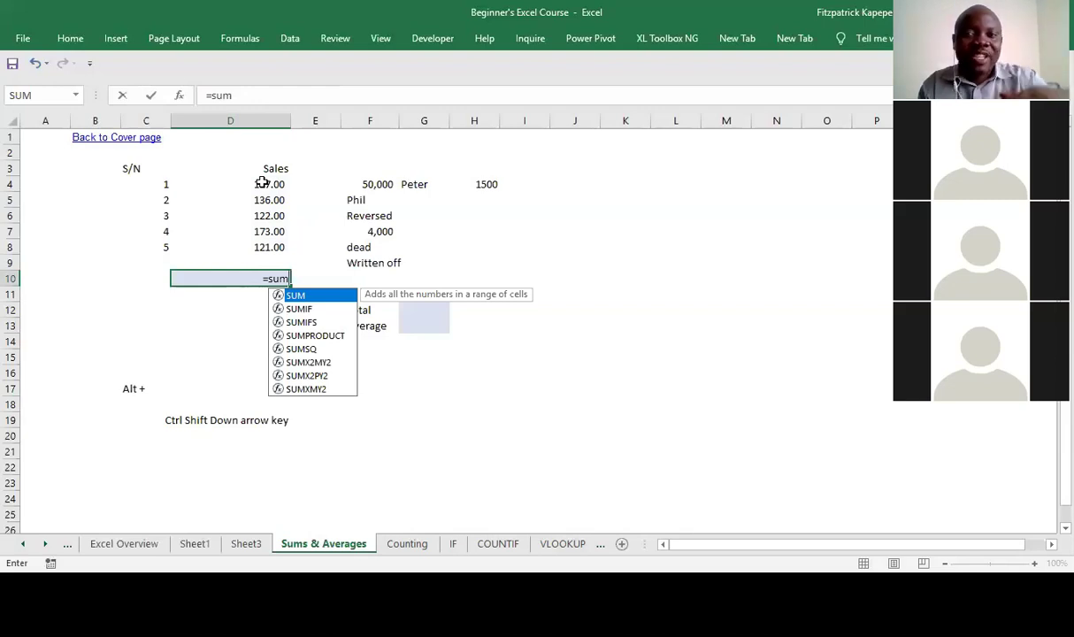
{"action": "key", "text": "Tab"}
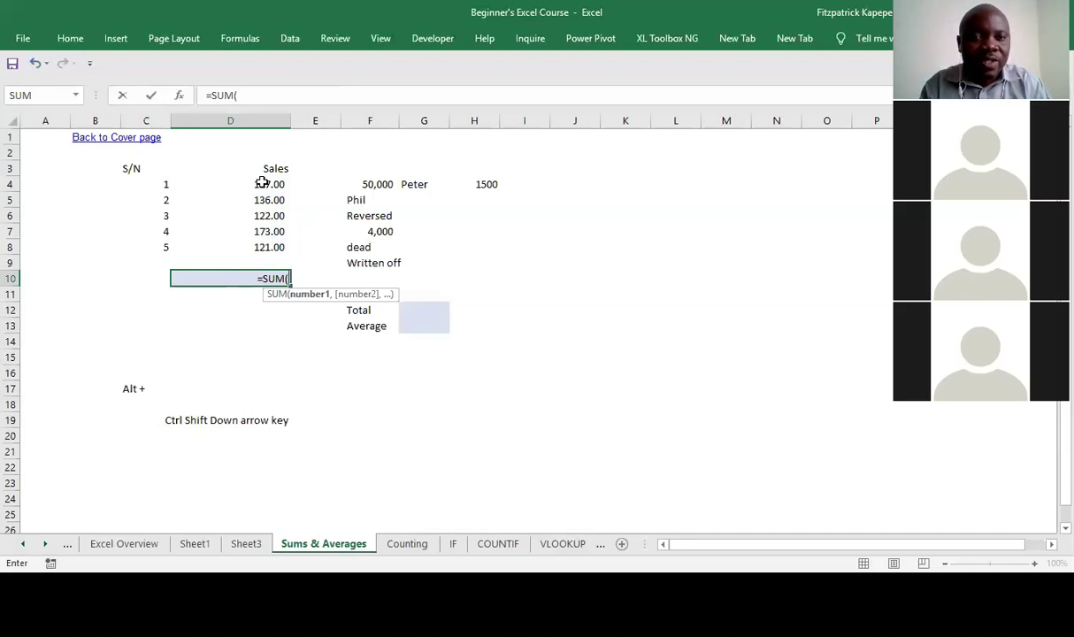
{"action": "left_click", "coordinate": [262, 183]}
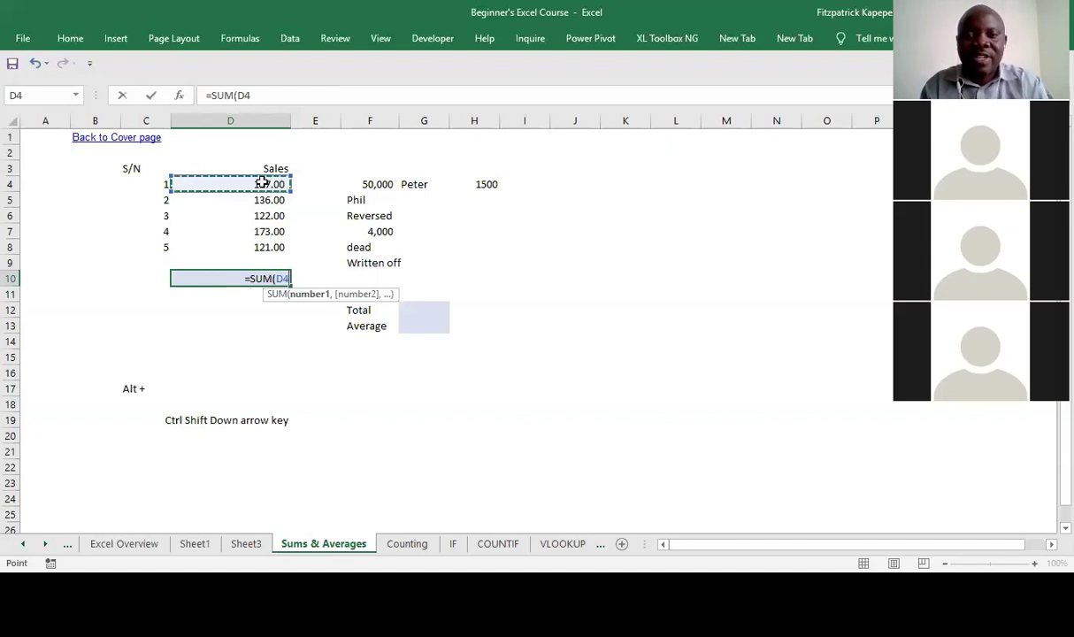
{"action": "key", "text": "ctrl+shift+Down"}
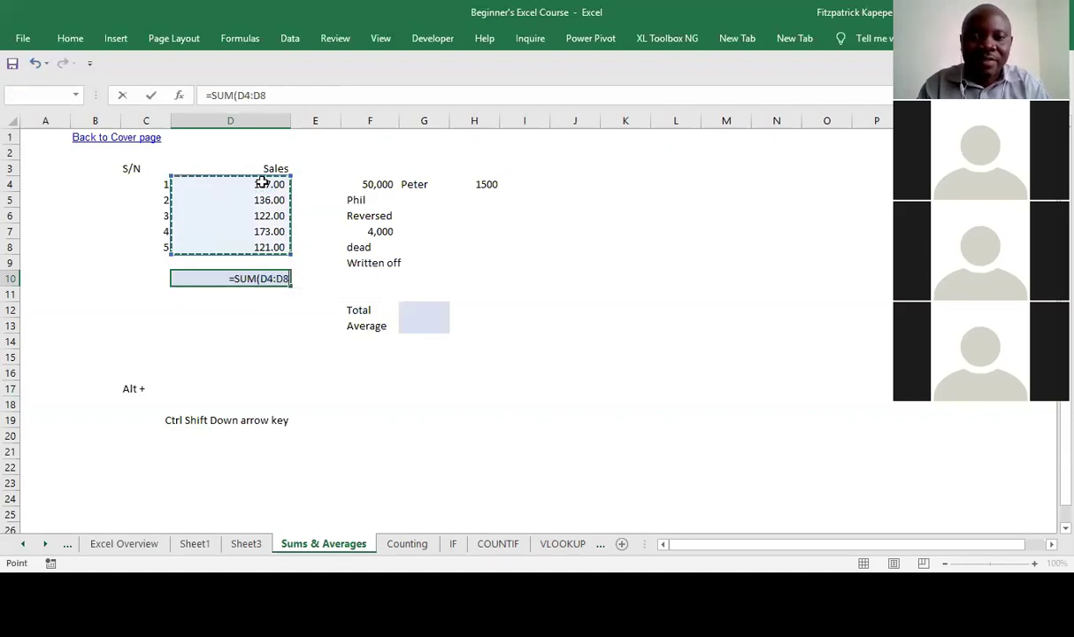
{"action": "key", "text": "Return"}
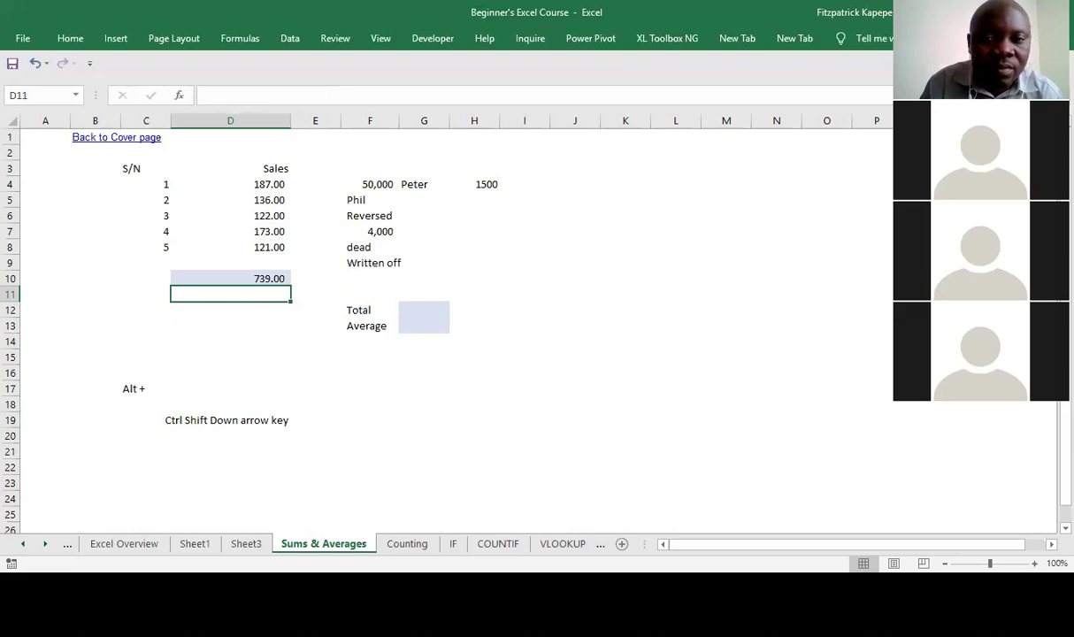
{"action": "left_click", "coordinate": [230, 277]}
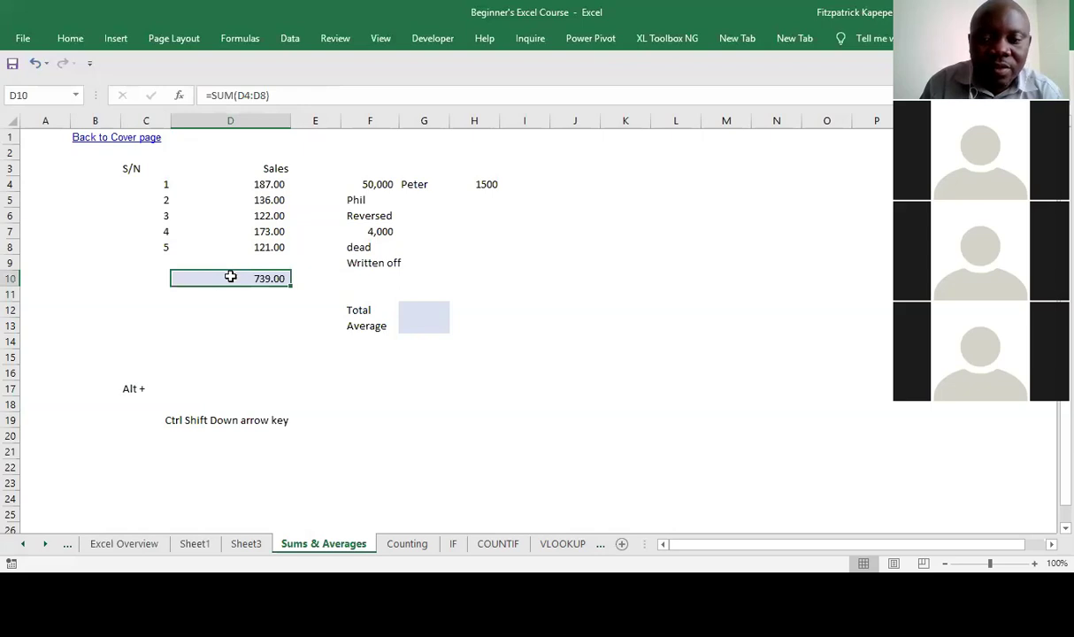
{"action": "key", "text": "Delete"}
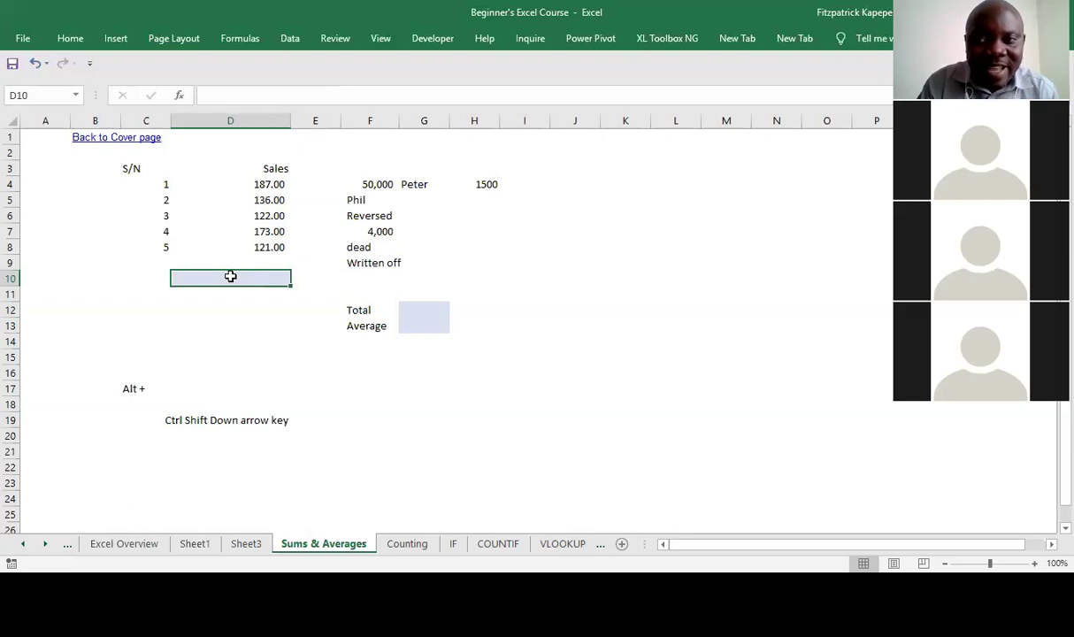
- Repeat the SUM of D4:D8 in D10 with a closing bracket, and delete the formula again
{"action": "type", "text": "="}
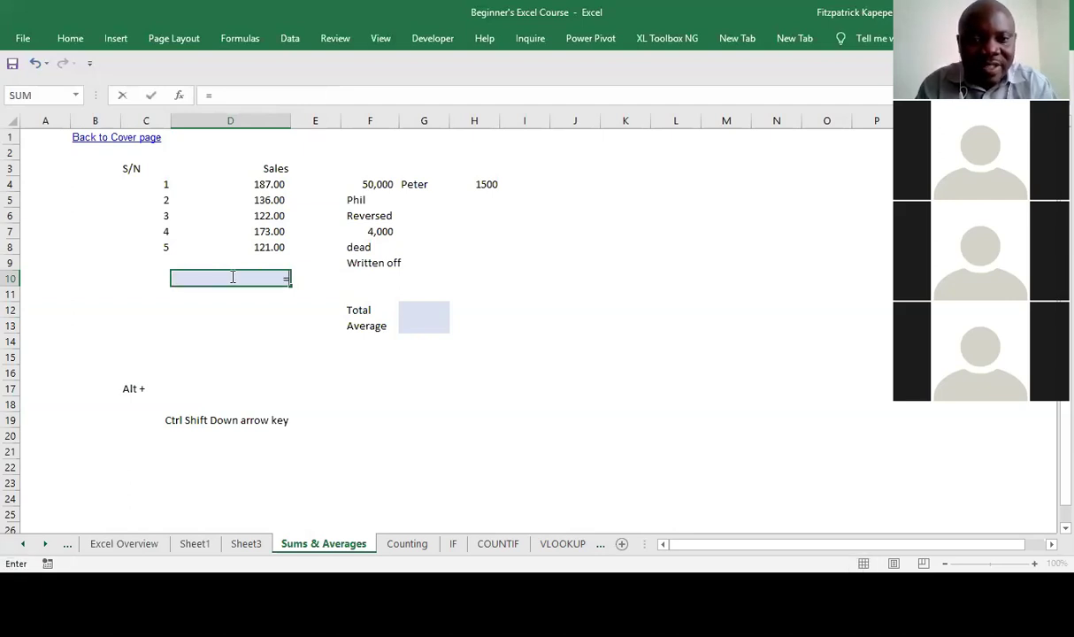
{"action": "type", "text": "s"}
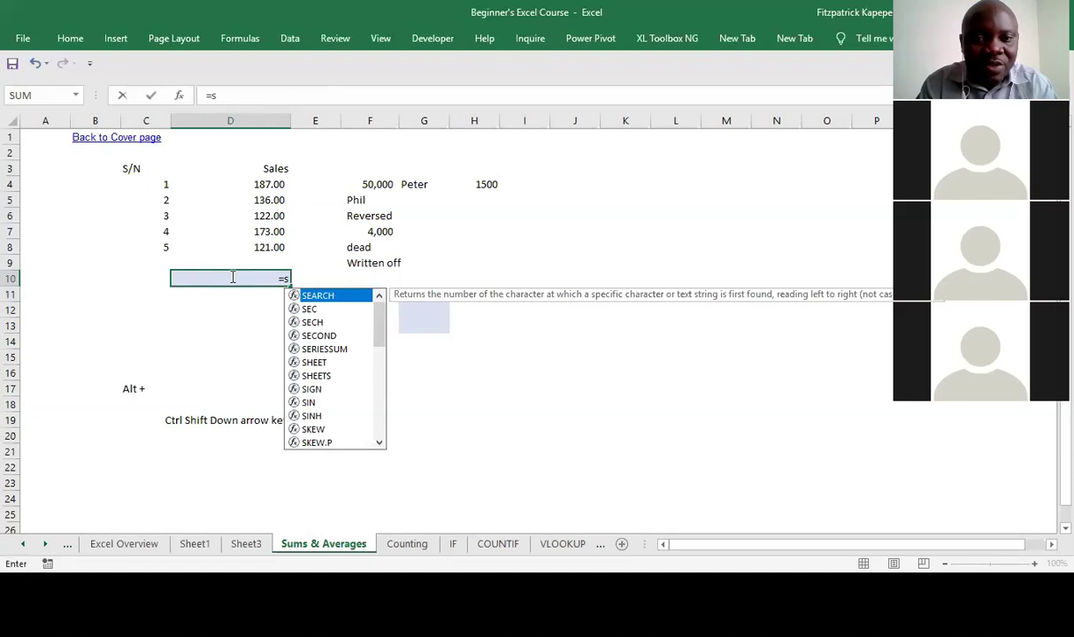
{"action": "type", "text": "u"}
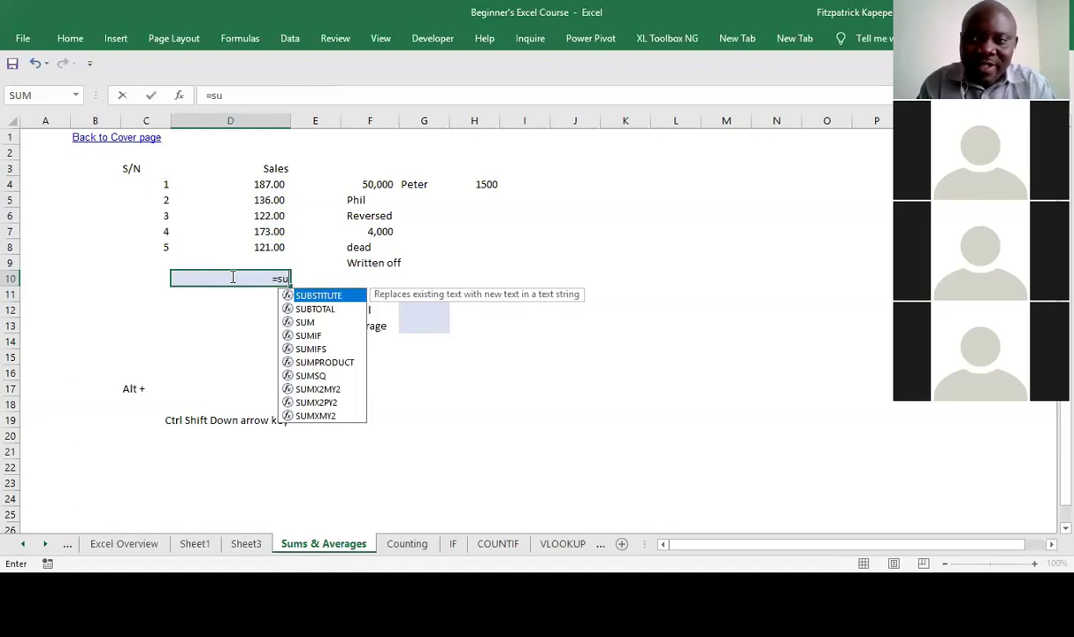
{"action": "type", "text": "m"}
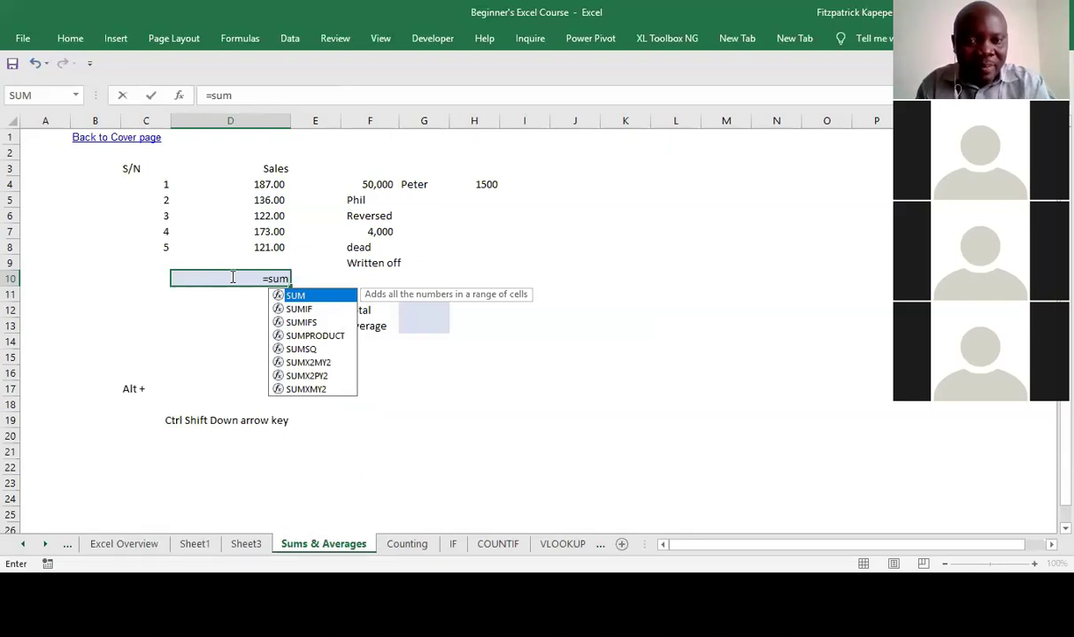
{"action": "key", "text": "Tab"}
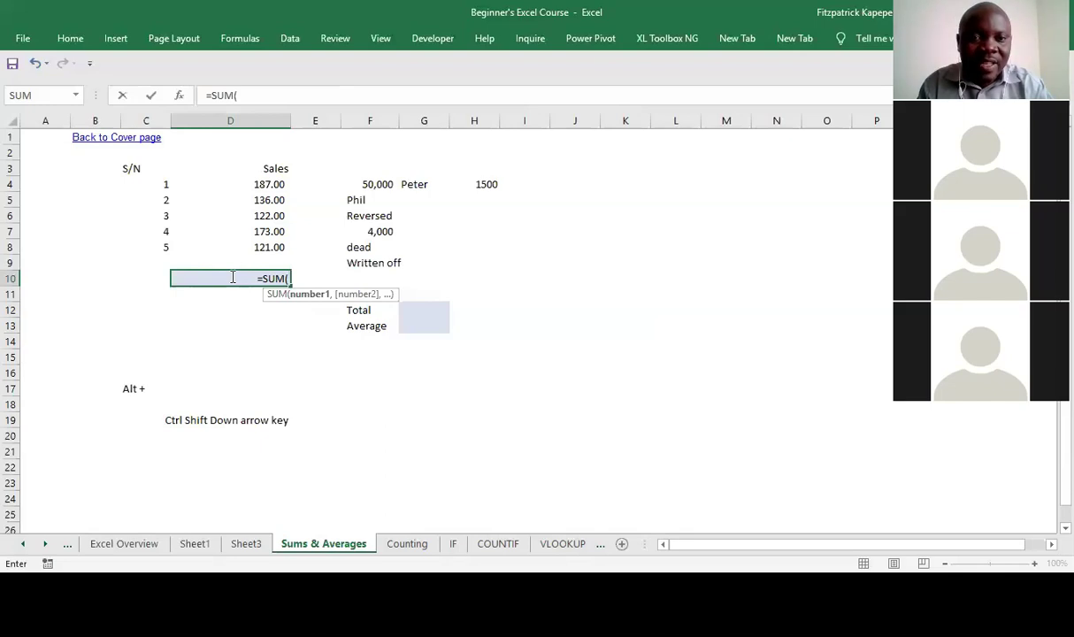
{"action": "left_click", "coordinate": [263, 184]}
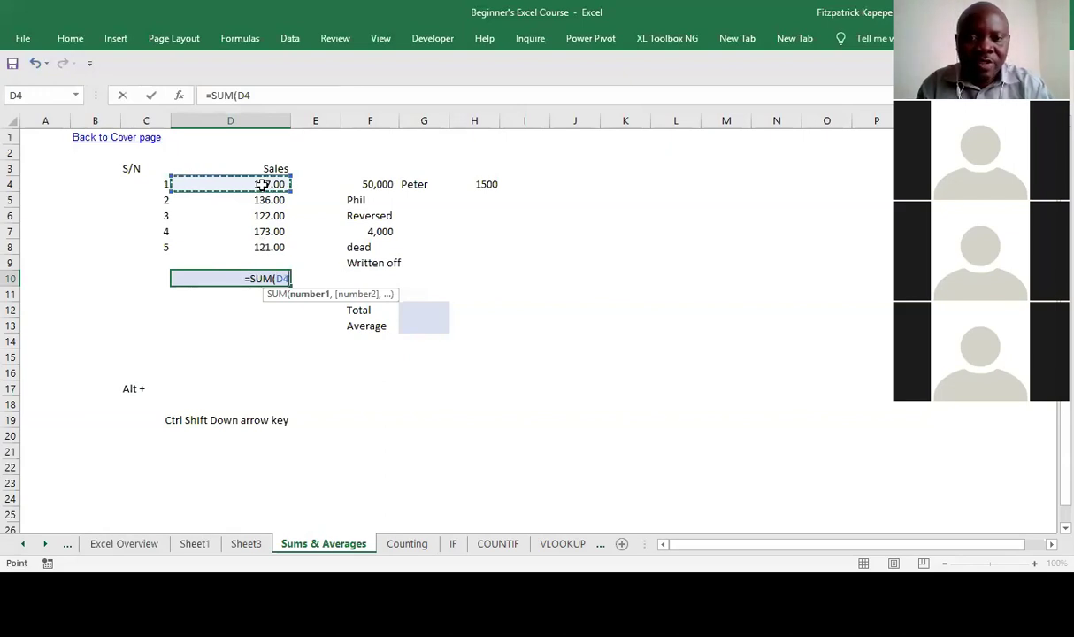
{"action": "key", "text": "ctrl+shift+Down"}
{"action": "type", "text": ")"}
{"action": "key", "text": "Return"}
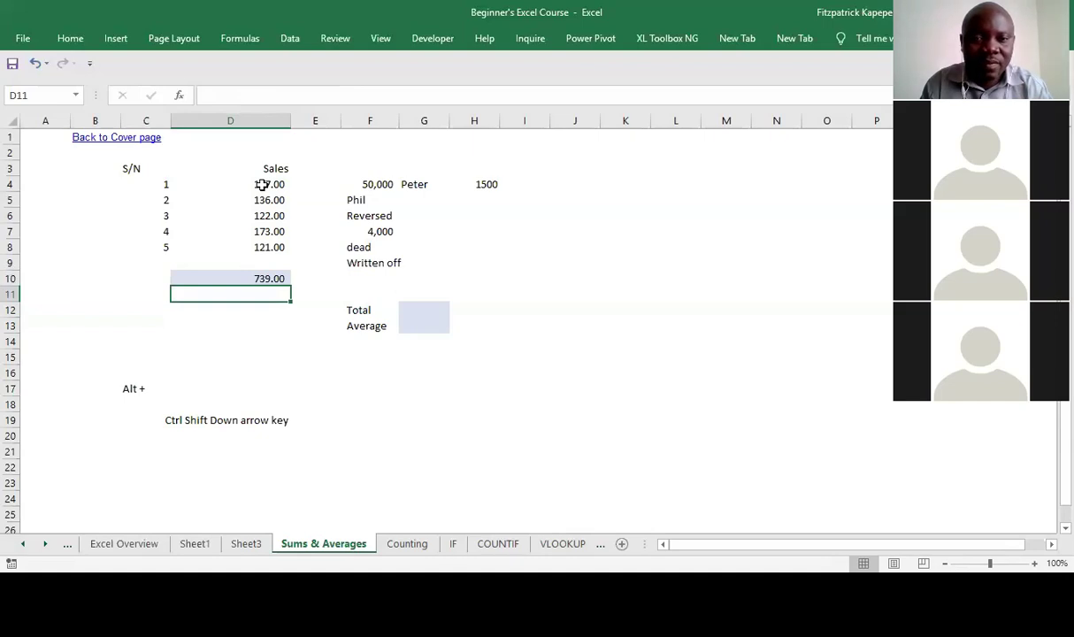
{"action": "key", "text": "Up"}
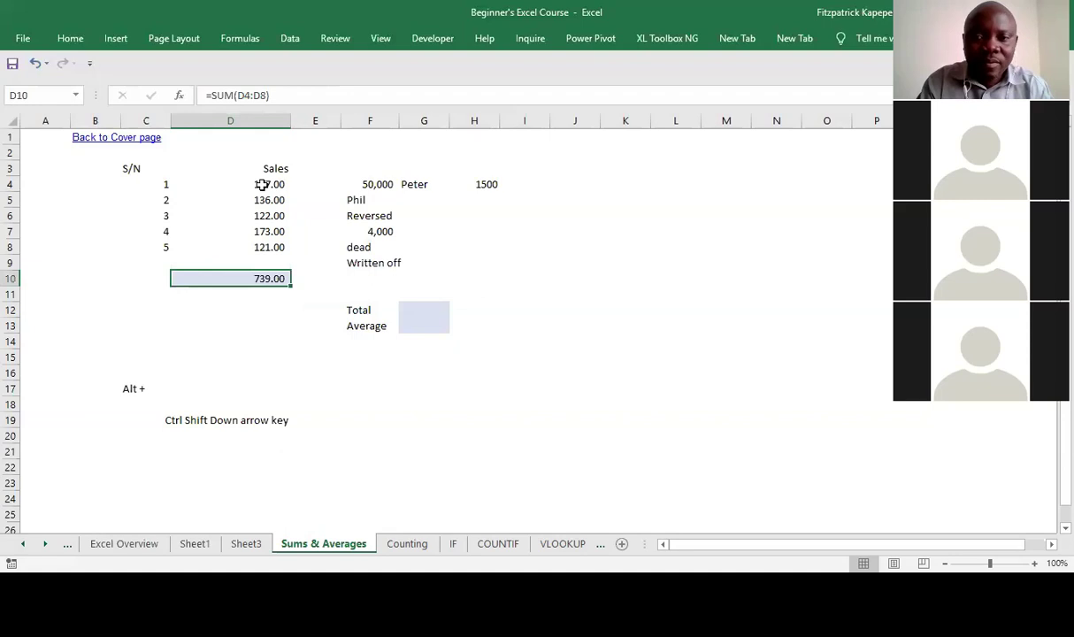
{"action": "key", "text": "Delete"}
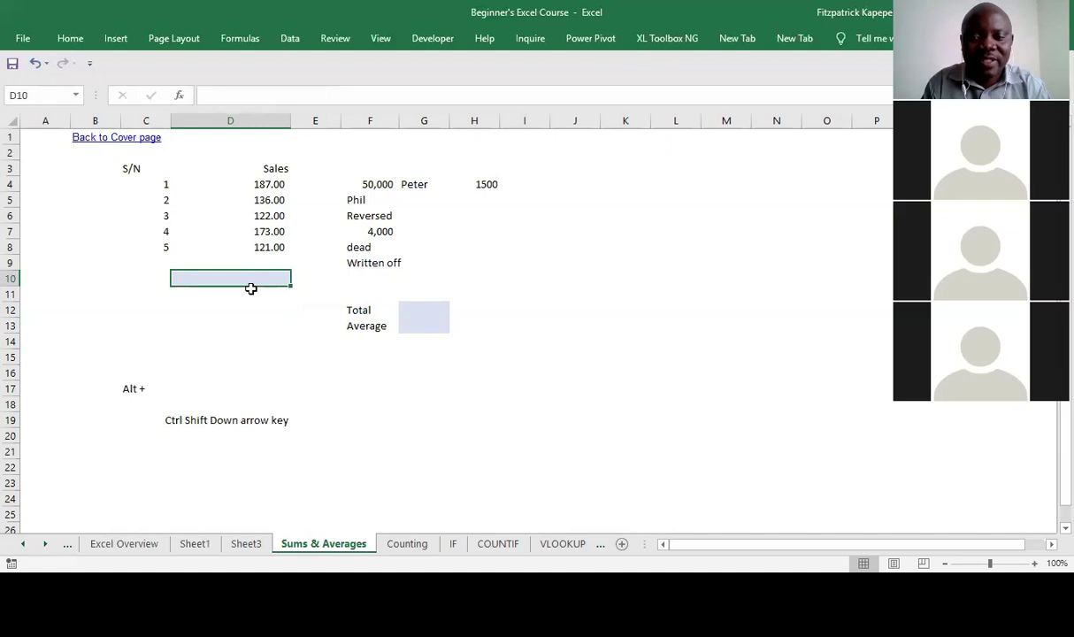
- Try a SUM in D10 through the Function Arguments dialog, uncovering the data behind it, and cancel the formula
{"action": "type", "text": "="}
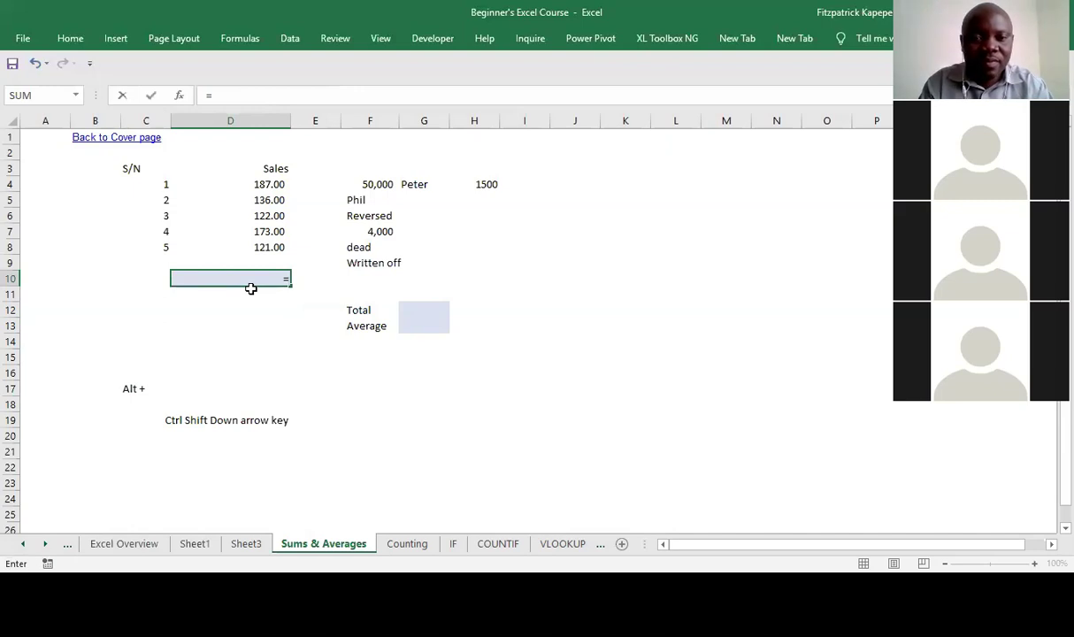
{"action": "type", "text": "sum"}
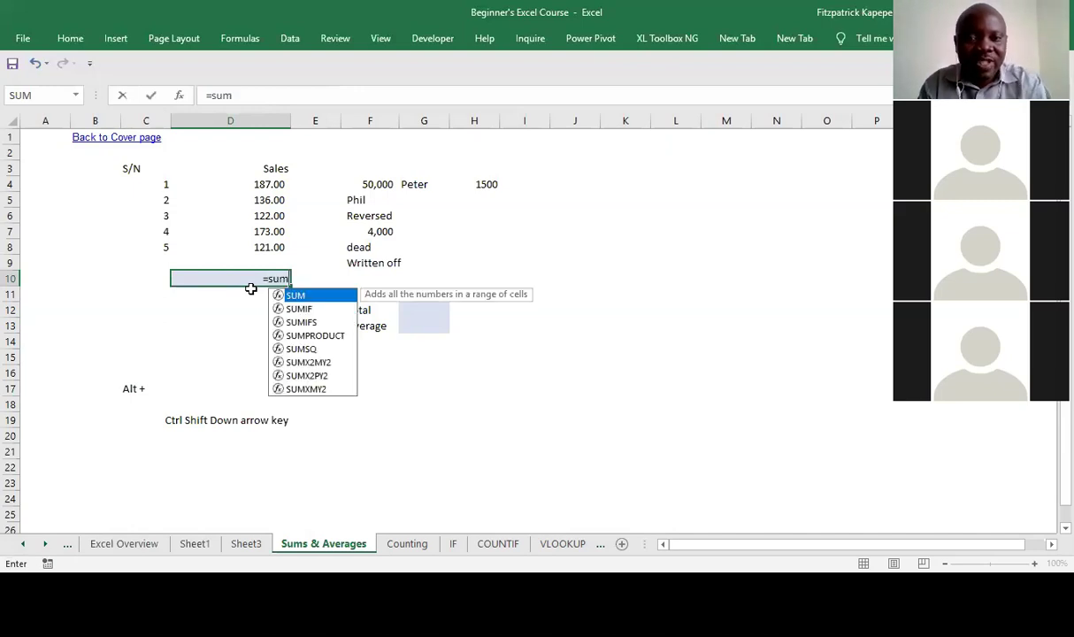
{"action": "double_click", "coordinate": [301, 296]}
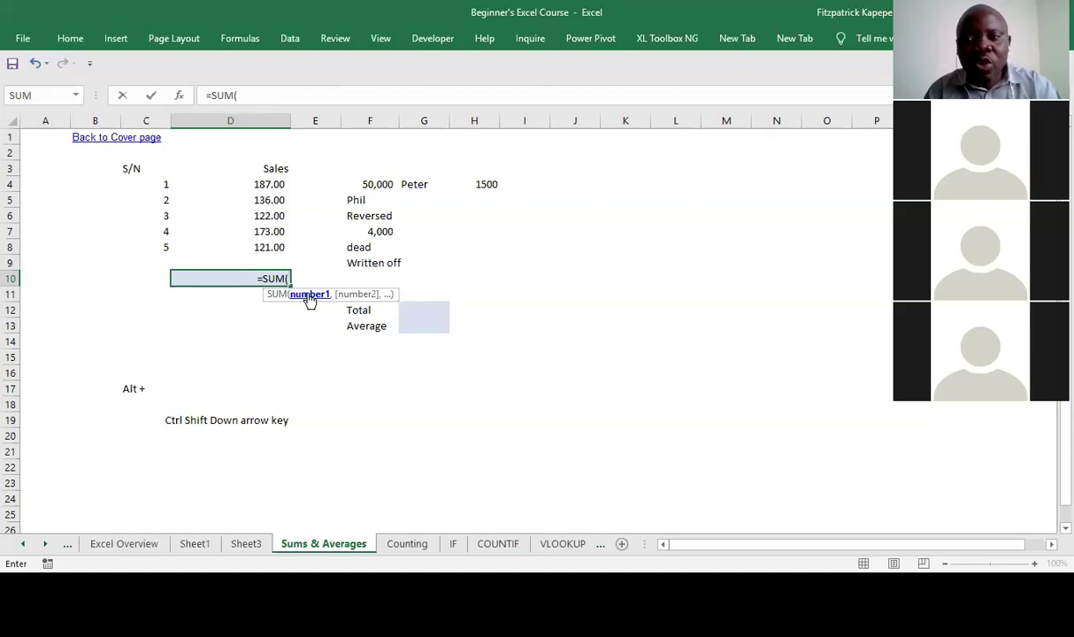
{"action": "key", "text": "ctrl+a"}
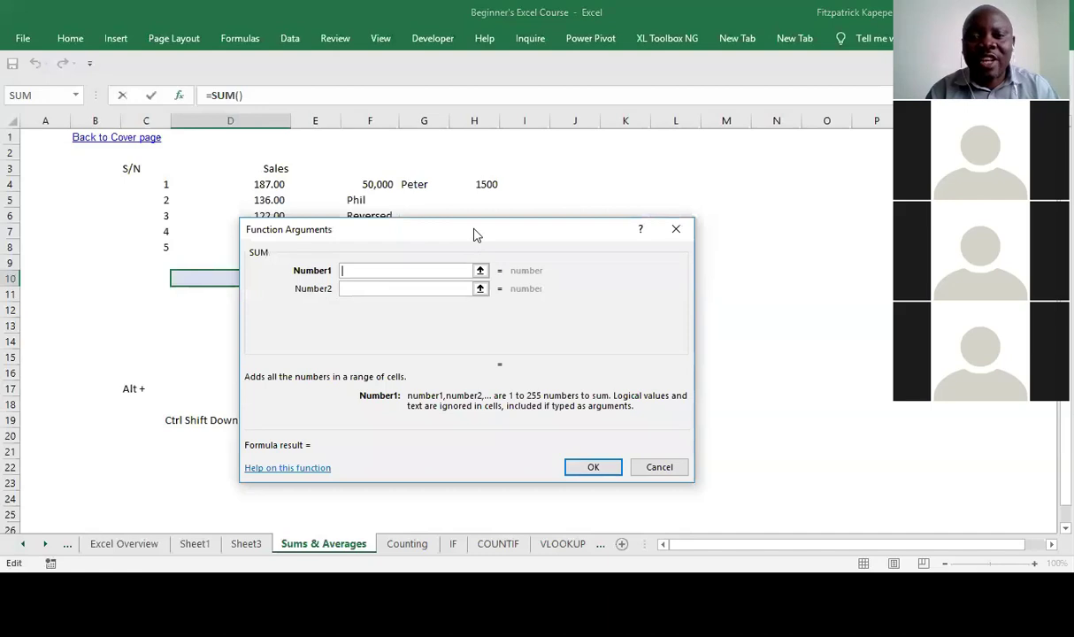
{"action": "left_click_drag", "start_coordinate": [475, 235], "coordinate": [601, 294]}
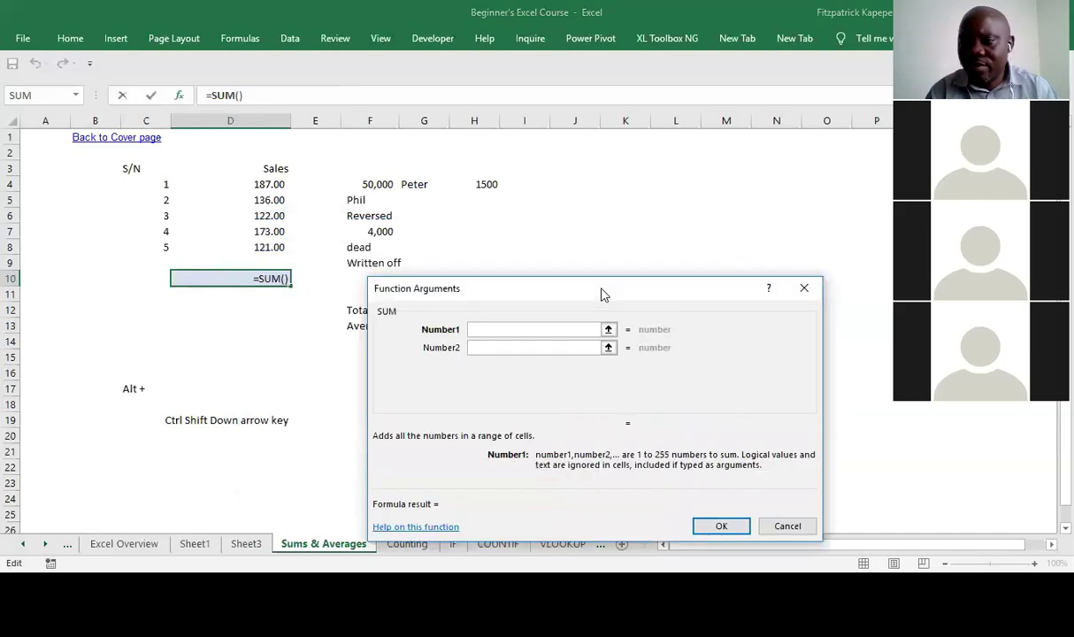
{"action": "left_click", "coordinate": [804, 287]}
- Start a SUM in D10 with the Function Arguments dialog and set Number1 to the Sales range D4:D8
{"action": "type", "text": "="}
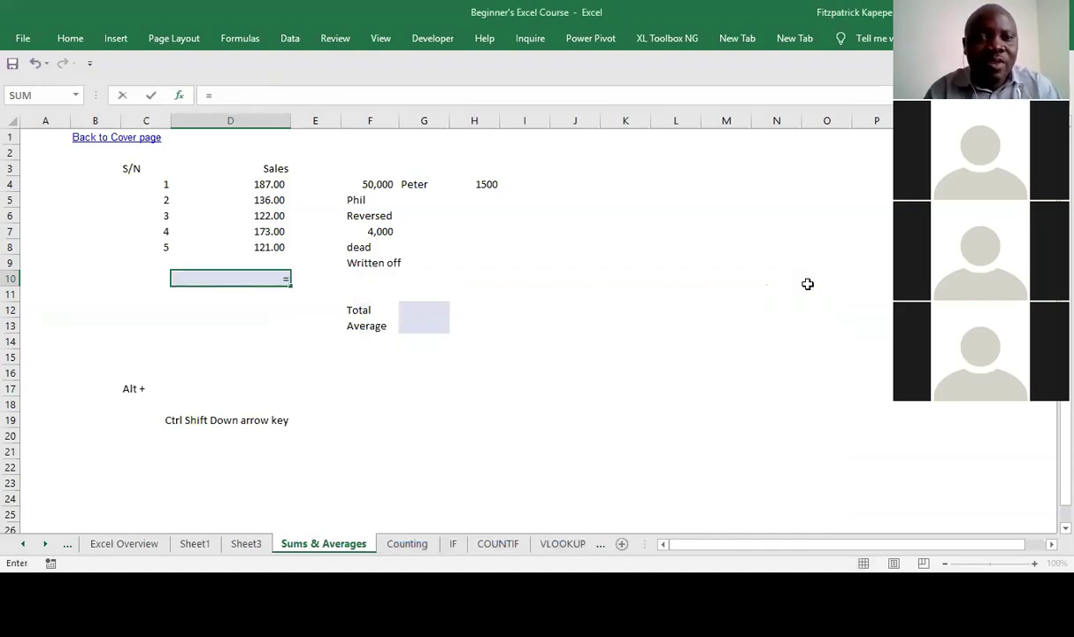
{"action": "type", "text": "SUM("}
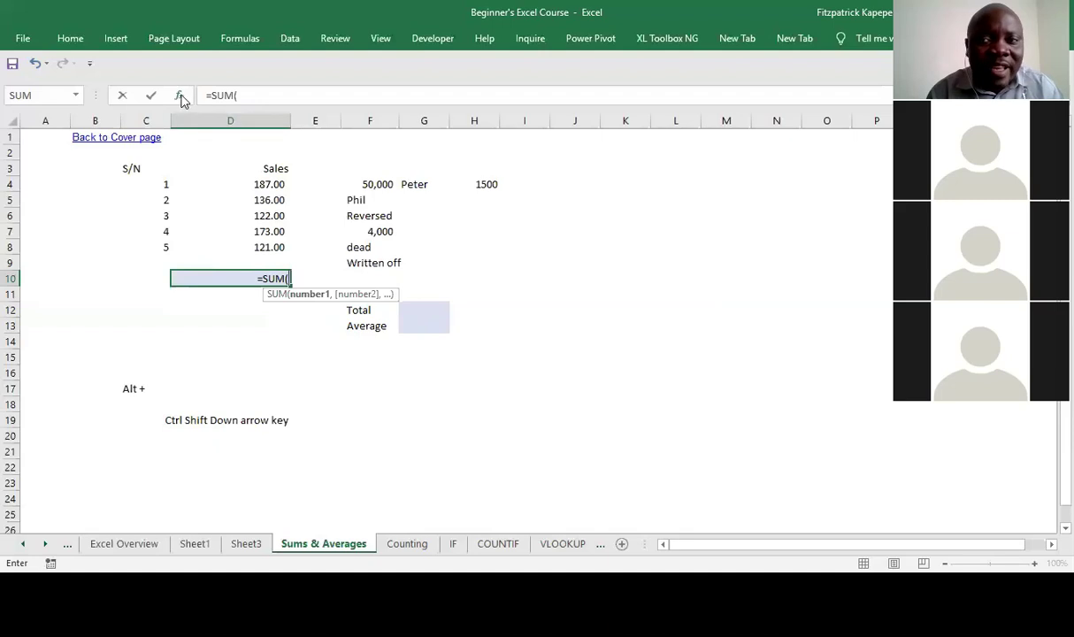
{"action": "left_click", "coordinate": [180, 96]}
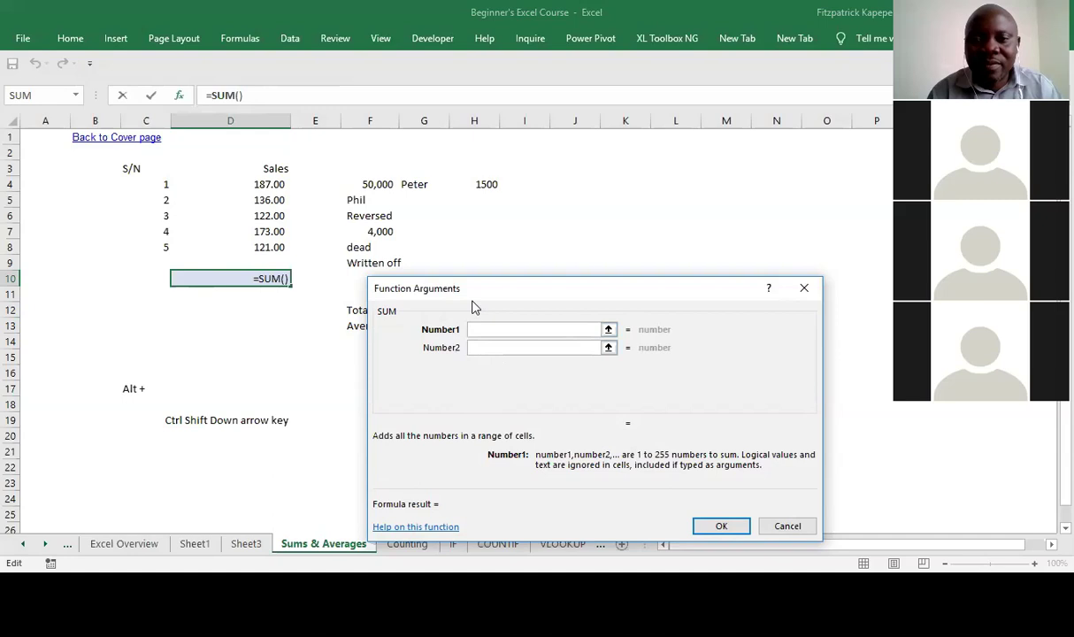
{"action": "left_click", "coordinate": [269, 184]}
{"action": "key", "text": "ctrl+shift+Down"}
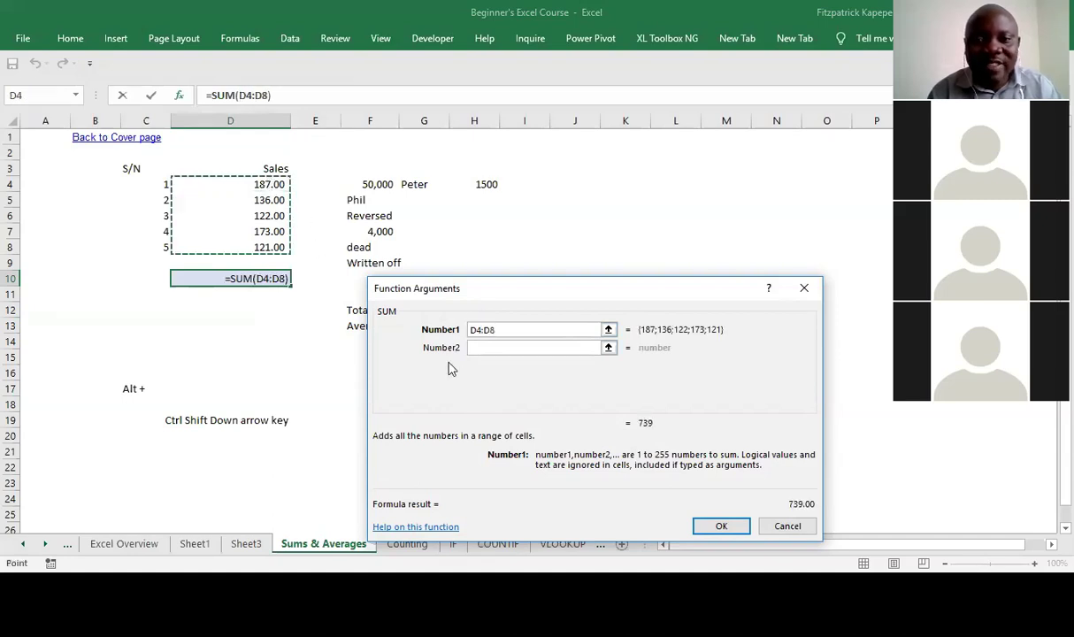
- Add cells H4, F4 and F7 as the Number2, Number3 and Number4 arguments, and confirm the SUM formula
{"action": "left_click", "coordinate": [482, 347]}
{"action": "left_click", "coordinate": [486, 184]}
{"action": "left_click", "coordinate": [484, 365]}
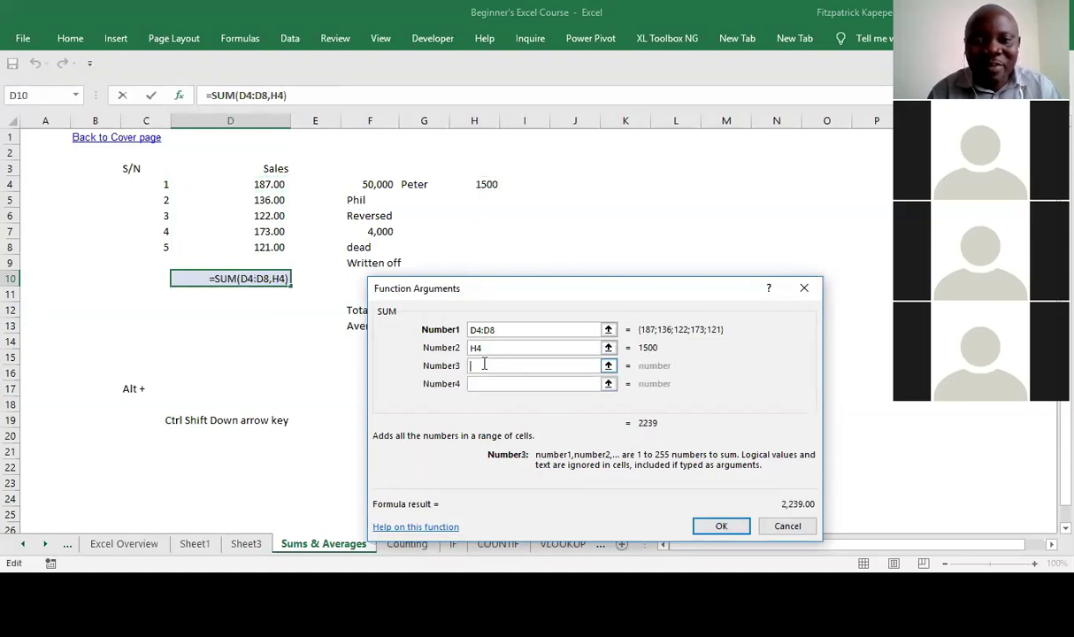
{"action": "left_click", "coordinate": [371, 183]}
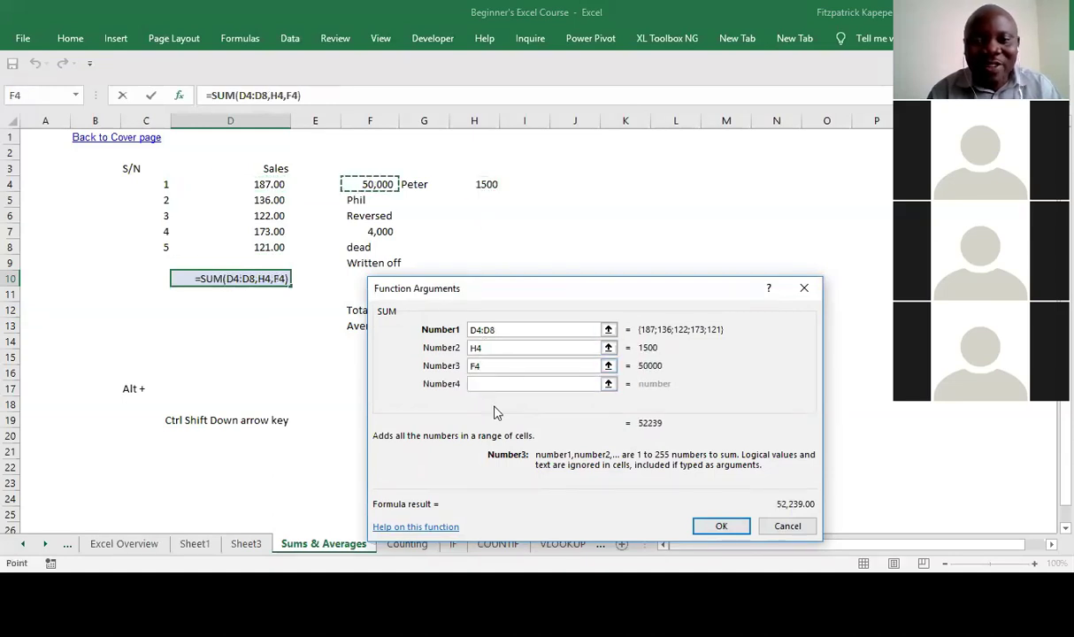
{"action": "left_click", "coordinate": [475, 384]}
{"action": "left_click", "coordinate": [381, 232]}
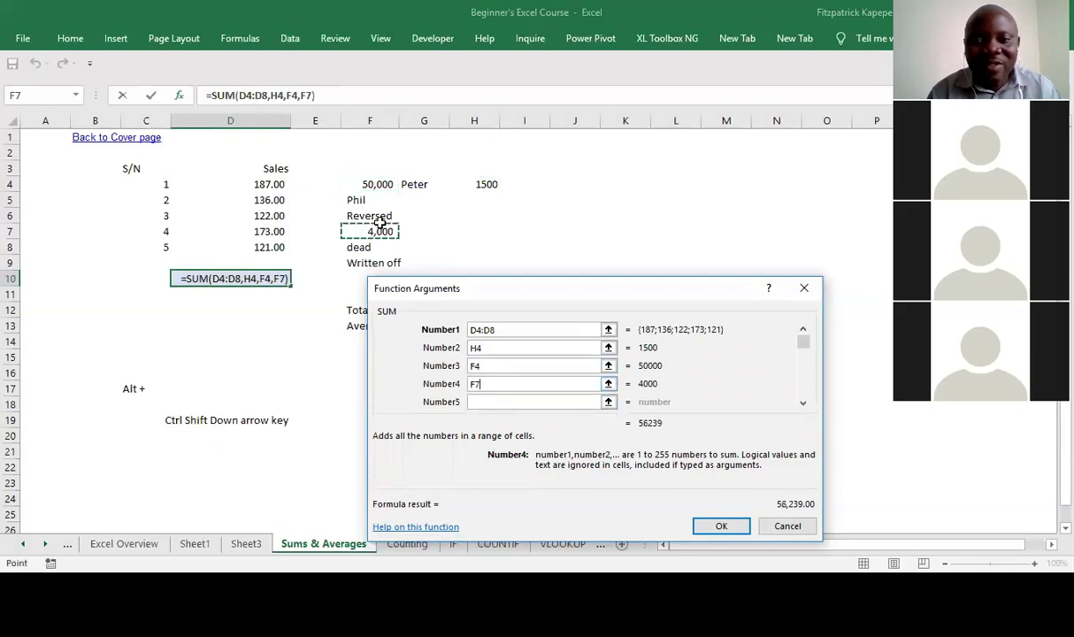
{"action": "left_click", "coordinate": [721, 526]}
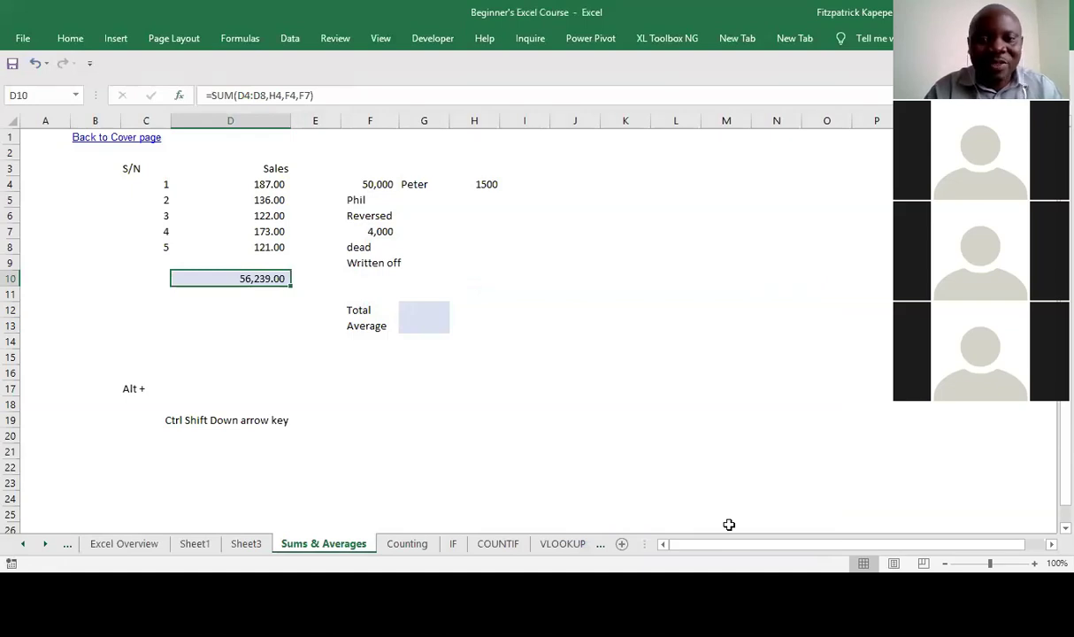
- Restart the SUM in D10 with the Function Arguments dialog, clear the first range attempt, and set Number1 to D4
{"action": "type", "text": "="}
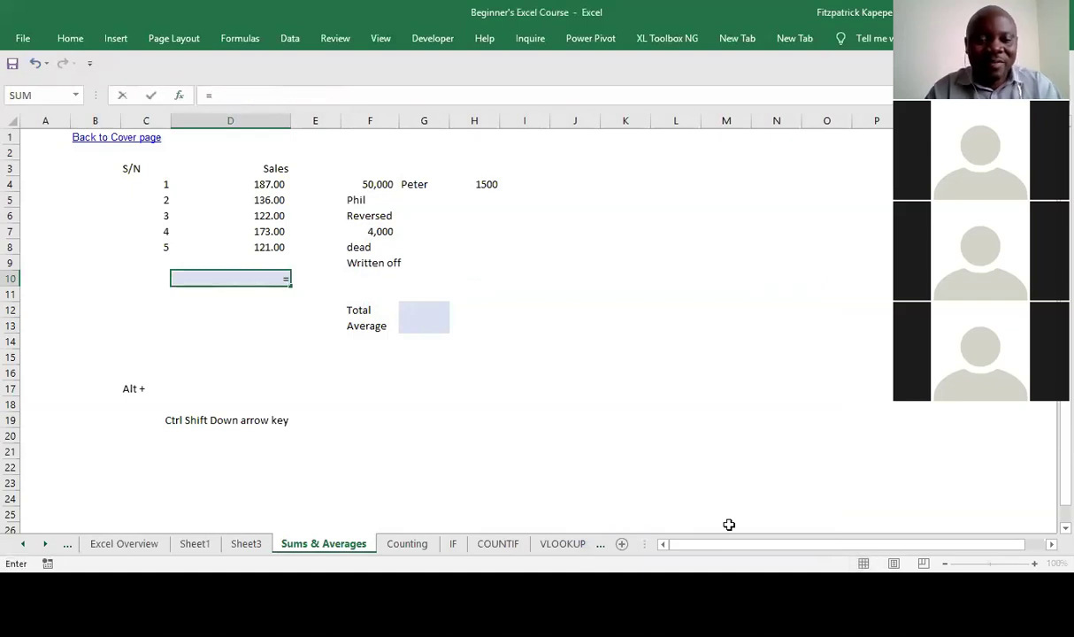
{"action": "type", "text": "SUM("}
{"action": "key", "text": "ctrl+a"}
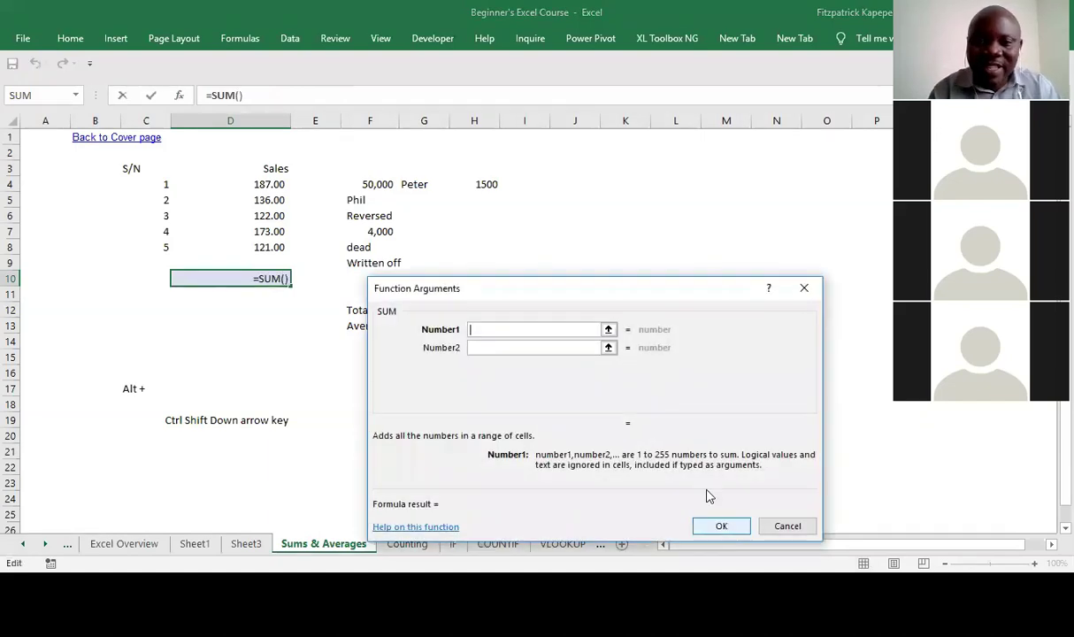
{"action": "left_click", "coordinate": [269, 184]}
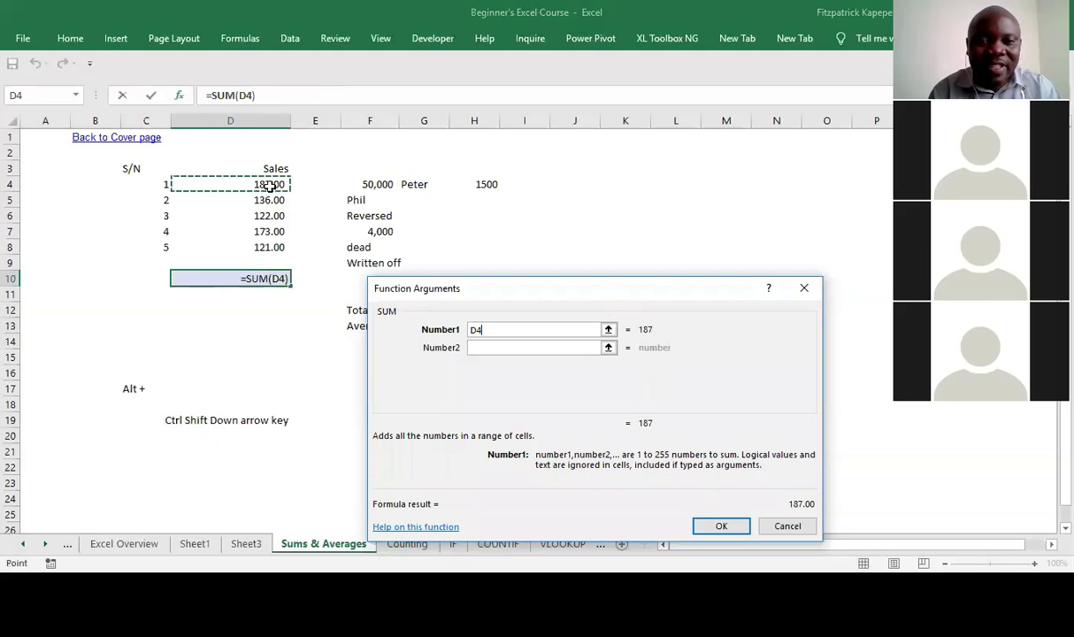
{"action": "left_click_drag", "start_coordinate": [270, 184], "coordinate": [270, 244]}
{"action": "key", "text": "ctrl+z"}
{"action": "key", "text": "BackSpace"}
{"action": "key", "text": "BackSpace"}
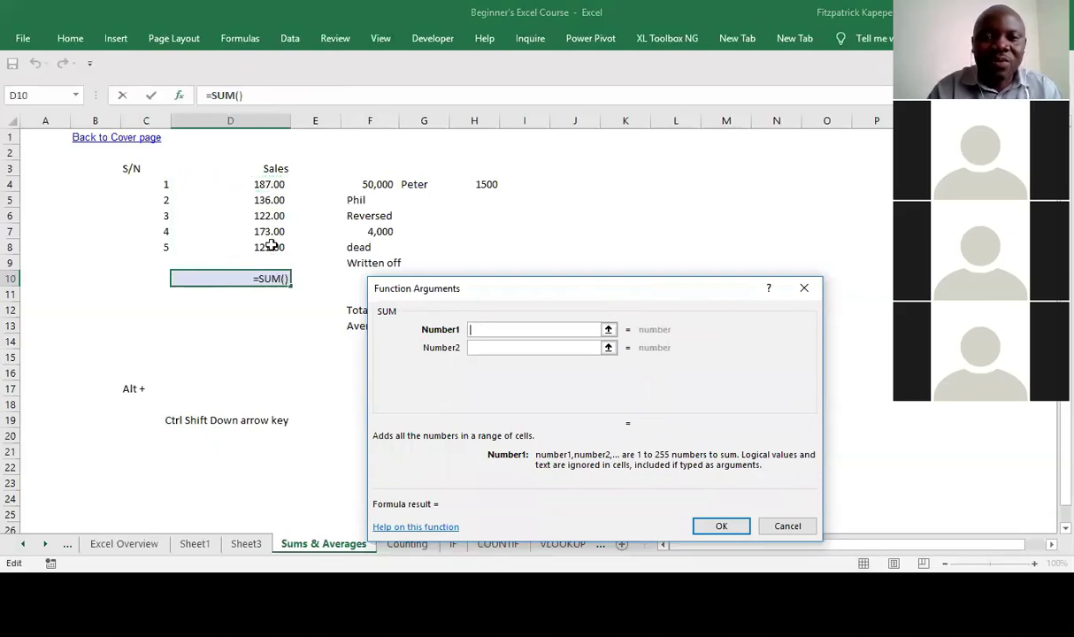
{"action": "left_click", "coordinate": [265, 184]}
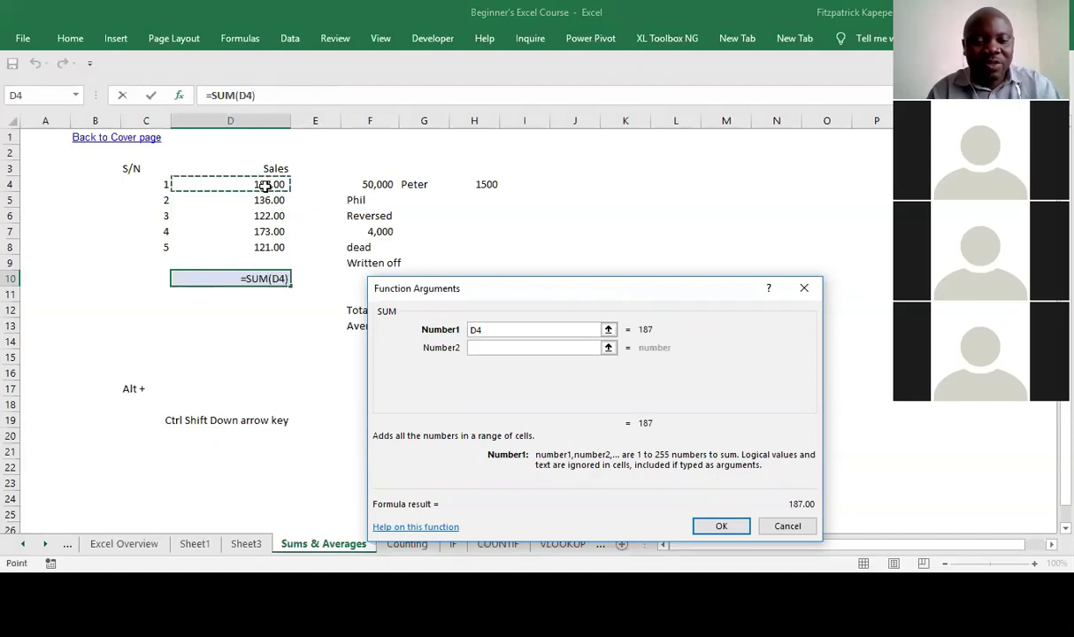
- Total the Sales values D4:D8 in cell D10 with the SUM function, and clear the cell again
{"action": "key", "text": "ctrl+shift+Down"}
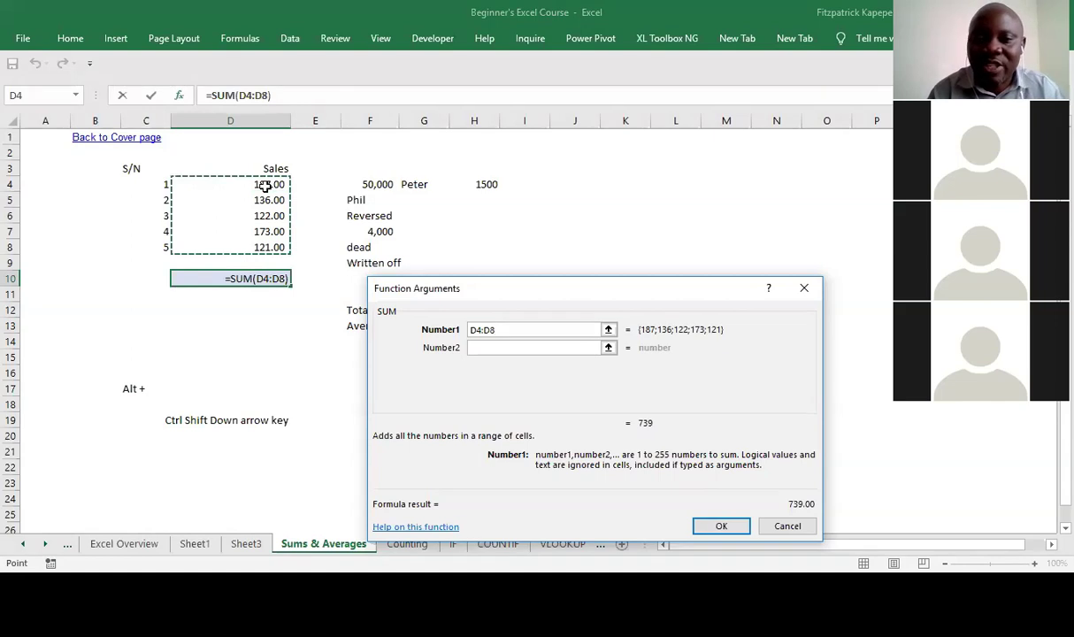
{"action": "key", "text": "Return"}
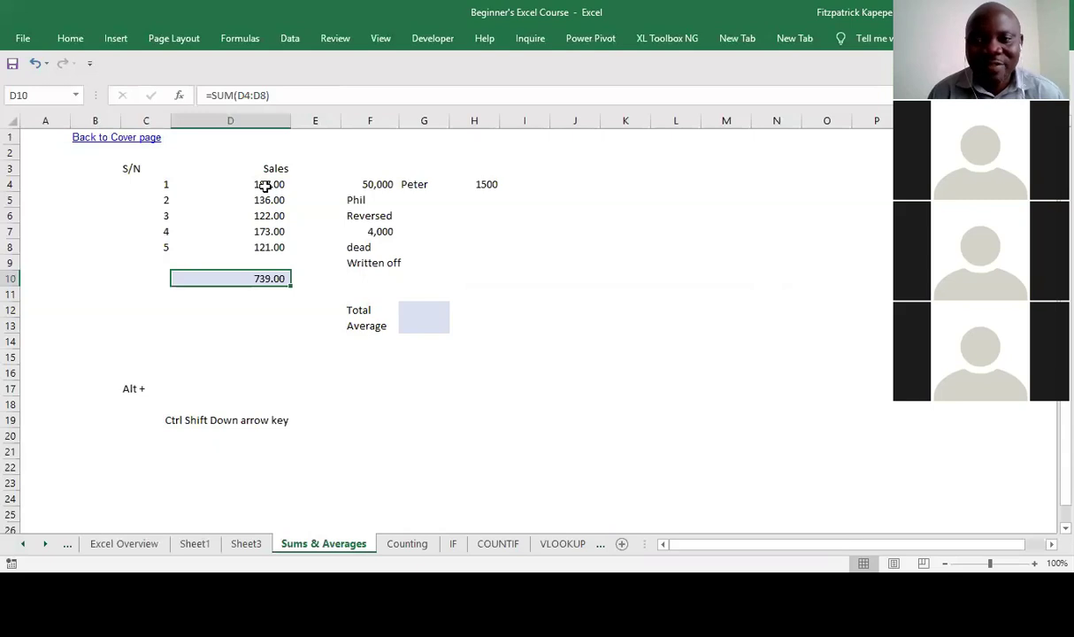
{"action": "key", "text": "Delete"}
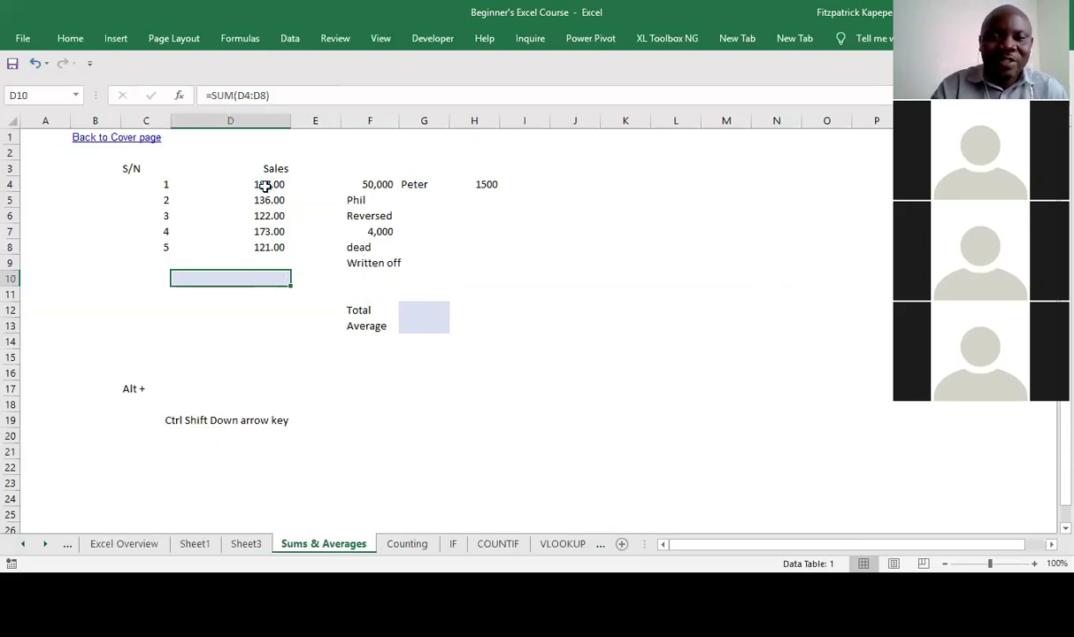
- Make the "Alt +" note in cell C17 bold
{"action": "left_click", "coordinate": [125, 388]}
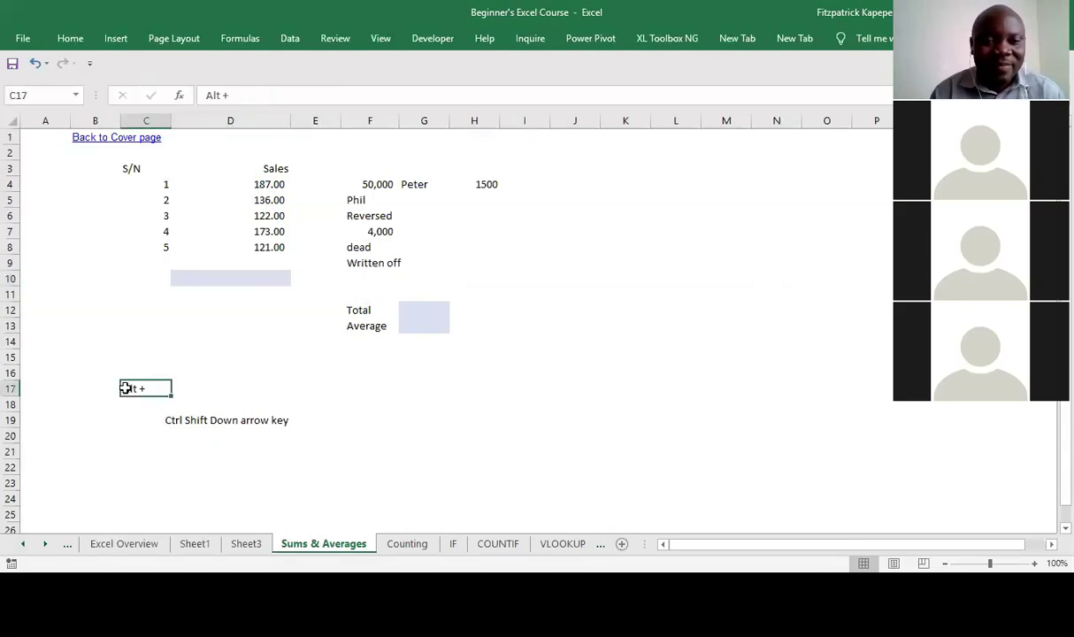
{"action": "right_click", "coordinate": [125, 389]}
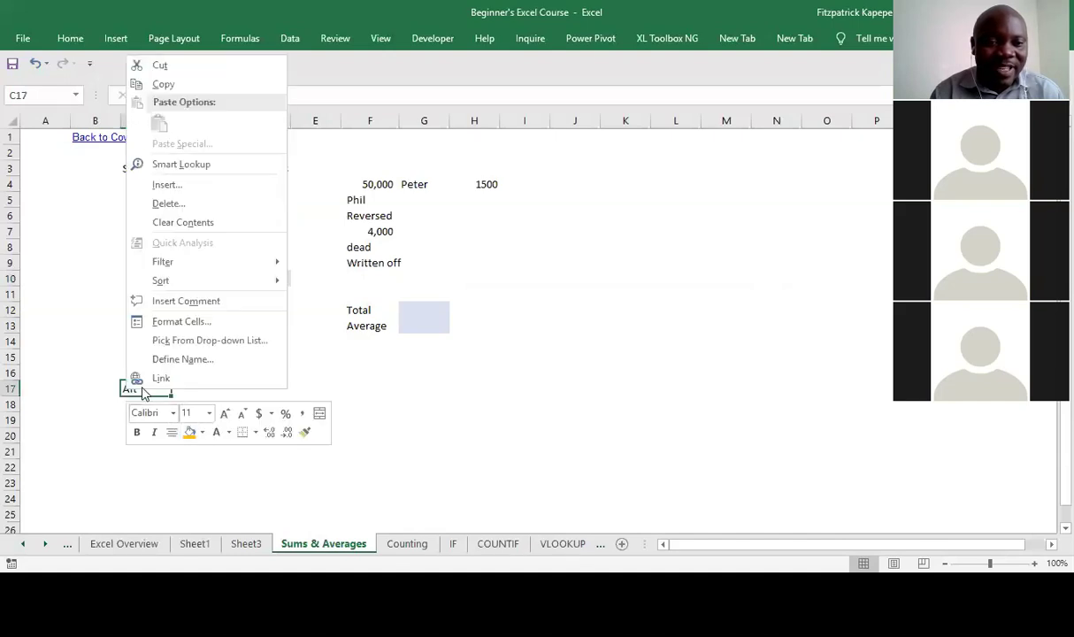
{"action": "key", "text": "Escape"}
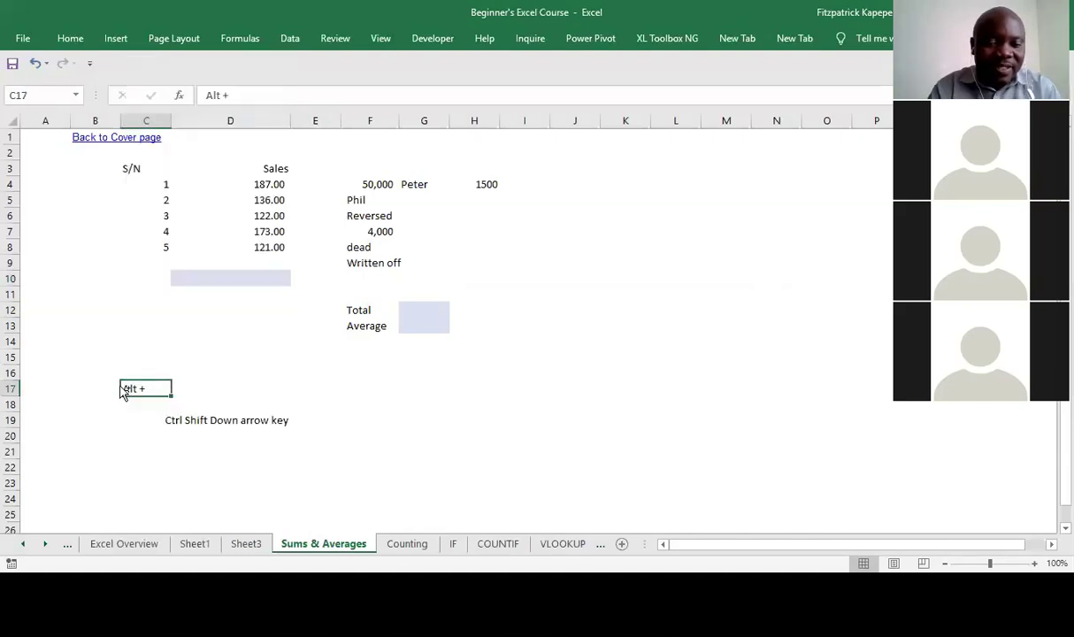
- Insert an AutoSum of D4:D9 in cell D10, inspect its formula, and clear the cell
{"action": "left_click", "coordinate": [257, 278]}
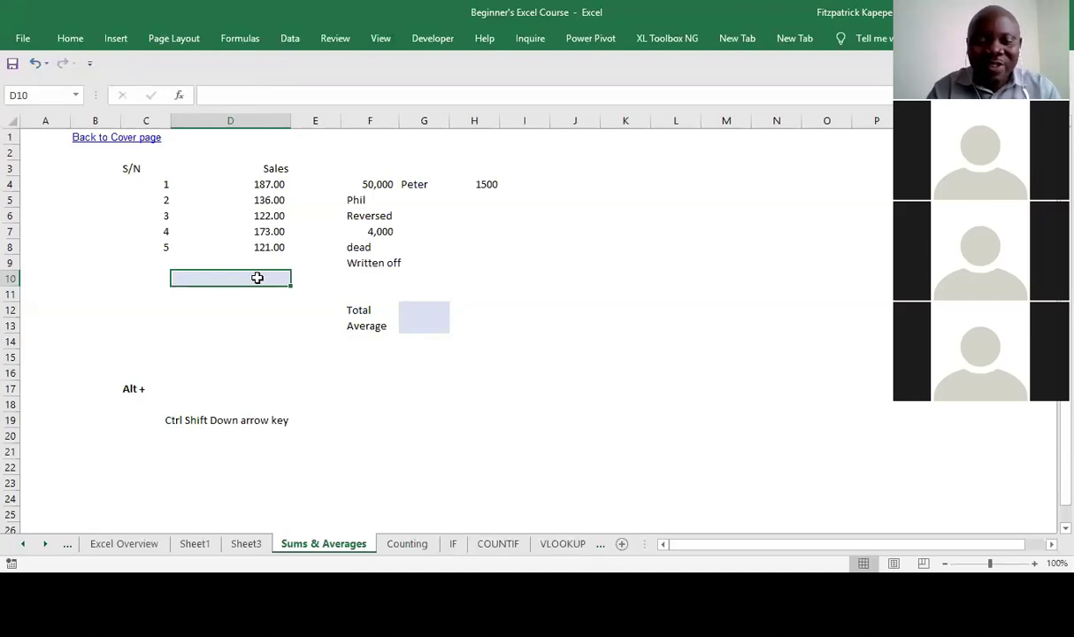
{"action": "key", "text": "alt+equal"}
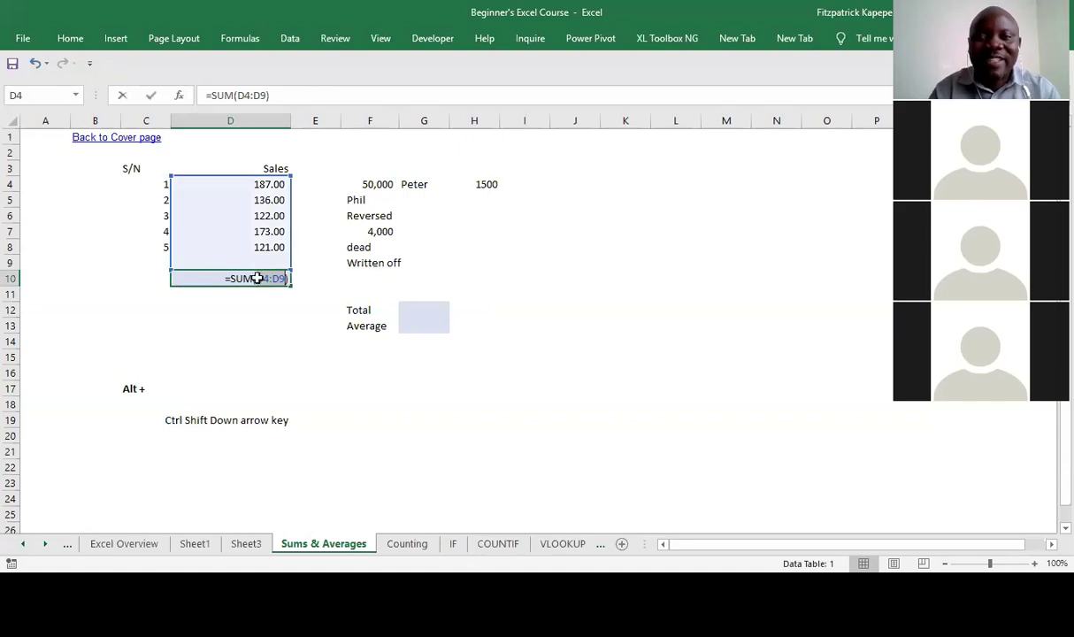
{"action": "key", "text": "Return"}
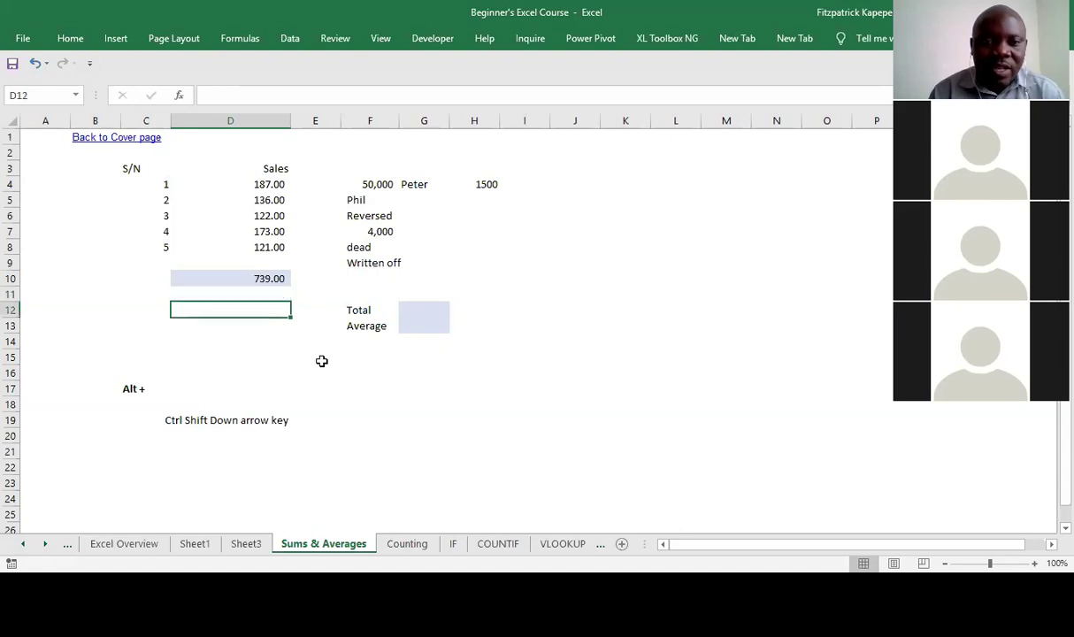
{"action": "key", "text": "Up"}
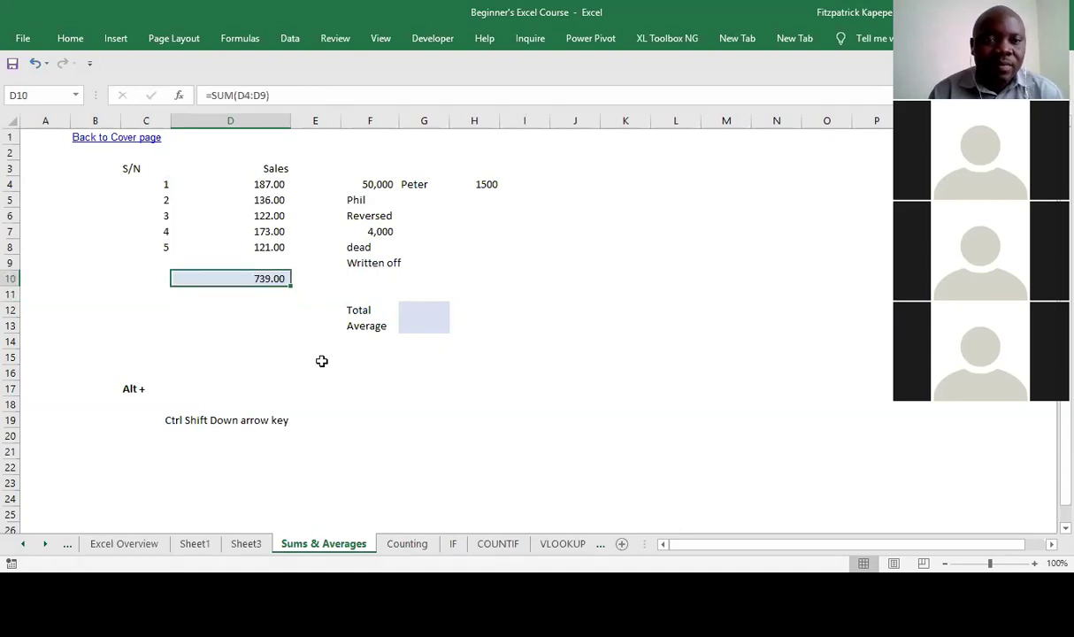
{"action": "double_click", "coordinate": [268, 277]}
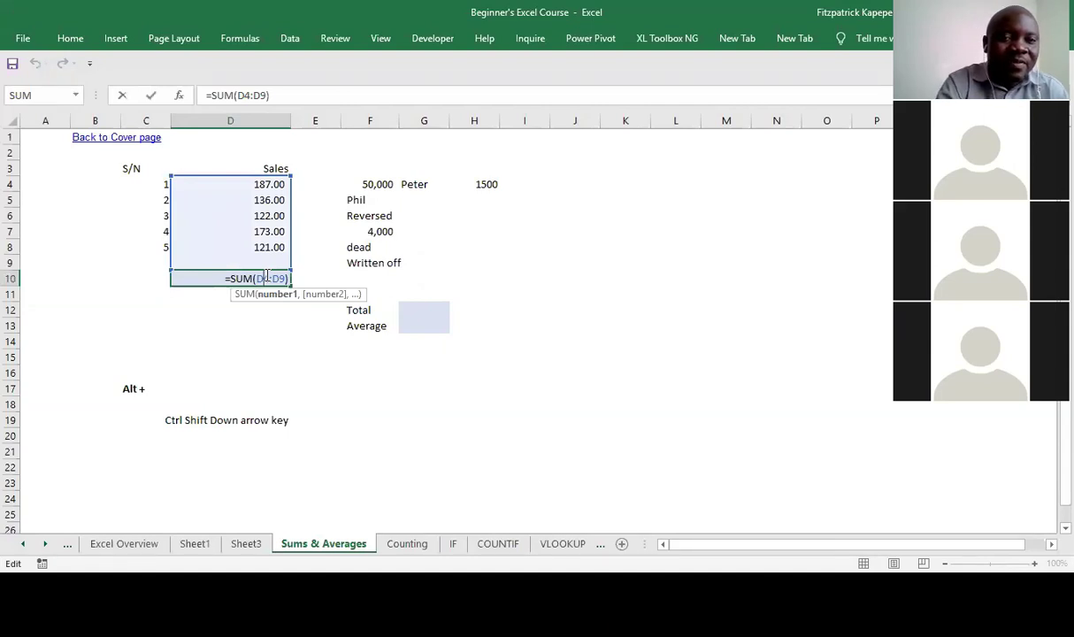
{"action": "key", "text": "Escape"}
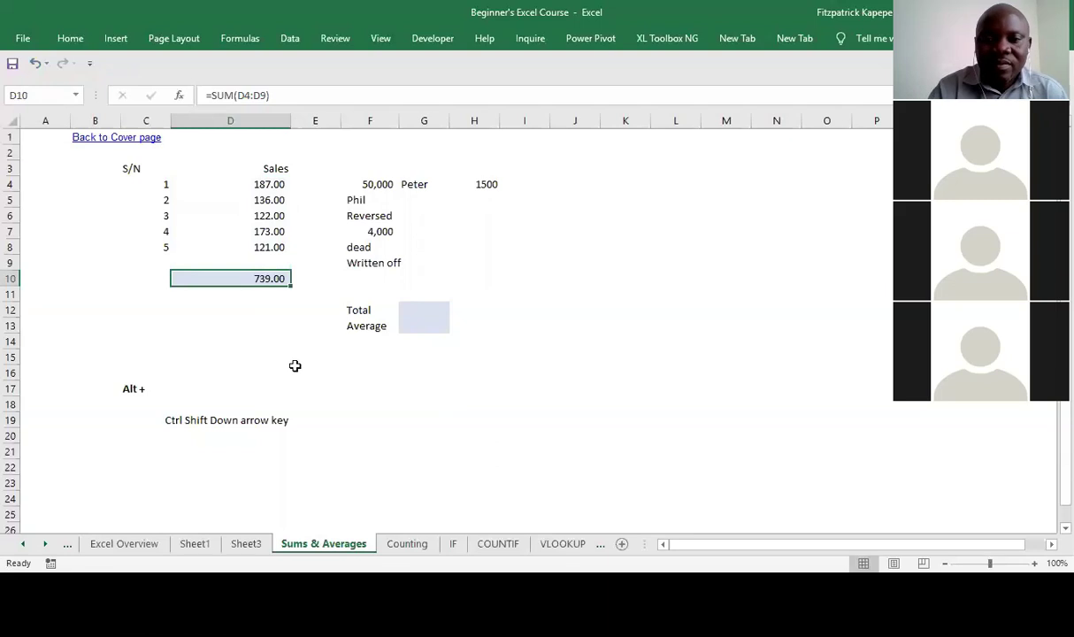
{"action": "key", "text": "Delete"}
- Practise the AutoSum of the Sales column in D10 three more times, clearing the cell after each one
{"action": "key", "text": "Down"}
{"action": "key", "text": "Up"}
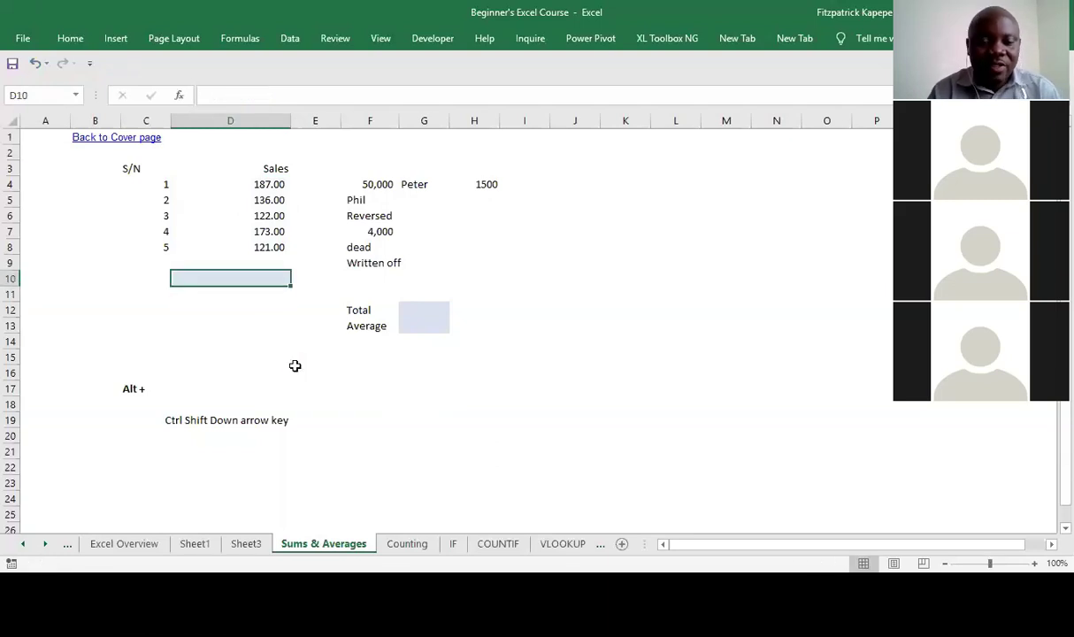
{"action": "key", "text": "alt+equal"}
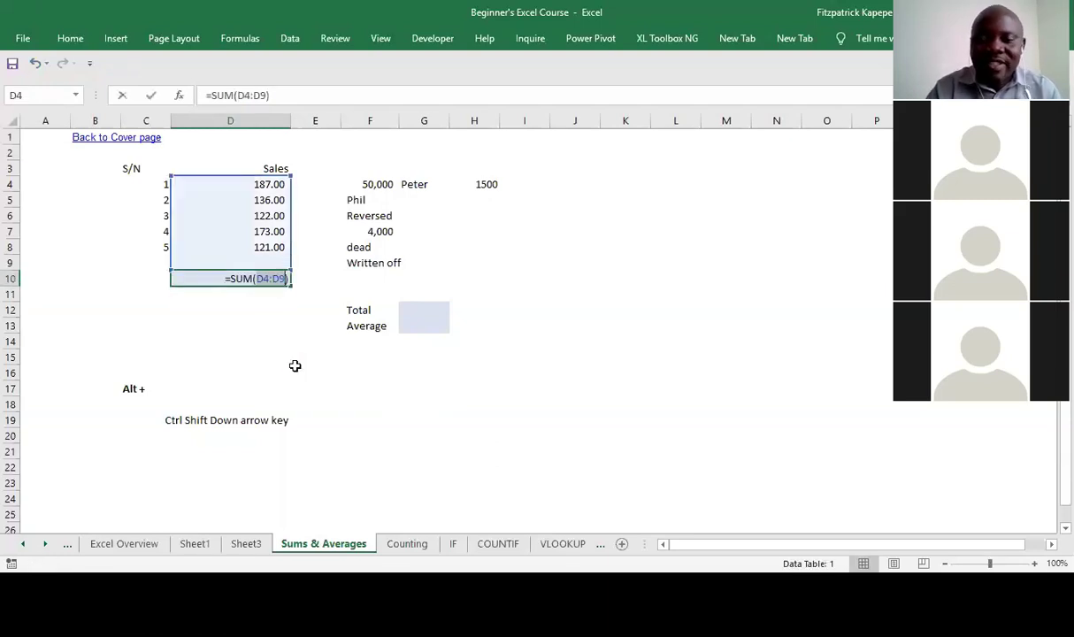
{"action": "key", "text": "Return"}
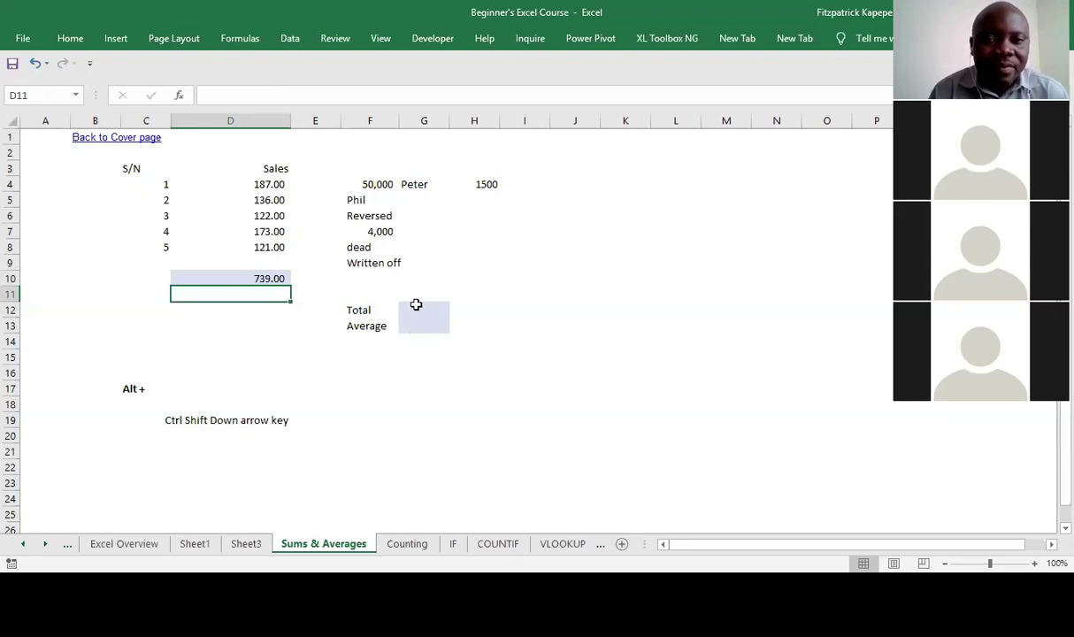
{"action": "left_click", "coordinate": [263, 278]}
{"action": "key", "text": "Delete"}
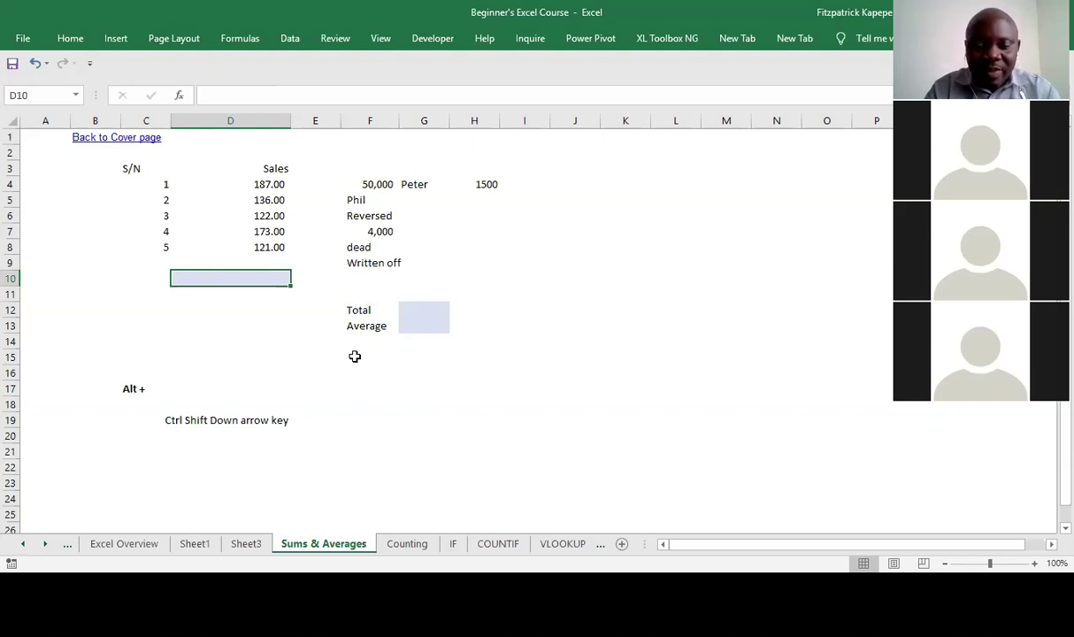
{"action": "key", "text": "alt+equal"}
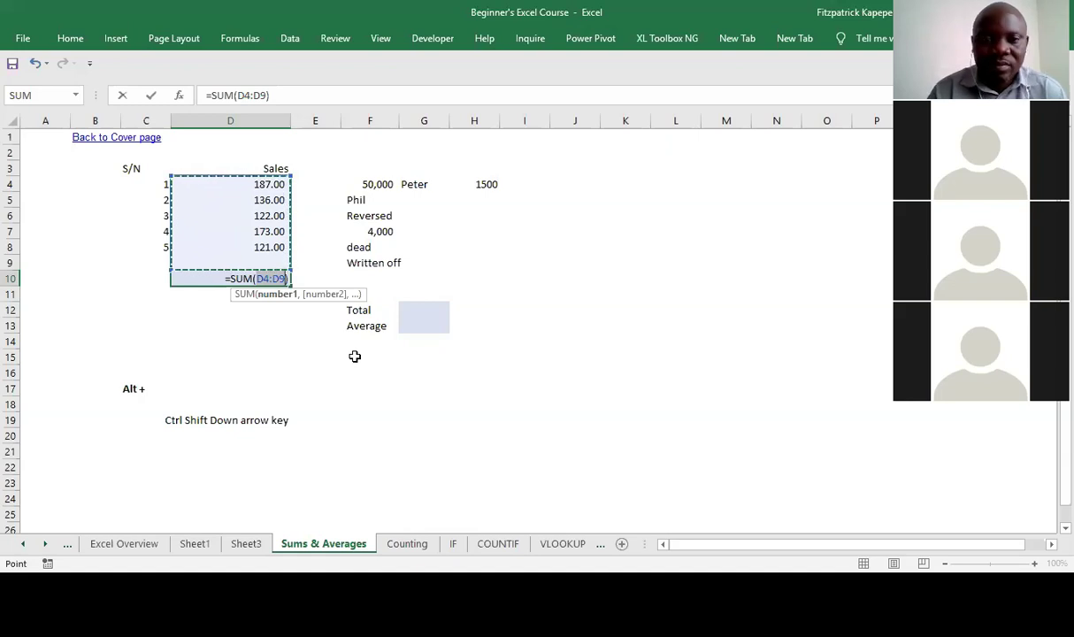
{"action": "key", "text": "Return"}
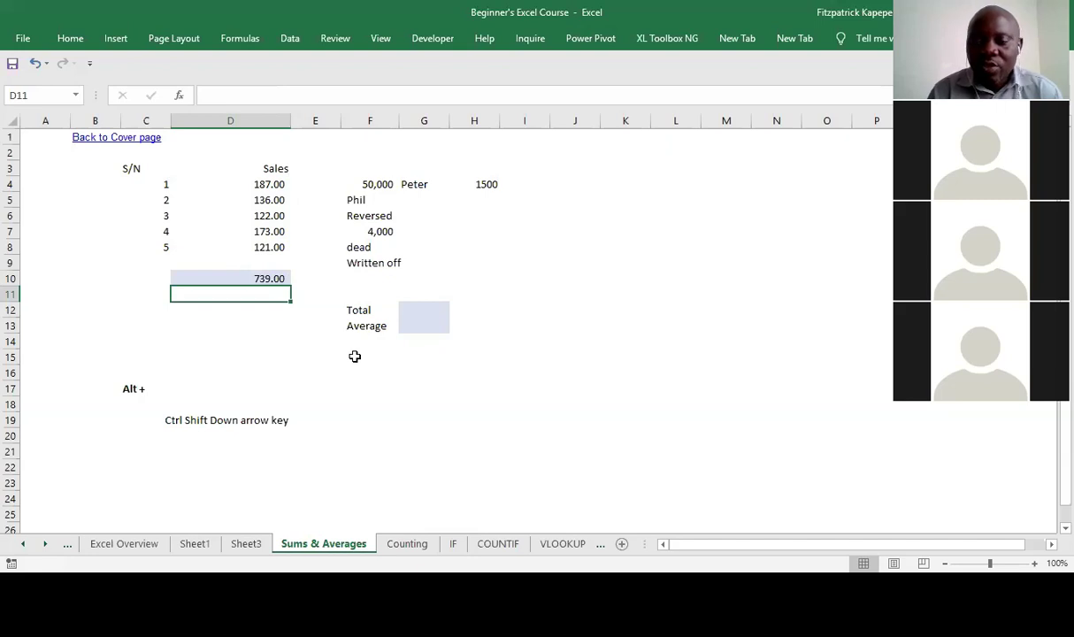
{"action": "key", "text": "Up"}
{"action": "key", "text": "Delete"}
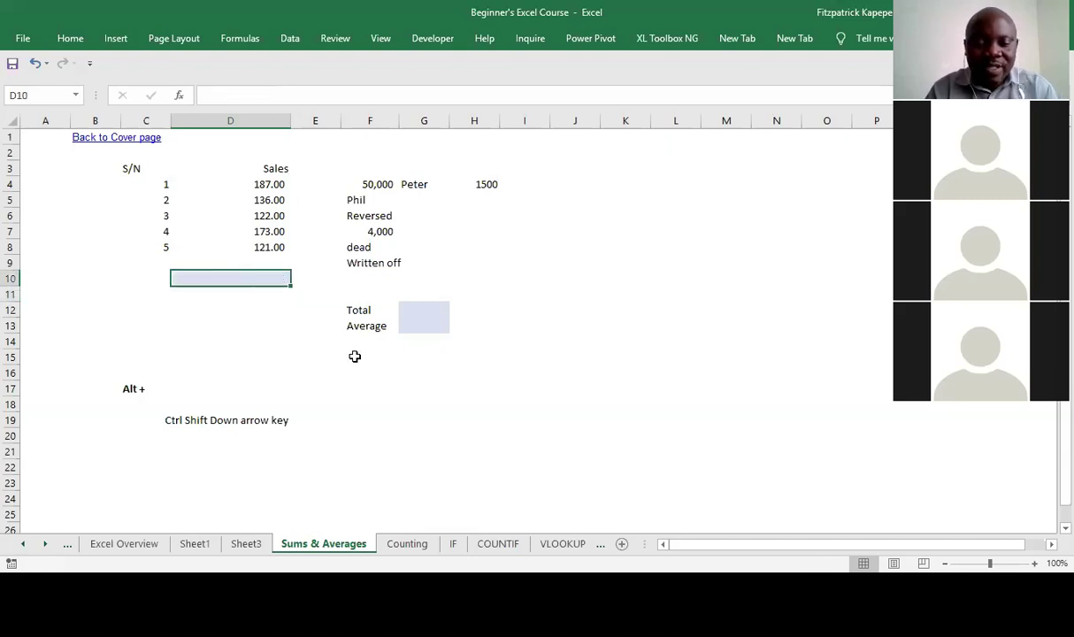
{"action": "key", "text": "alt+equal"}
{"action": "key", "text": "Return"}
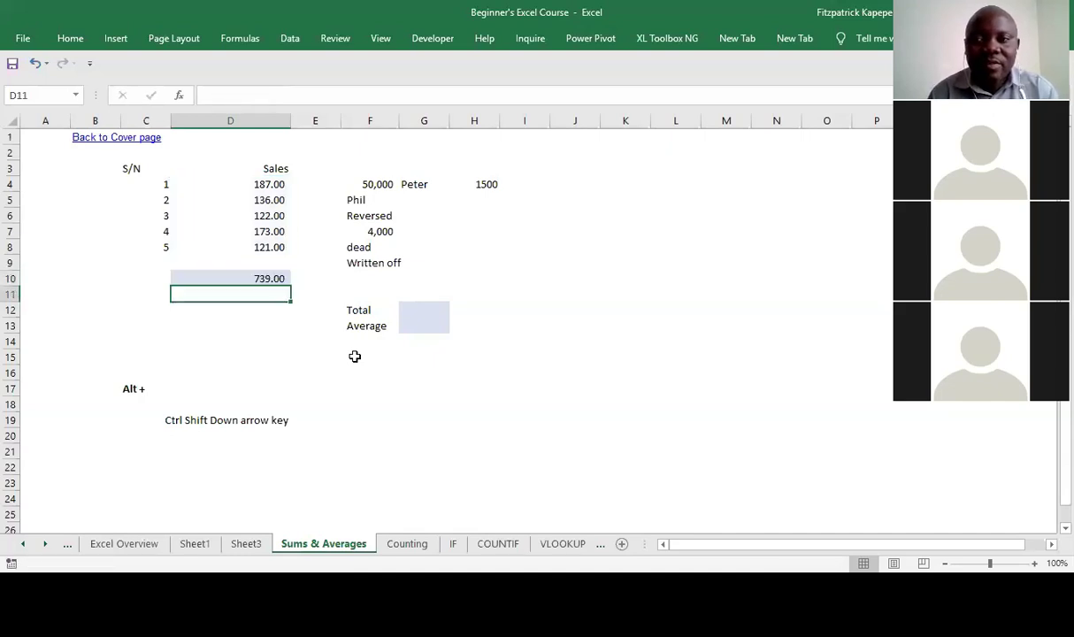
{"action": "key", "text": "Up"}
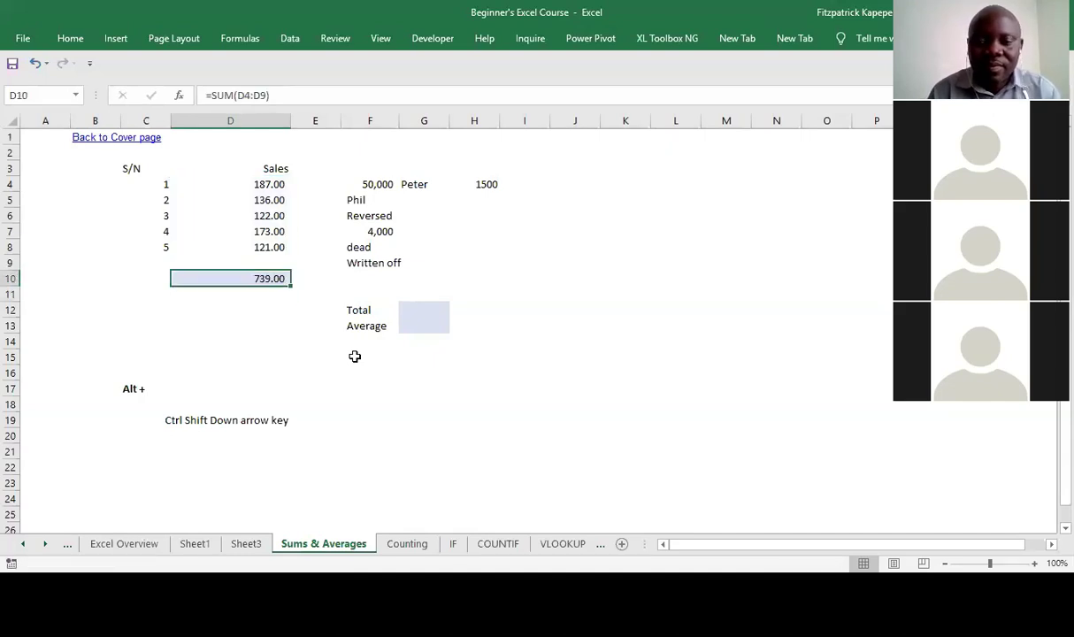
{"action": "key", "text": "Delete"}
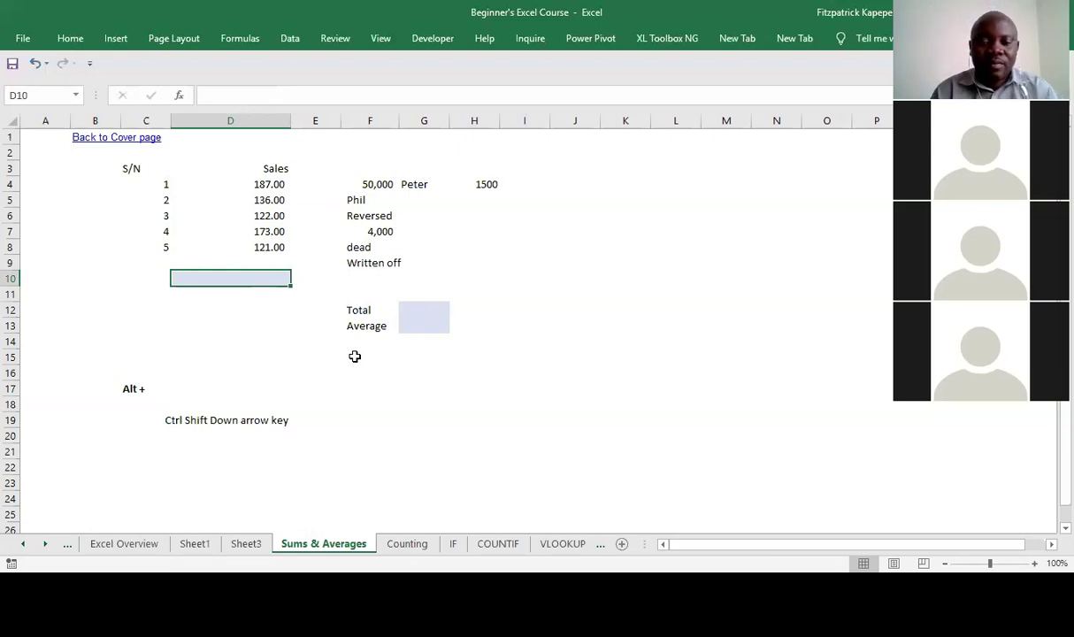
- Total the Sales column in cell D10 with AutoSum over D4:D9
{"action": "key", "text": "alt+equal"}
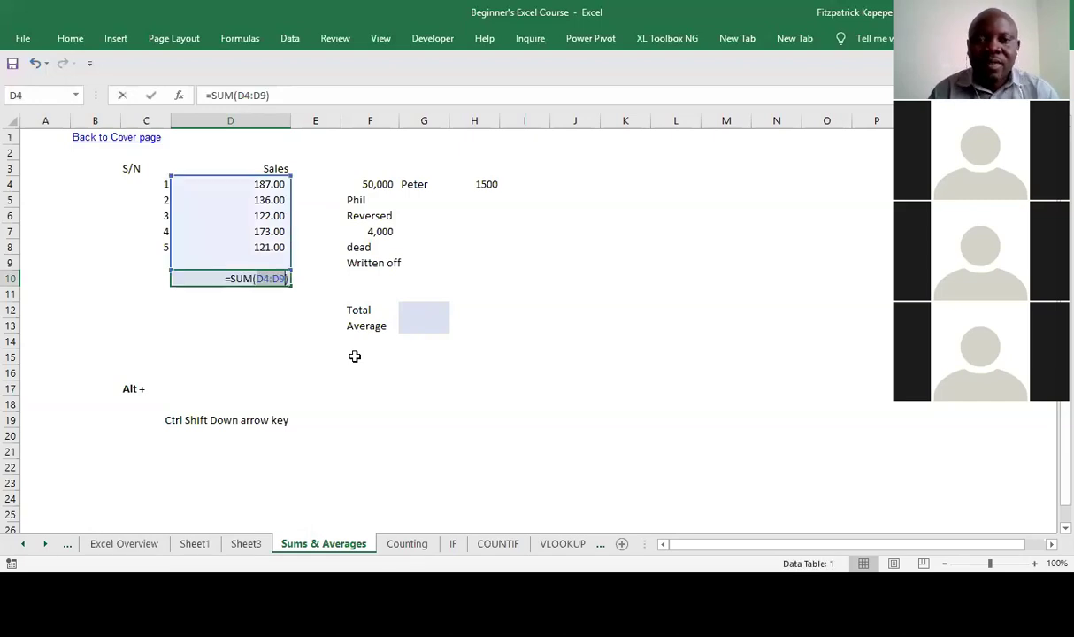
{"action": "key", "text": "Return"}
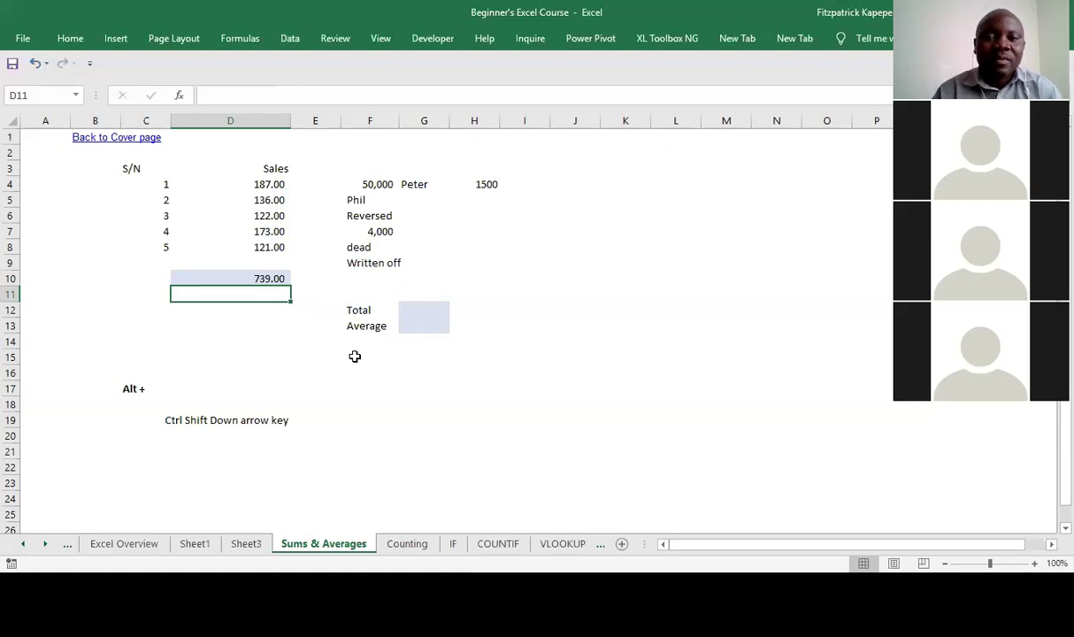
- Enter an AVERAGE function in cell G13 beside the Average label, with the block F4:H9 as its Number1 argument
{"action": "left_click", "coordinate": [407, 312]}
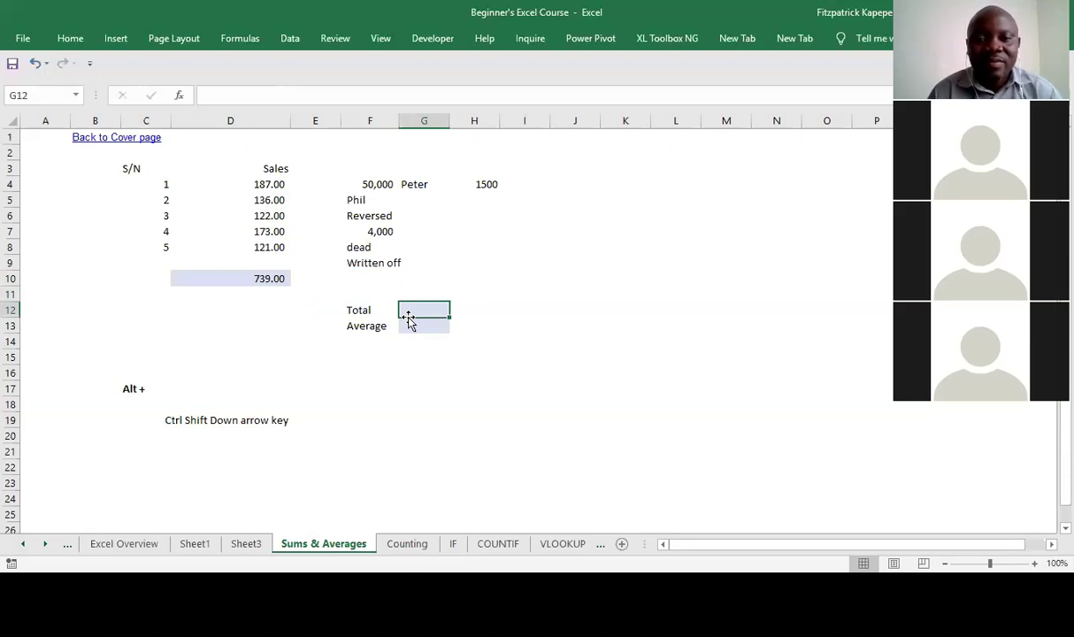
{"action": "left_click", "coordinate": [416, 326]}
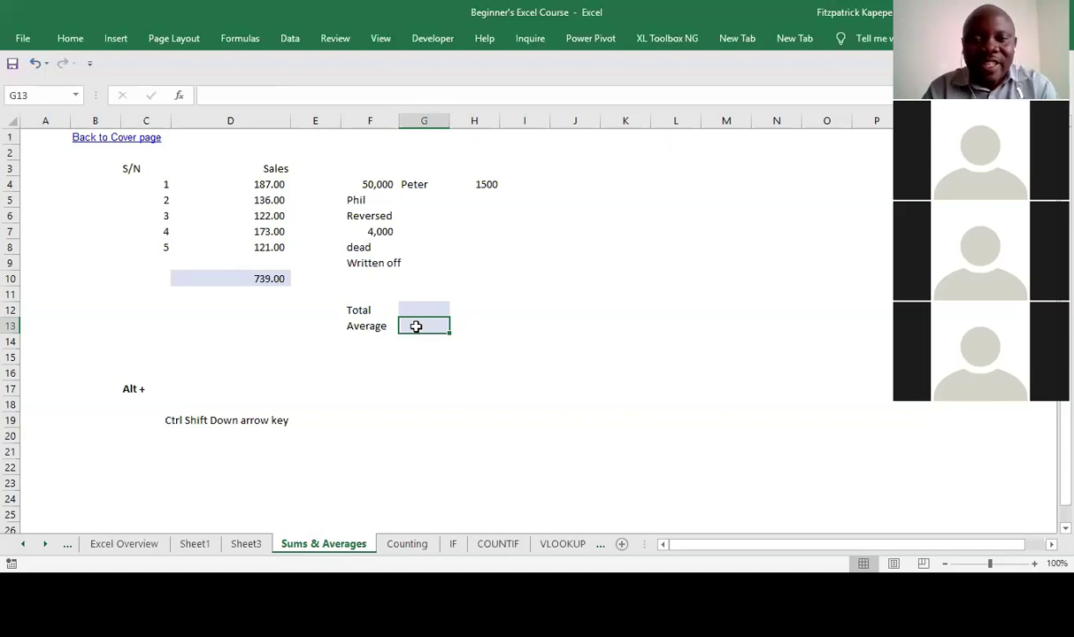
{"action": "type", "text": "="}
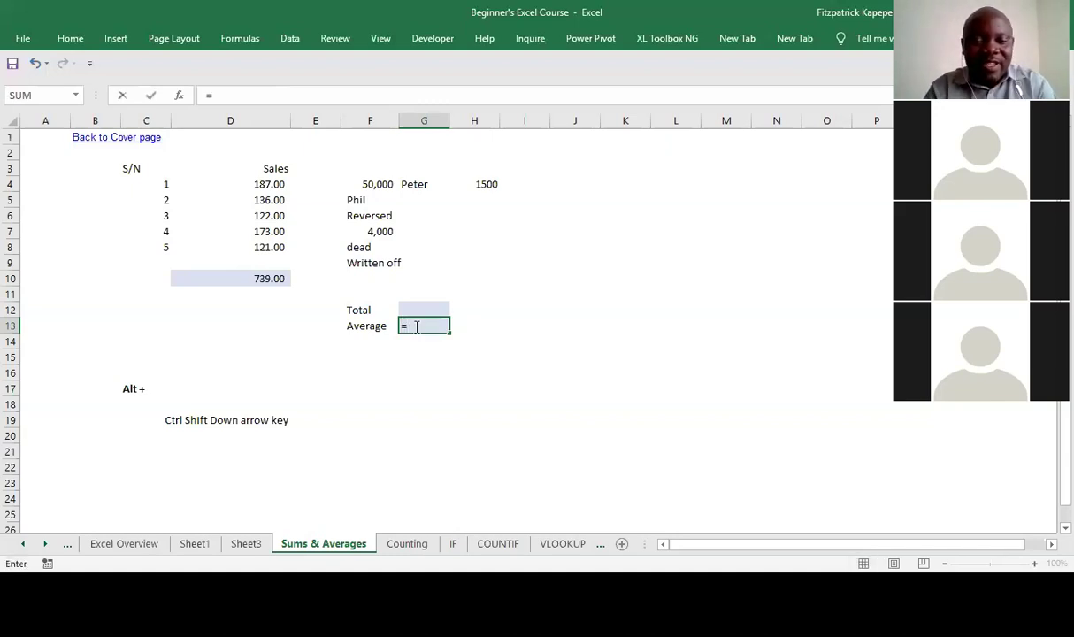
{"action": "type", "text": "aver"}
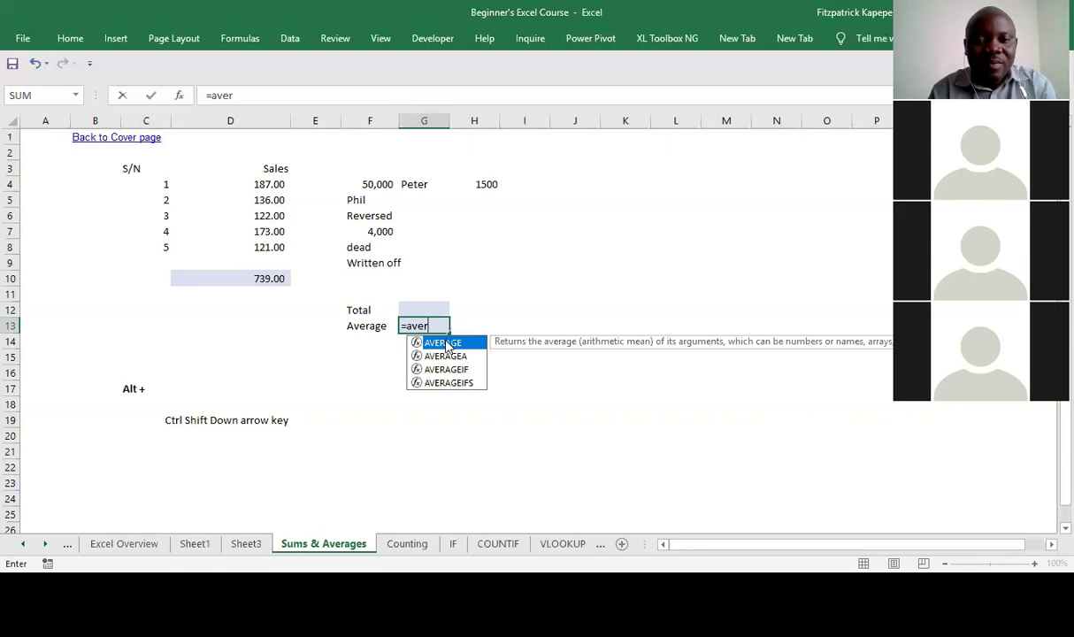
{"action": "double_click", "coordinate": [446, 349]}
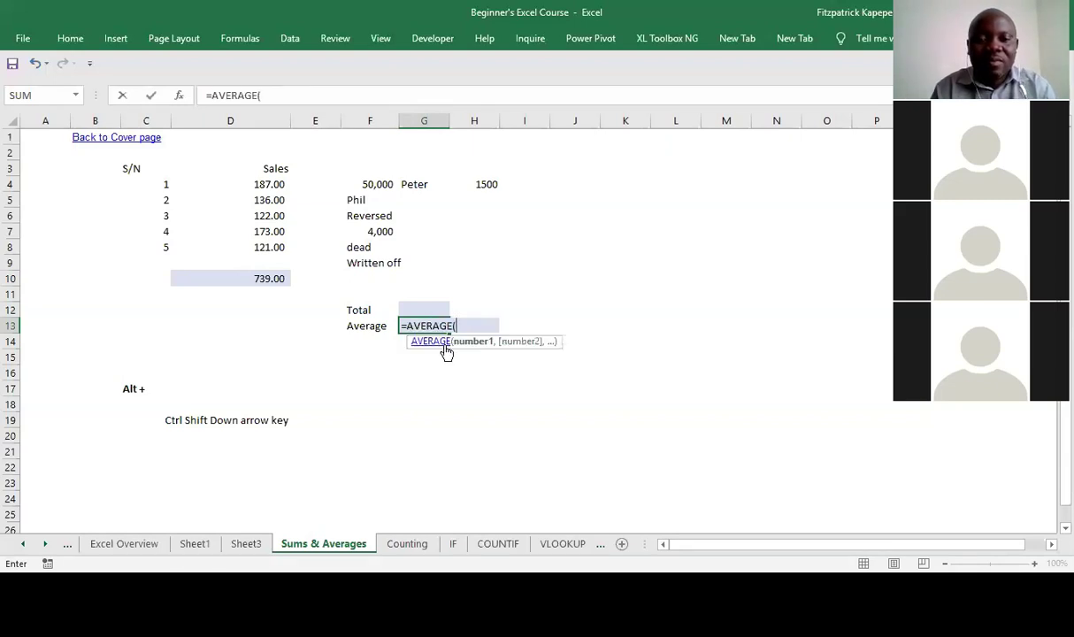
{"action": "key", "text": "ctrl+a"}
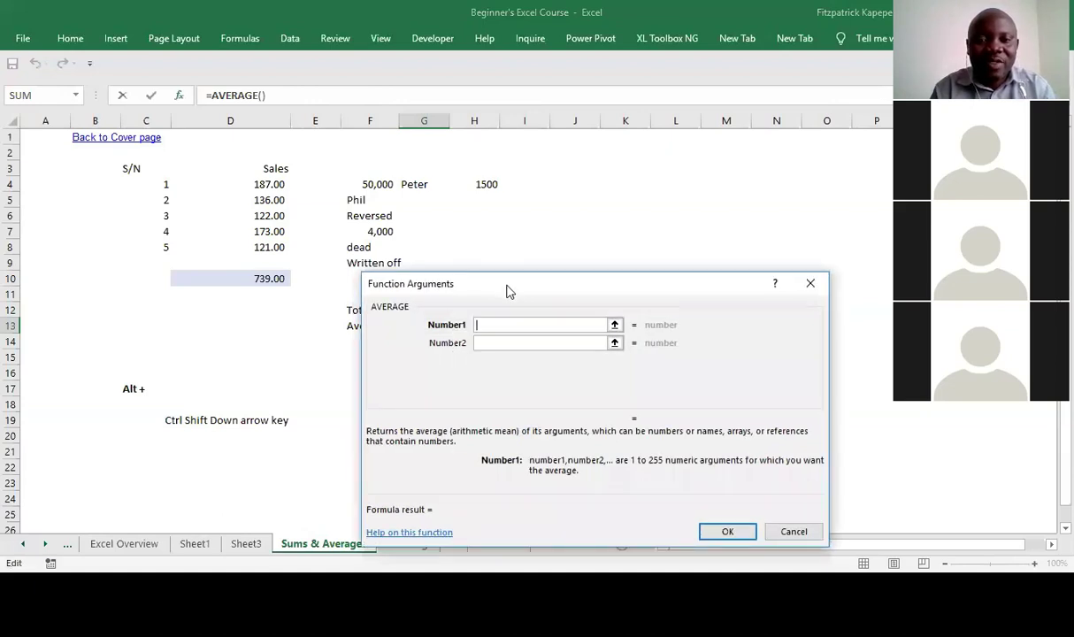
{"action": "left_click_drag", "start_coordinate": [507, 292], "coordinate": [383, 367]}
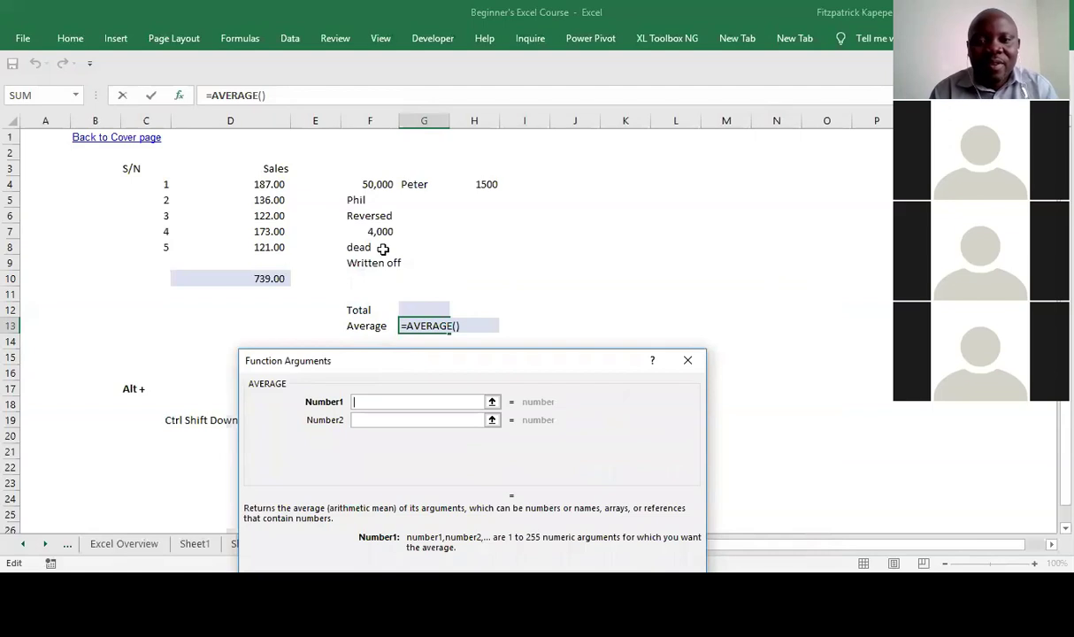
{"action": "left_click", "coordinate": [354, 183]}
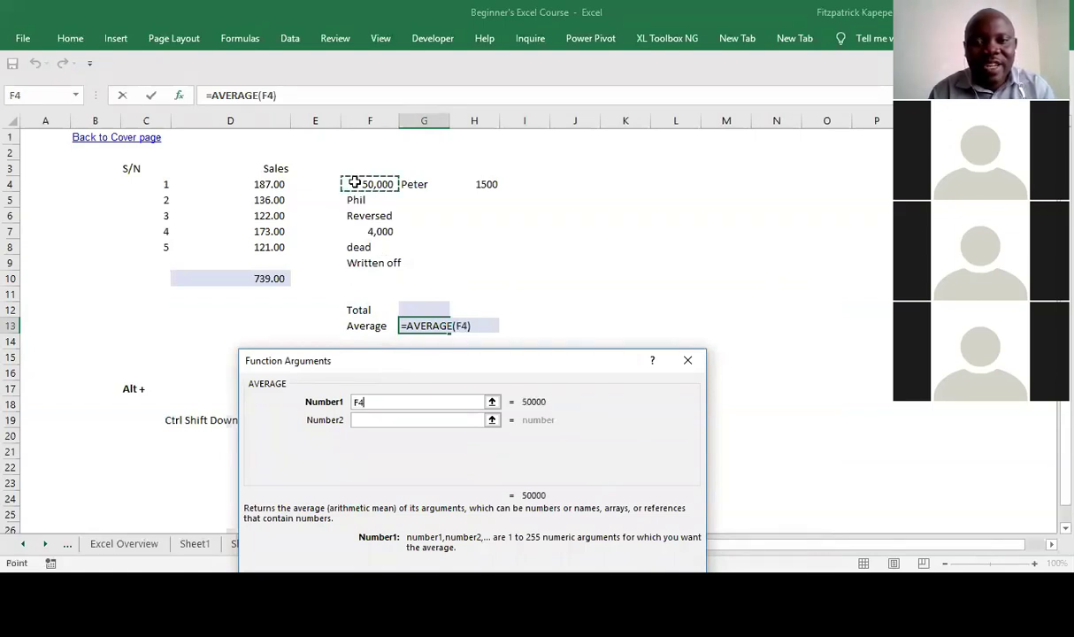
{"action": "left_click_drag", "start_coordinate": [354, 183], "coordinate": [462, 261]}
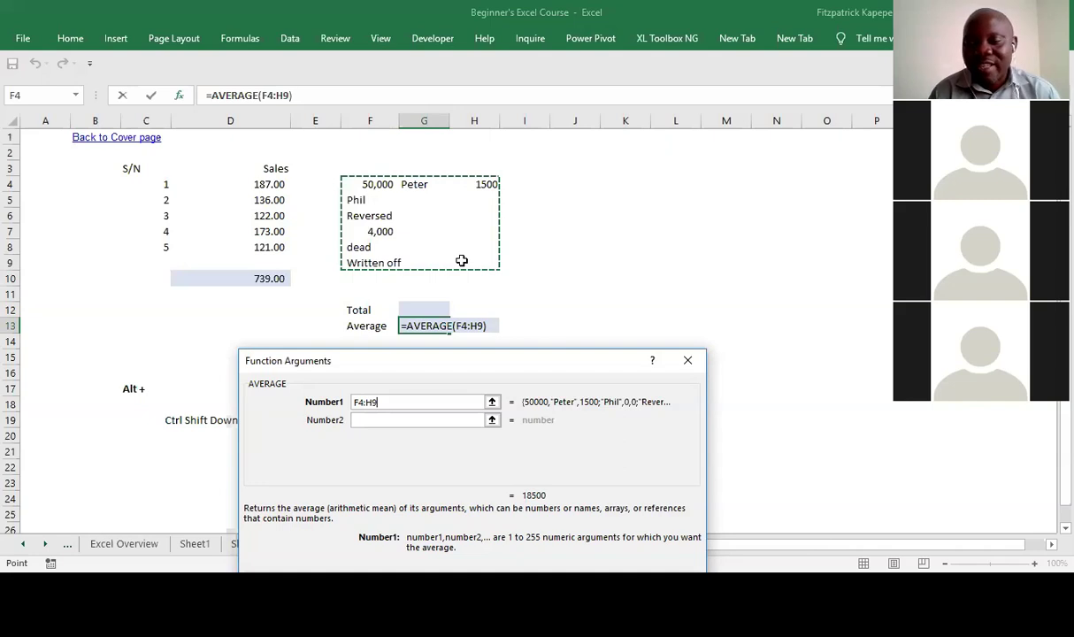
{"action": "key", "text": "Return"}
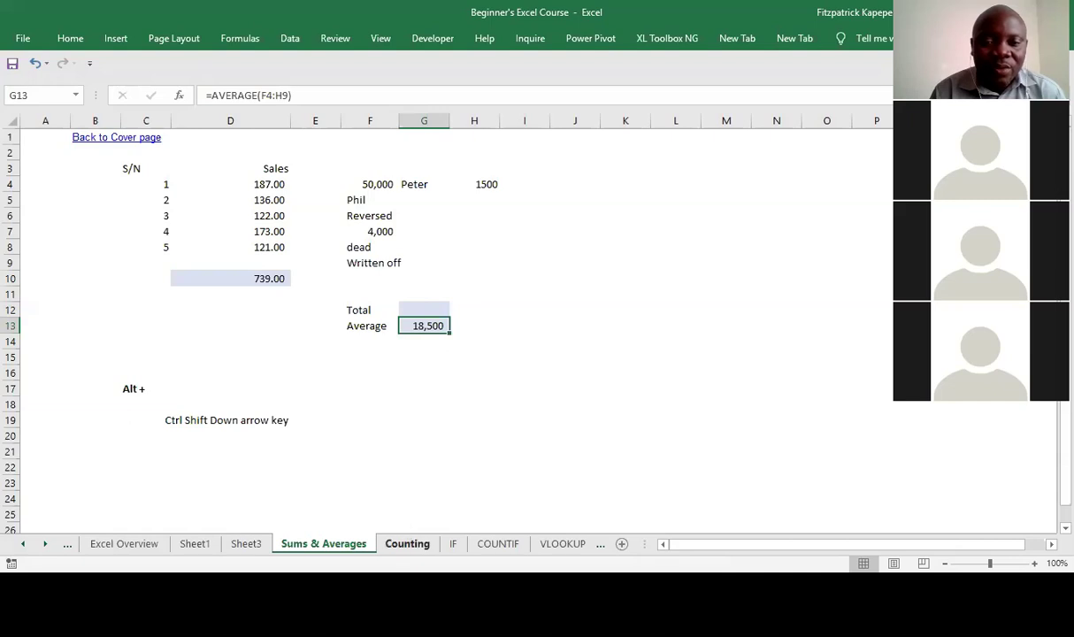
- Start a COUNT function in the yellow cell B5 of the Counting sheet and open its function arguments
{"action": "left_click", "coordinate": [407, 543]}
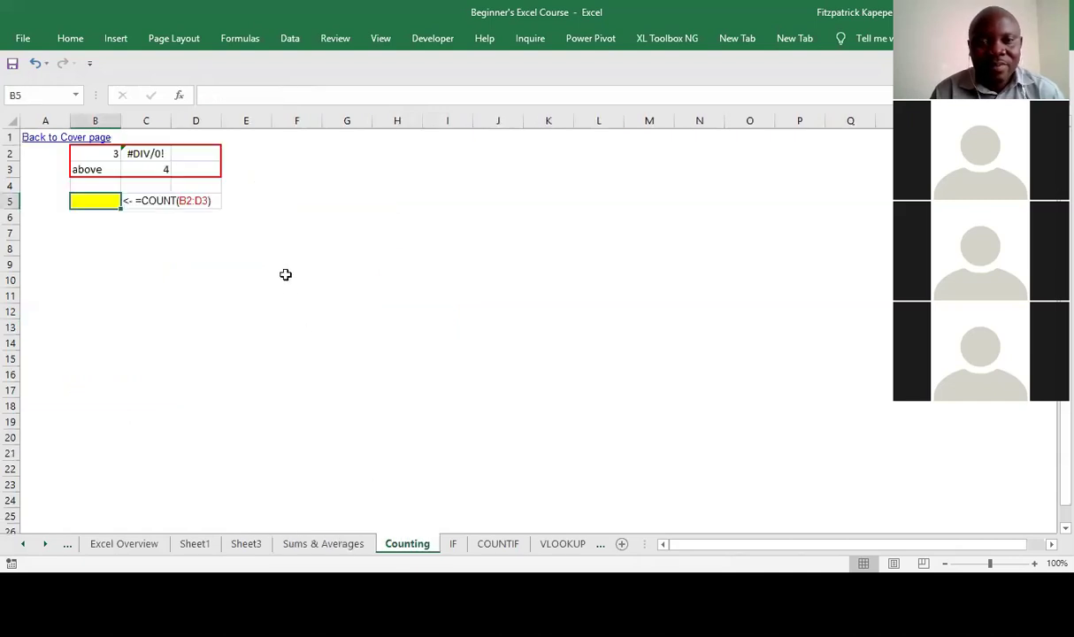
{"action": "left_click", "coordinate": [129, 296]}
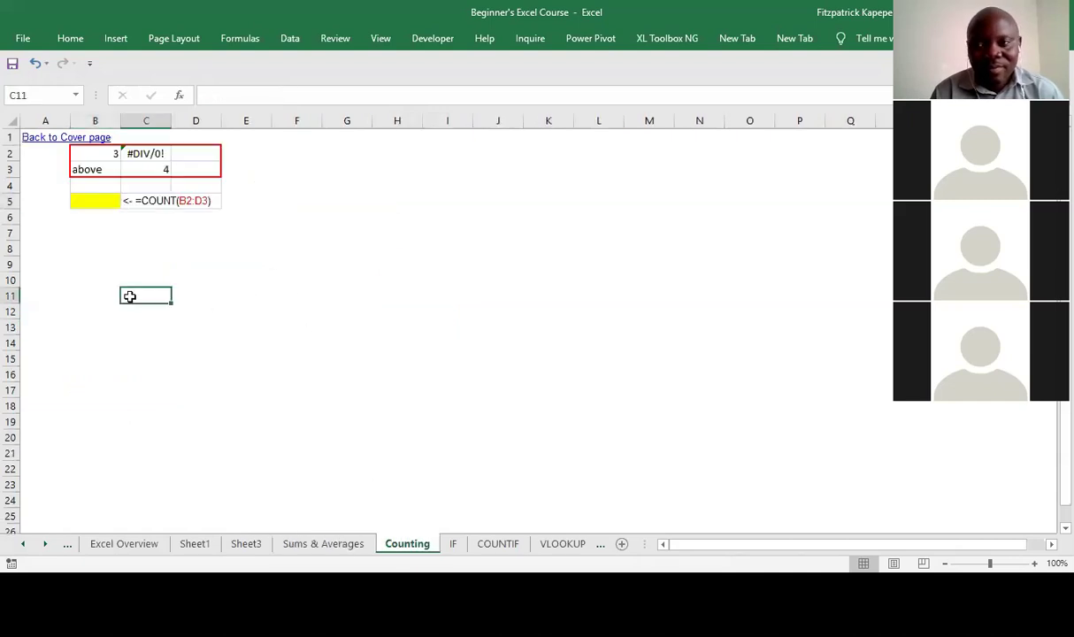
{"action": "left_click", "coordinate": [105, 250]}
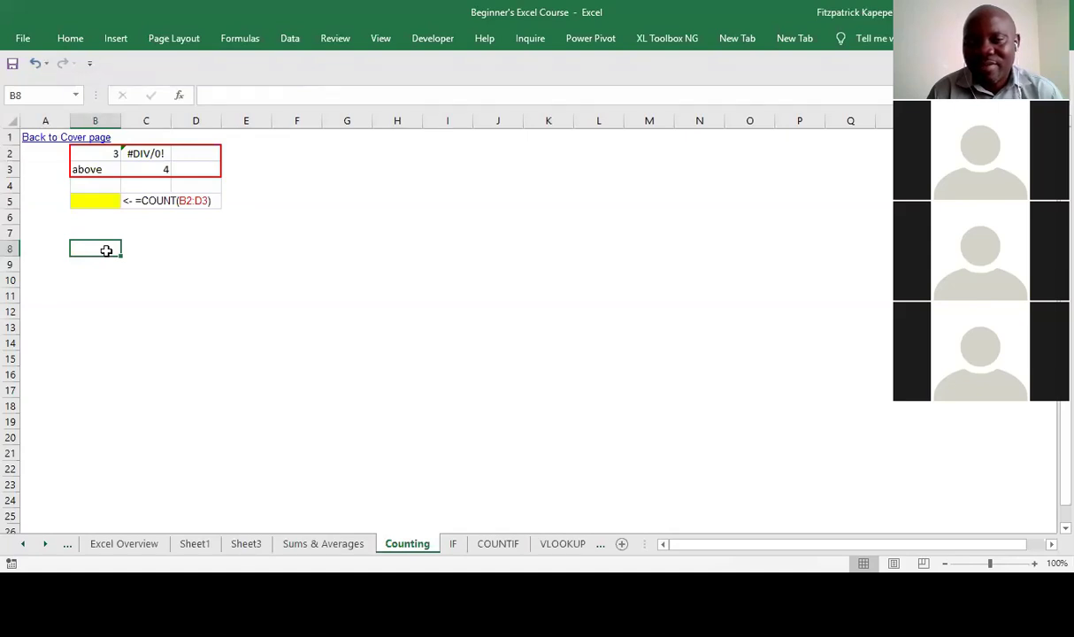
{"action": "key", "text": "Up"}
{"action": "key", "text": "Up"}
{"action": "key", "text": "Up"}
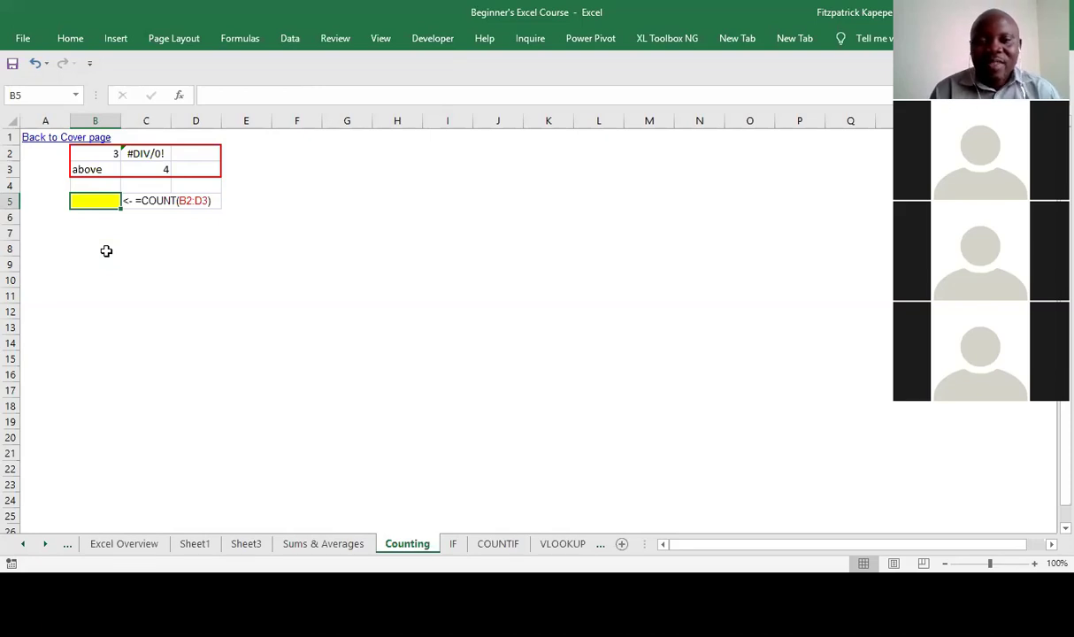
{"action": "type", "text": "="}
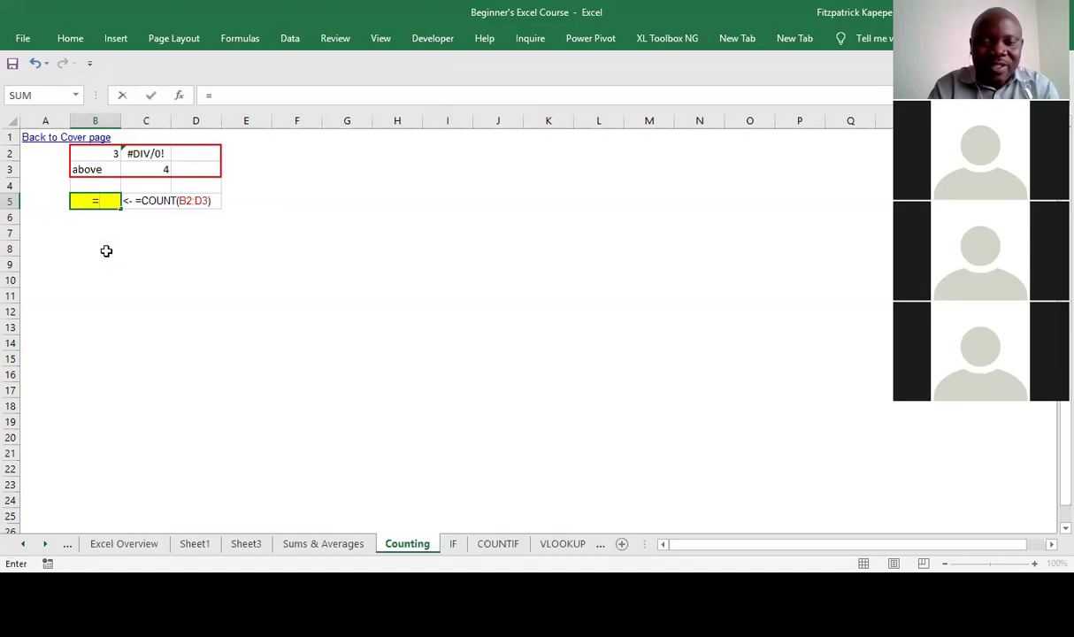
{"action": "type", "text": "count"}
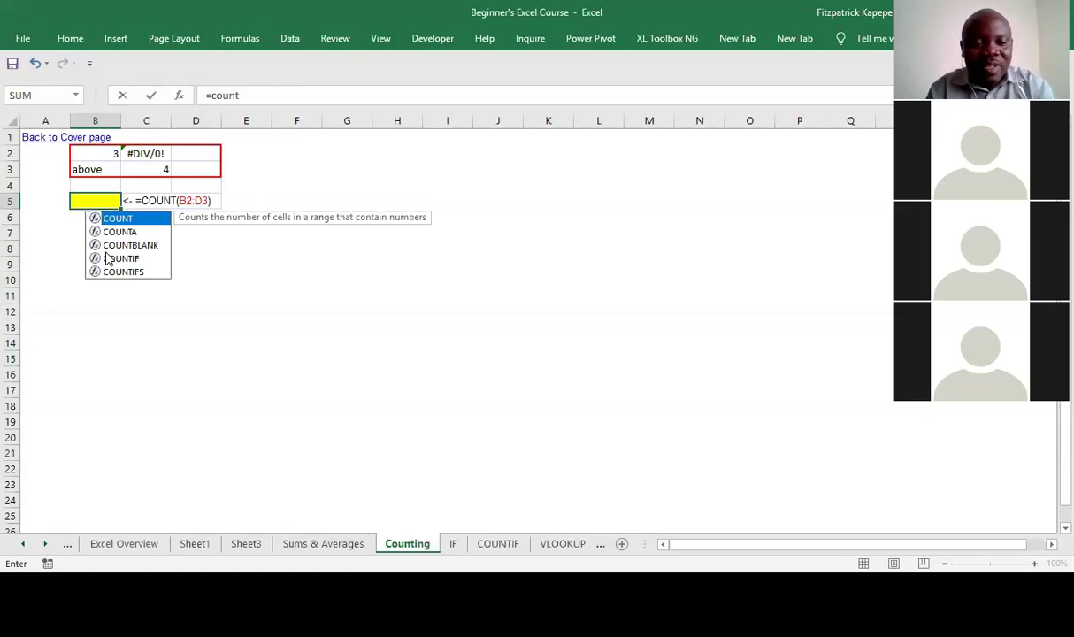
{"action": "key", "text": "Tab"}
{"action": "key", "text": "ctrl+a"}
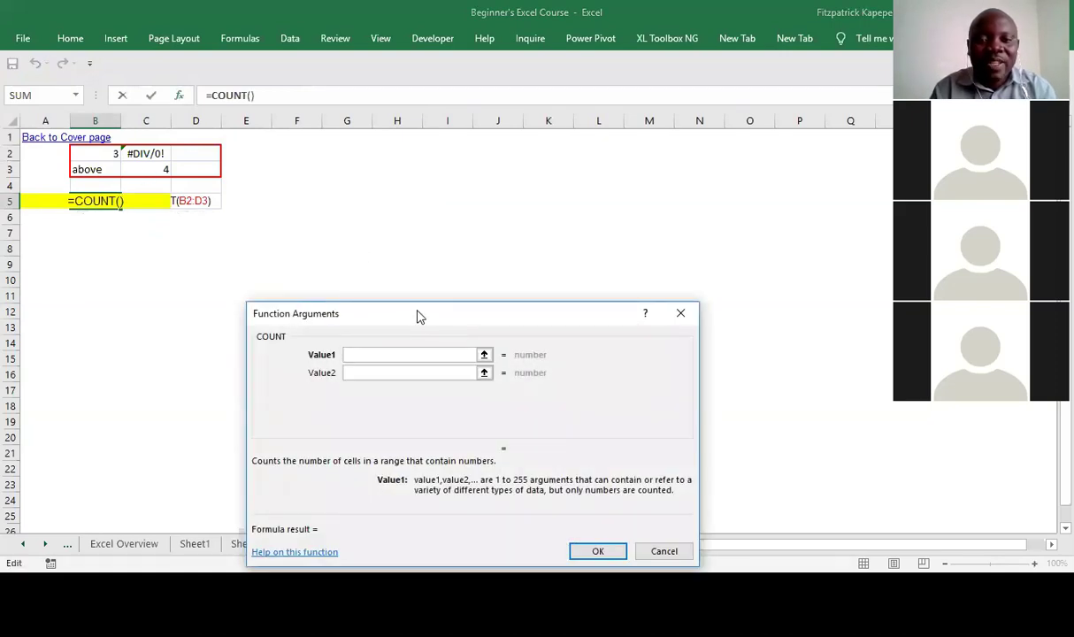
- Set the COUNT function's Value1 argument to the range B2:D3 and accept the formula
{"action": "left_click_drag", "start_coordinate": [420, 316], "coordinate": [282, 258]}
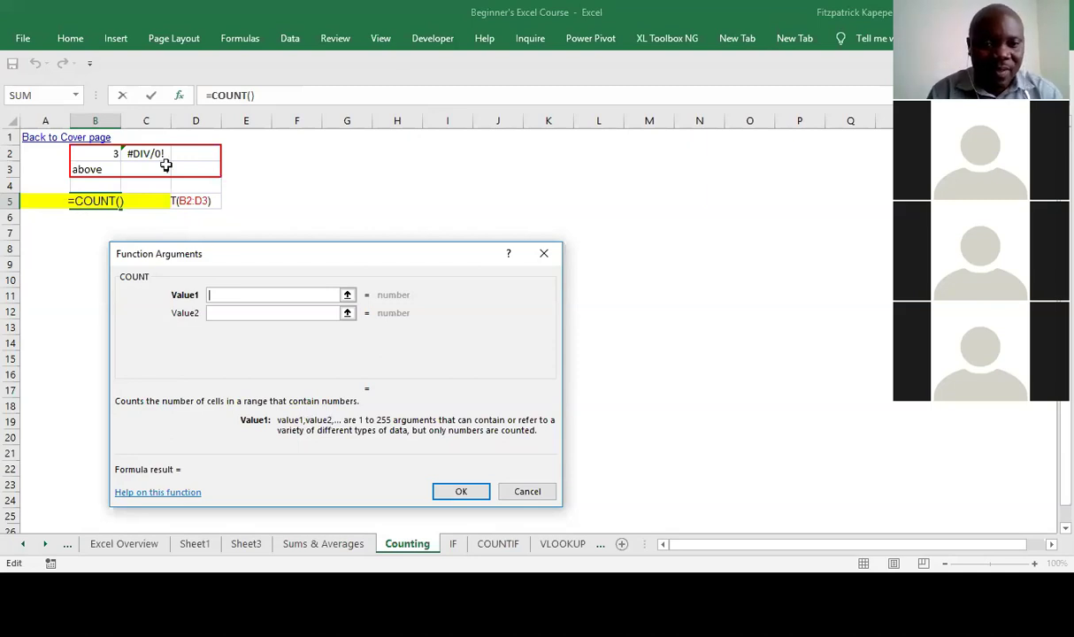
{"action": "left_click", "coordinate": [86, 149]}
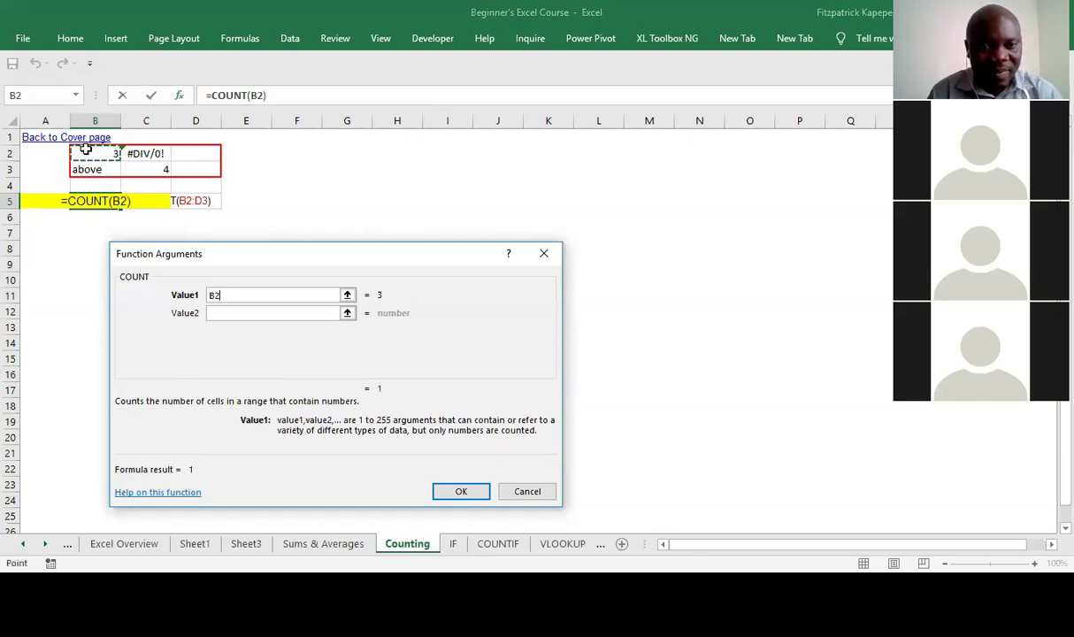
{"action": "left_click_drag", "start_coordinate": [183, 169], "coordinate": [183, 169]}
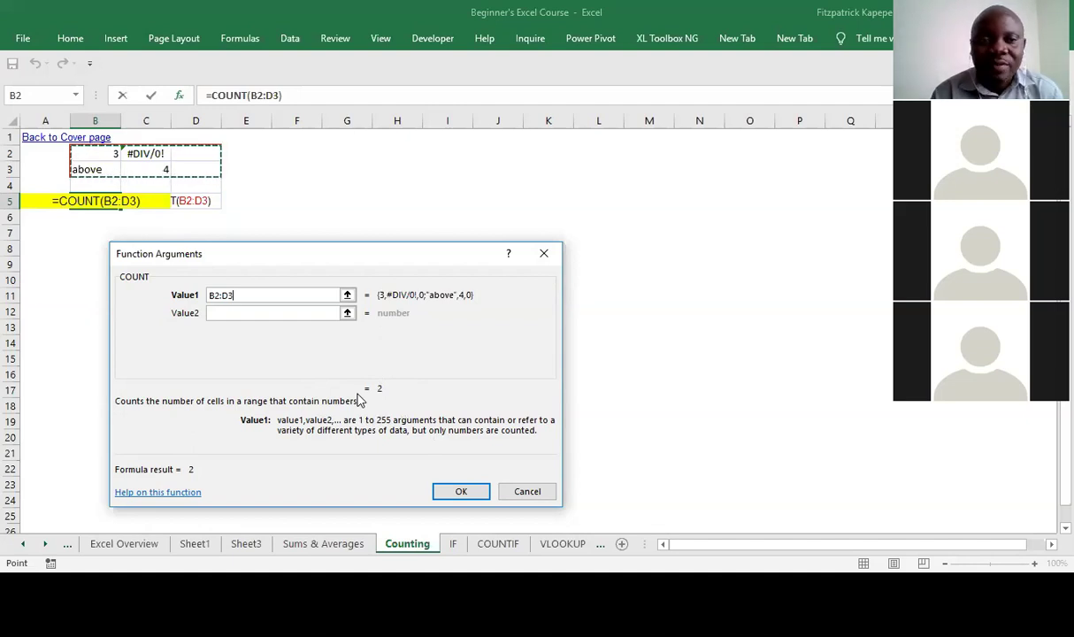
{"action": "key", "text": "Return"}
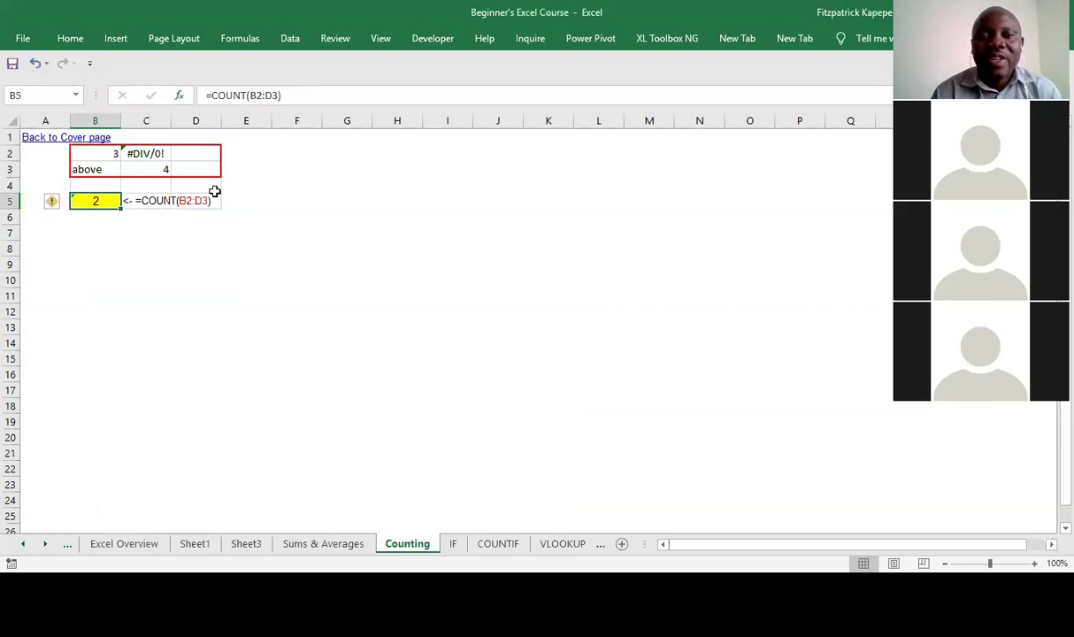
- Test the count by entering 6 in D2 and 4 in D3, and replace D3 with a first name as text
{"action": "left_click", "coordinate": [193, 155]}
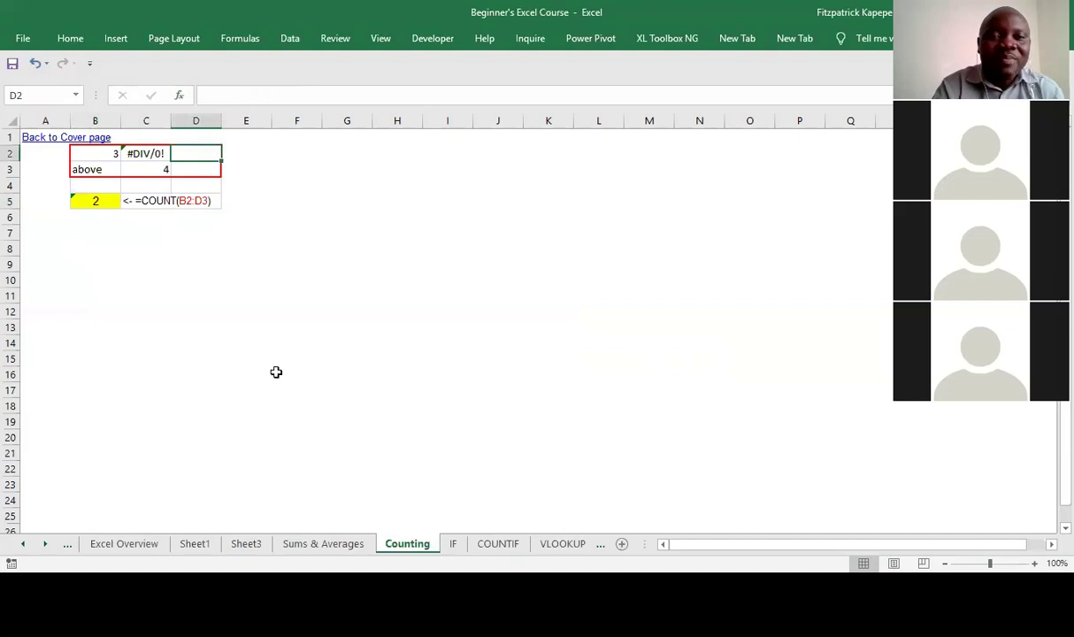
{"action": "type", "text": "6"}
{"action": "key", "text": "Return"}
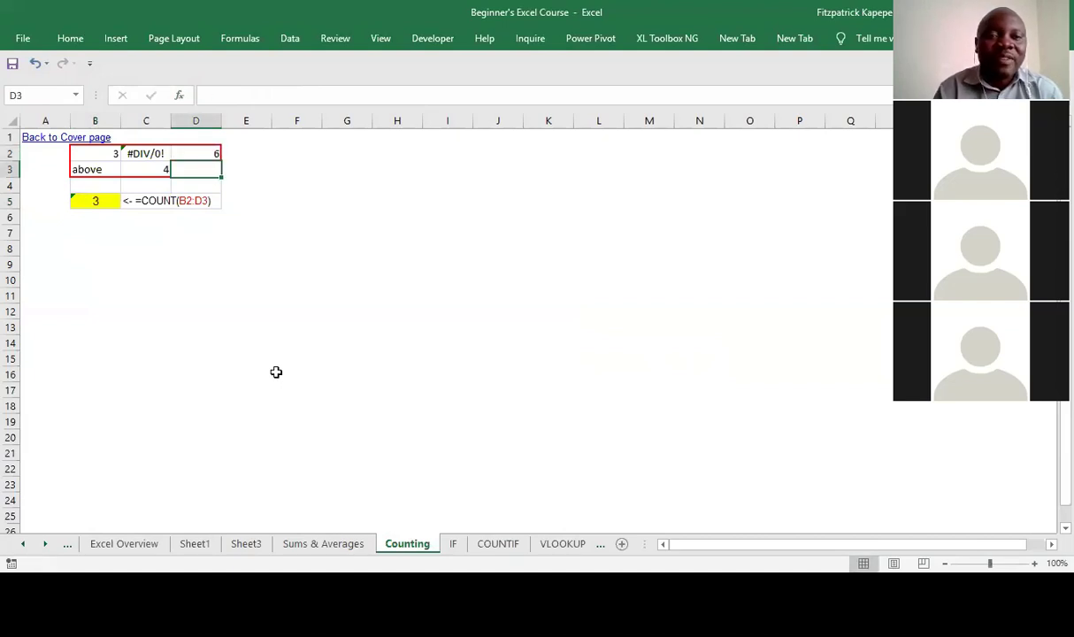
{"action": "type", "text": "4"}
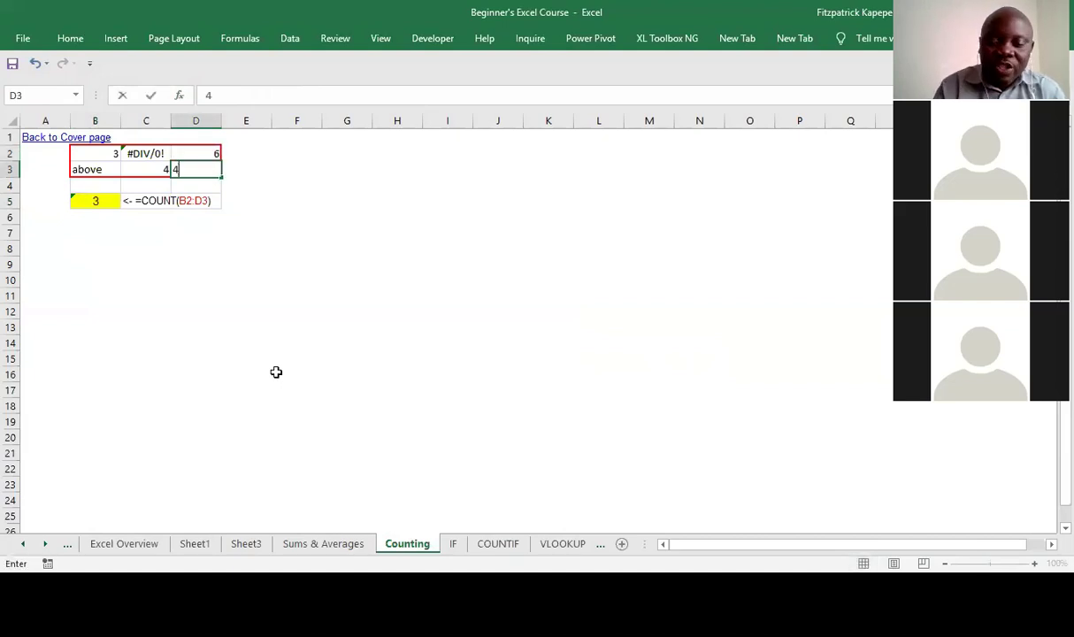
{"action": "key", "text": "Return"}
{"action": "key", "text": "Up"}
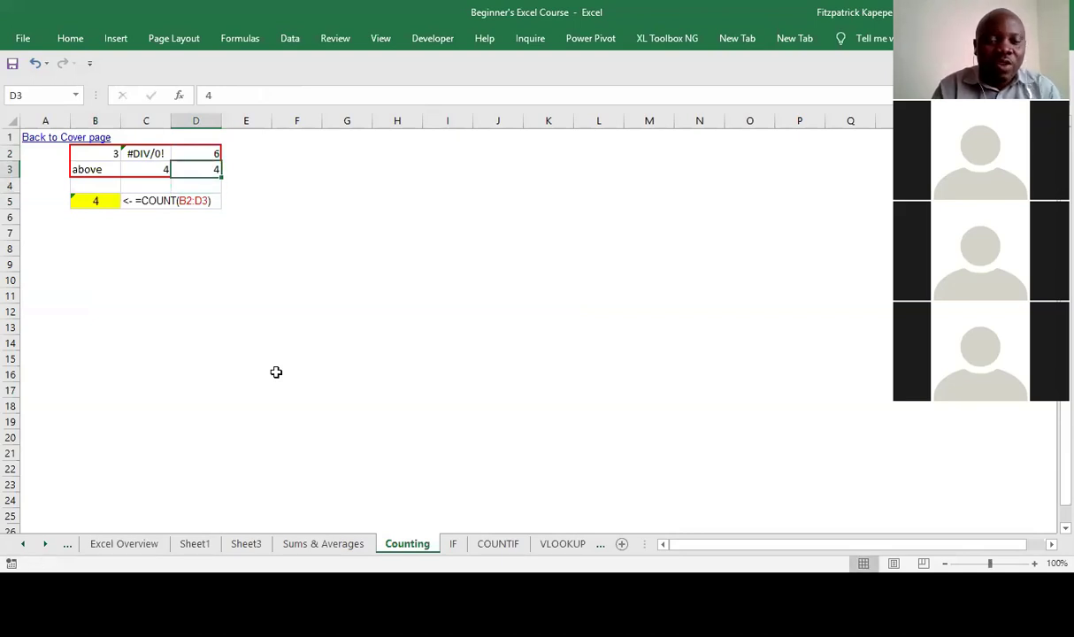
{"action": "type", "text": "Tamy"}
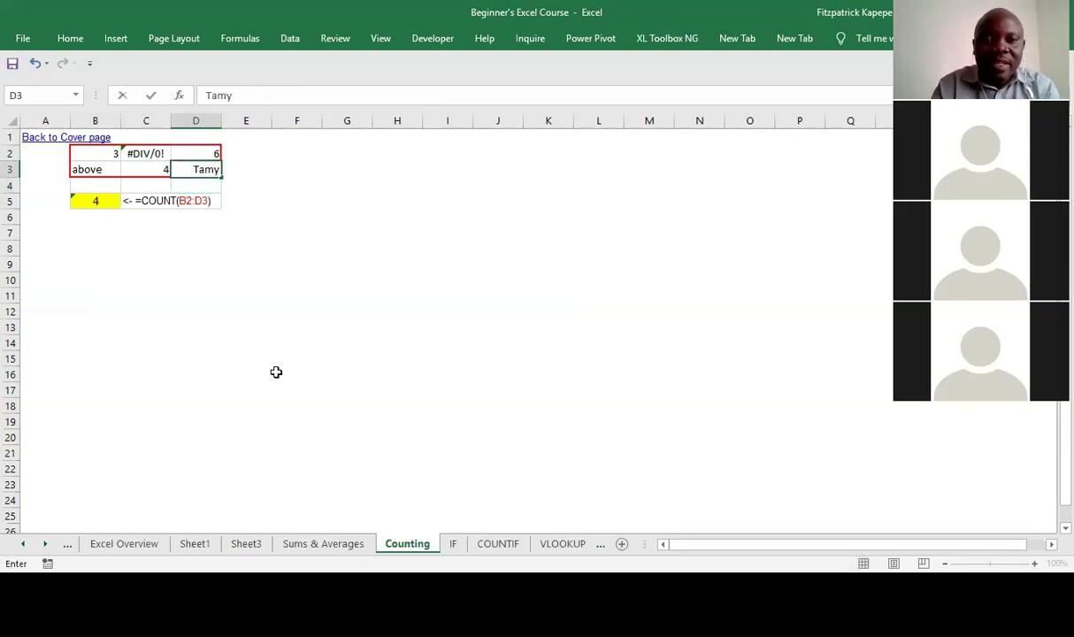
{"action": "key", "text": "Return"}
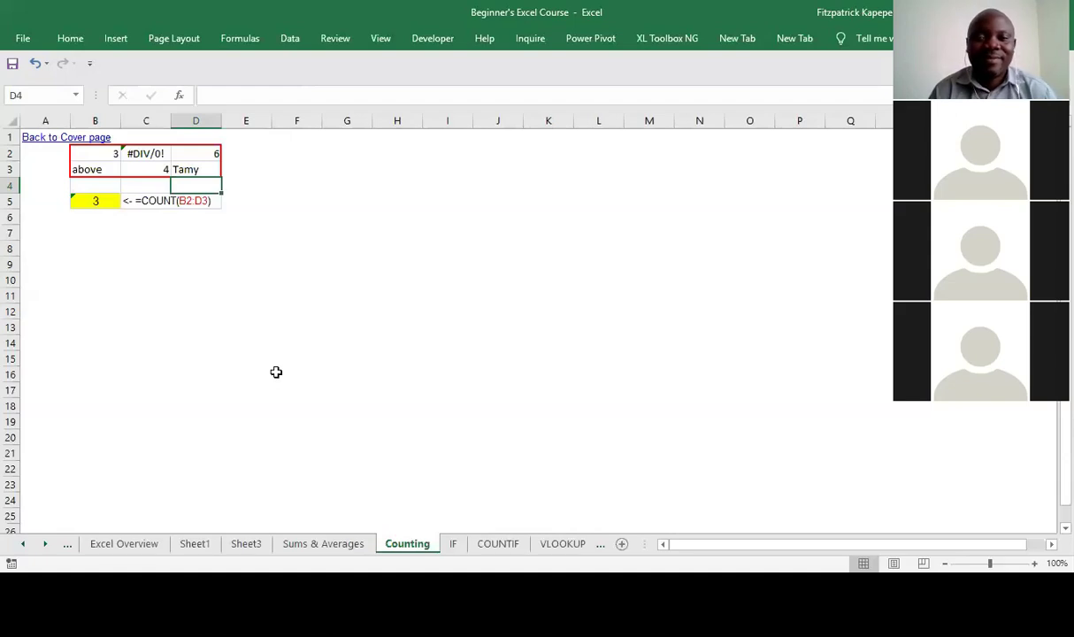
- Clear the test entries from cells D2:D3
{"action": "key", "text": "Up"}
{"action": "key", "text": "Up"}
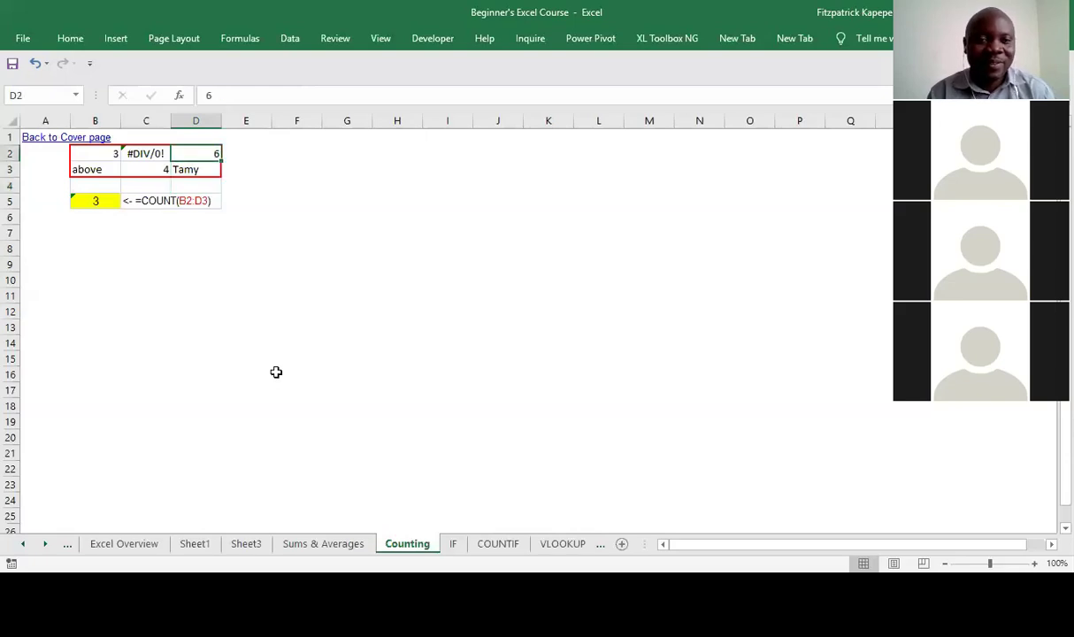
{"action": "key", "text": "shift+Down"}
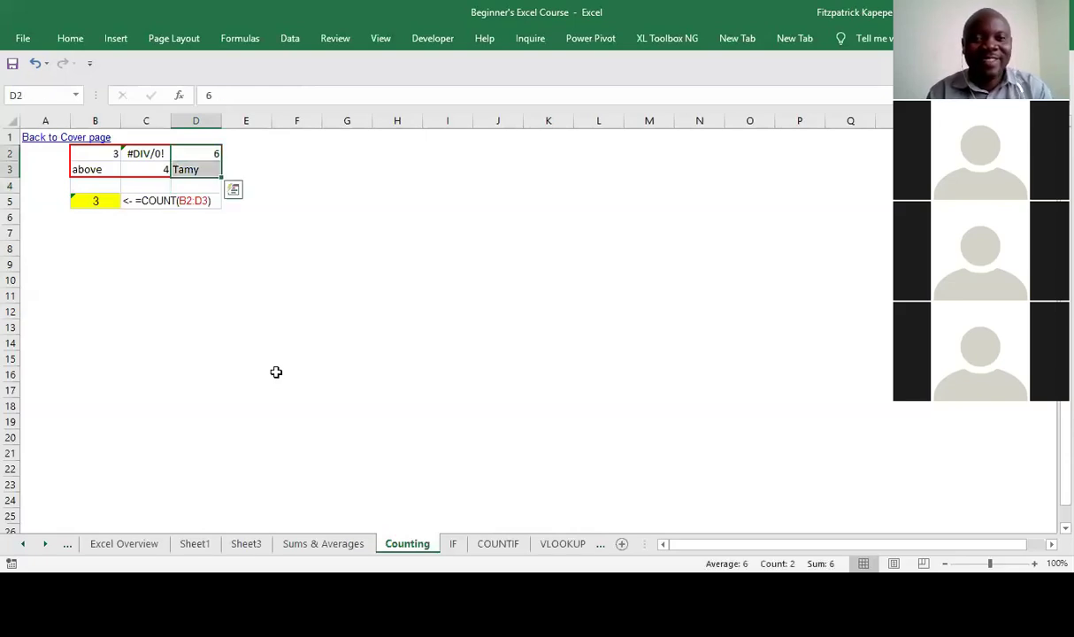
{"action": "key", "text": "Delete"}
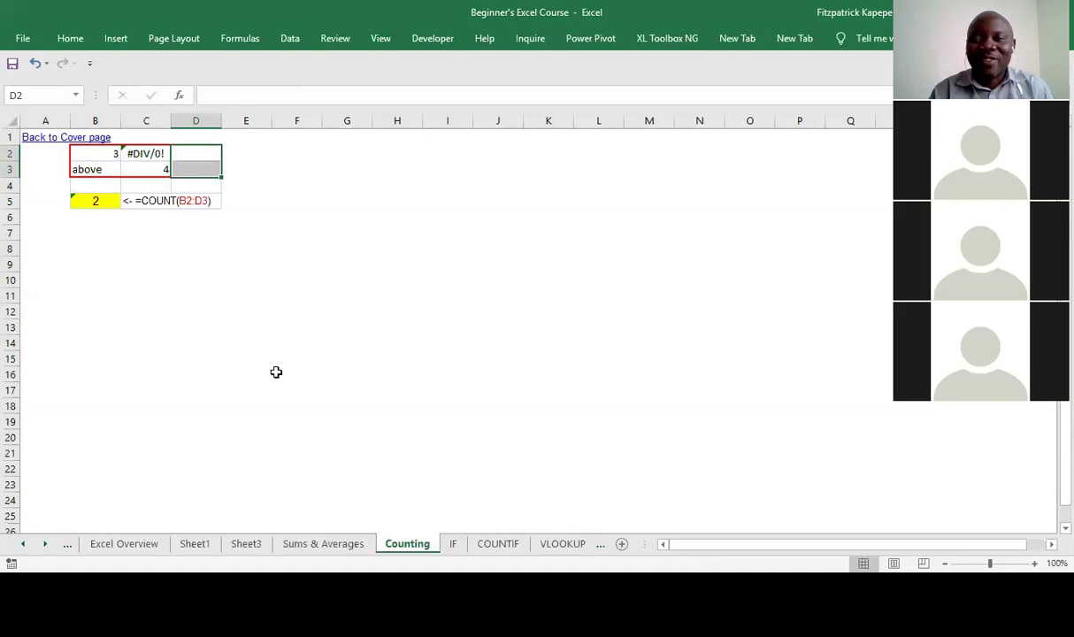
{"action": "key", "text": "Down"}
{"action": "key", "text": "Down"}
{"action": "key", "text": "Down"}
{"action": "key", "text": "Down"}
{"action": "key", "text": "Down"}
{"action": "key", "text": "Down"}
{"action": "key", "text": "Down"}
{"action": "key", "text": "Down"}
{"action": "key", "text": "Down"}
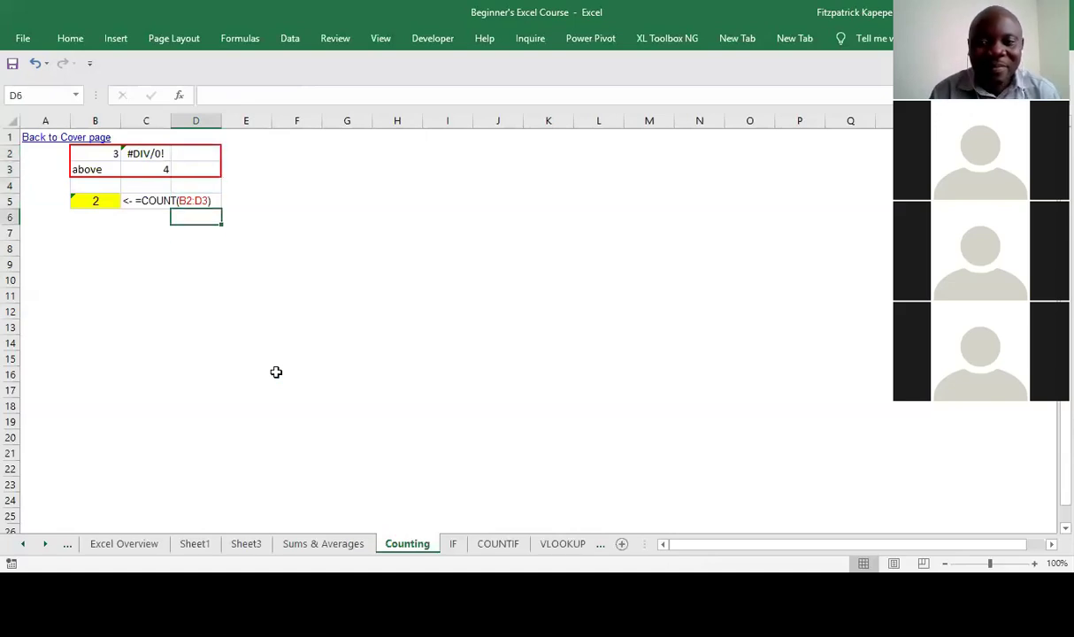
{"action": "key", "text": "Down"}
{"action": "key", "text": "Down"}
{"action": "key", "text": "Down"}
{"action": "key", "text": "Down"}
{"action": "key", "text": "Down"}
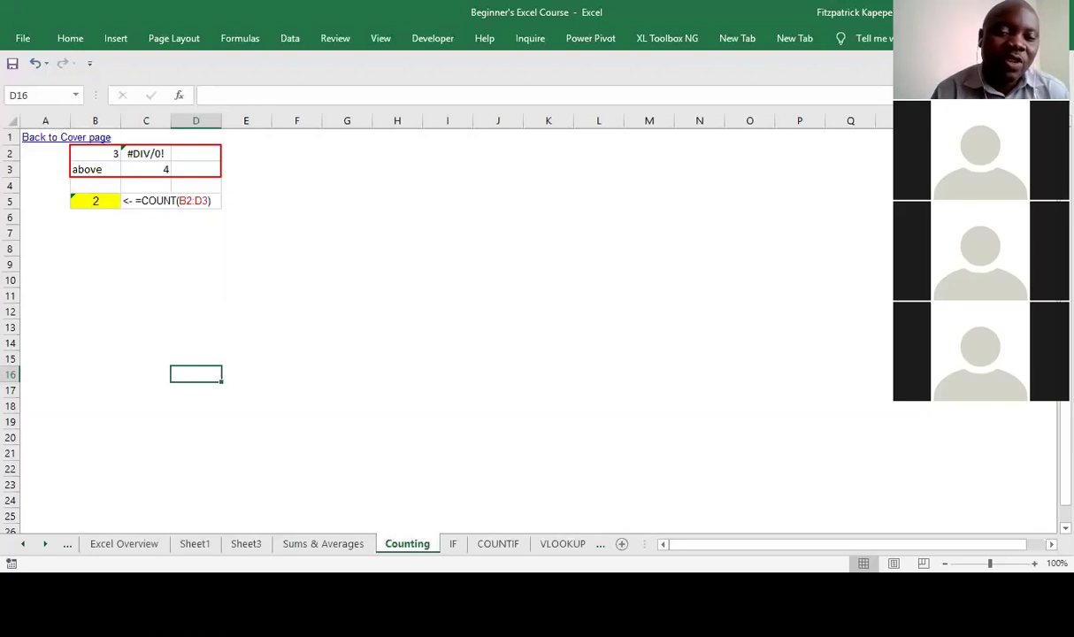
- Add the bold heading "IF Function:" in cell H7 of the IF sheet
{"action": "left_click", "coordinate": [452, 543]}
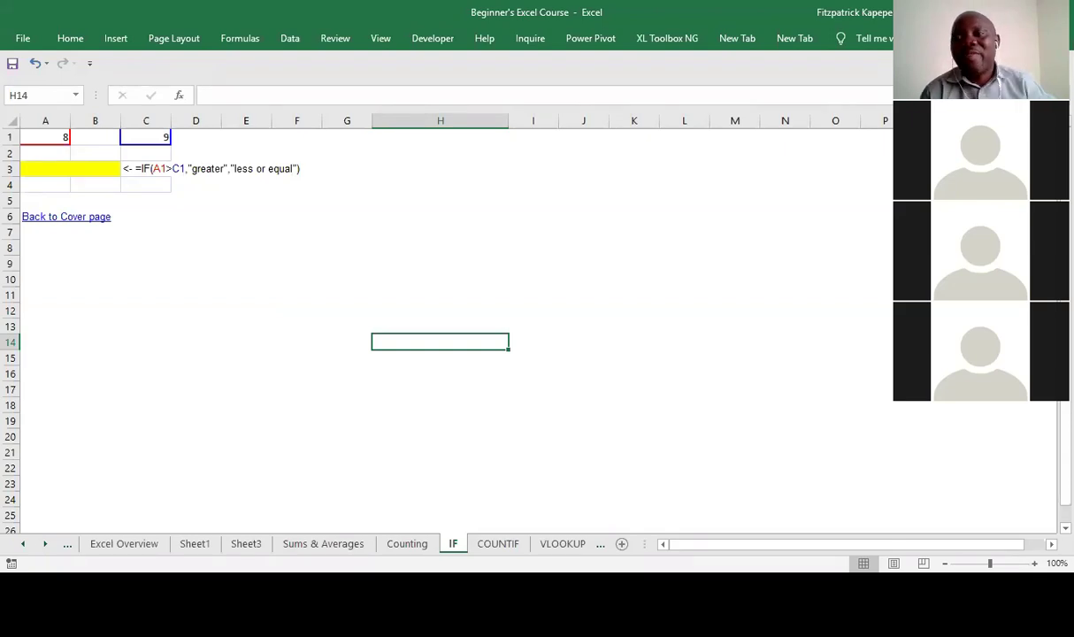
{"action": "key", "text": "Up"}
{"action": "key", "text": "Up"}
{"action": "key", "text": "Up"}
{"action": "key", "text": "Up"}
{"action": "key", "text": "Up"}
{"action": "key", "text": "Up"}
{"action": "key", "text": "Up"}
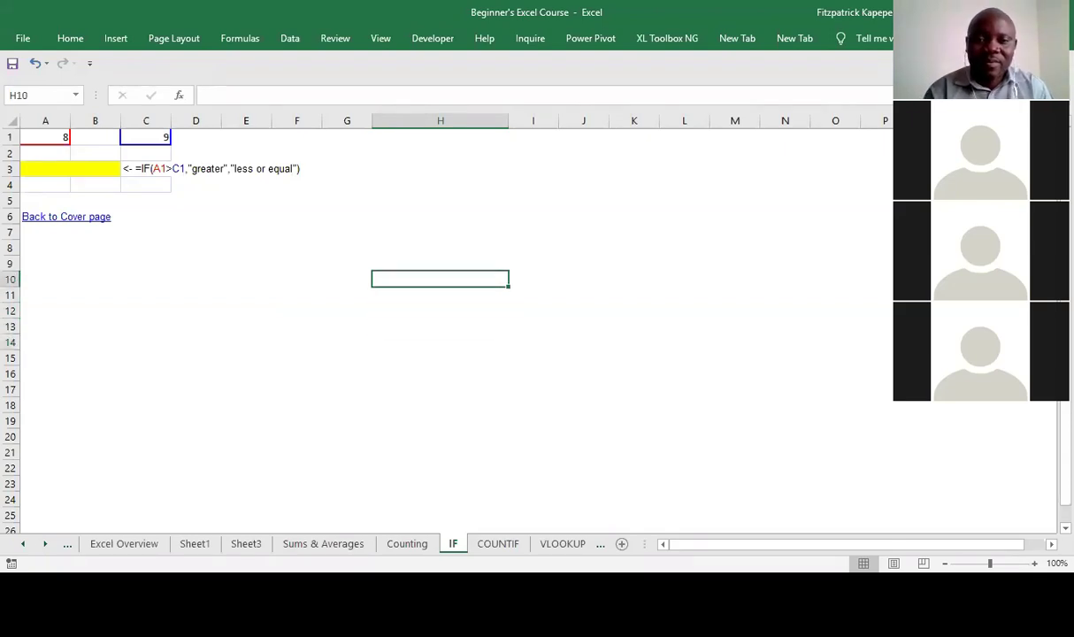
{"action": "type", "text": "I"}
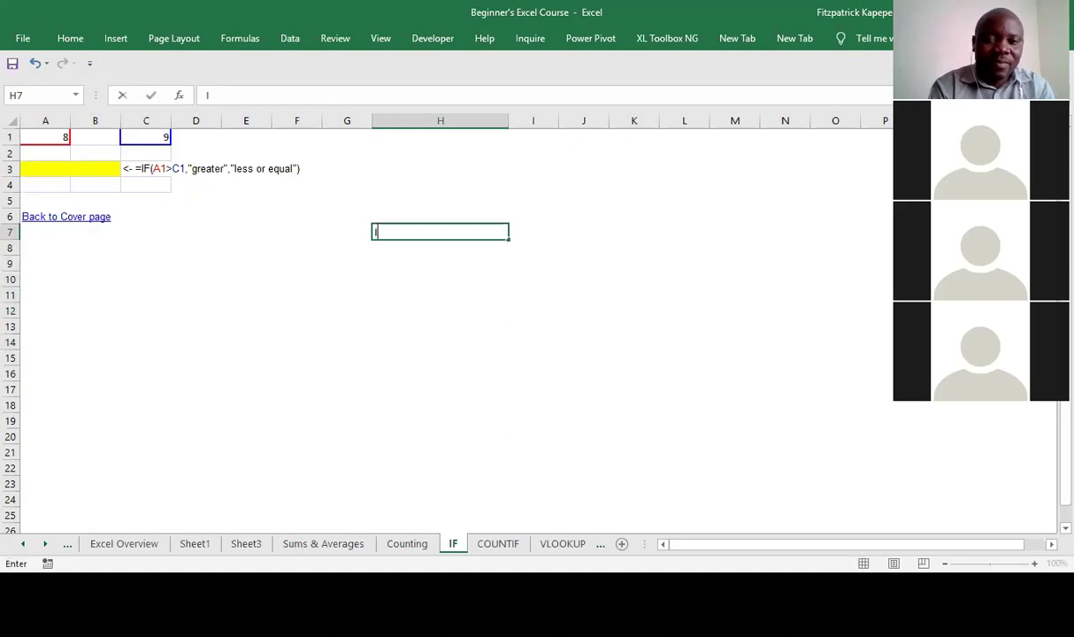
{"action": "type", "text": "F Function"}
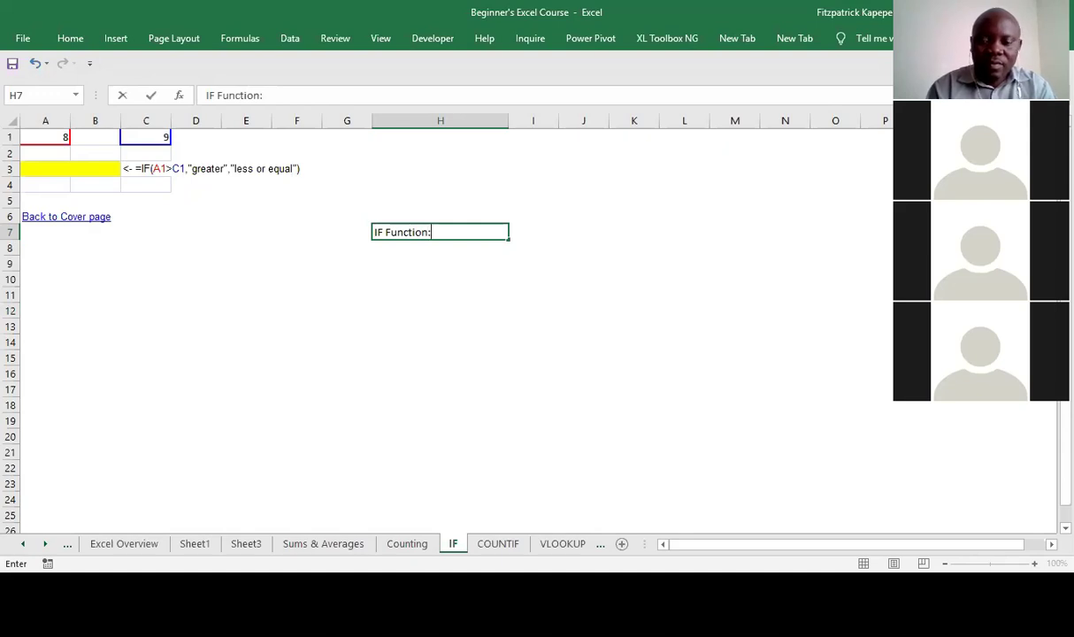
{"action": "type", "text": ":"}
{"action": "key", "text": "ctrl+Return"}
{"action": "key", "text": "ctrl+b"}
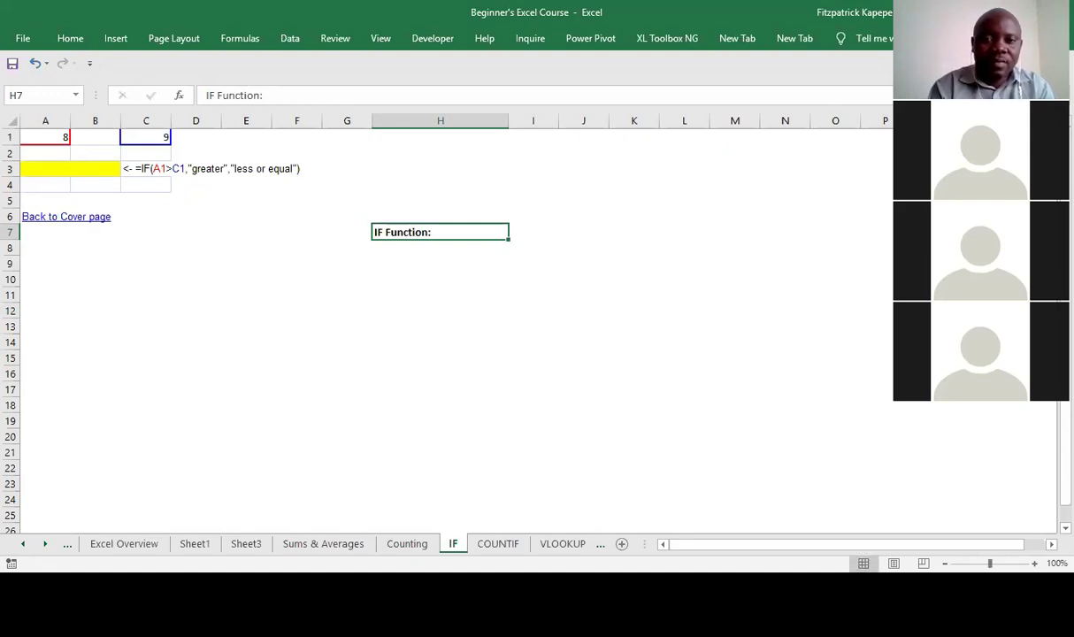
{"action": "key", "text": "Return"}
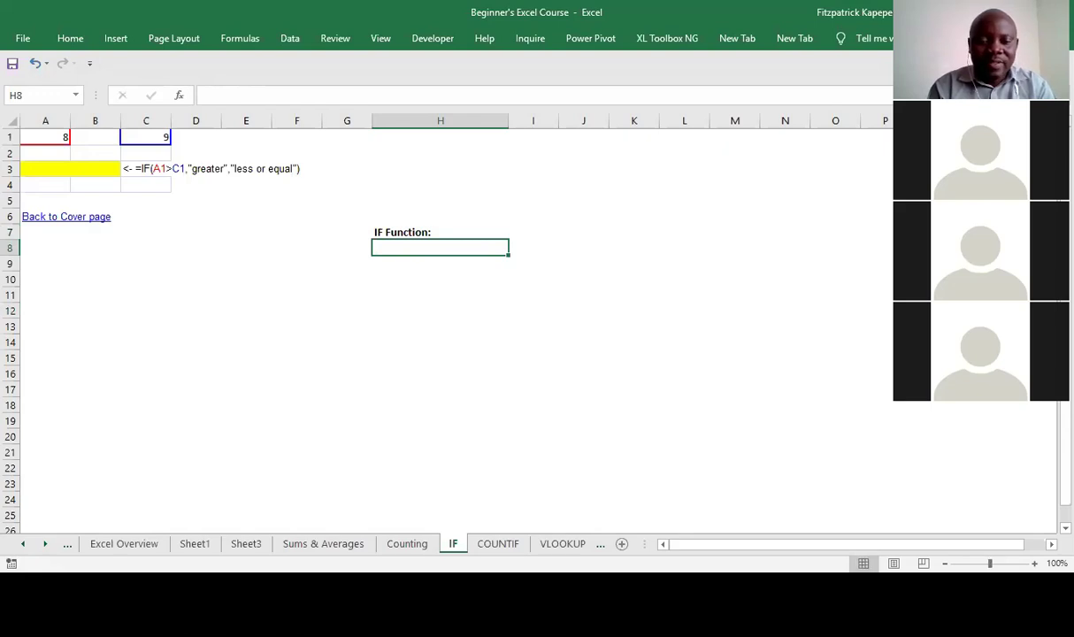
- List "Logic" in H8 and "Output if the logic is true" in H9 under the IF Function heading
{"action": "type", "text": "Logic"}
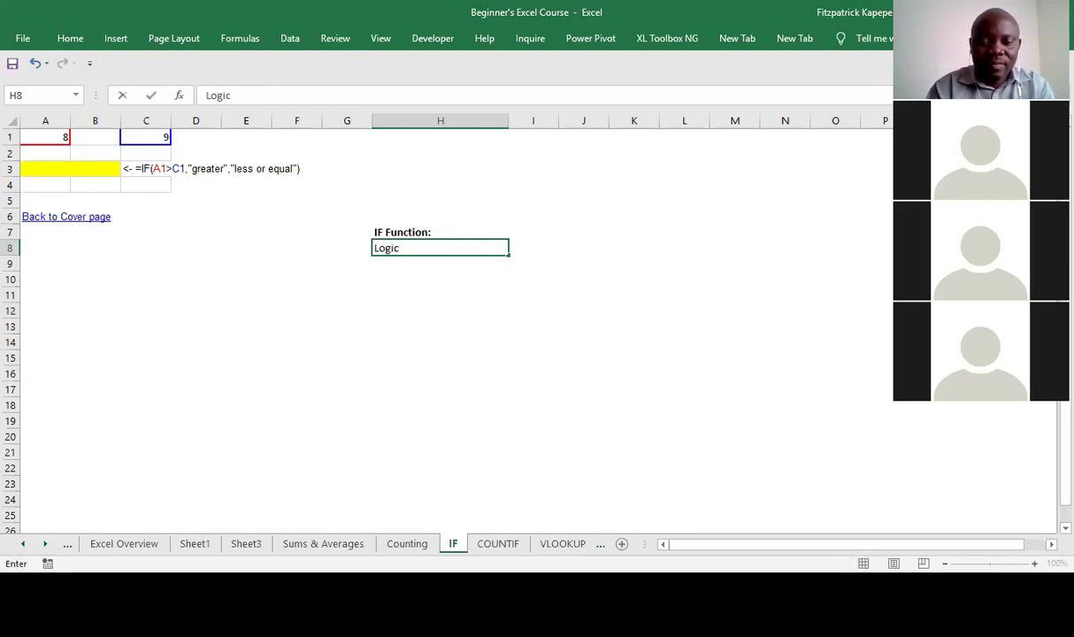
{"action": "key", "text": "Return"}
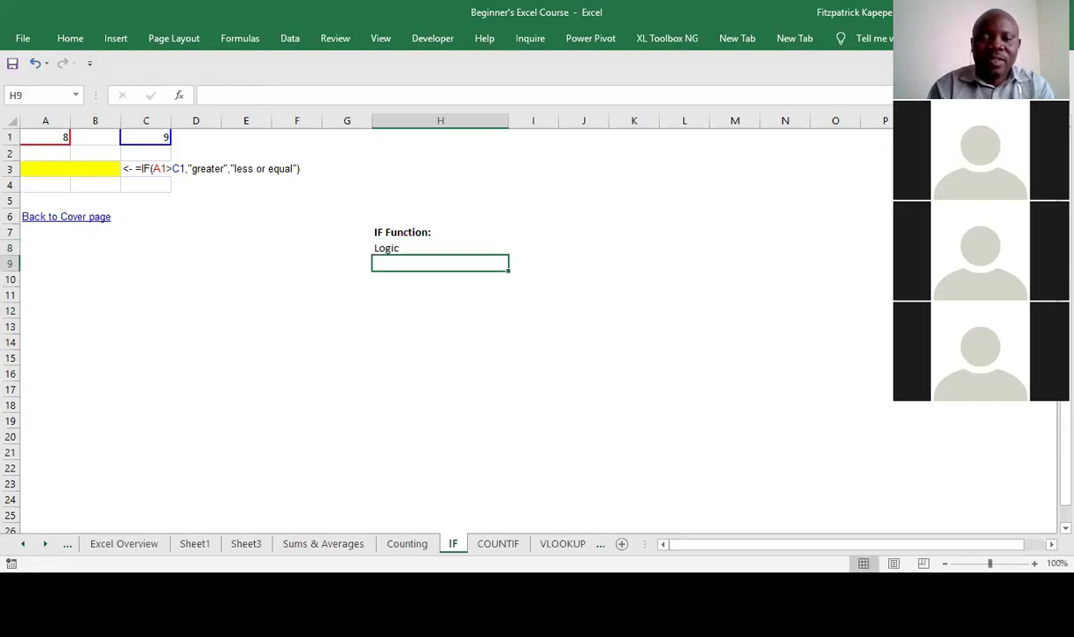
{"action": "type", "text": "Outpu"}
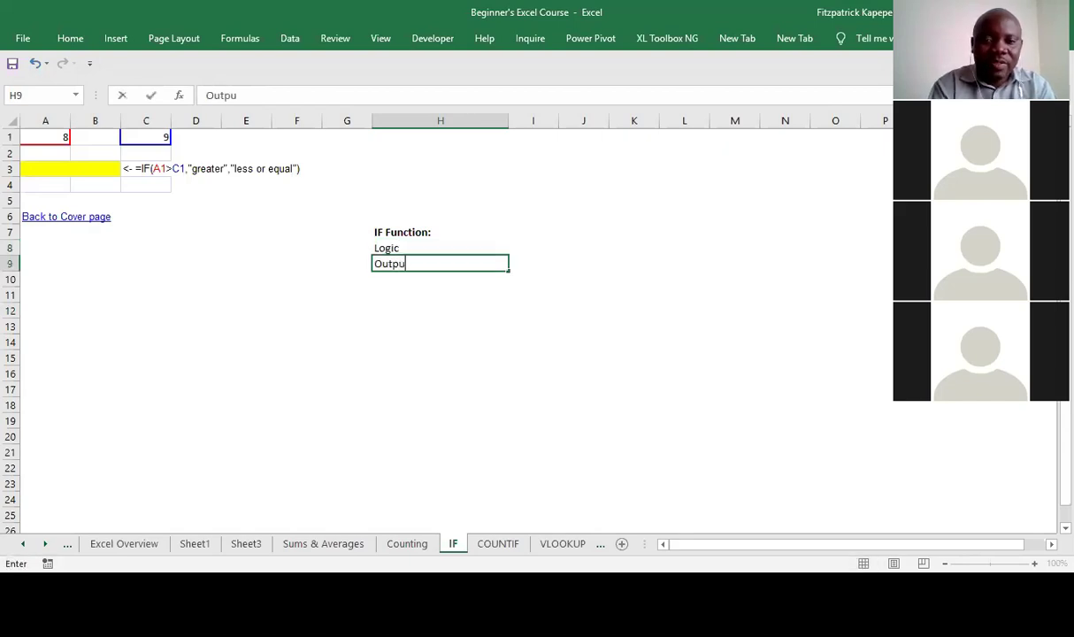
{"action": "type", "text": "t if "}
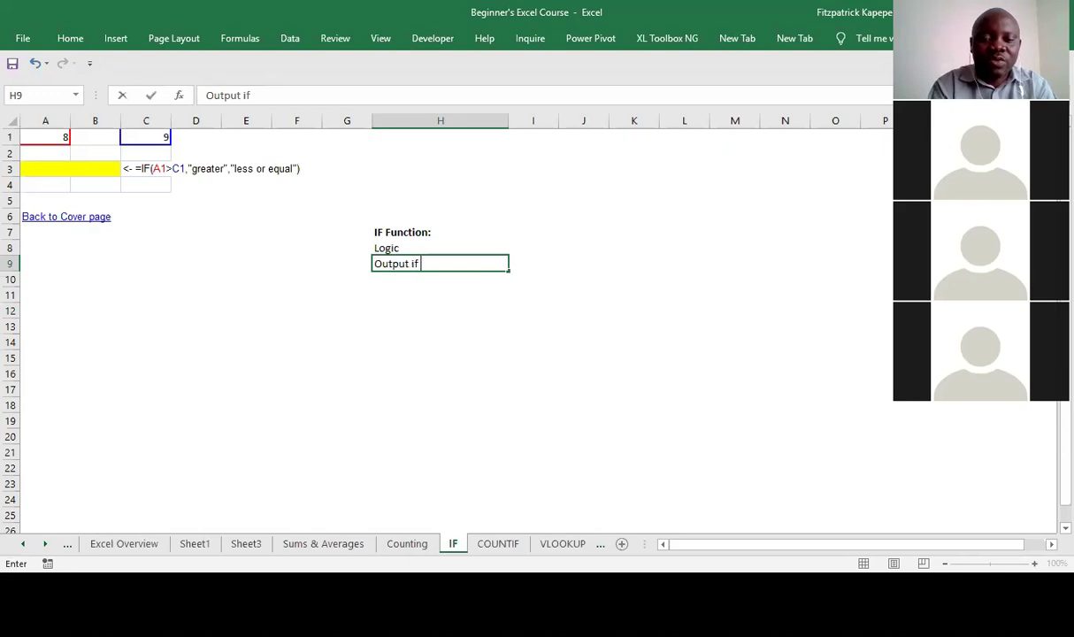
{"action": "type", "text": "the logic"}
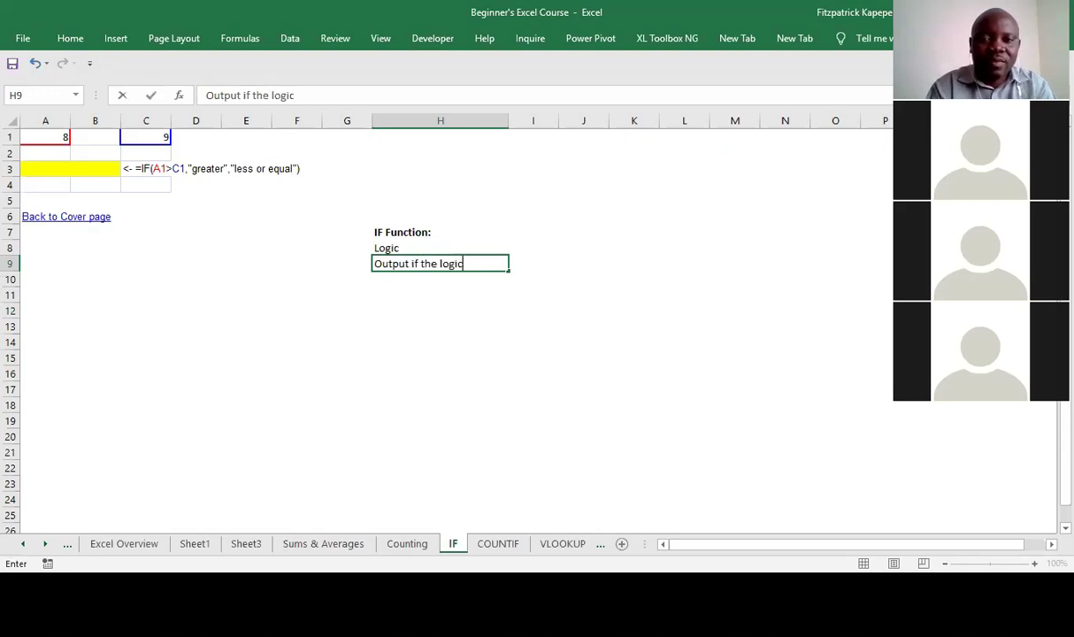
{"action": "type", "text": " is true"}
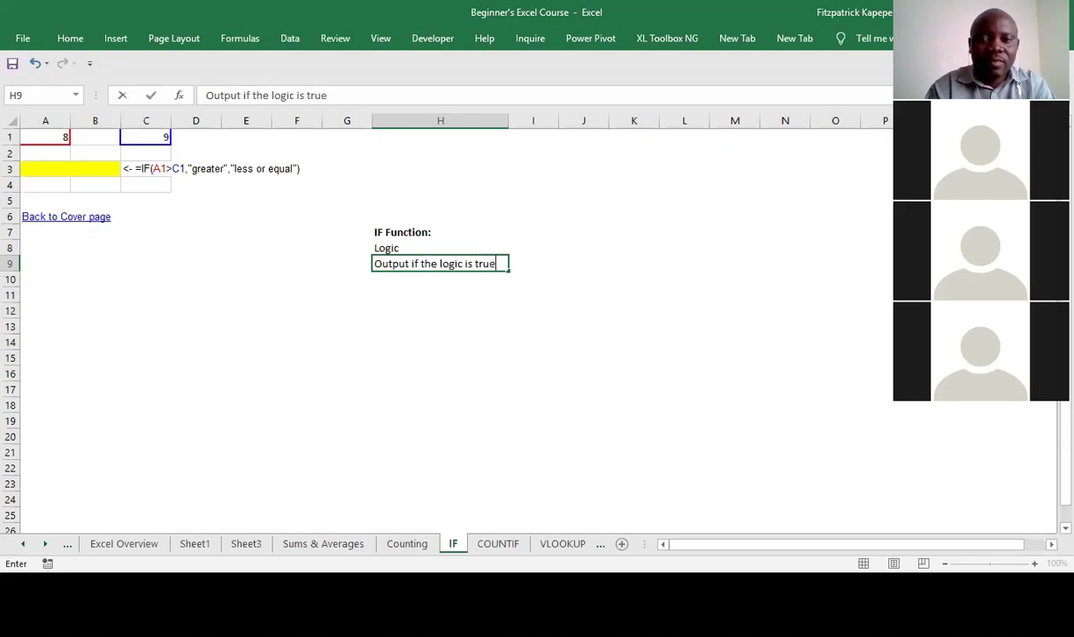
{"action": "key", "text": "Return"}
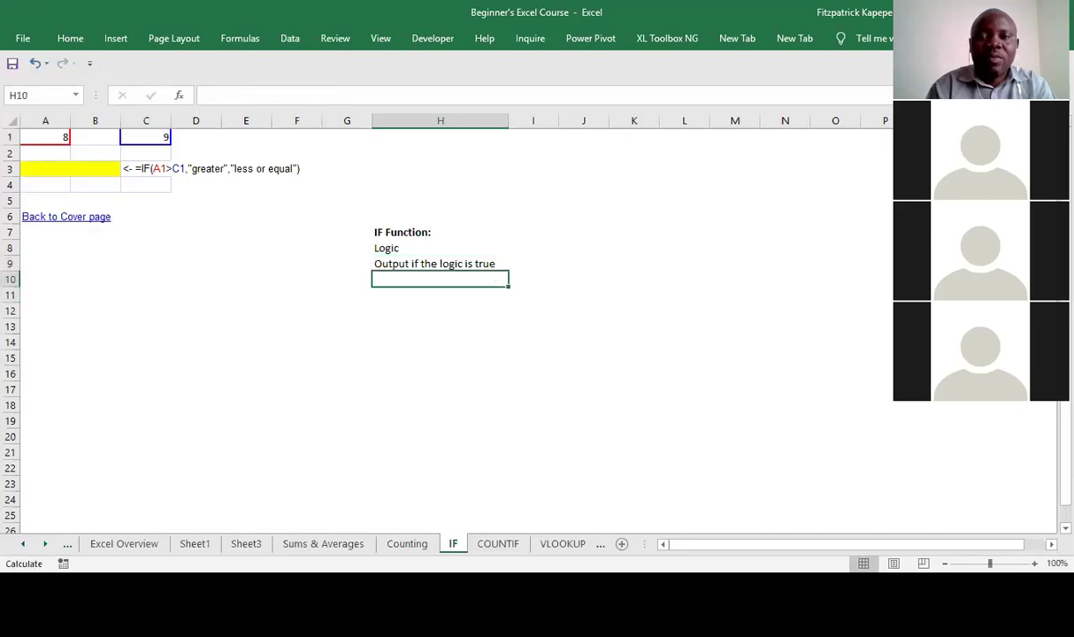
- Reword the note in H9 as "Result if the logic is true"
{"action": "left_click", "coordinate": [440, 264]}
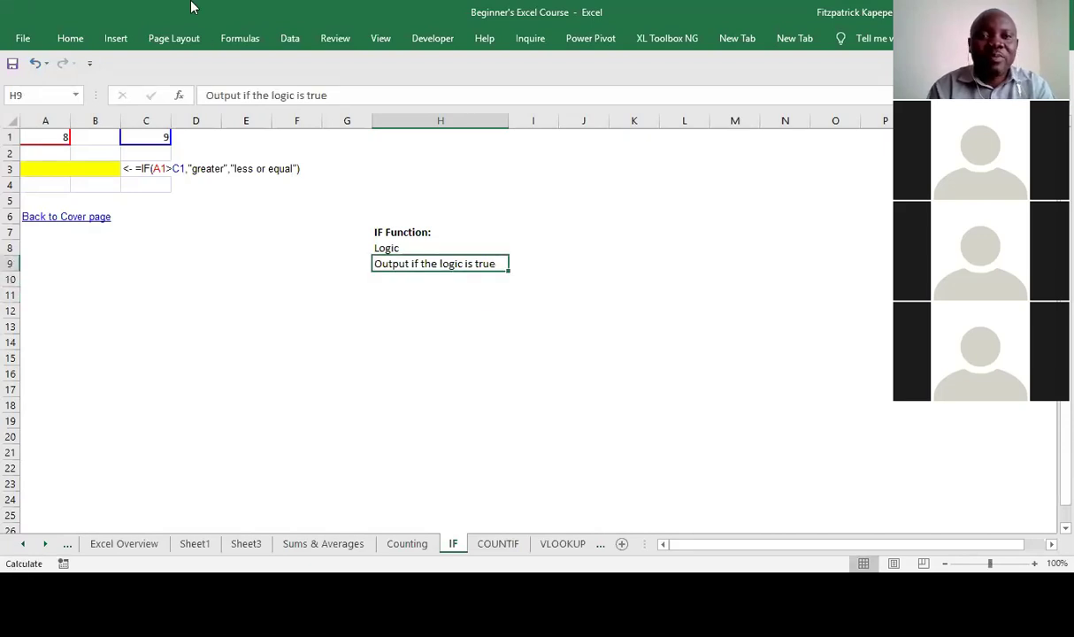
{"action": "left_click", "coordinate": [239, 95]}
{"action": "key", "text": "BackSpace"}
{"action": "key", "text": "BackSpace"}
{"action": "key", "text": "BackSpace"}
{"action": "key", "text": "BackSpace"}
{"action": "key", "text": "BackSpace"}
{"action": "key", "text": "BackSpace"}
{"action": "type", "text": "Result"}
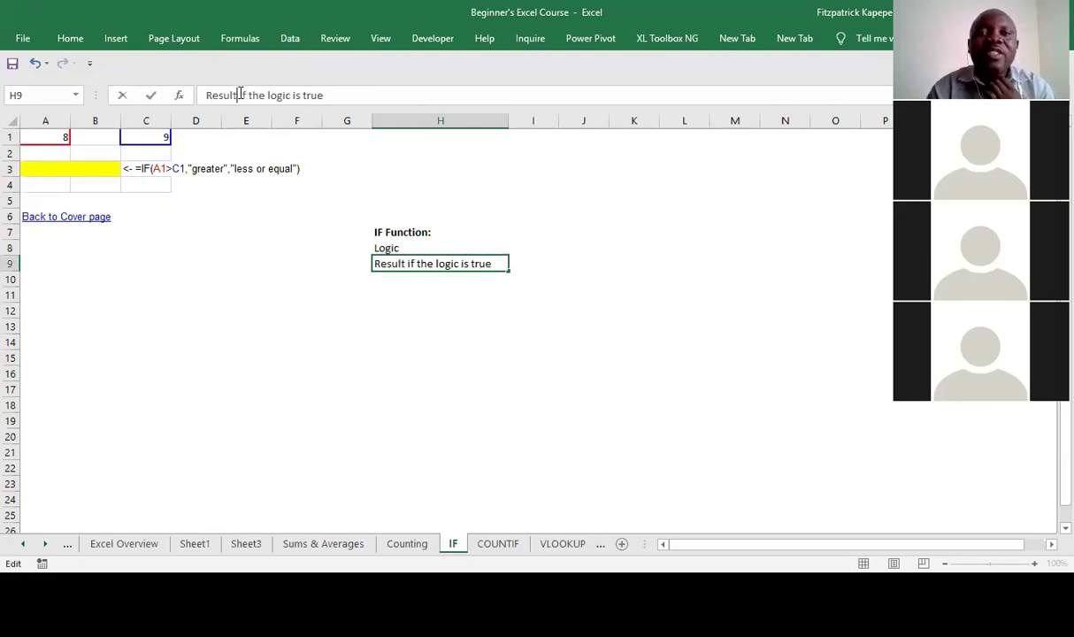
{"action": "key", "text": "Return"}
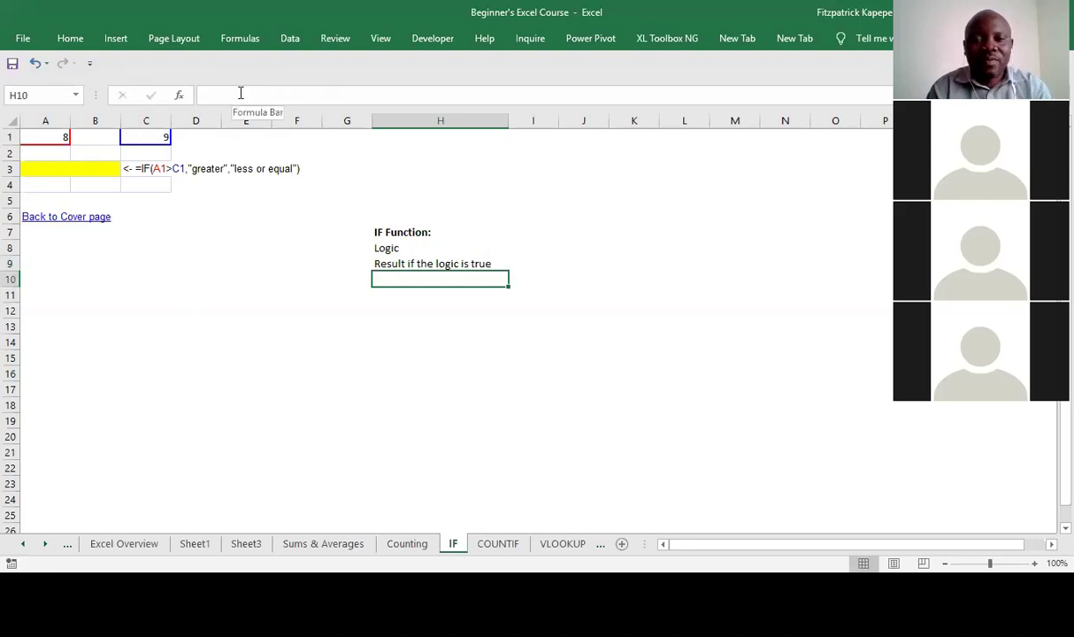
- Copy the H9 note down into H10 and change its ending so it reads "Result if the logic is False"
{"action": "key", "text": "ctrl+d"}
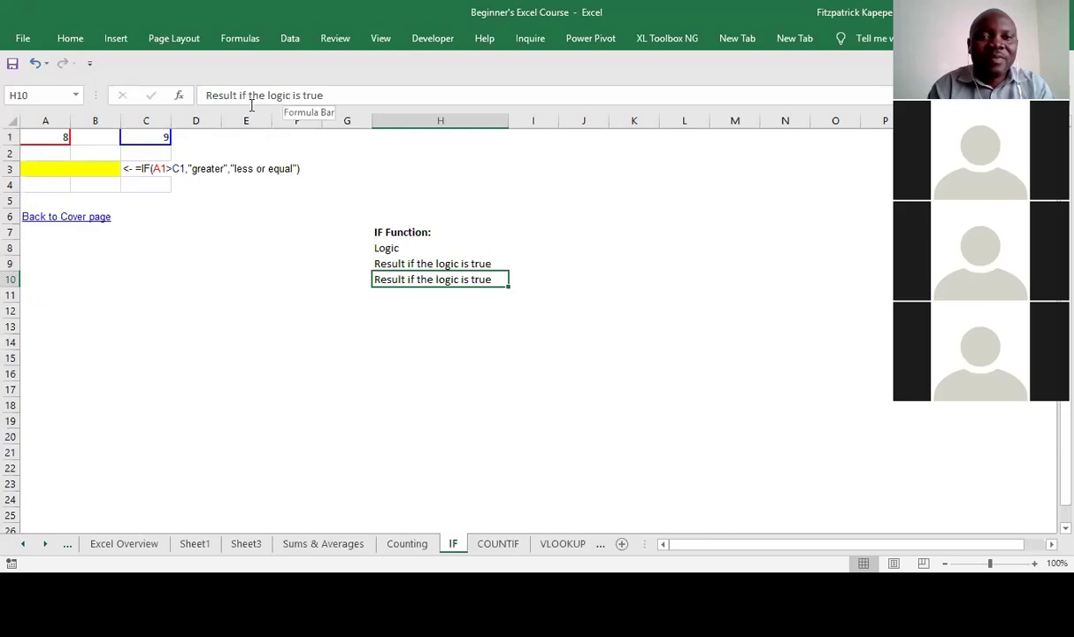
{"action": "left_click", "coordinate": [325, 95]}
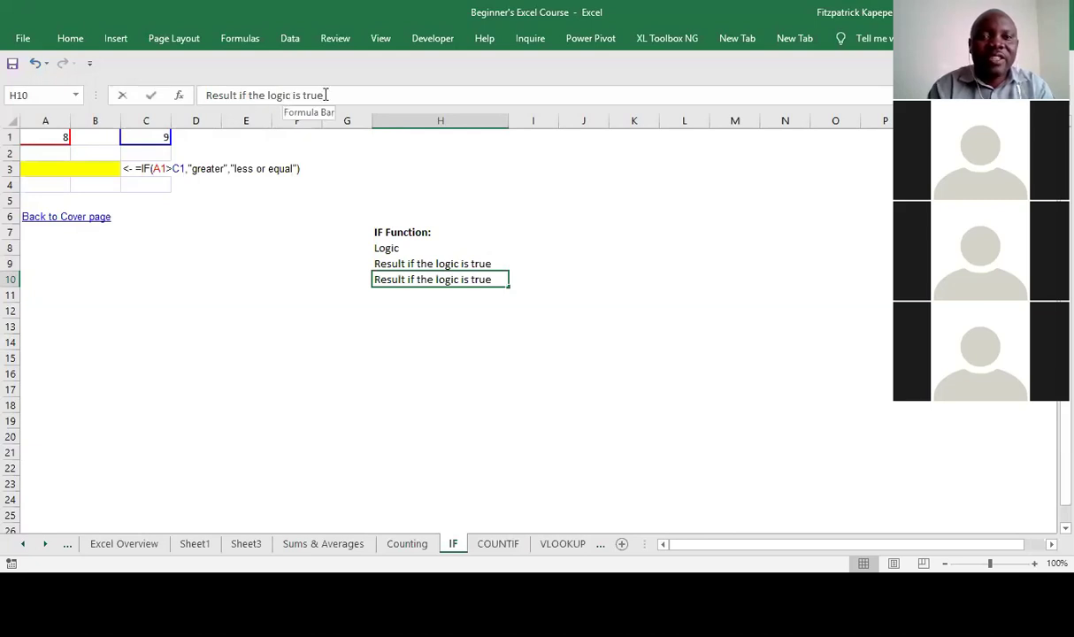
{"action": "key", "text": "BackSpace"}
{"action": "key", "text": "BackSpace"}
{"action": "key", "text": "BackSpace"}
{"action": "key", "text": "BackSpace"}
{"action": "type", "text": "False"}
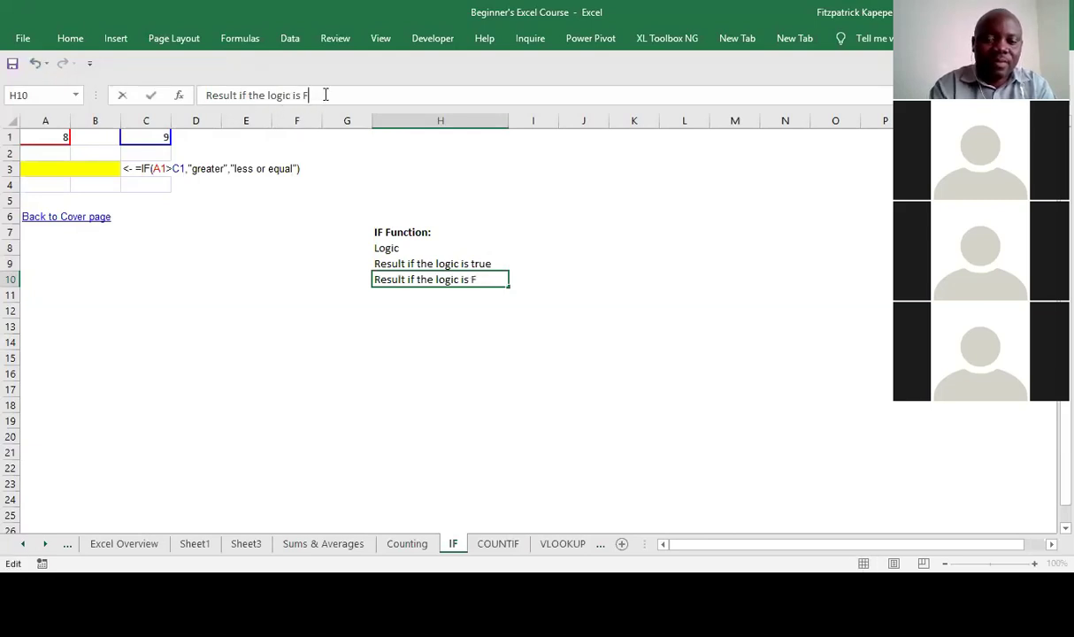
{"action": "key", "text": "Return"}
{"action": "key", "text": "Return"}
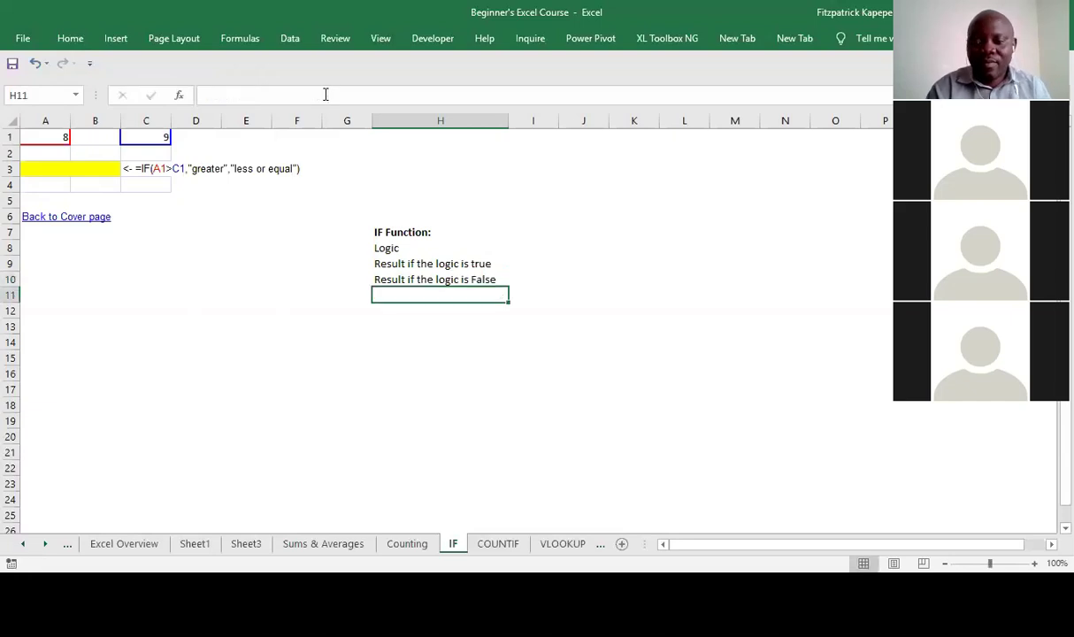
{"action": "key", "text": "Return"}
{"action": "key", "text": "Return"}
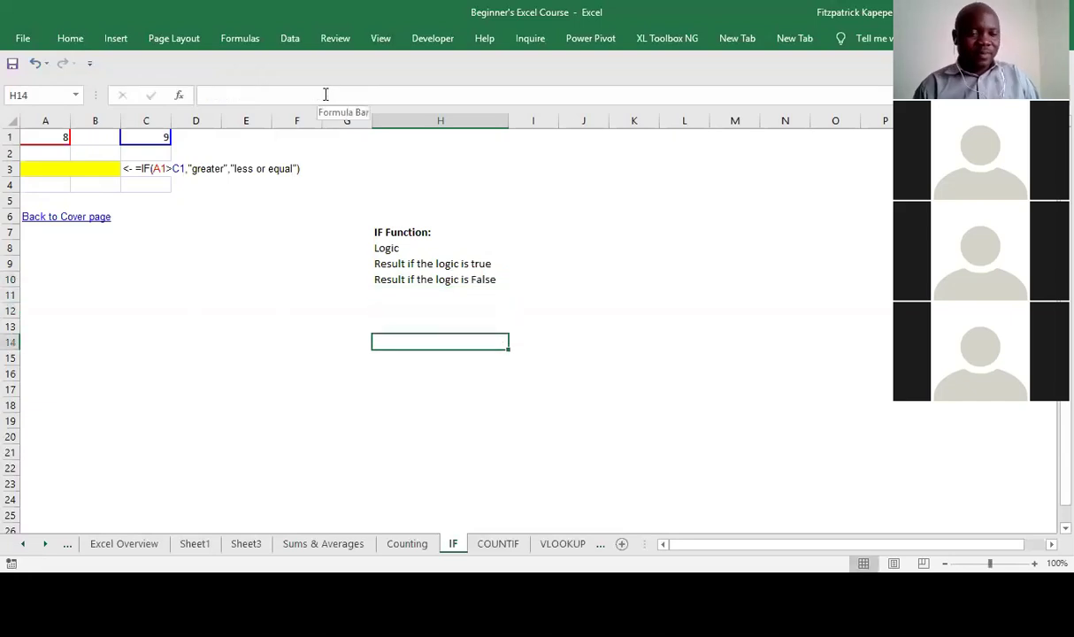
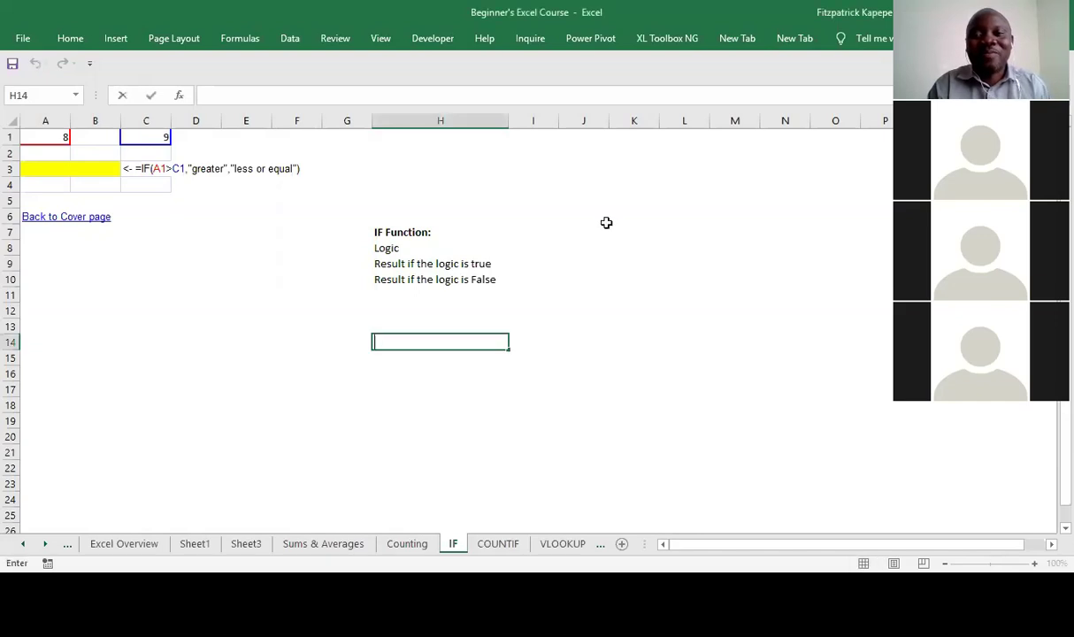
- Start an IF function in cell H13 and open its Function Arguments dialog
{"action": "left_click", "coordinate": [411, 370]}
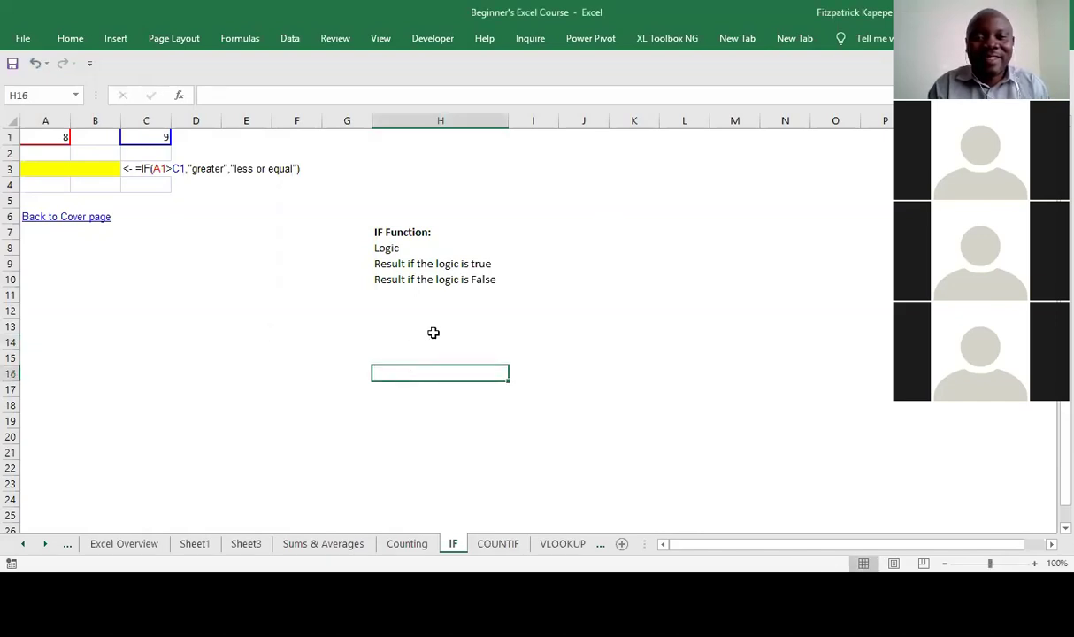
{"action": "left_click", "coordinate": [405, 330]}
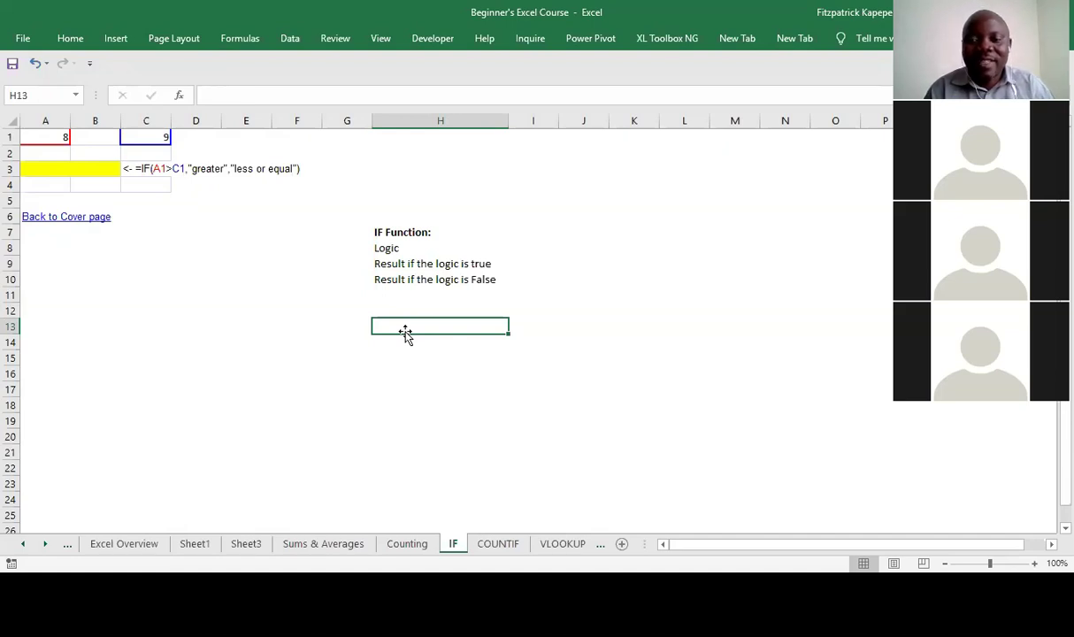
{"action": "type", "text": "="}
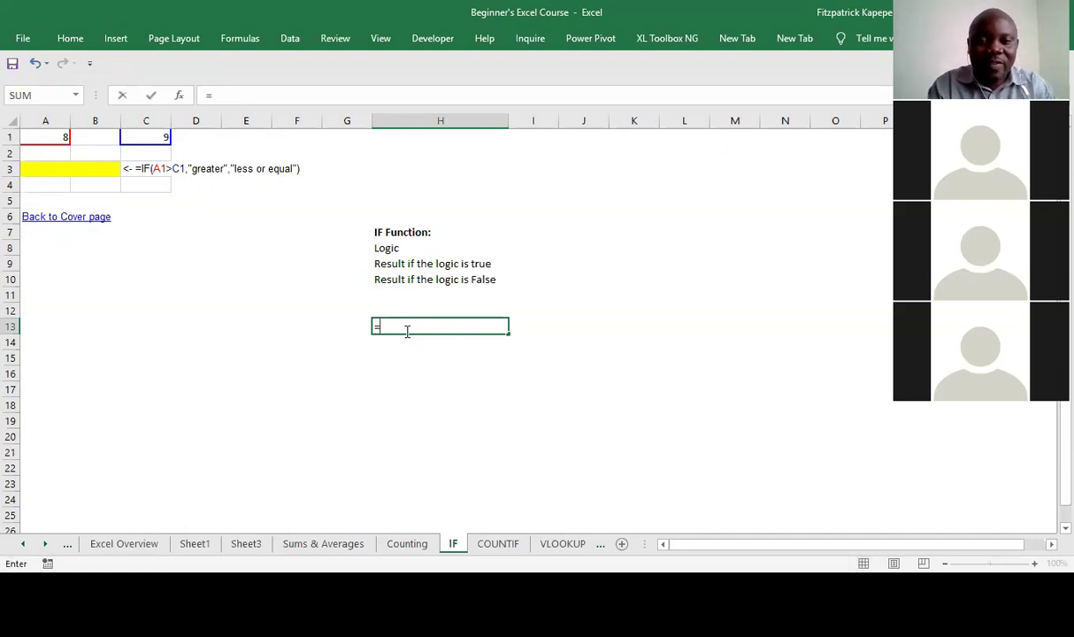
{"action": "type", "text": "if"}
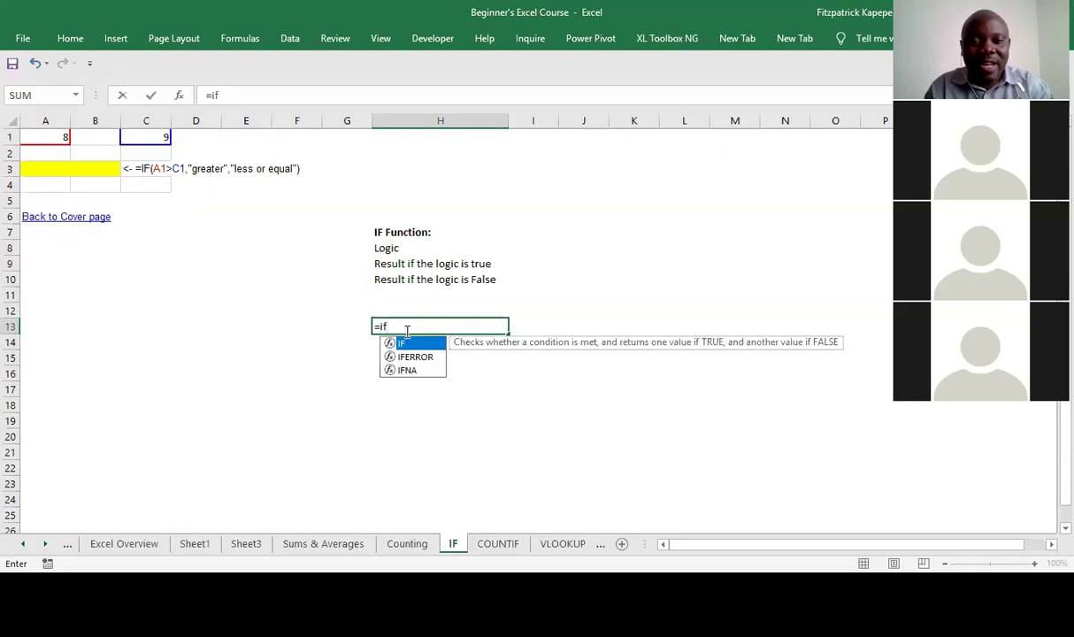
{"action": "key", "text": "Tab"}
{"action": "key", "text": "ctrl+a"}
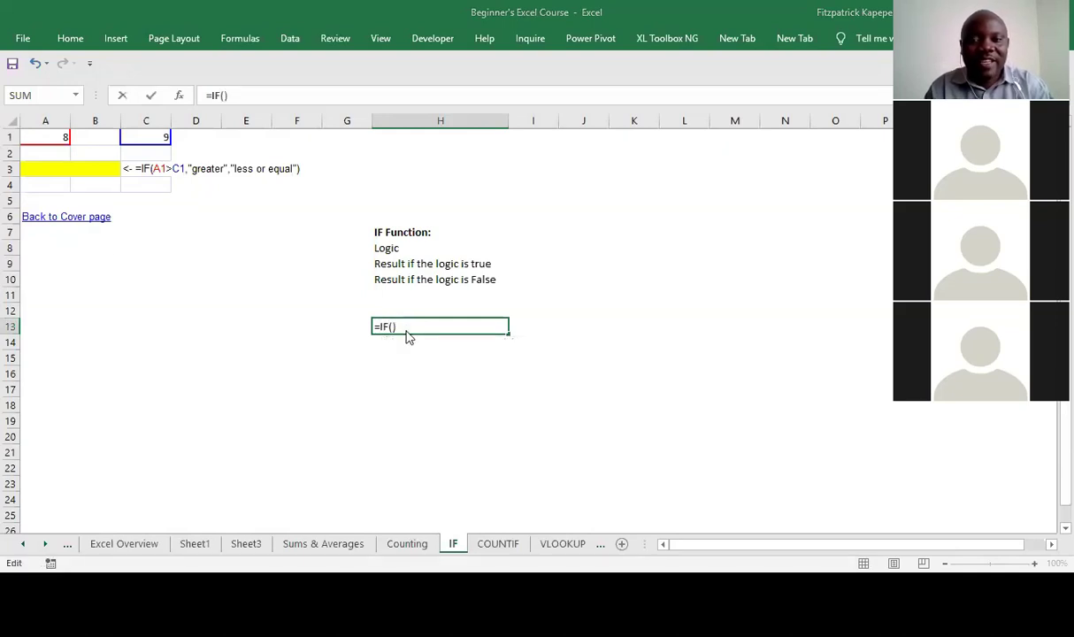
{"action": "left_click", "coordinate": [355, 256]}
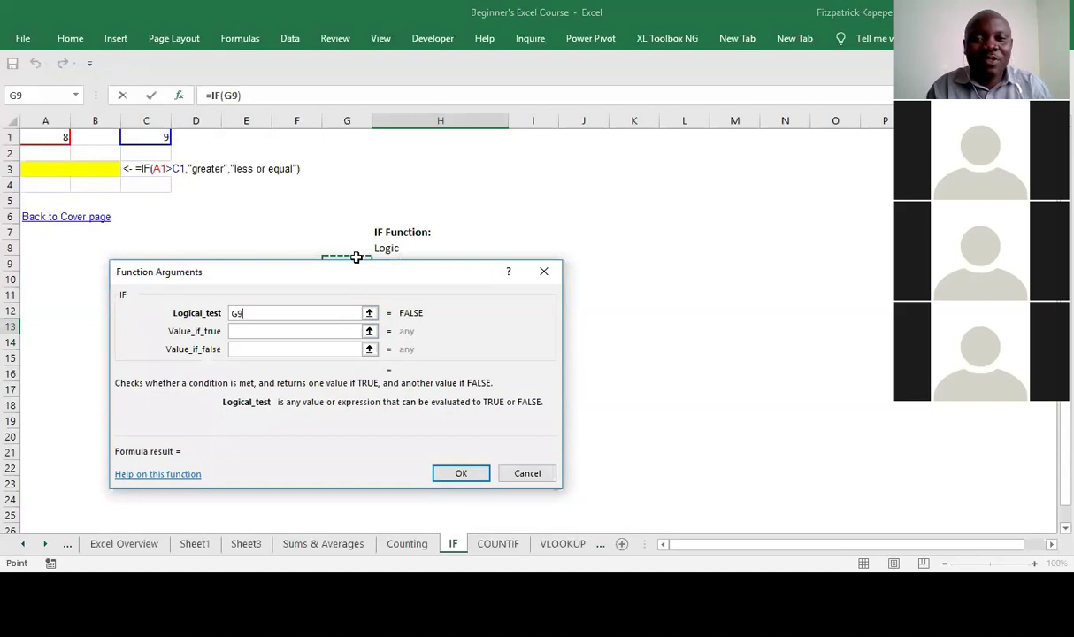
{"action": "key", "text": "shift+Down"}
{"action": "key", "text": "shift+Down"}
{"action": "key", "text": "BackSpace"}
{"action": "key", "text": "BackSpace"}
{"action": "key", "text": "BackSpace"}
{"action": "key", "text": "BackSpace"}
{"action": "key", "text": "BackSpace"}
{"action": "key", "text": "BackSpace"}
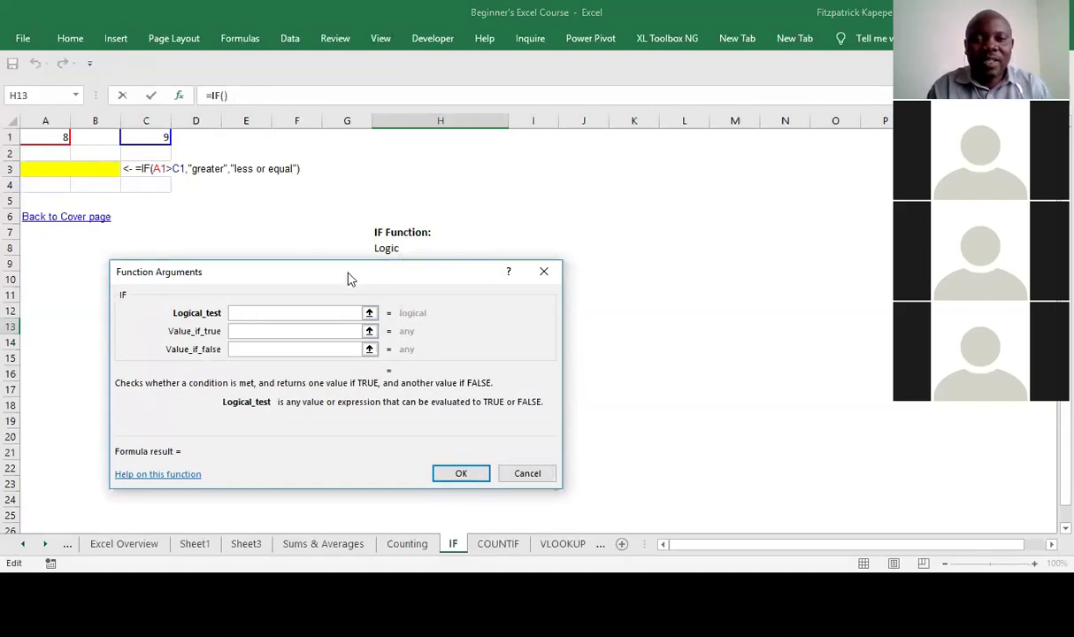
- Move the Function Arguments dialog clear of the notes and cell H13, and set Logical_test to False
{"action": "left_click_drag", "start_coordinate": [347, 279], "coordinate": [517, 360]}
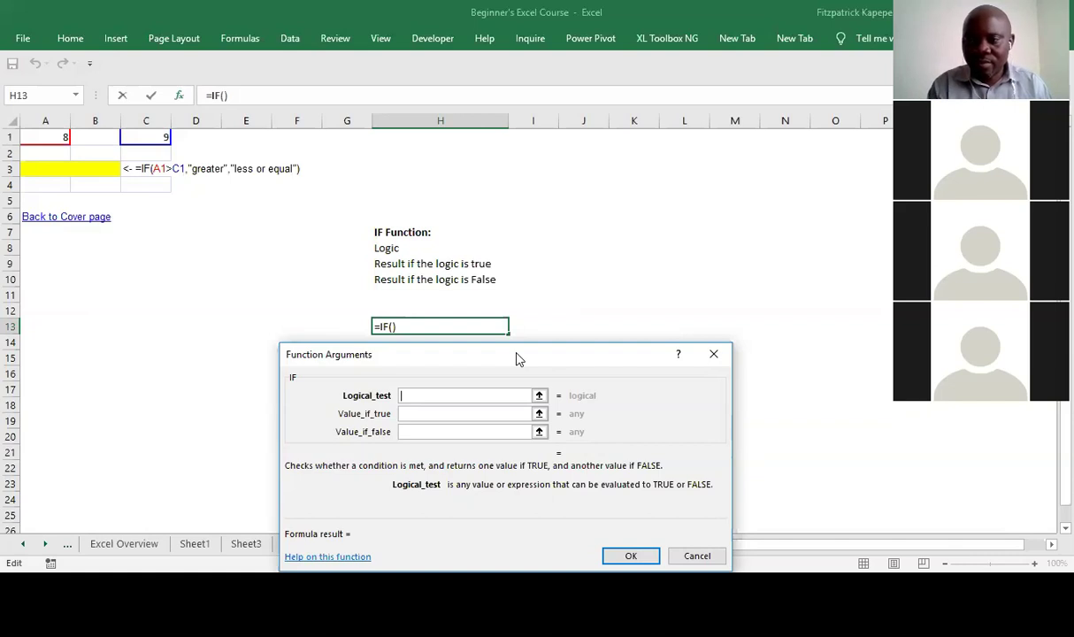
{"action": "type", "text": "Fal"}
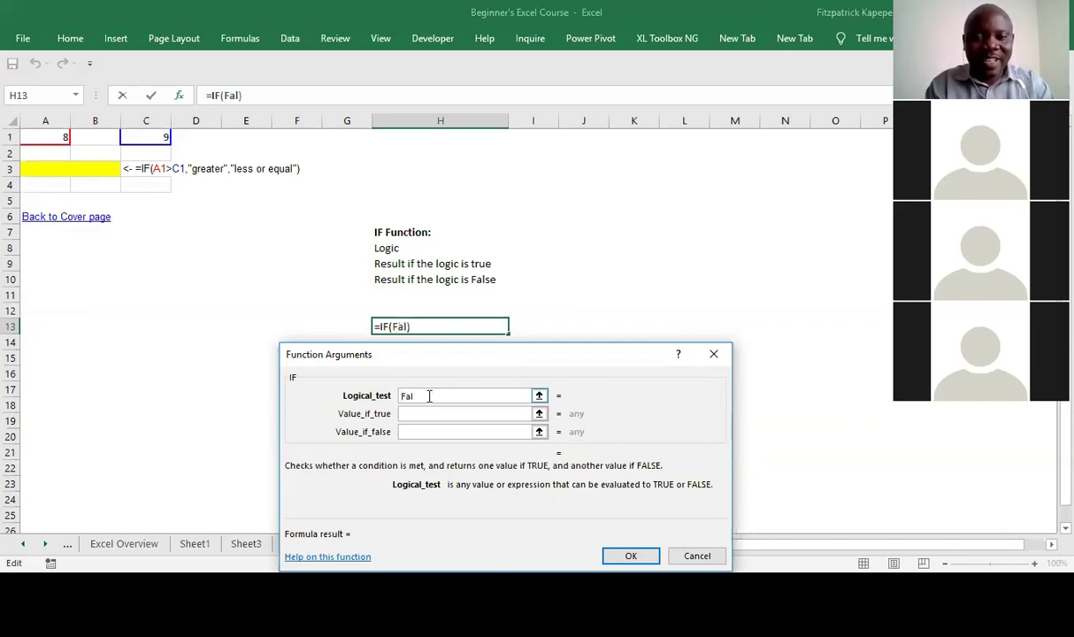
{"action": "type", "text": "se"}
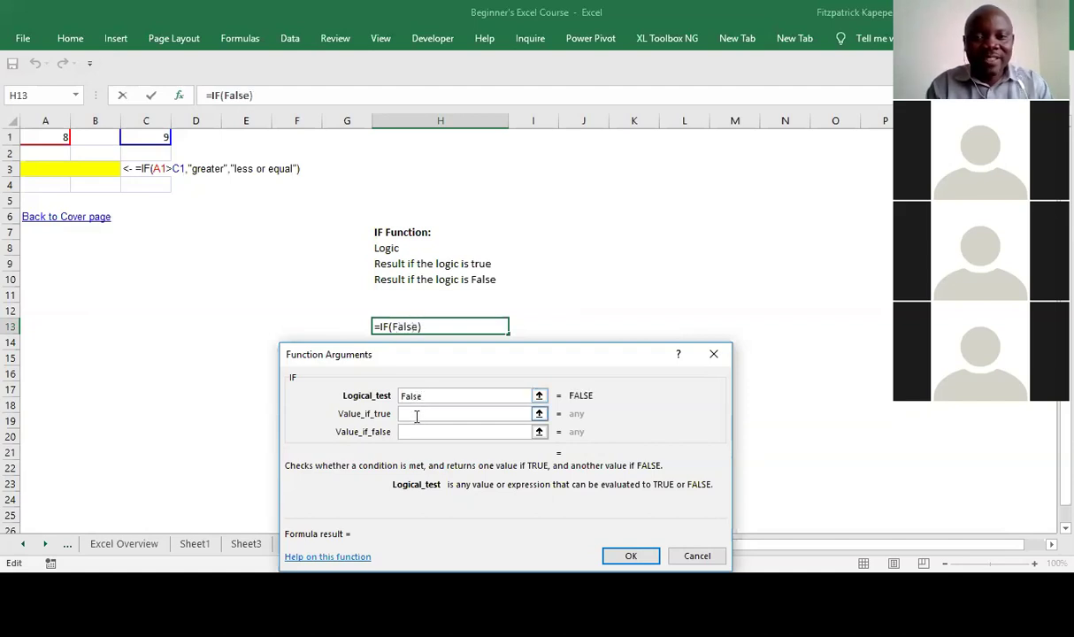
- Set Value_if_true to "Heaven" and Value_if_false to "Hell", and confirm the IF formula in H13
{"action": "left_click", "coordinate": [416, 415]}
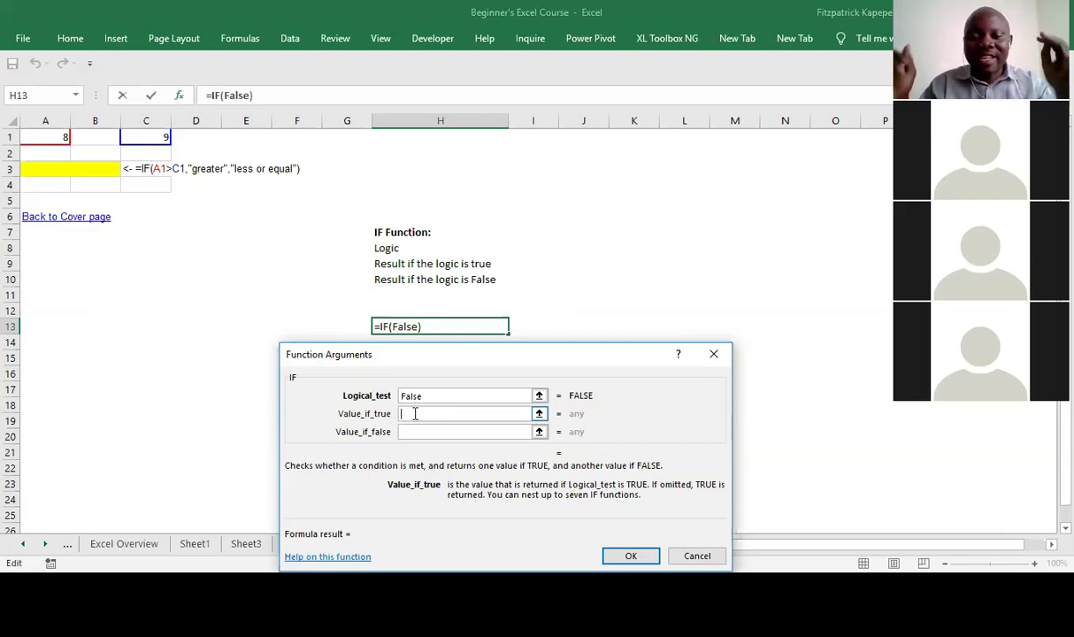
{"action": "type", "text": "\""}
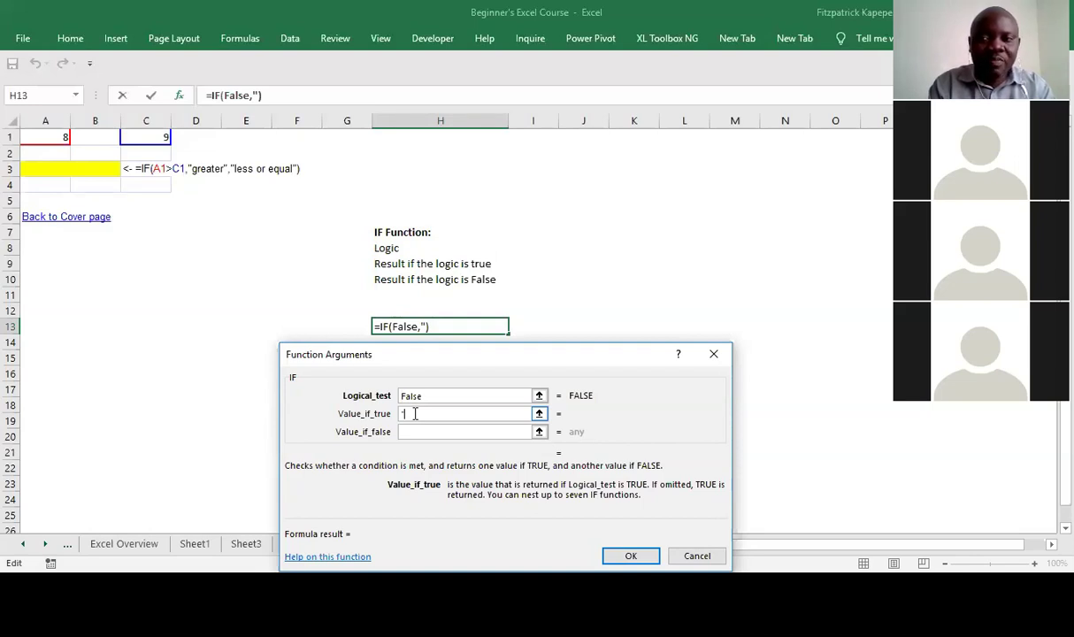
{"action": "type", "text": "He"}
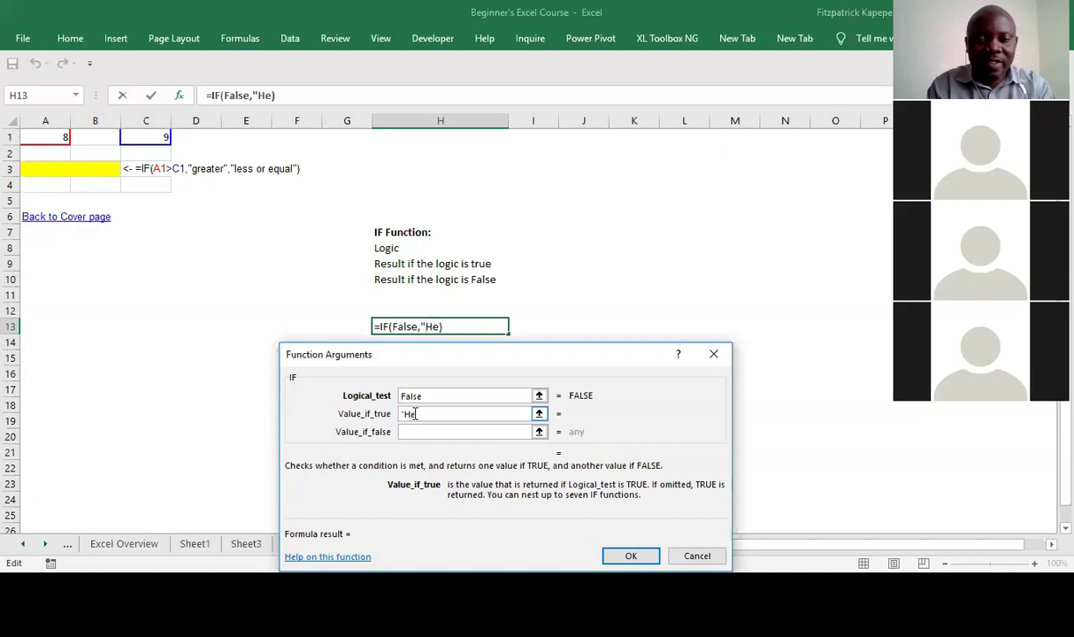
{"action": "type", "text": "aven\""}
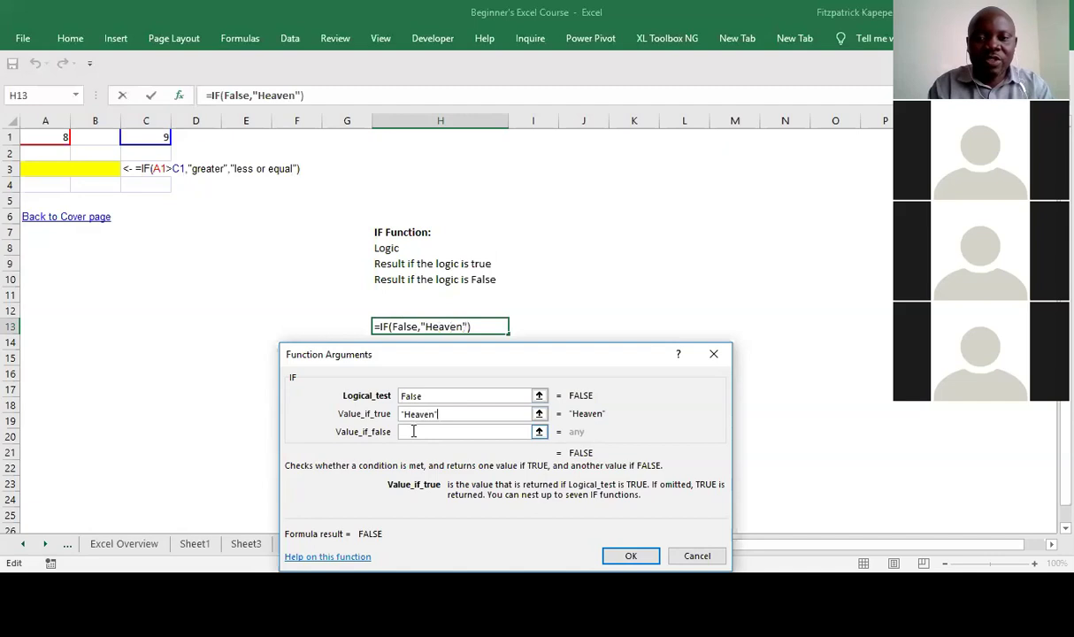
{"action": "left_click", "coordinate": [414, 431]}
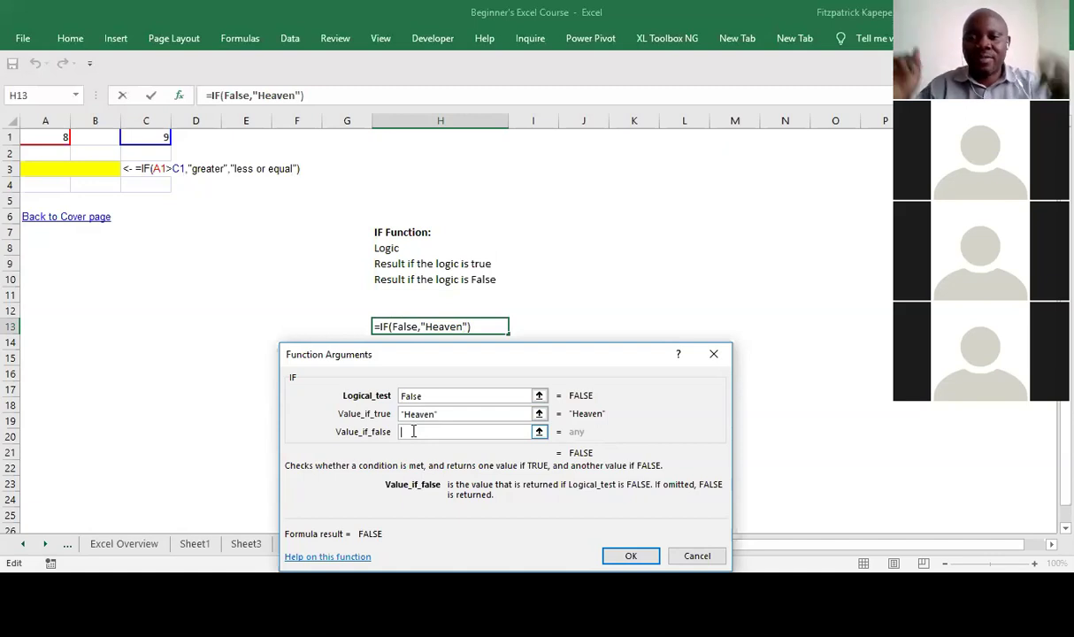
{"action": "type", "text": "\""}
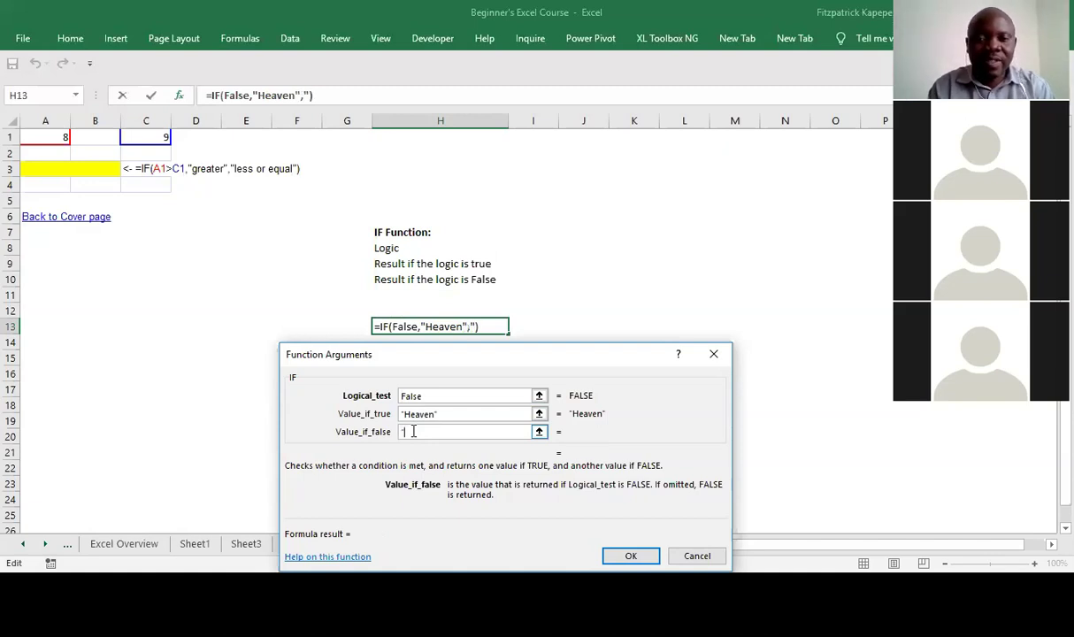
{"action": "type", "text": "Hell\""}
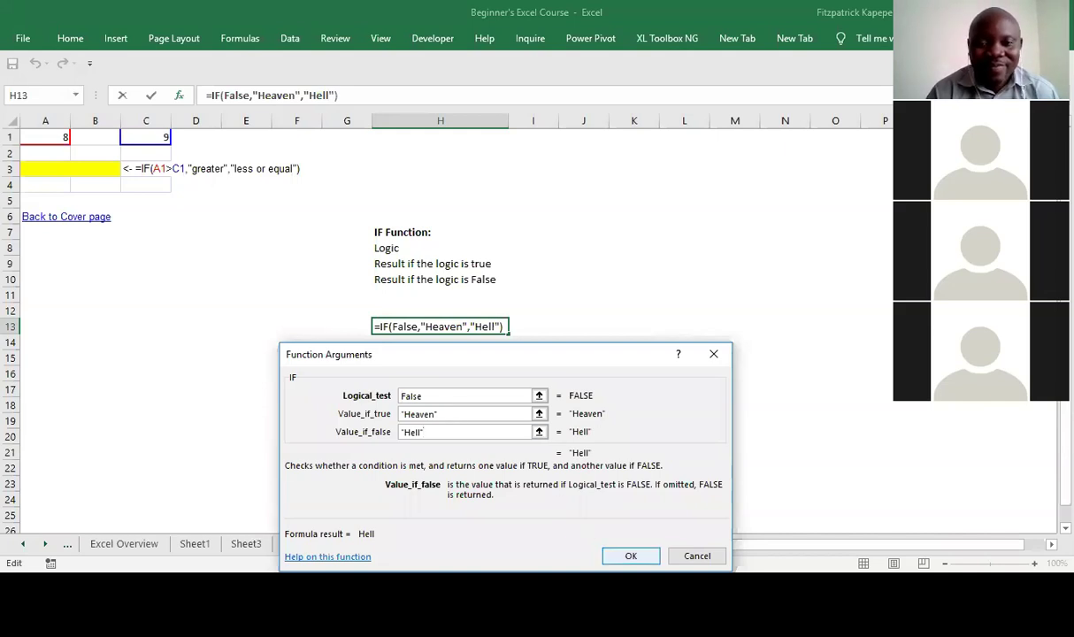
{"action": "left_click", "coordinate": [631, 556]}
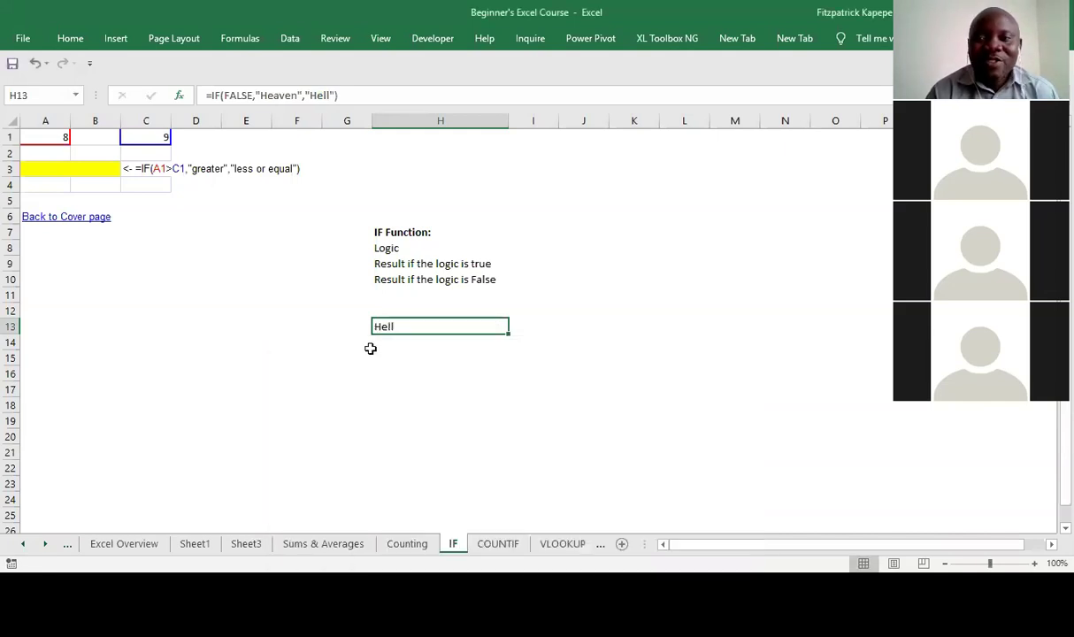
- Change the logical test of the IF formula in H13 to True
{"action": "left_click", "coordinate": [252, 97]}
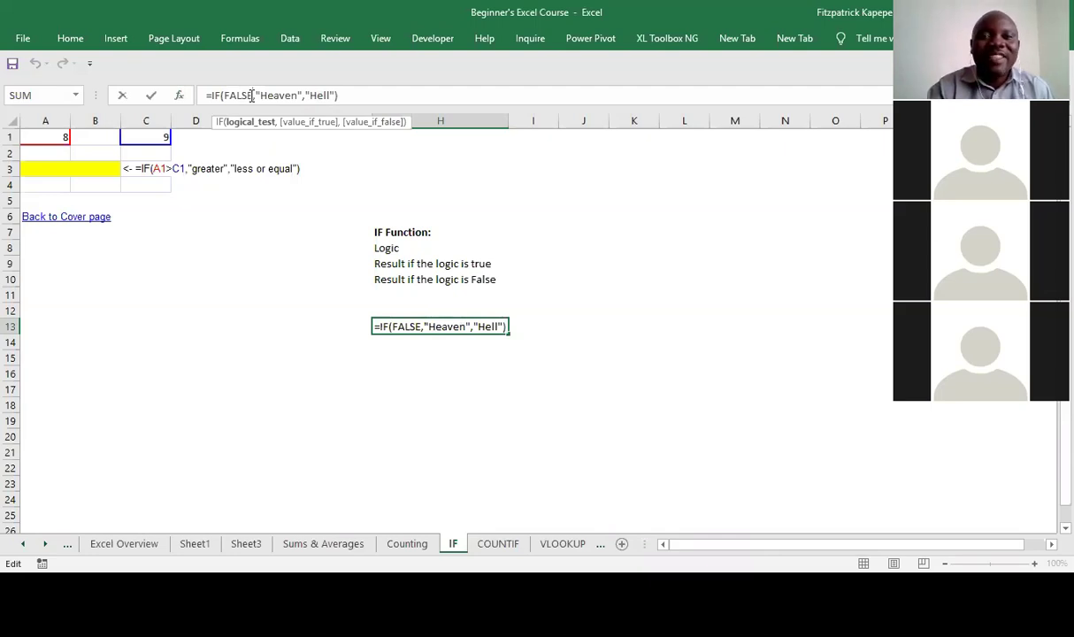
{"action": "double_click", "coordinate": [239, 96]}
{"action": "key", "text": "Delete"}
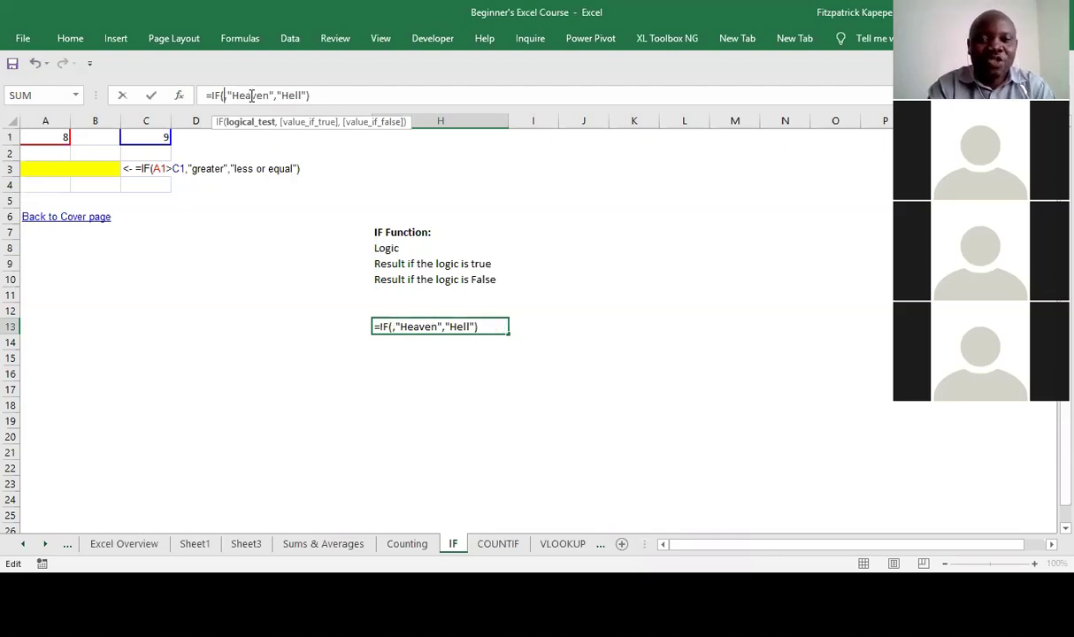
{"action": "type", "text": "True"}
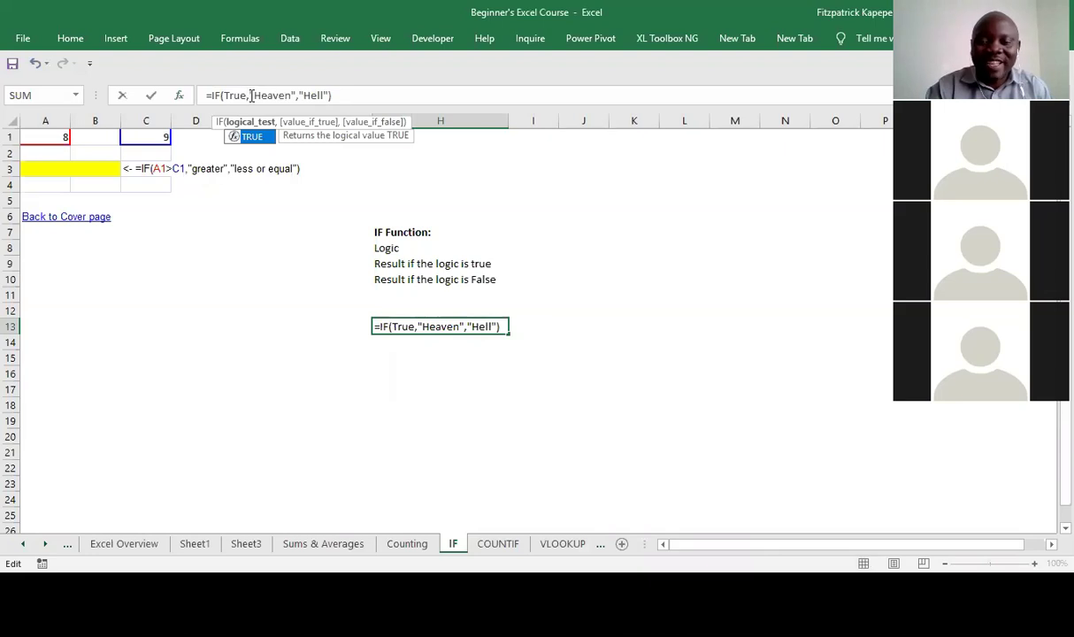
{"action": "key", "text": "Return"}
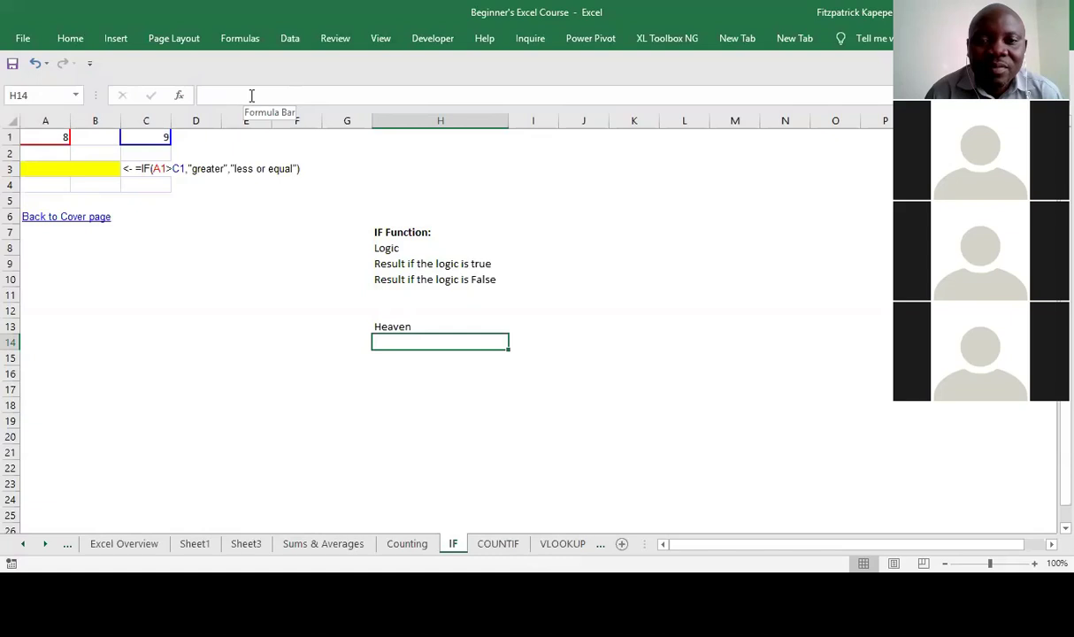
- Review the logical test, Value_if_true and Value_if_false arguments of the IF formula in H13, and close the dialog
{"action": "left_click", "coordinate": [385, 324]}
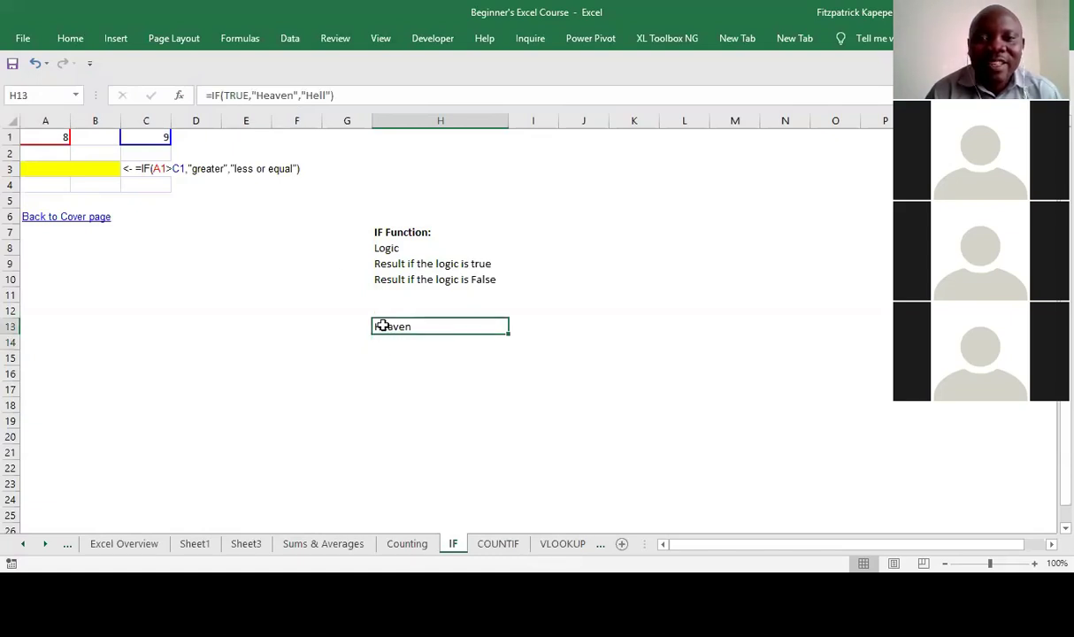
{"action": "left_click", "coordinate": [180, 97]}
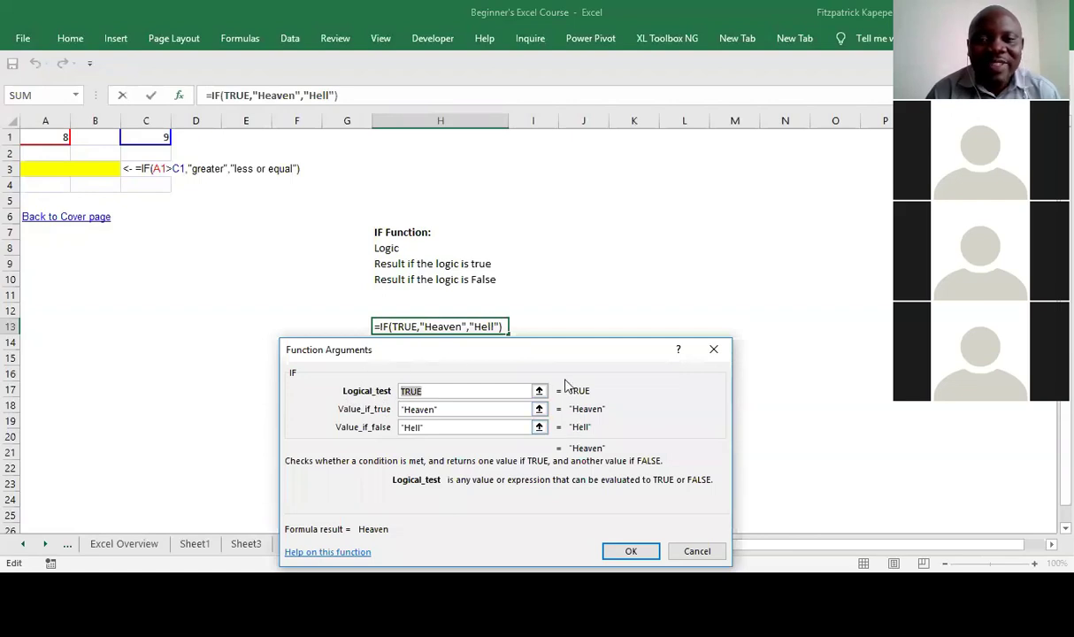
{"action": "left_click", "coordinate": [443, 410]}
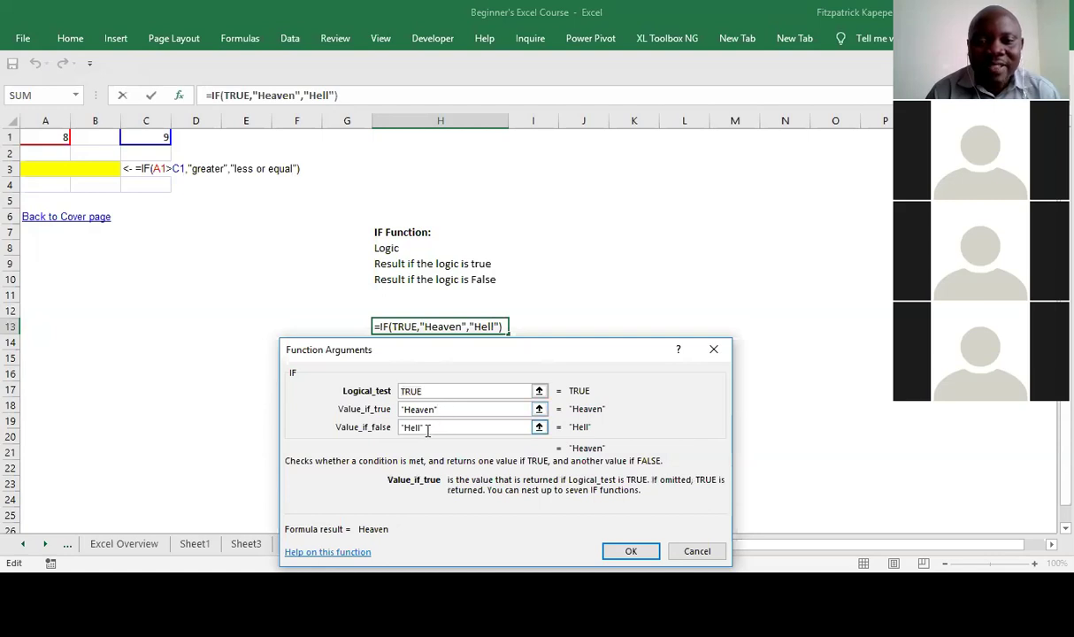
{"action": "left_click", "coordinate": [427, 429]}
{"action": "key", "text": "shift+Tab"}
{"action": "key", "text": "shift+Tab"}
{"action": "key", "text": "Right"}
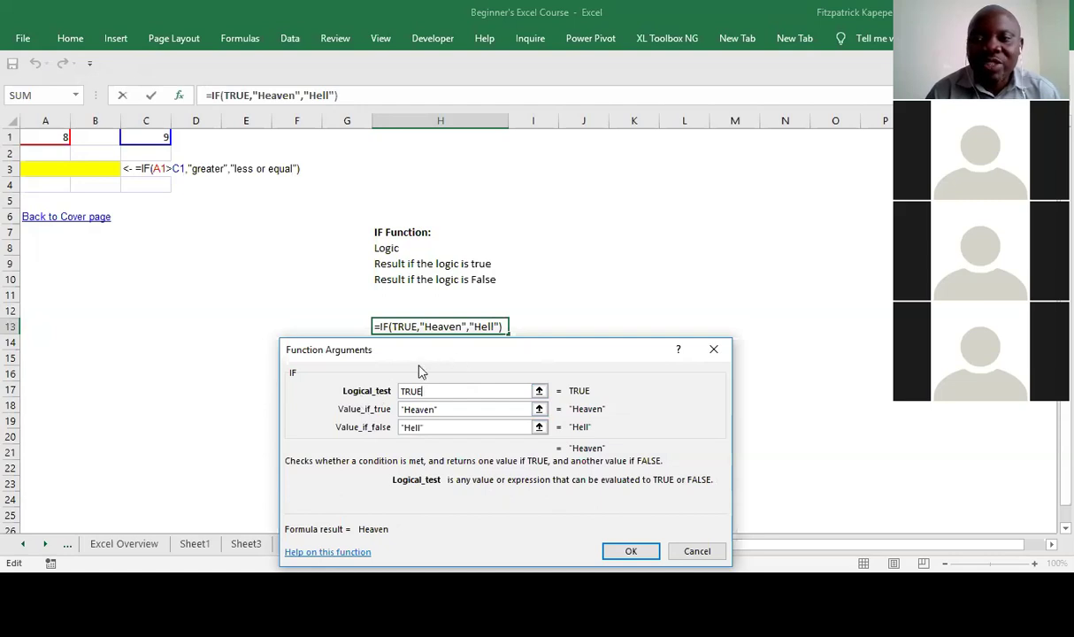
{"action": "left_click", "coordinate": [429, 427]}
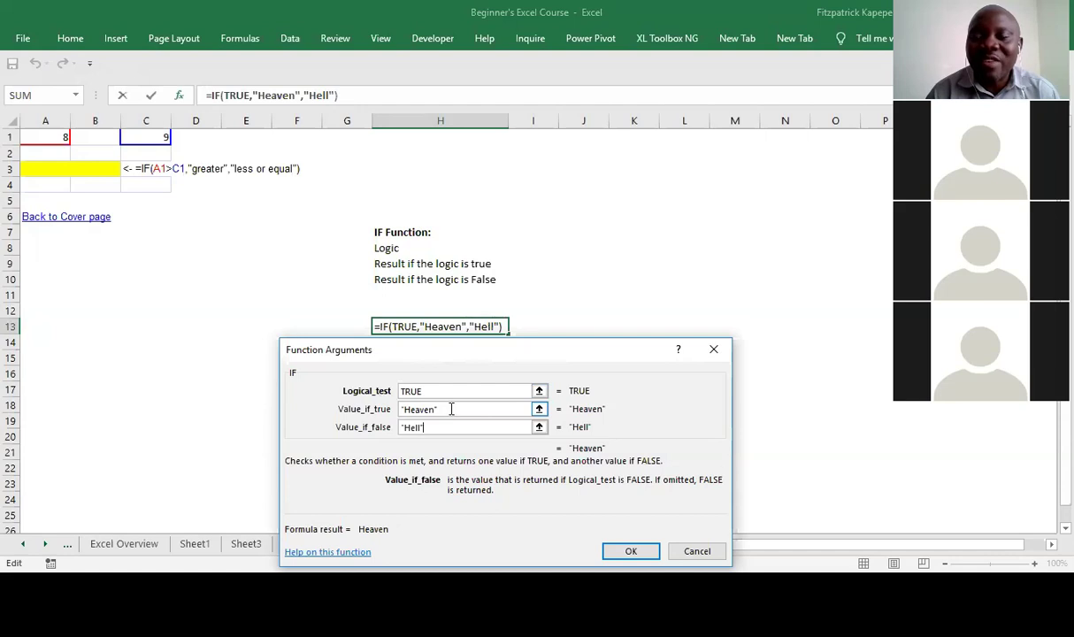
{"action": "left_click", "coordinate": [451, 409]}
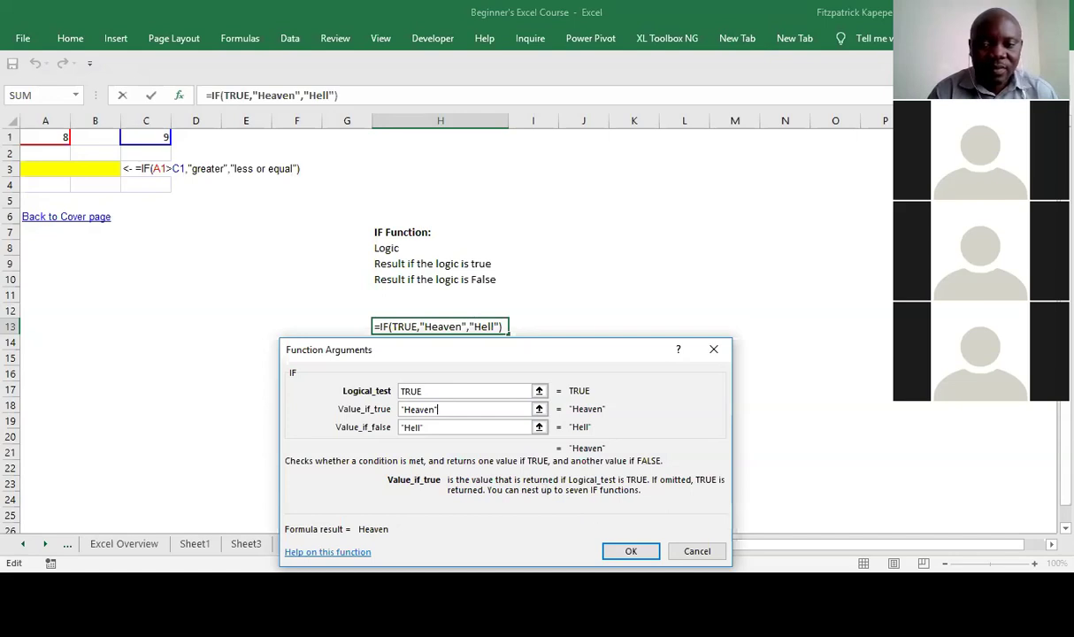
{"action": "left_click", "coordinate": [630, 551]}
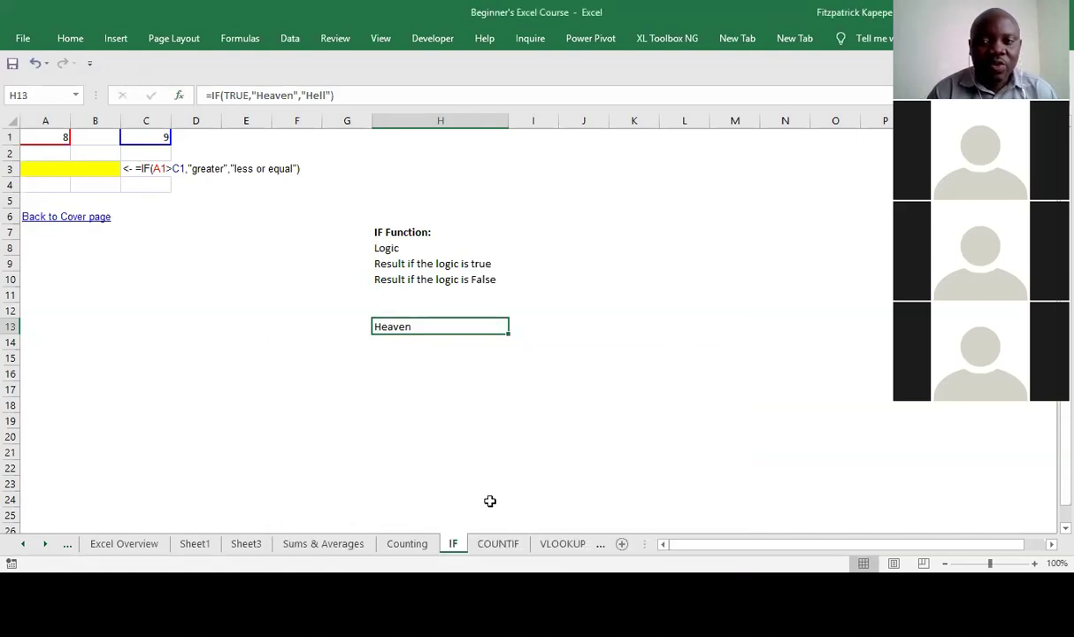
- Enter AND in cell B11 and OR in cell B12
{"action": "left_click", "coordinate": [100, 292]}
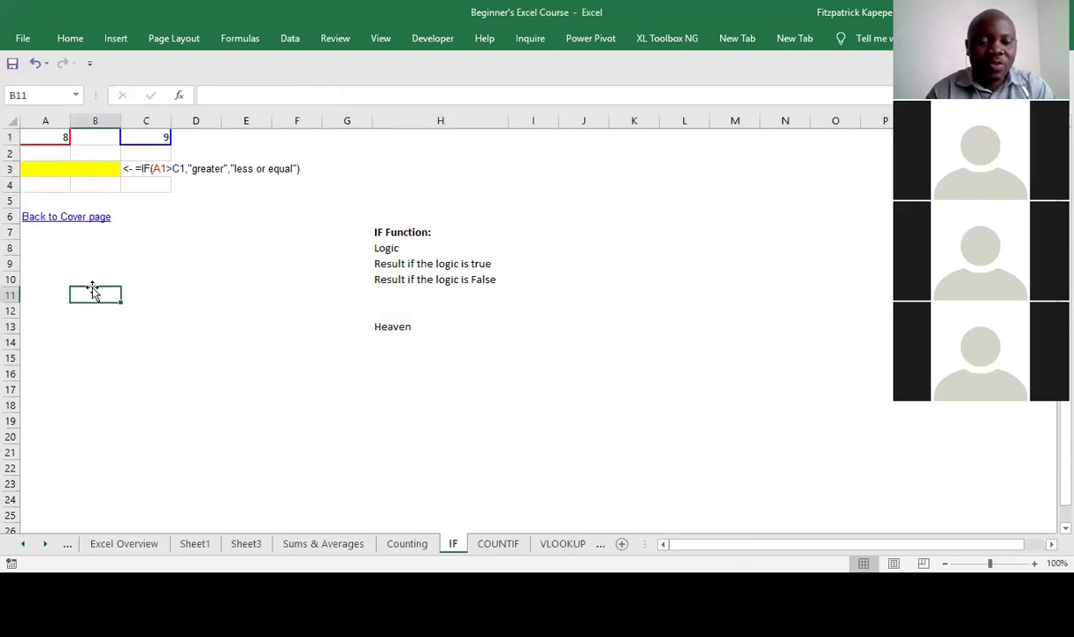
{"action": "type", "text": "AND"}
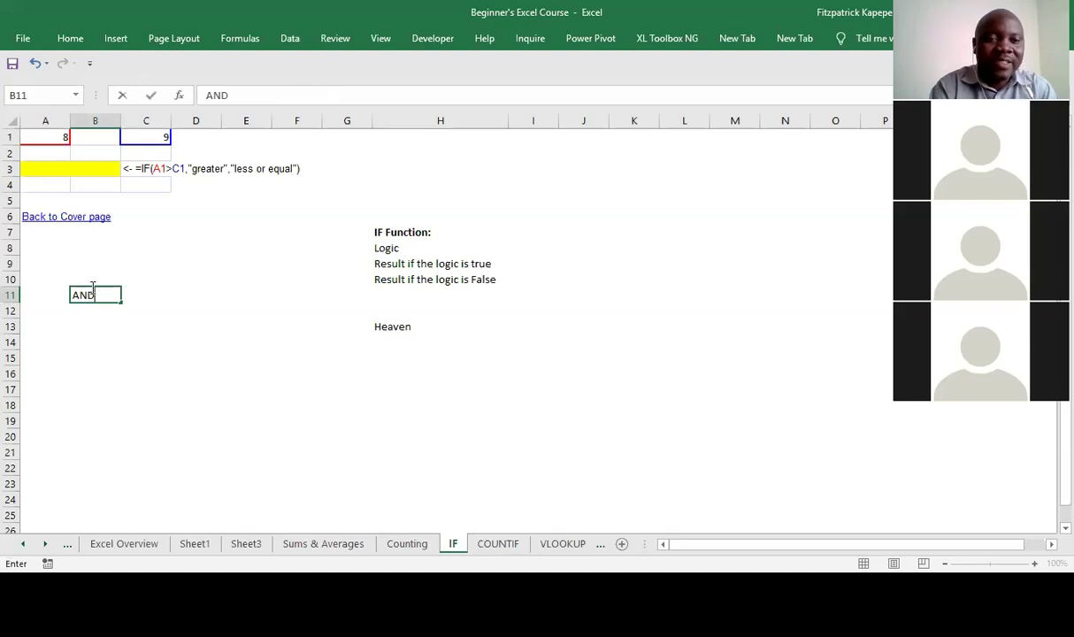
{"action": "key", "text": "Return"}
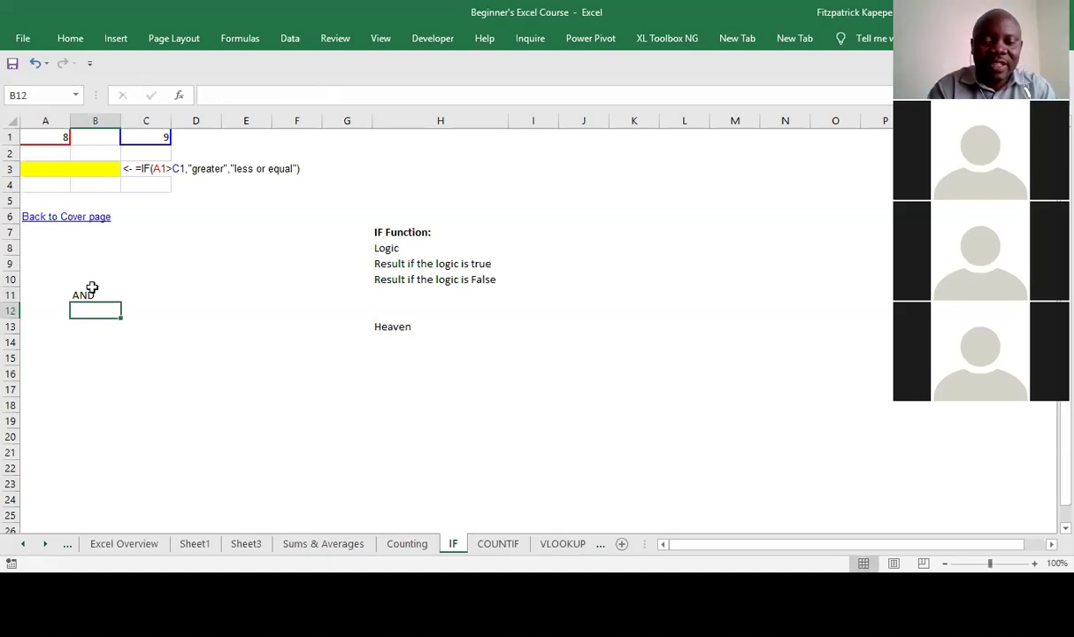
{"action": "type", "text": "OR"}
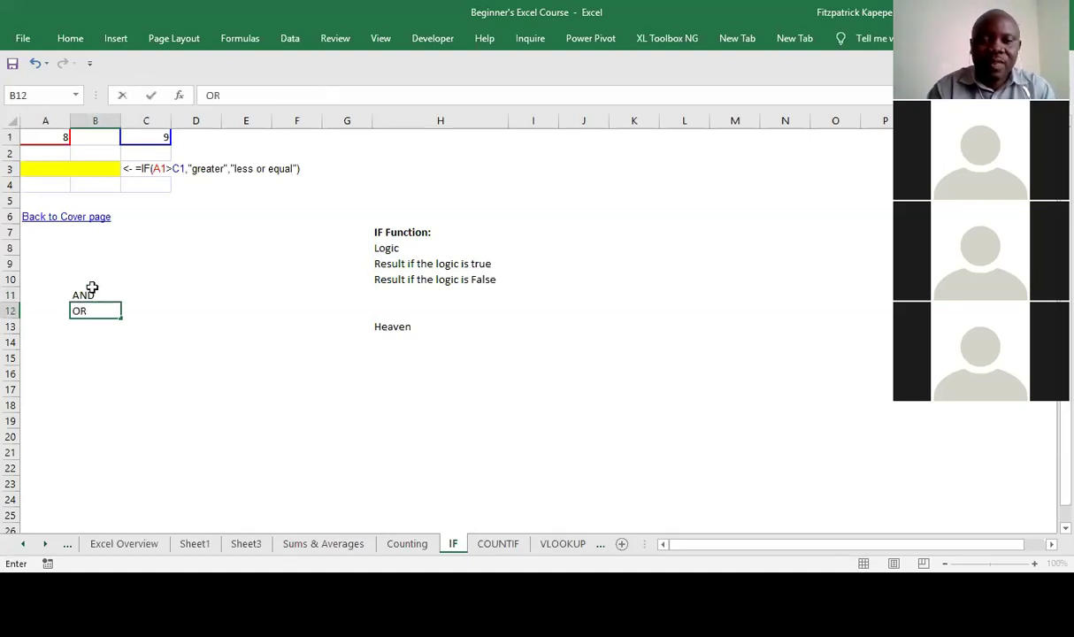
{"action": "left_click", "coordinate": [92, 285]}
- Examine the two compared cells A1 and C1, and select the yellow result cell A3
{"action": "key", "text": "Up"}
{"action": "key", "text": "Up"}
{"action": "key", "text": "Up"}
{"action": "key", "text": "Up"}
{"action": "key", "text": "Up"}
{"action": "key", "text": "Up"}
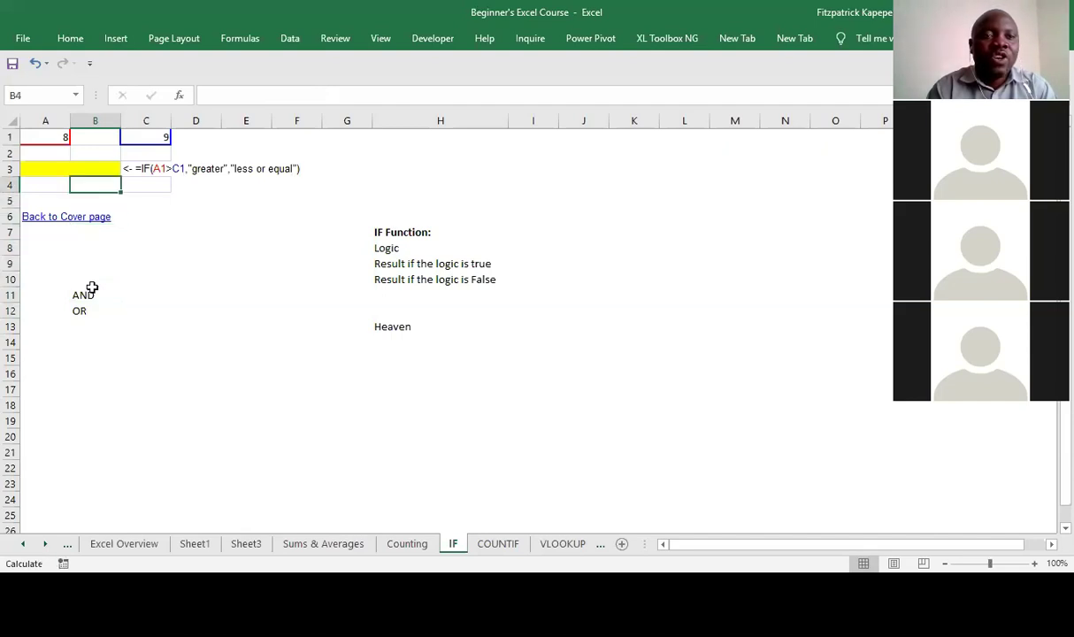
{"action": "key", "text": "Up"}
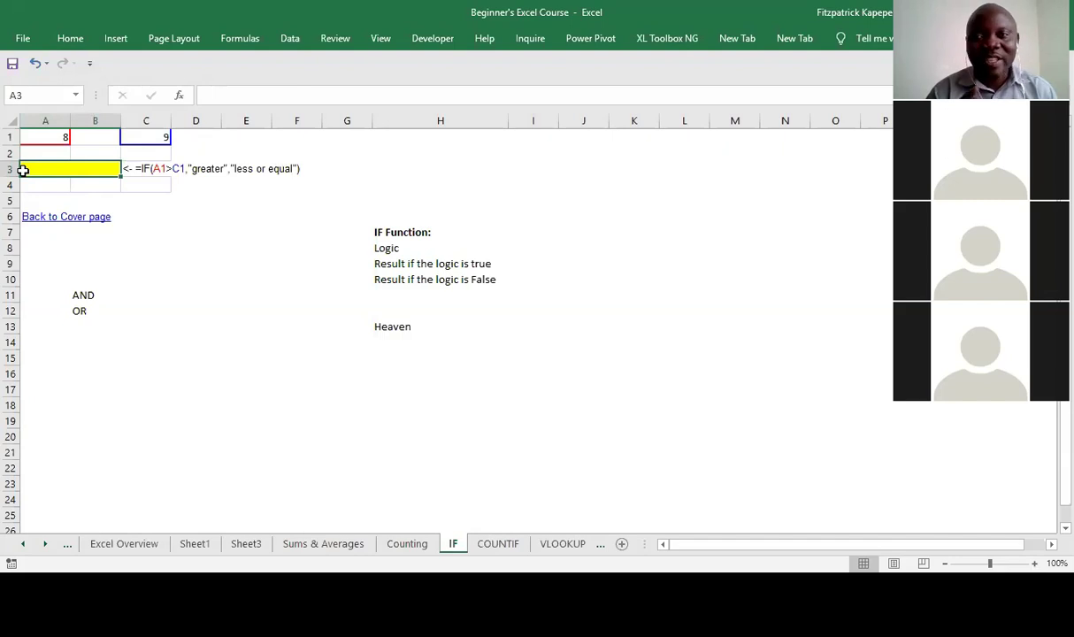
{"action": "left_click", "coordinate": [25, 137]}
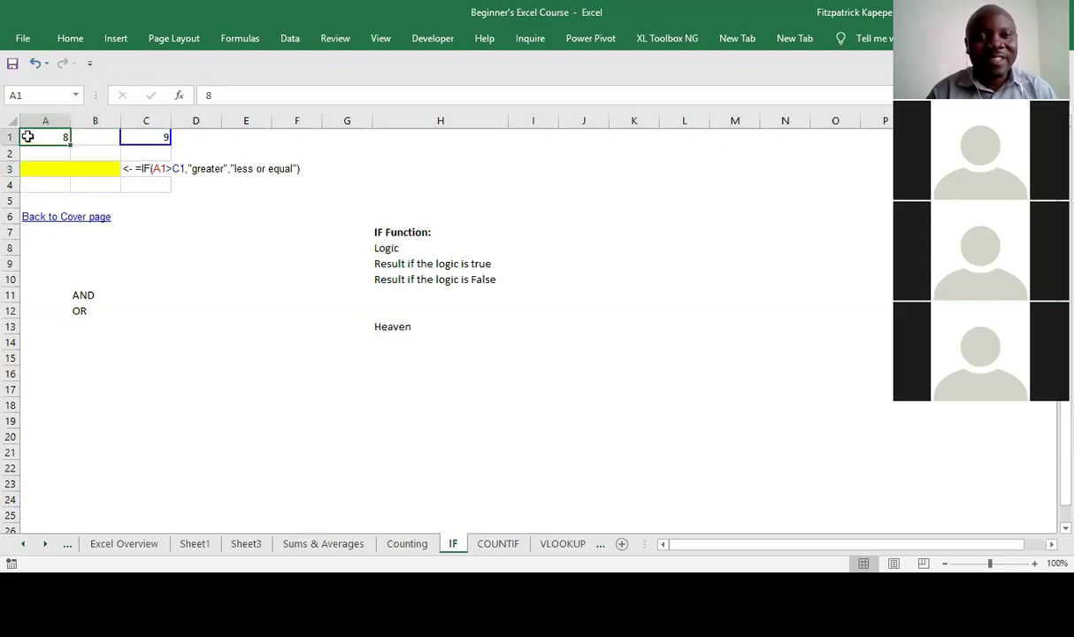
{"action": "left_click", "coordinate": [157, 132]}
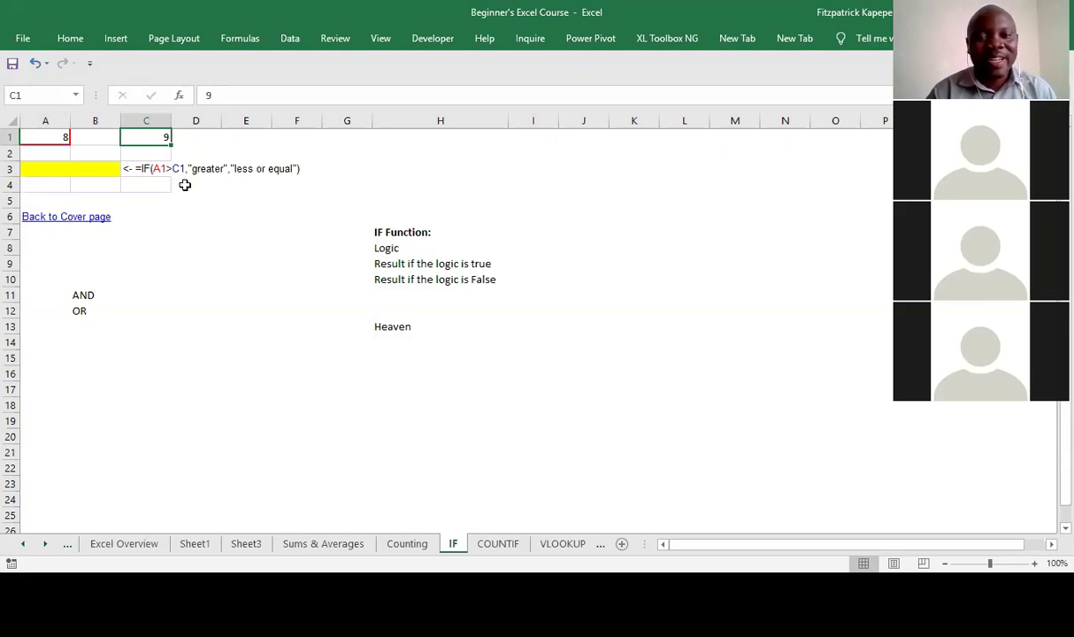
{"action": "left_click", "coordinate": [50, 167]}
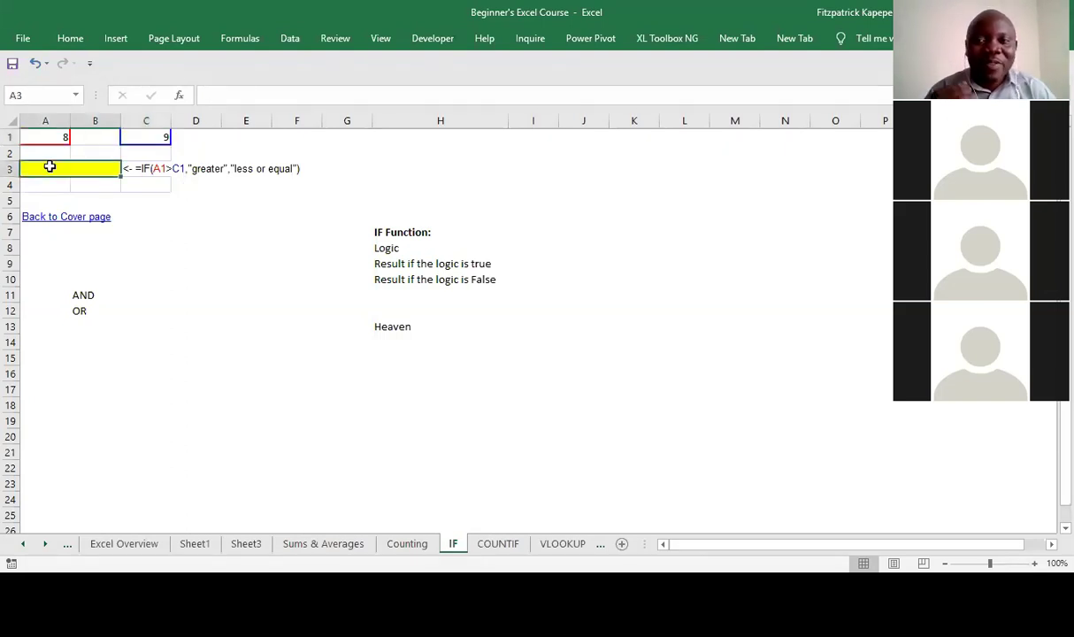
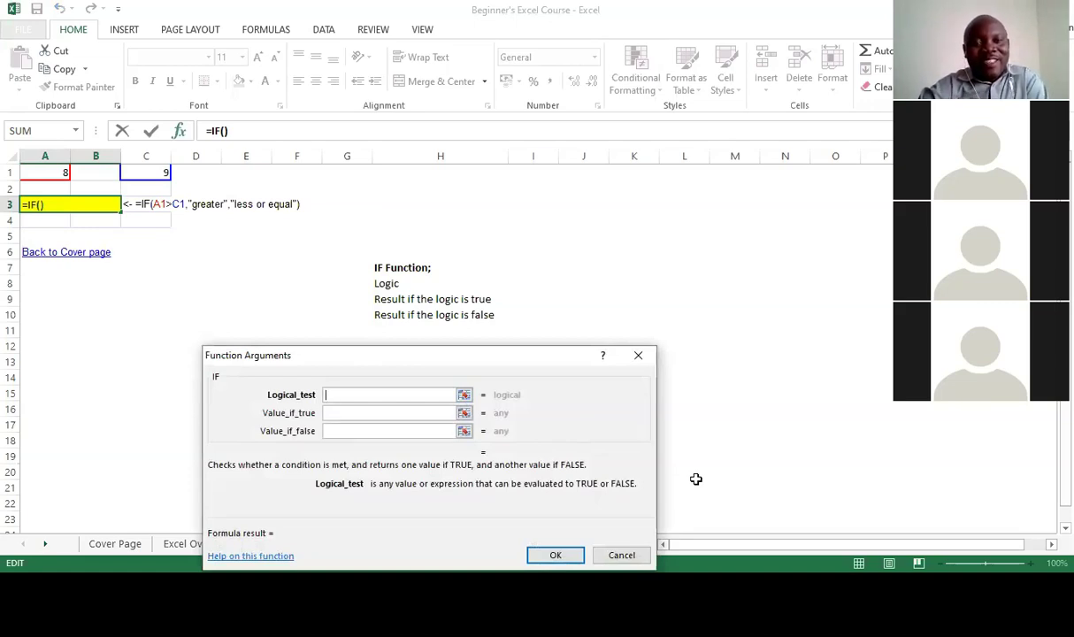
{"action": "type", "text": "G"}
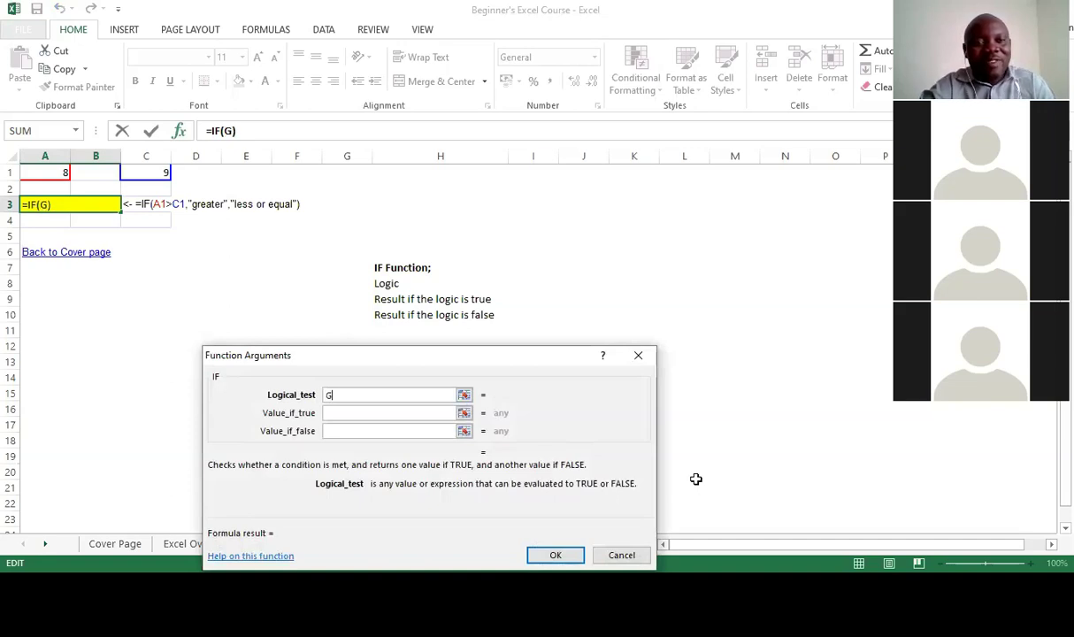
{"action": "type", "text": "r"}
{"action": "key", "text": "BackSpace"}
{"action": "key", "text": "BackSpace"}
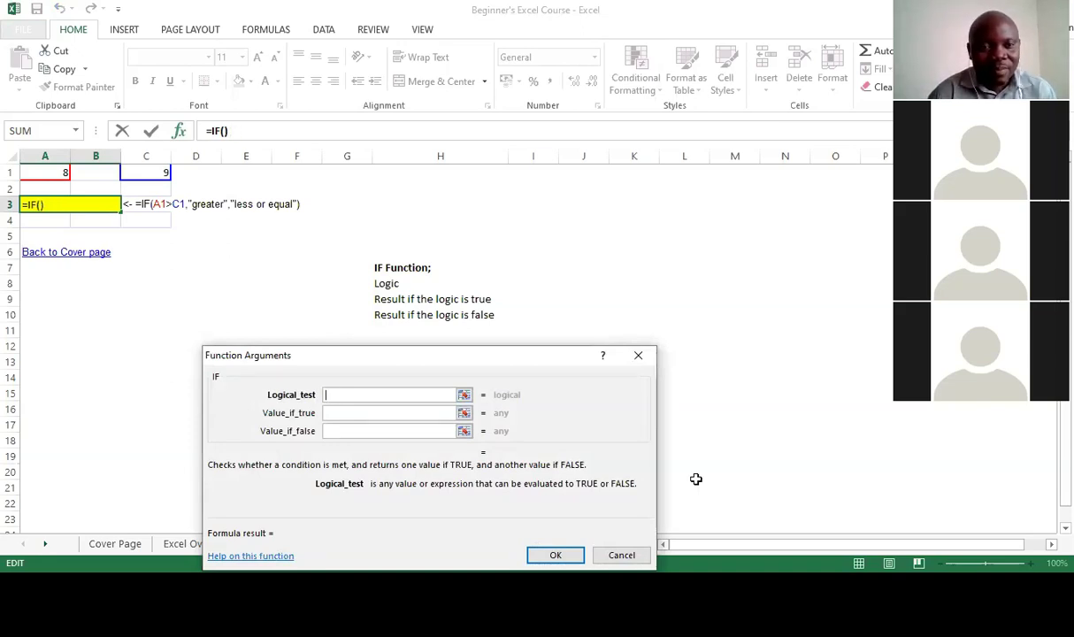
- Set the Logical_test of the IF function in A3 to A1>C1 and its Value_if_true to "Greater"
{"action": "left_click", "coordinate": [51, 172]}
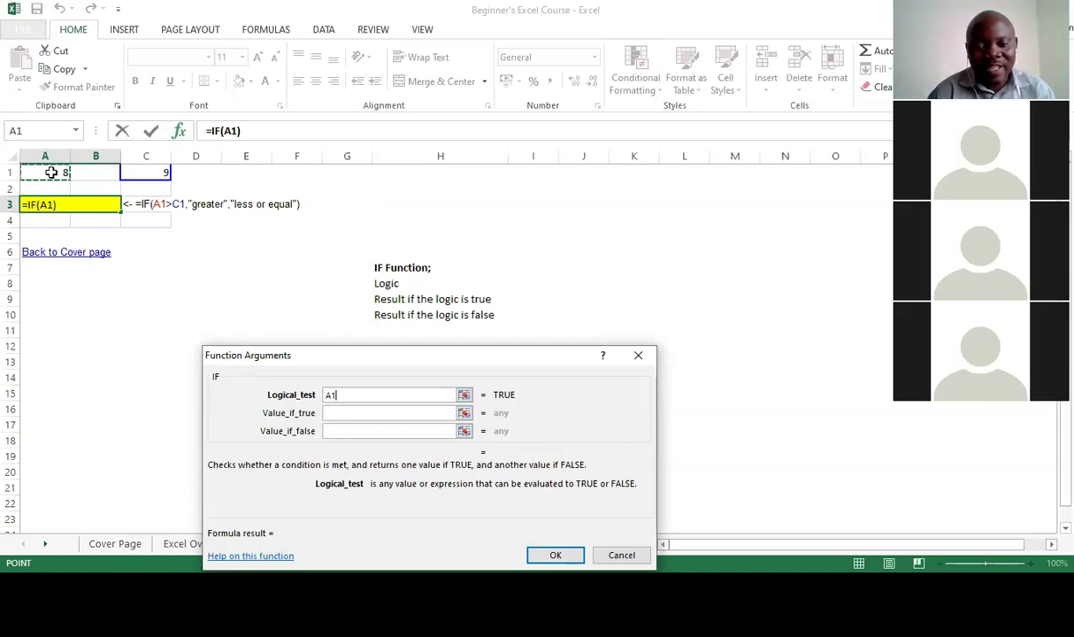
{"action": "type", "text": ">"}
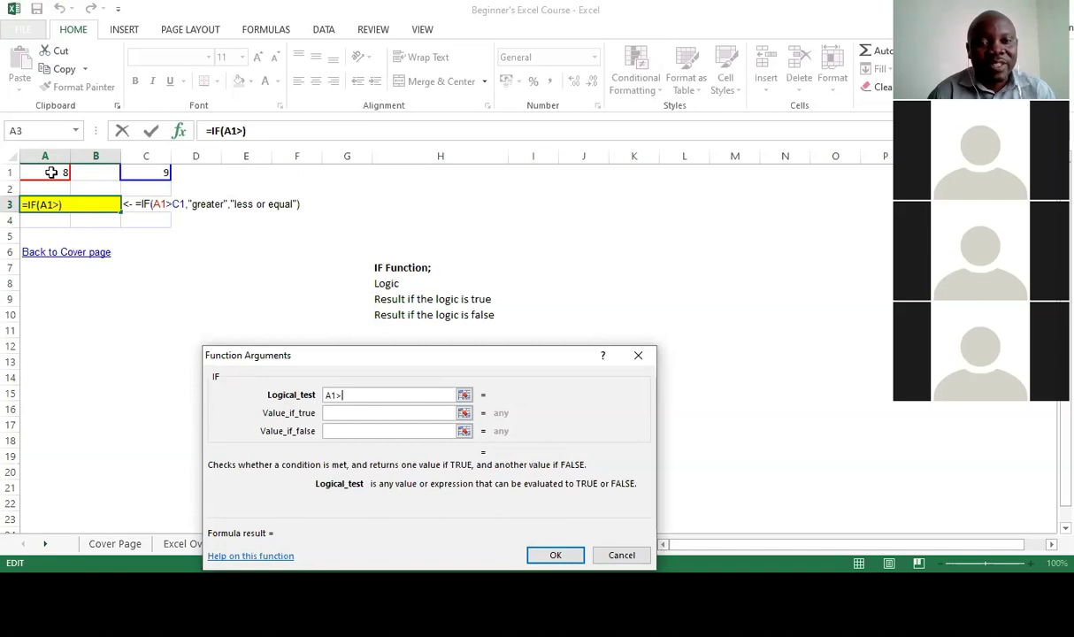
{"action": "left_click", "coordinate": [147, 174]}
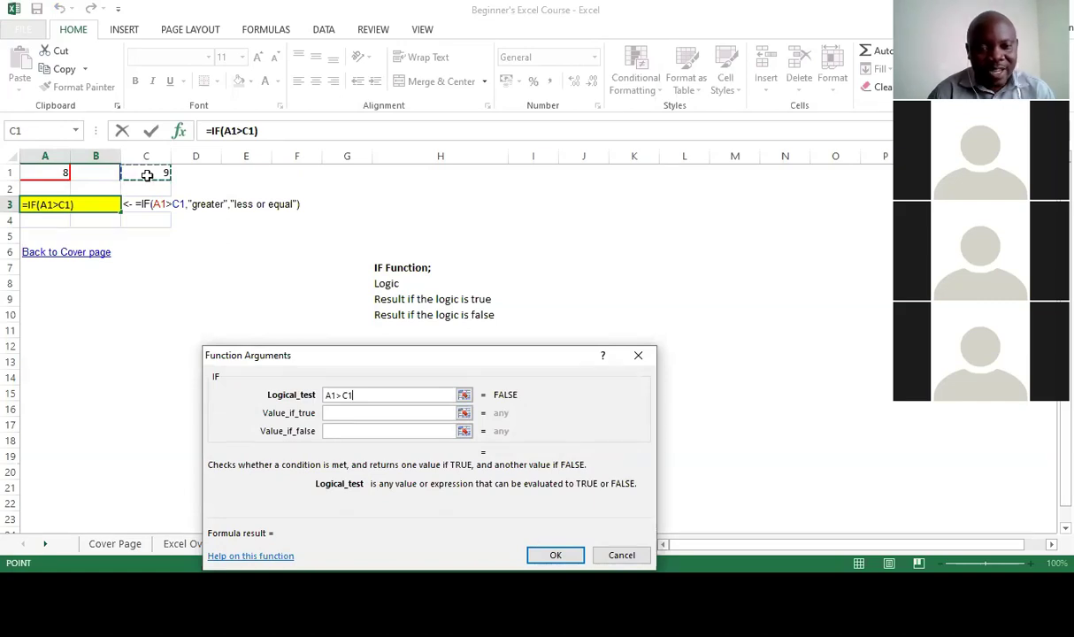
{"action": "key", "text": "Tab"}
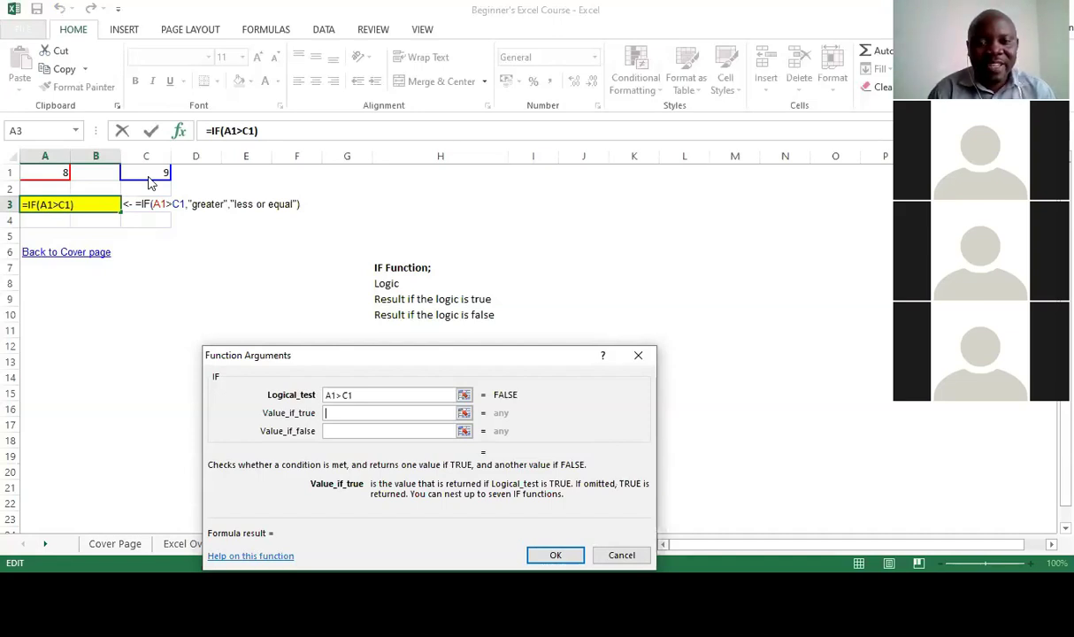
{"action": "type", "text": "Gre"}
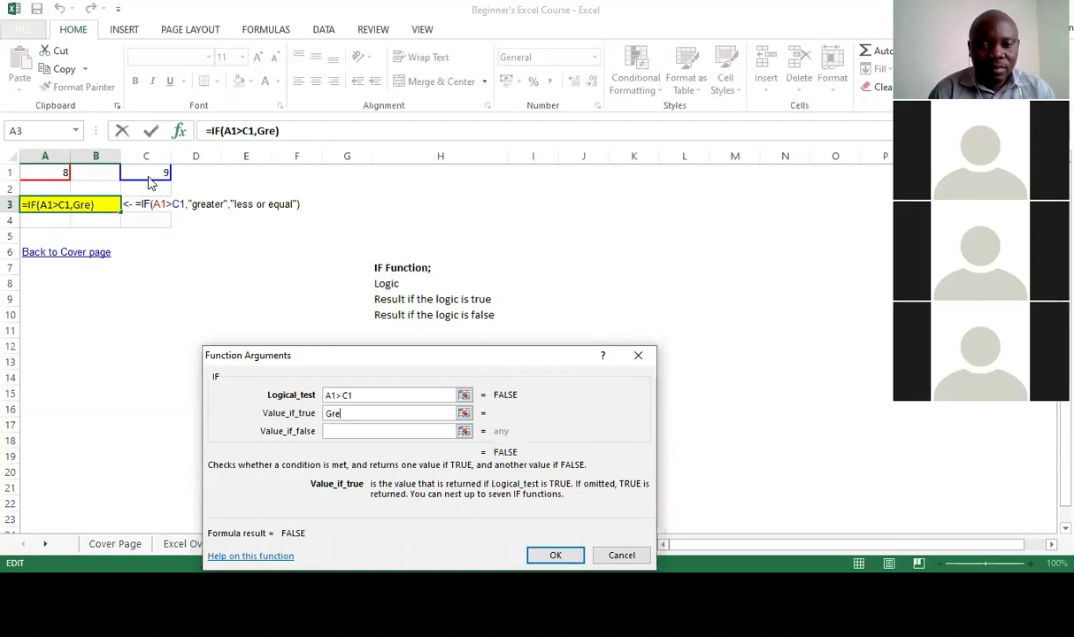
{"action": "type", "text": "ater"}
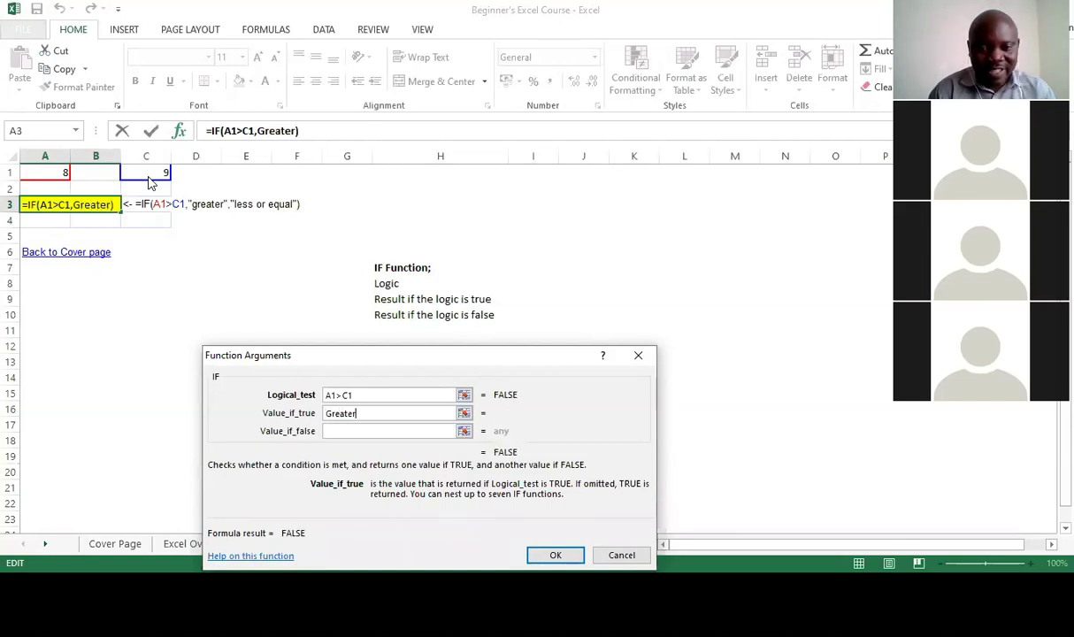
{"action": "key", "text": "Tab"}
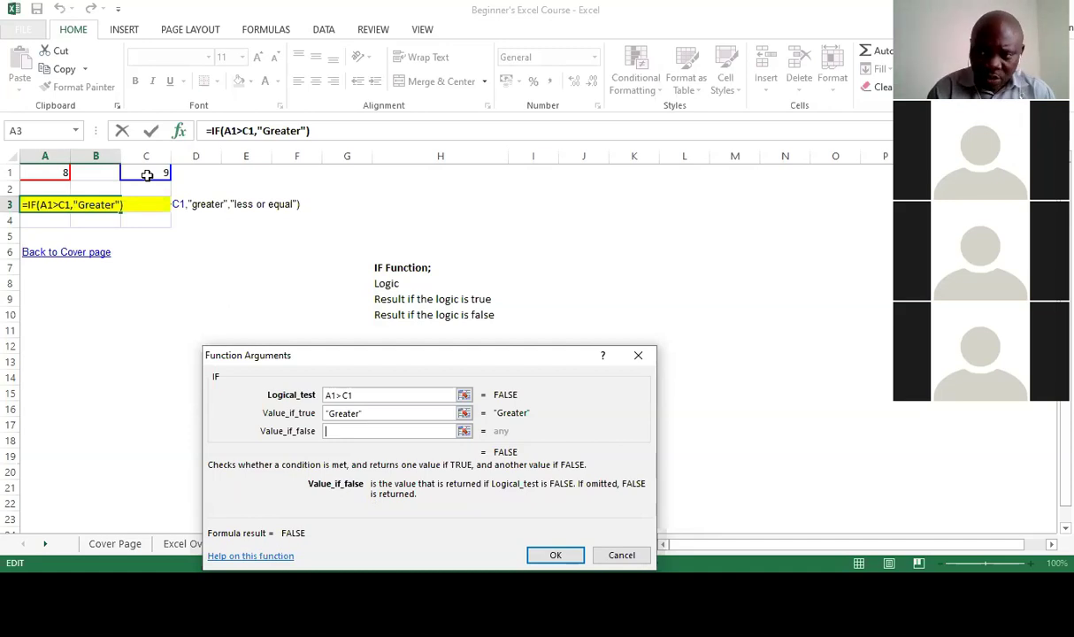
- Set Value_if_false to "less or equal" and confirm the IF formula in A3
{"action": "type", "text": "@"}
{"action": "key", "text": "BackSpace"}
{"action": "type", "text": "\"le"}
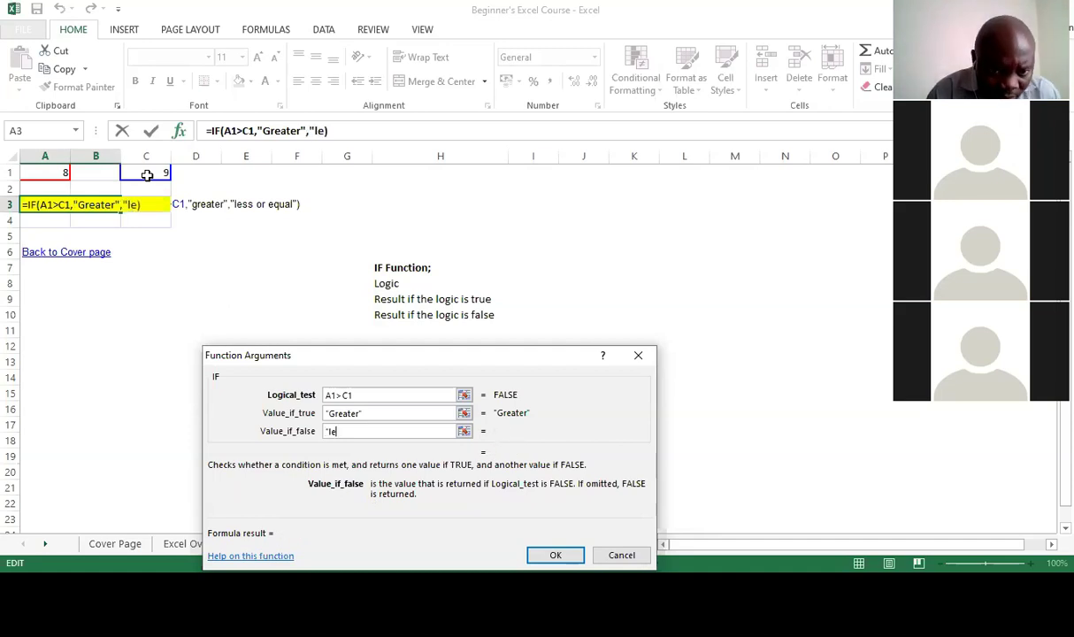
{"action": "type", "text": "ss "}
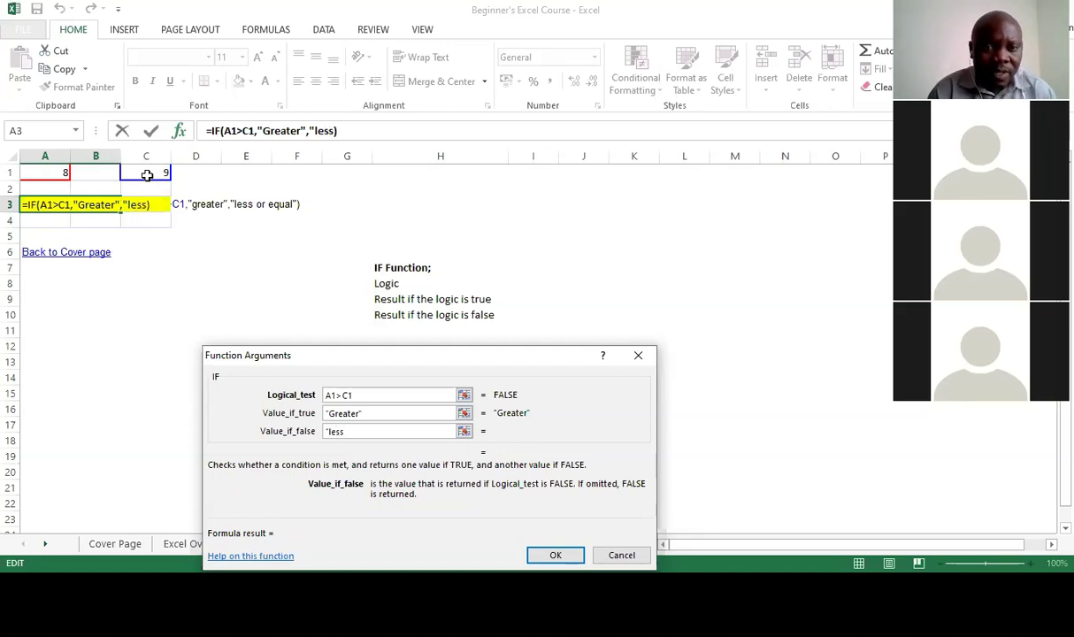
{"action": "type", "text": "or"}
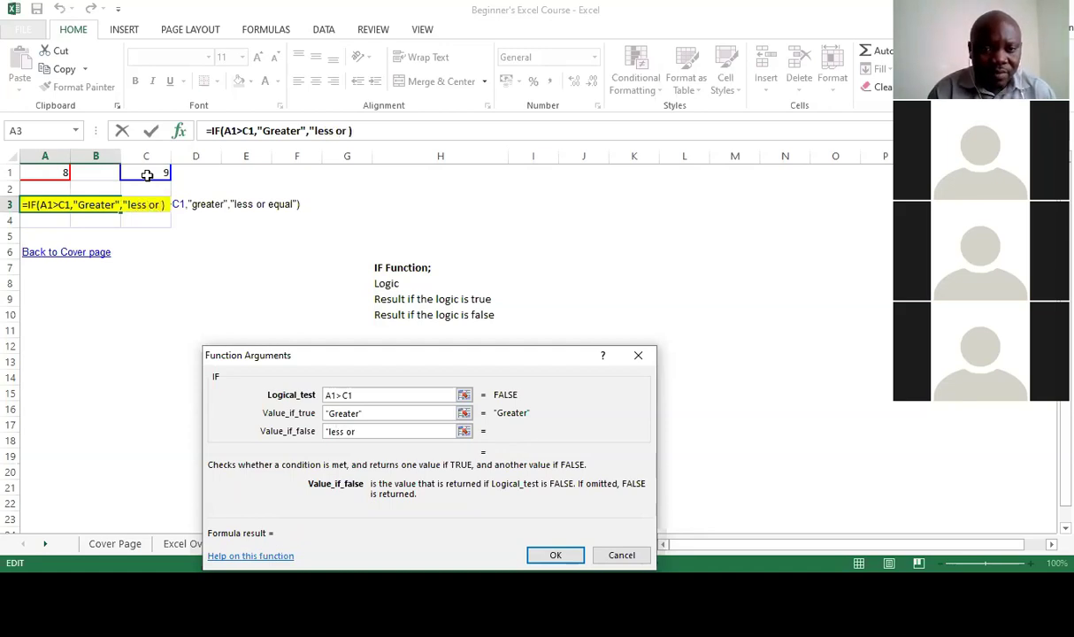
{"action": "type", "text": " r"}
{"action": "key", "text": "BackSpace"}
{"action": "type", "text": "equal"}
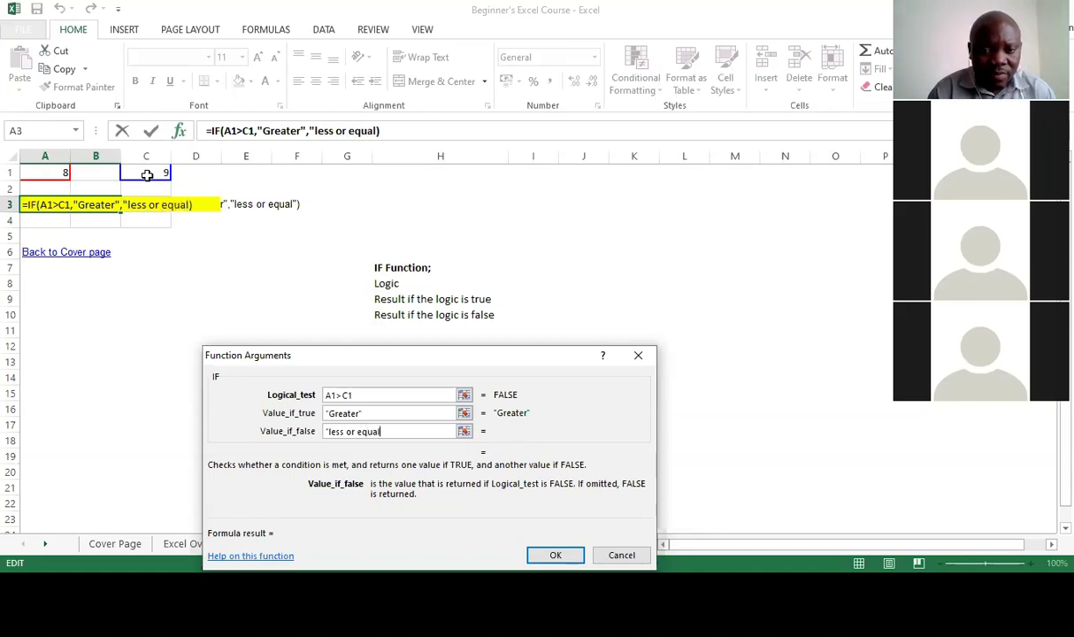
{"action": "type", "text": "\""}
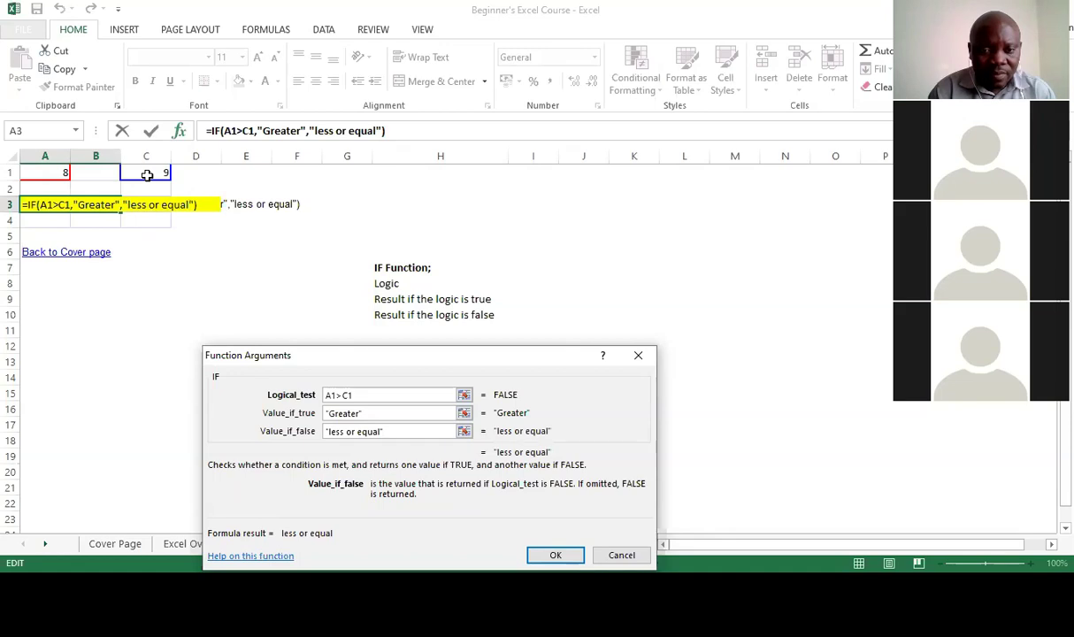
{"action": "key", "text": "Return"}
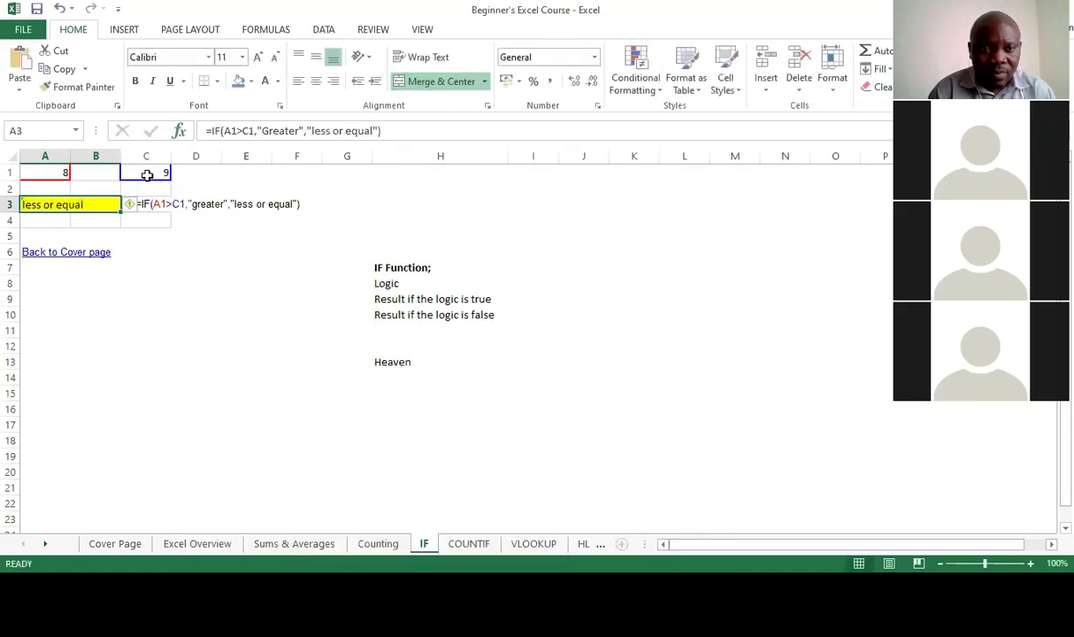
- Test the IF formula with new inputs by setting A1 to 12 and C1 to 15
{"action": "mouse_move", "coordinate": [134, 212]}
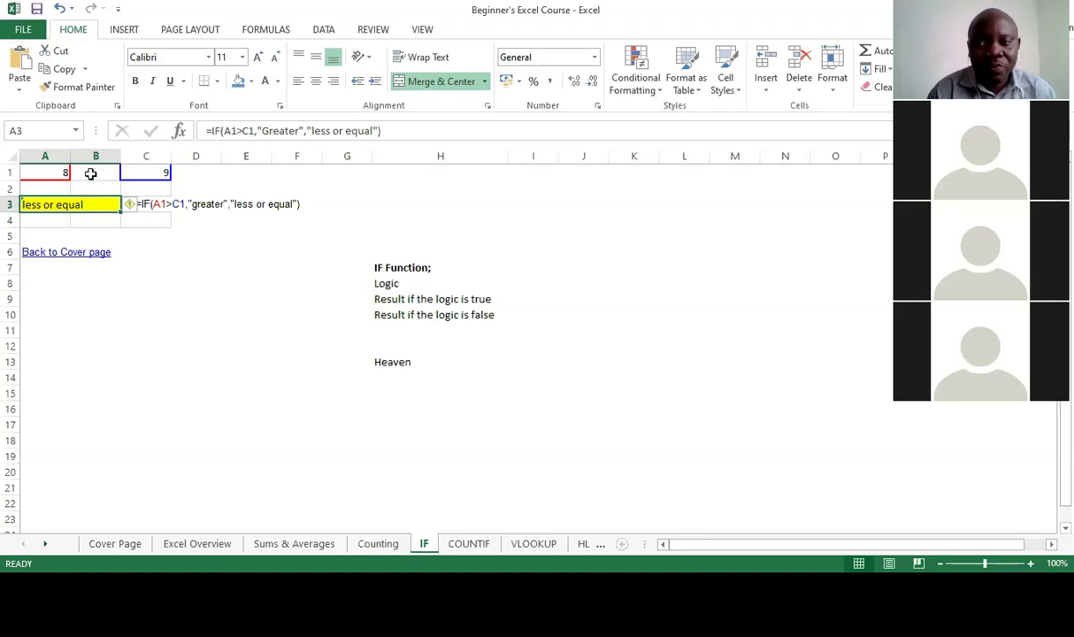
{"action": "left_click", "coordinate": [58, 173]}
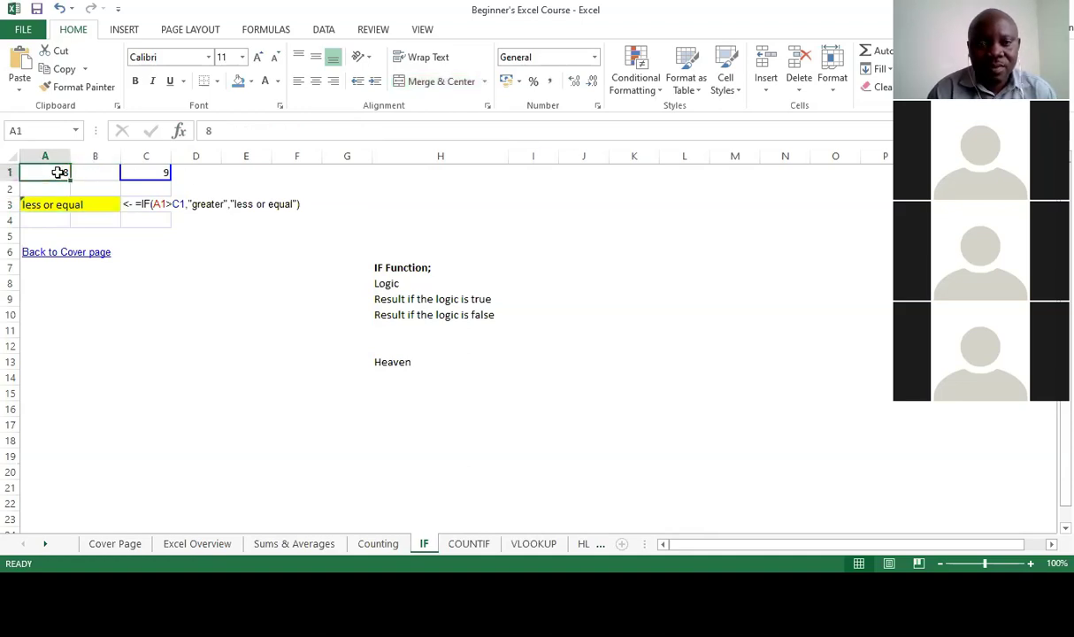
{"action": "type", "text": "12"}
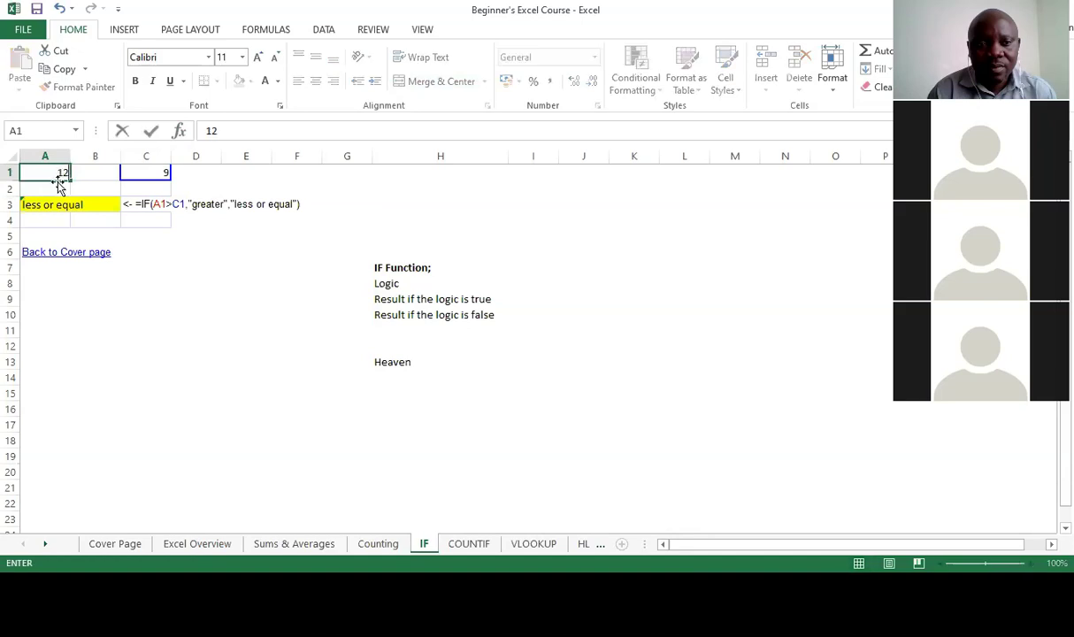
{"action": "key", "text": "Return"}
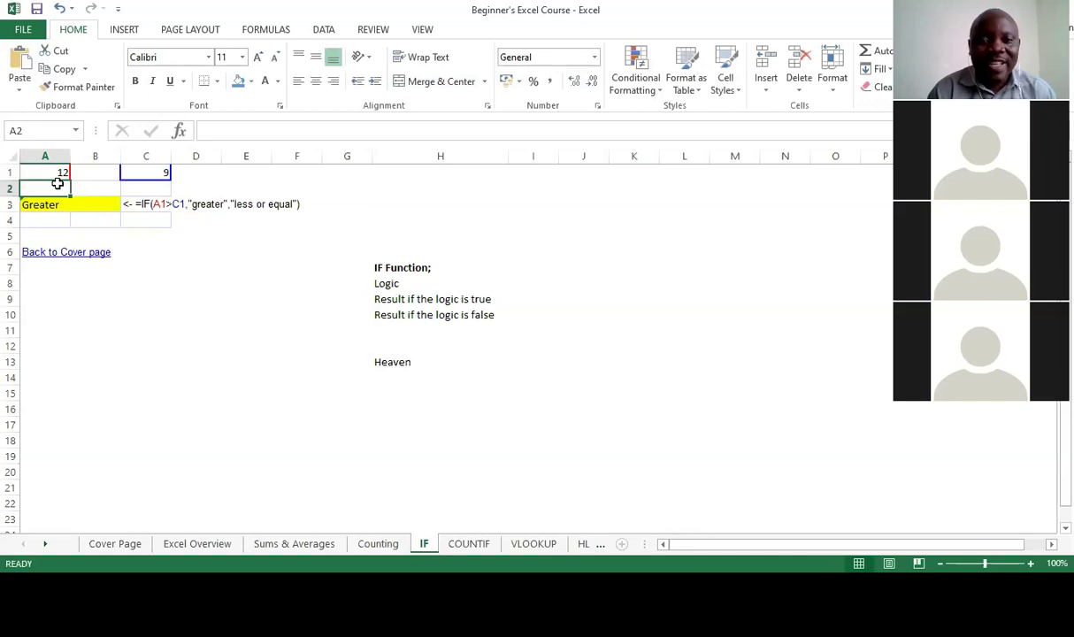
{"action": "left_click", "coordinate": [133, 177]}
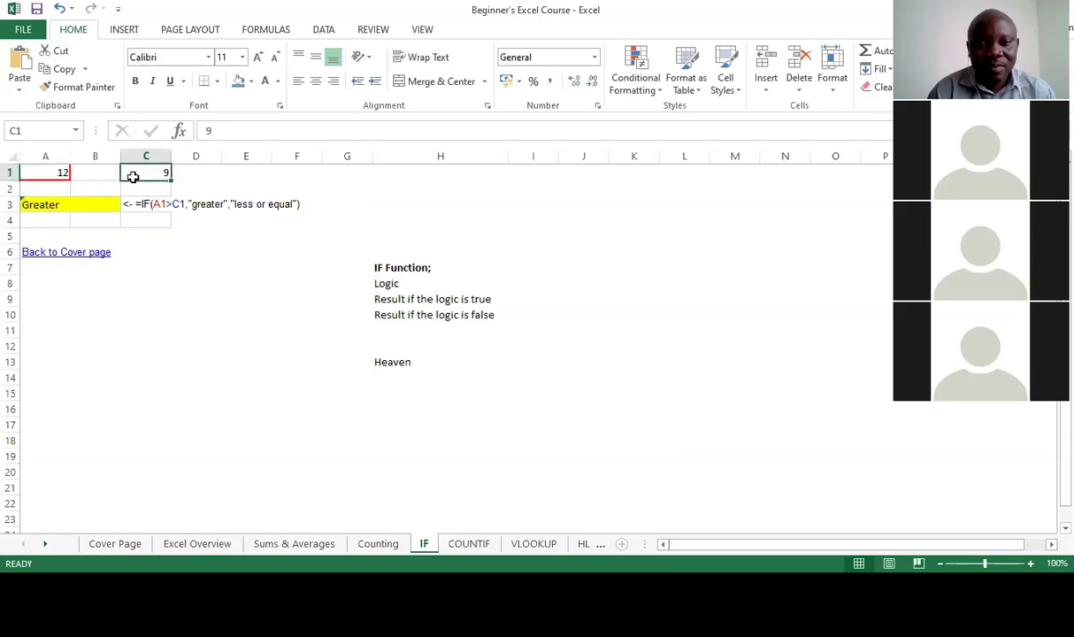
{"action": "type", "text": "15"}
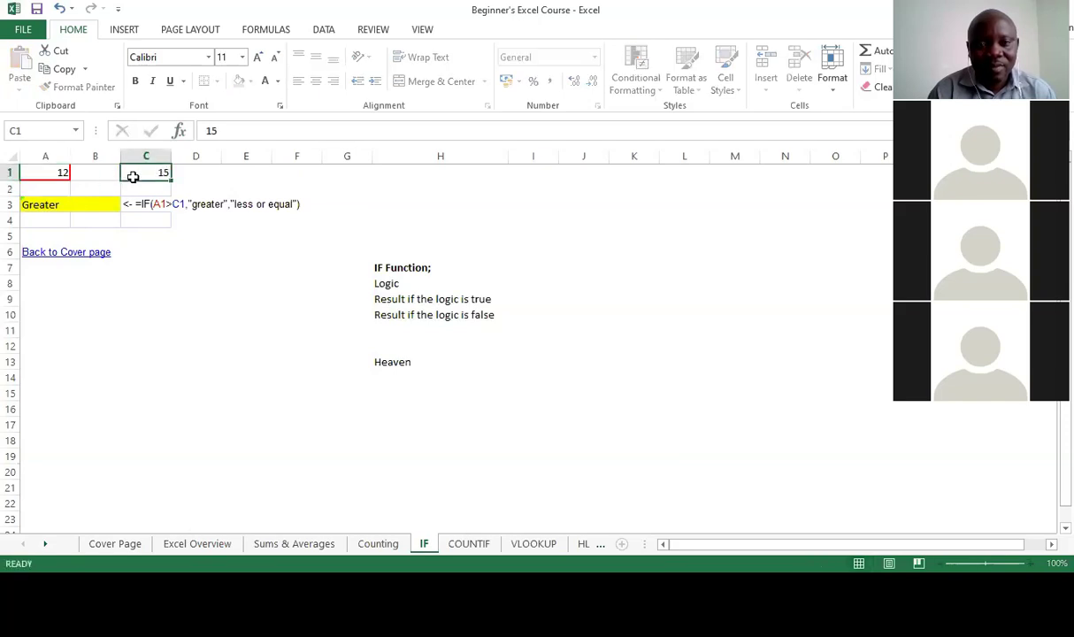
{"action": "key", "text": "Return"}
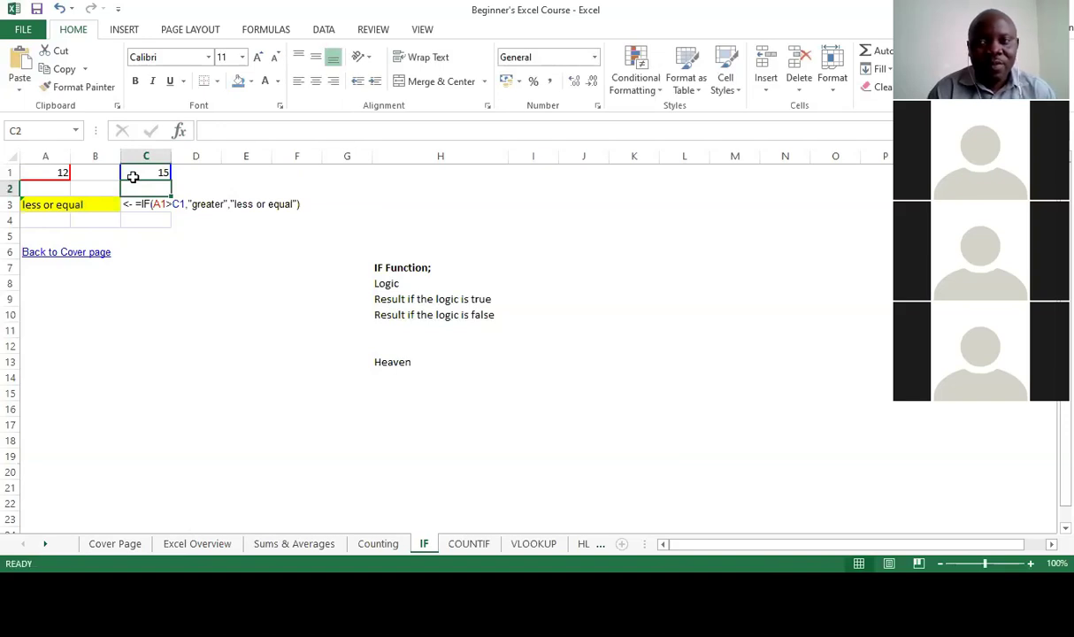
{"action": "left_click", "coordinate": [132, 174]}
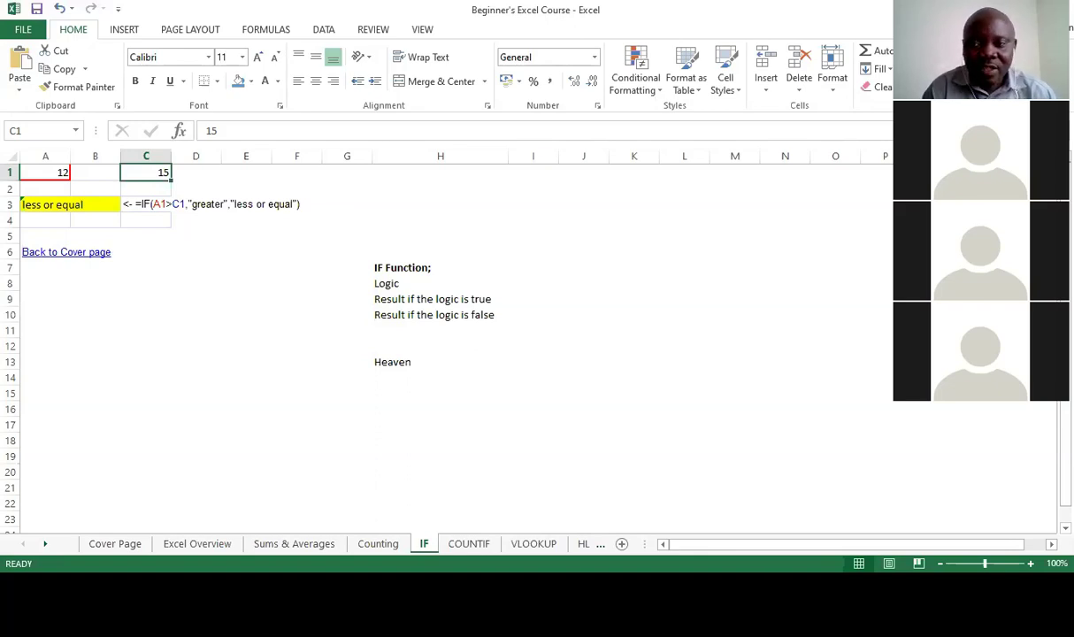
- Enter "and" in cell B9 and "Or" in cell B10
{"action": "left_click", "coordinate": [107, 305]}
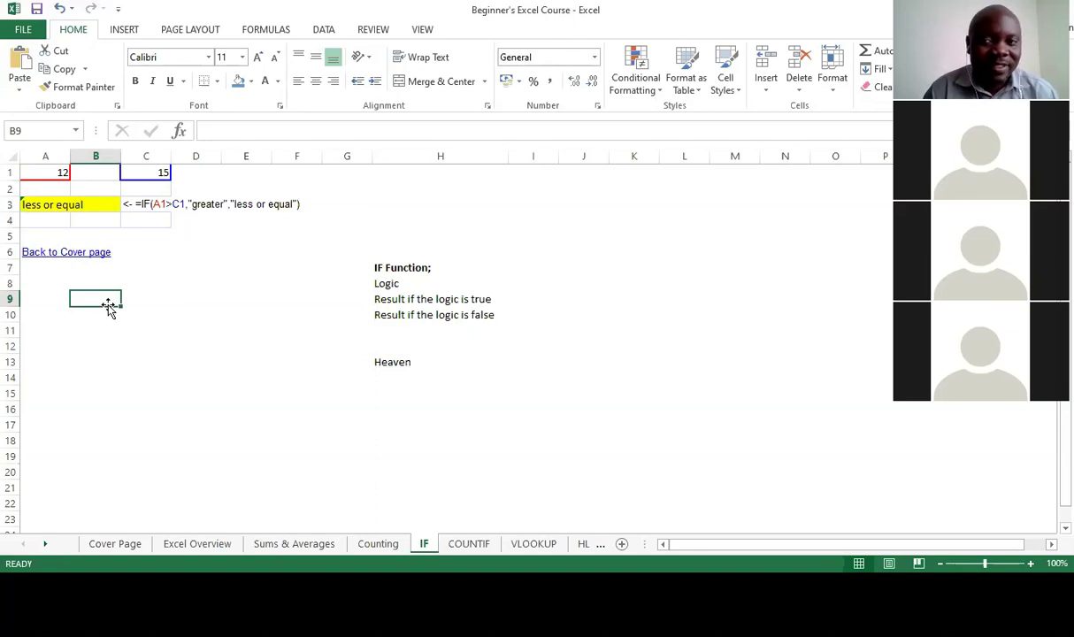
{"action": "type", "text": "and"}
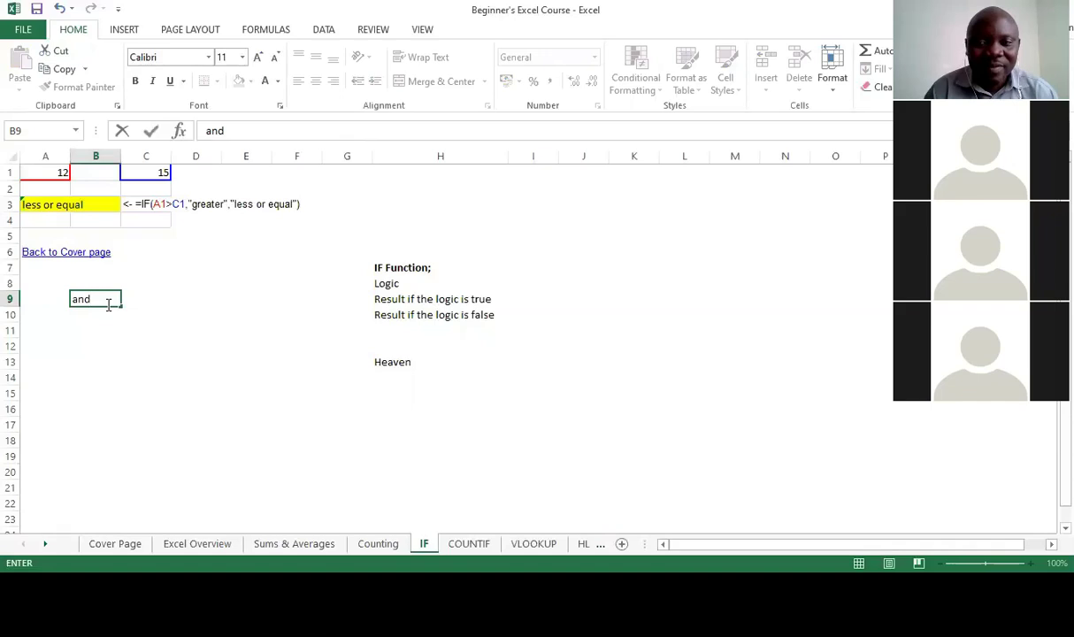
{"action": "left_click", "coordinate": [108, 315]}
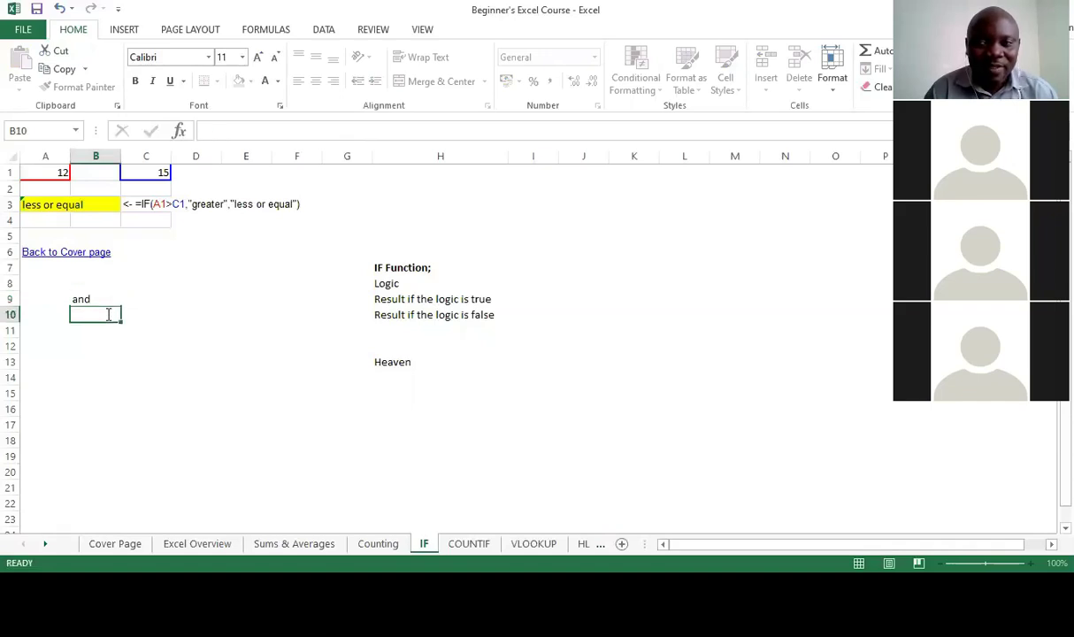
{"action": "type", "text": "Or"}
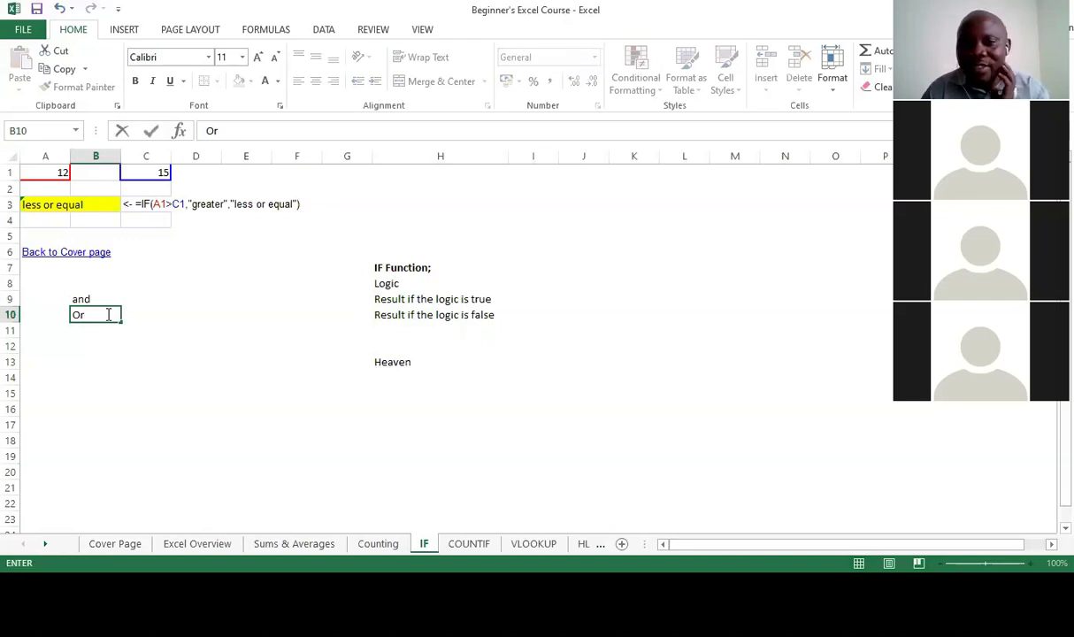
{"action": "key", "text": "Return"}
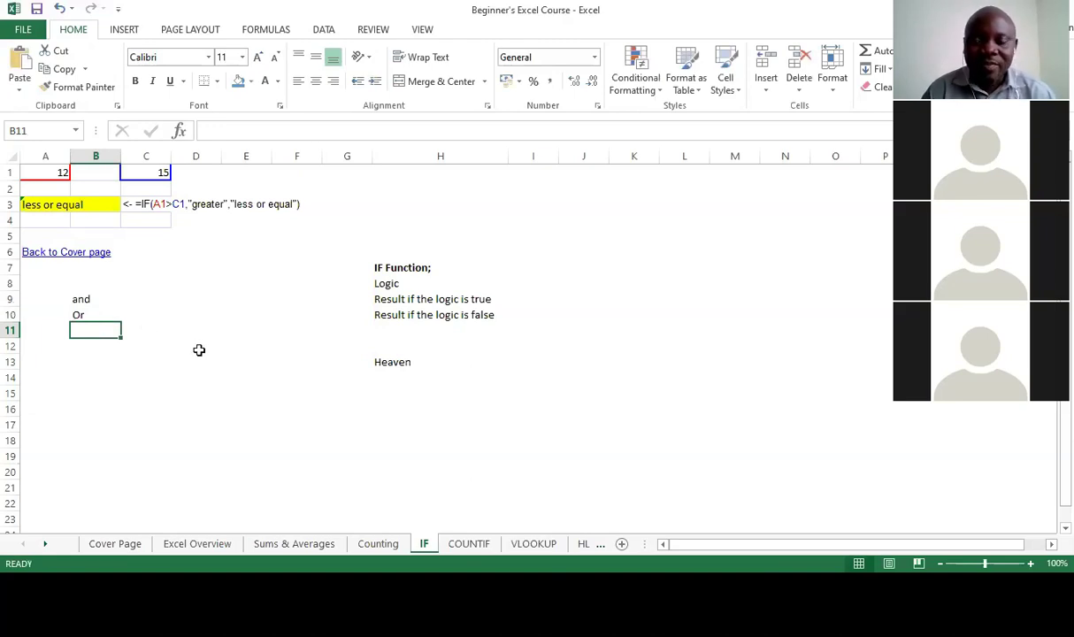
- Capitalise the first letter of the entry in B9 so it reads "And"
{"action": "left_click", "coordinate": [74, 297]}
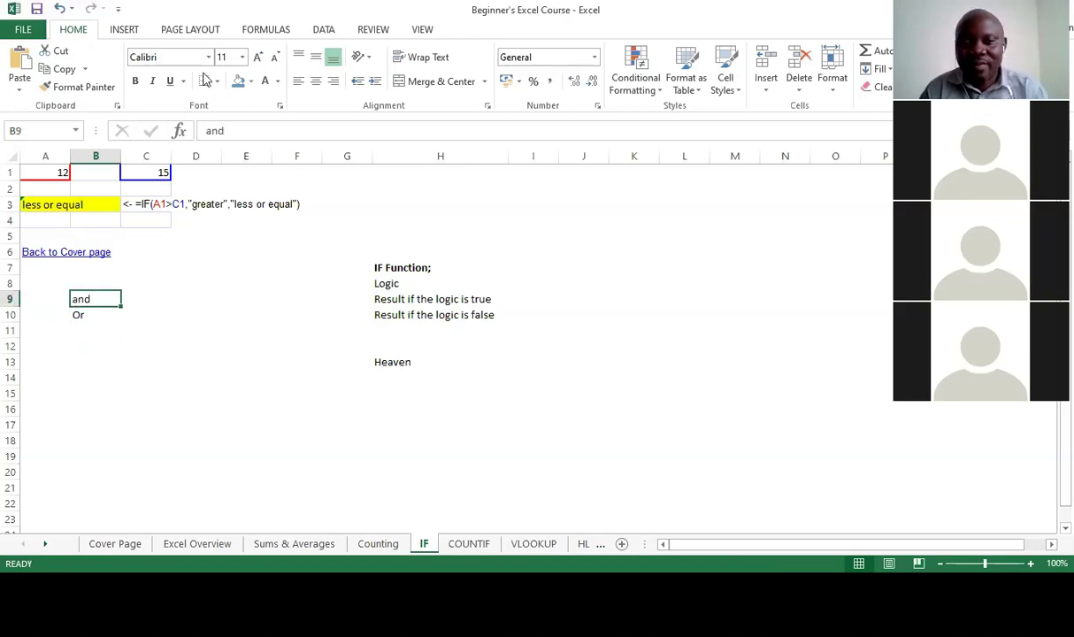
{"action": "left_click", "coordinate": [210, 130]}
{"action": "key", "text": "Delete"}
{"action": "type", "text": "A"}
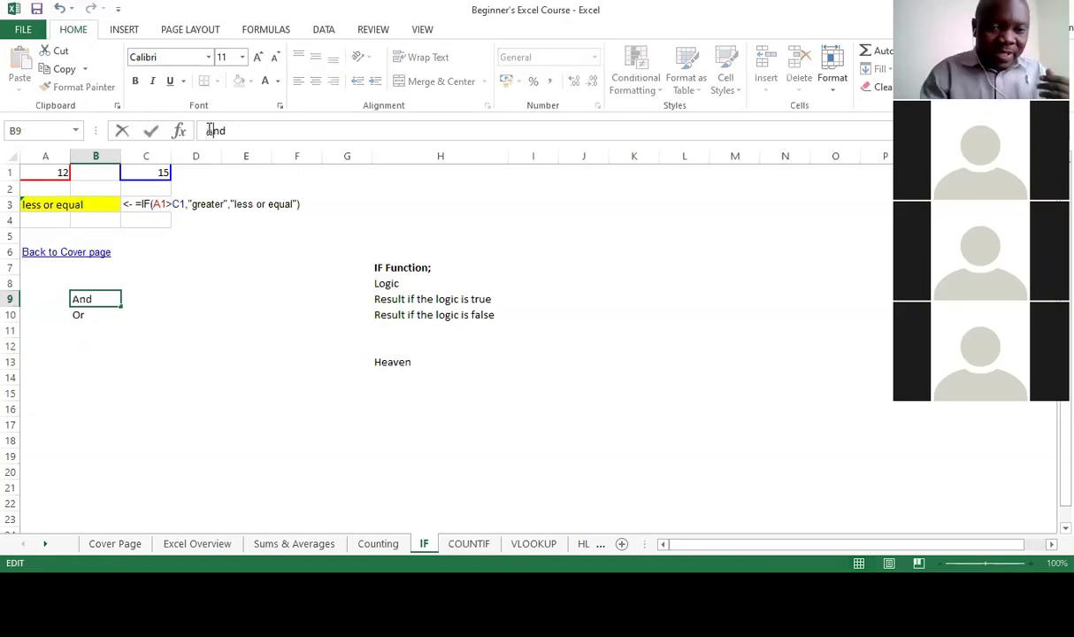
{"action": "key", "text": "Tab"}
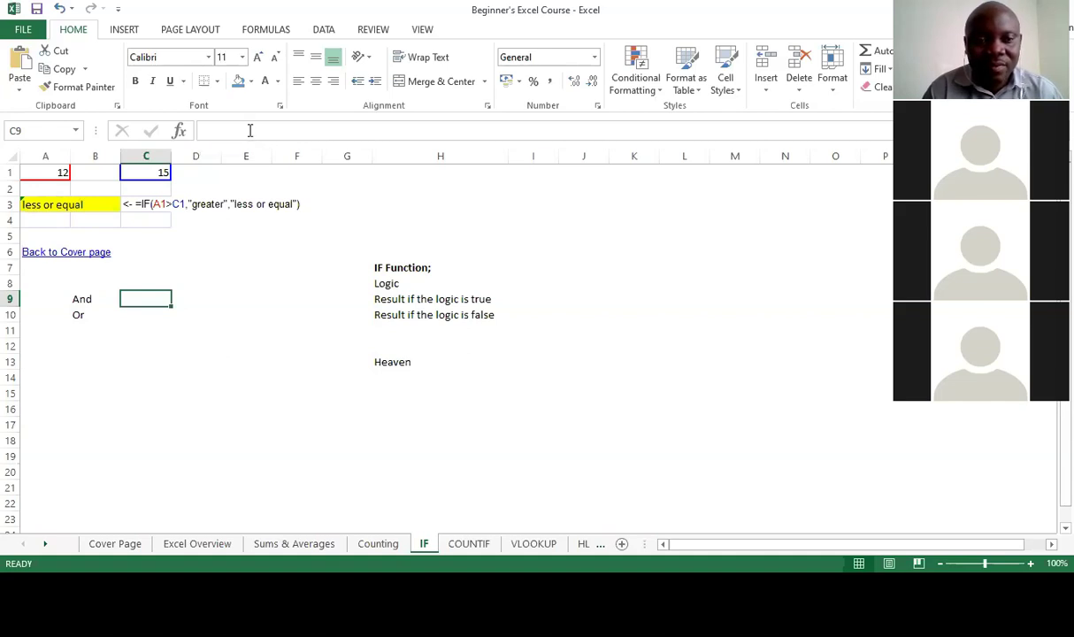
- Review the function arguments of the IF formula in A3 and close them without changes
{"action": "left_click", "coordinate": [62, 208]}
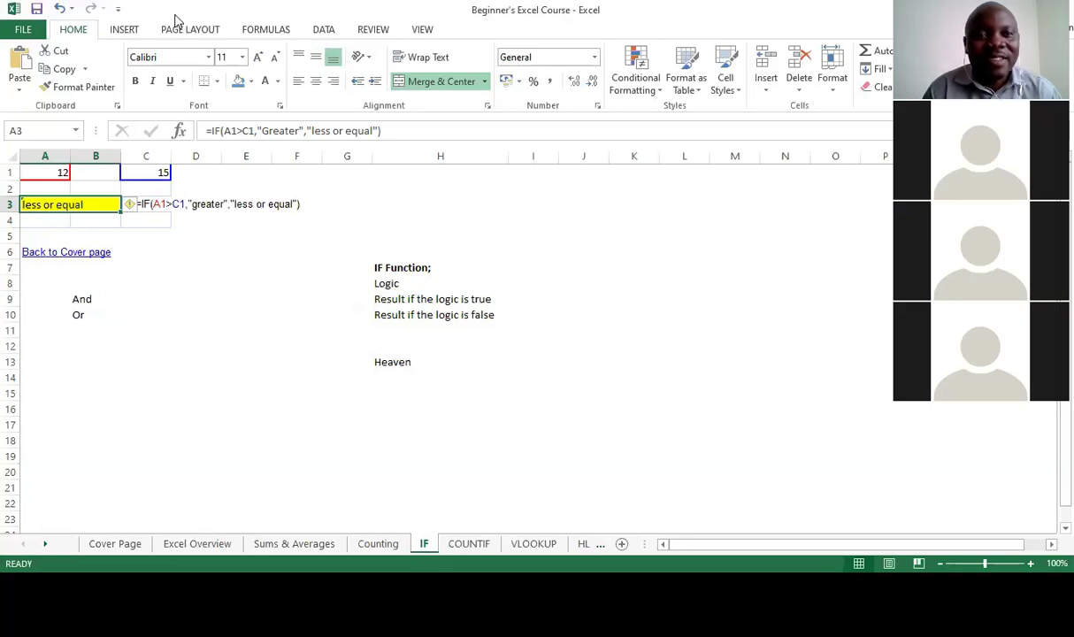
{"action": "left_click", "coordinate": [179, 131]}
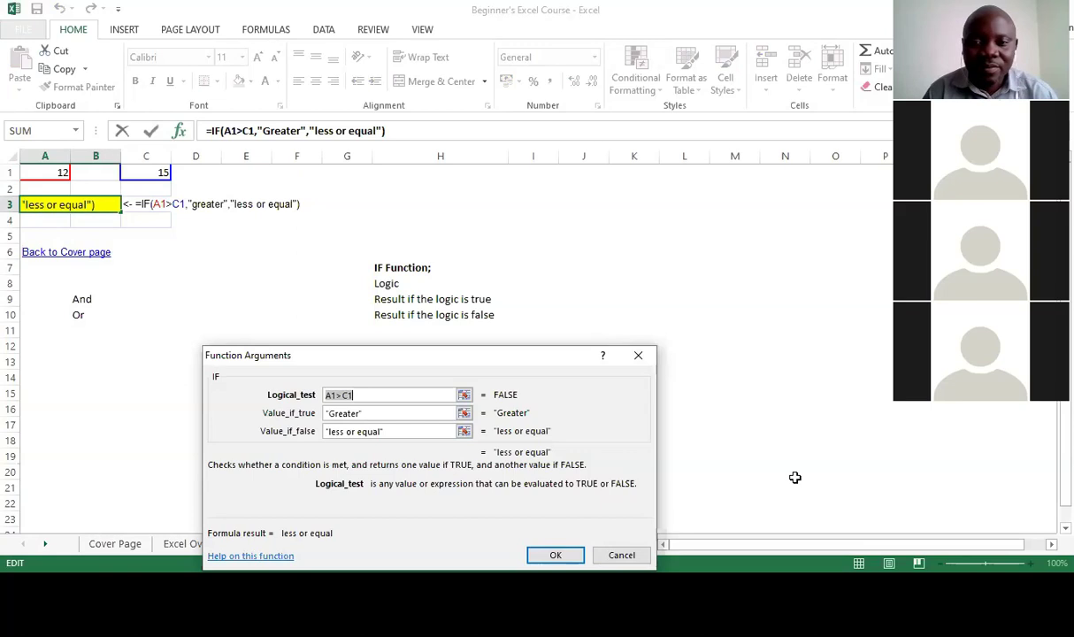
{"action": "left_click", "coordinate": [648, 356]}
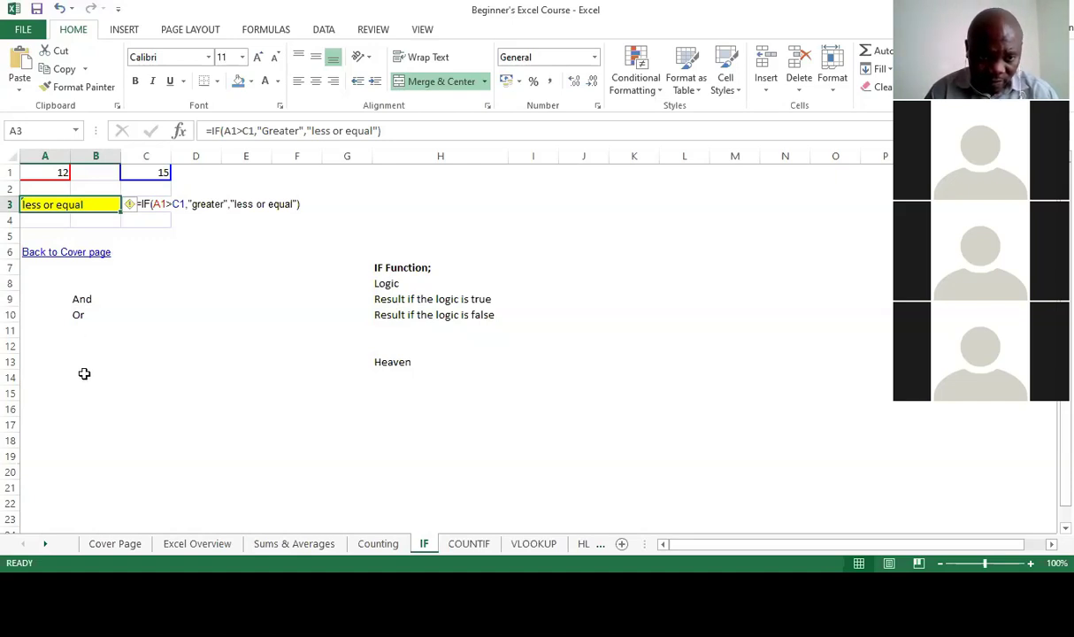
- Enter January in B14 and fill the month series down to June in B19
{"action": "left_click", "coordinate": [86, 377]}
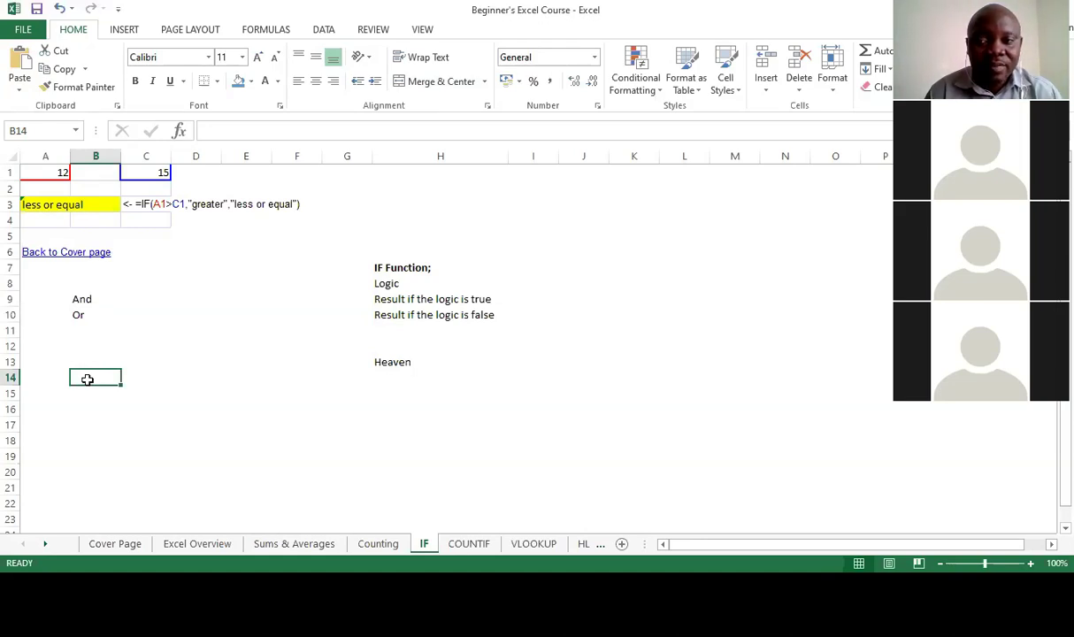
{"action": "type", "text": "January"}
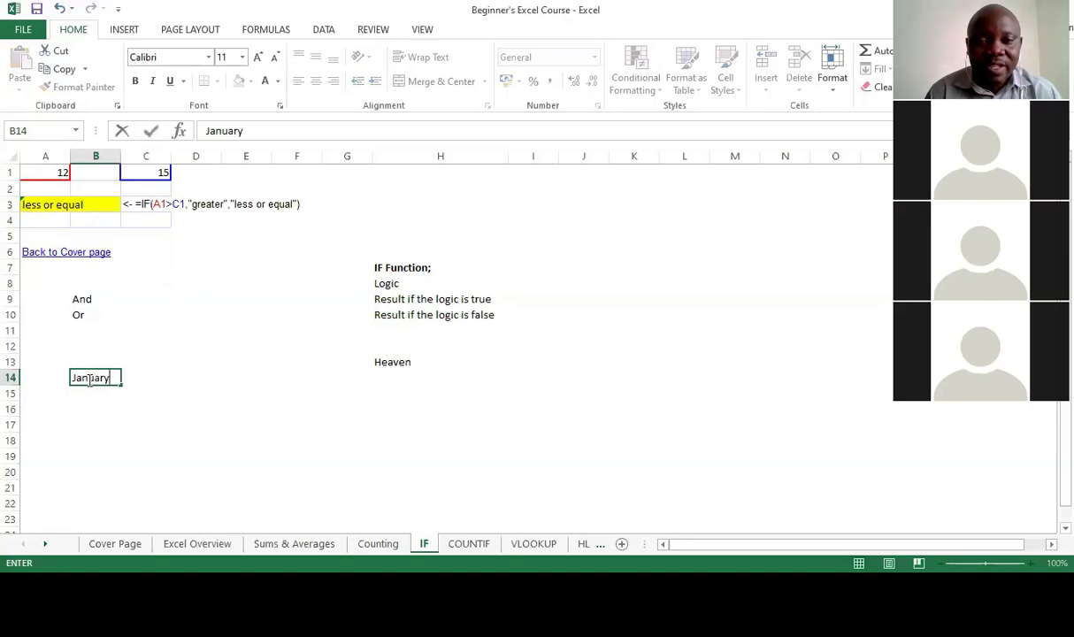
{"action": "key", "text": "Return"}
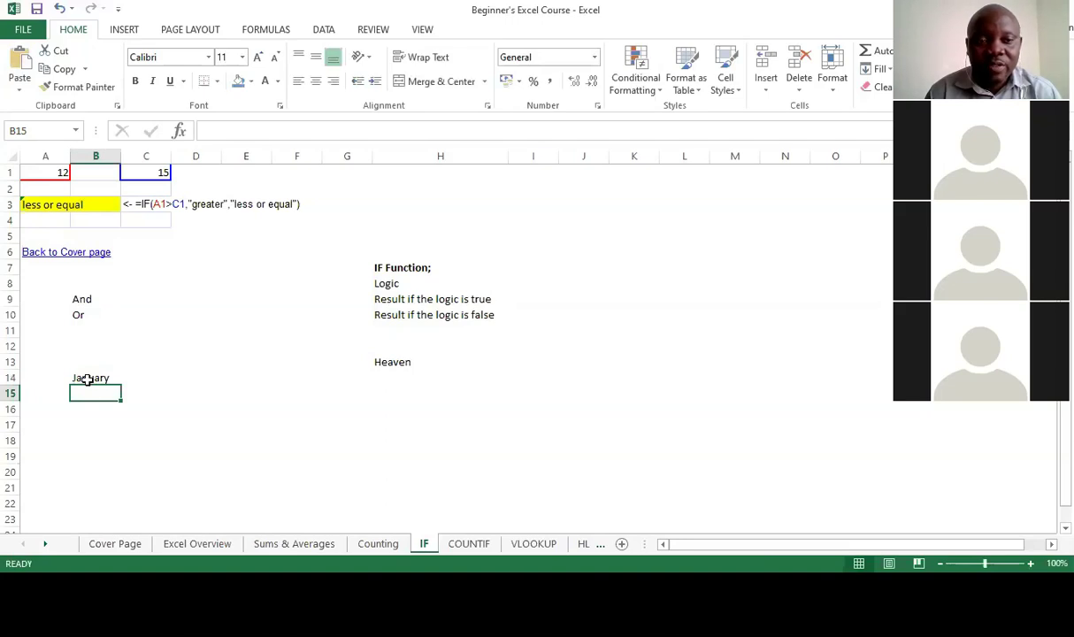
{"action": "left_click", "coordinate": [87, 379]}
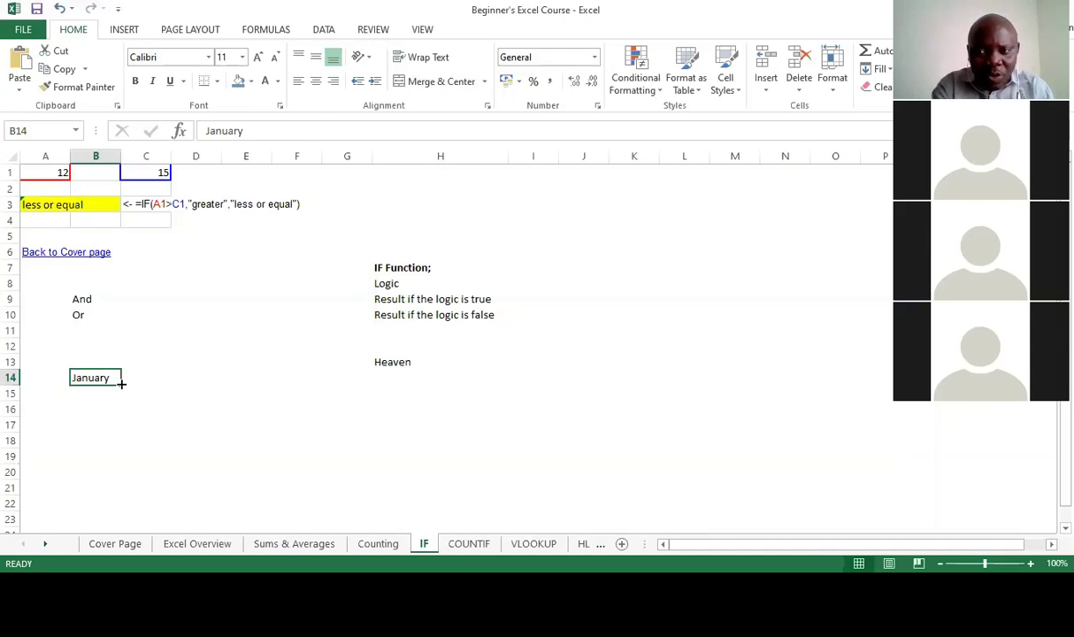
{"action": "left_click_drag", "start_coordinate": [121, 383], "coordinate": [122, 424]}
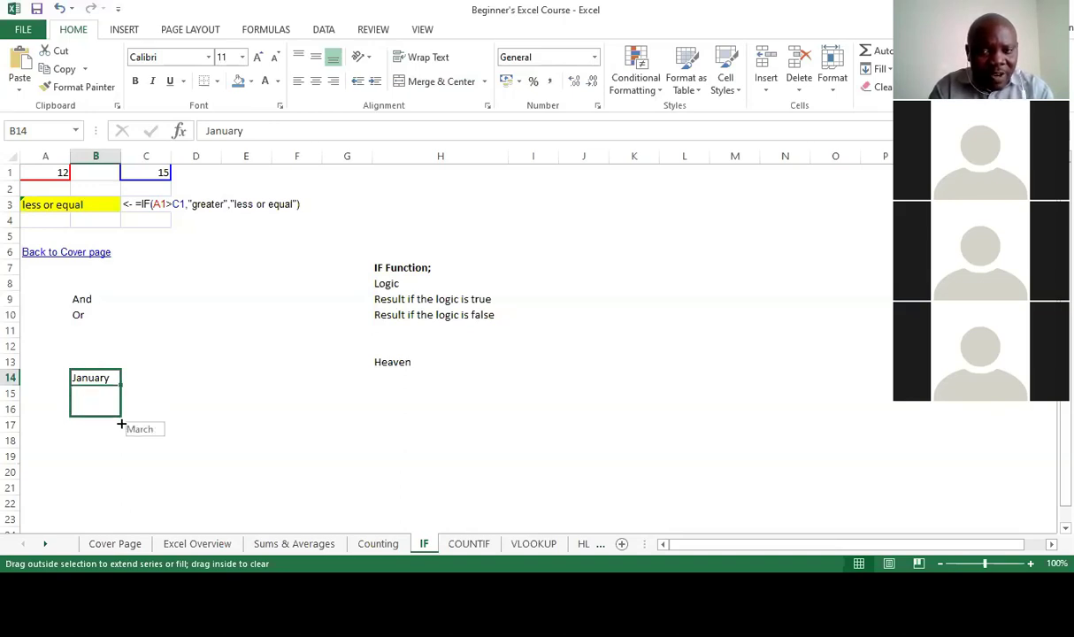
{"action": "left_click_drag", "start_coordinate": [121, 425], "coordinate": [108, 203]}
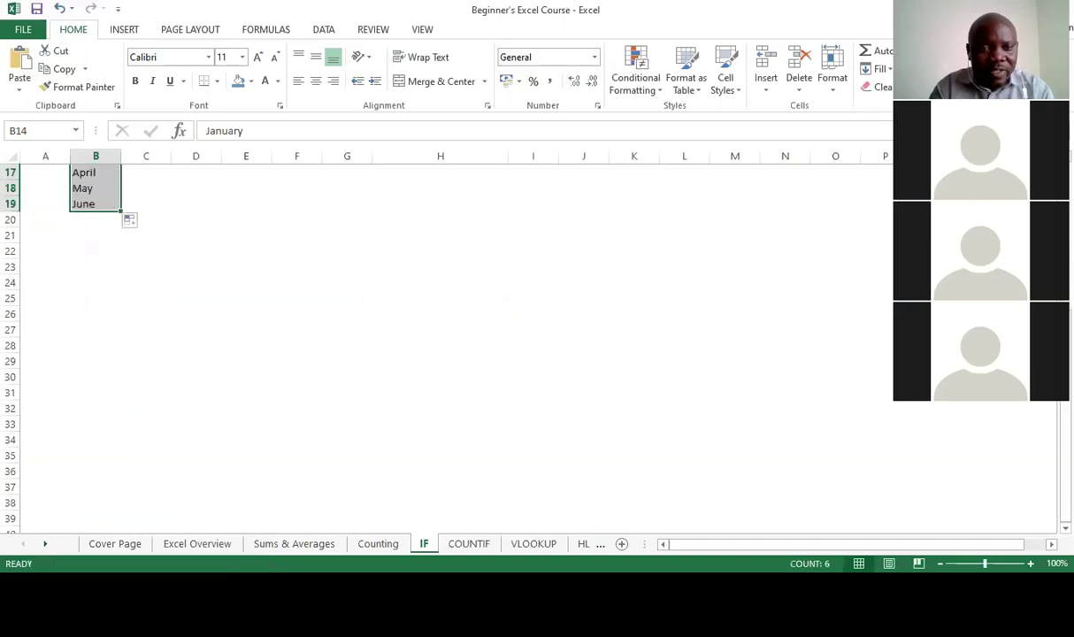
{"action": "scroll", "coordinate": [443, 345], "scroll_direction": "up", "scroll_amount": 5}
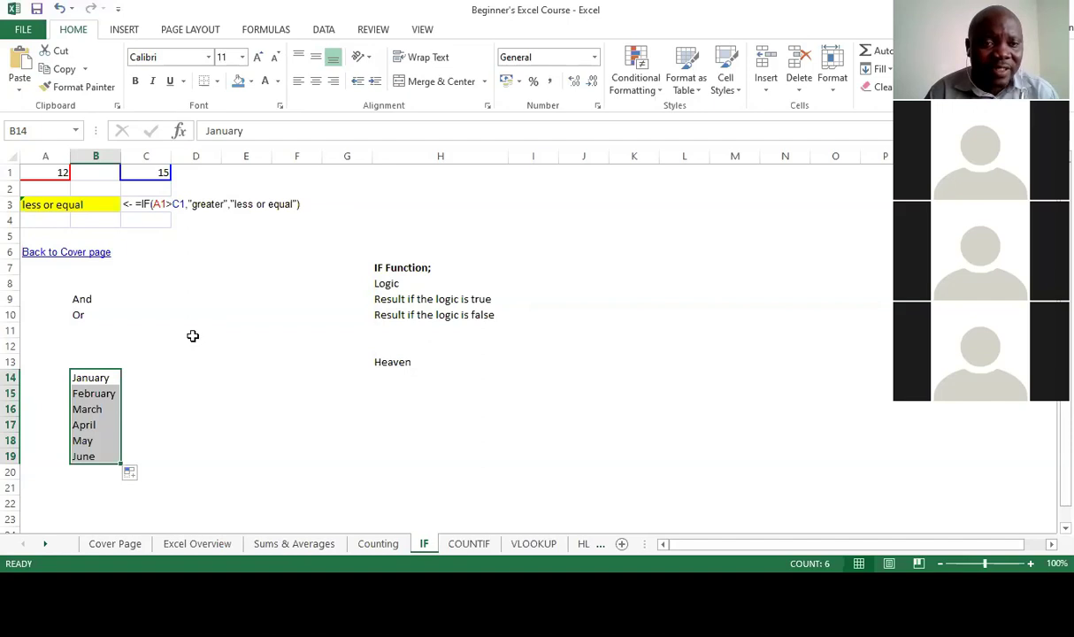
- Start an AND function in cell D9 and set its first condition to B14="January" in the function arguments
{"action": "left_click", "coordinate": [218, 295]}
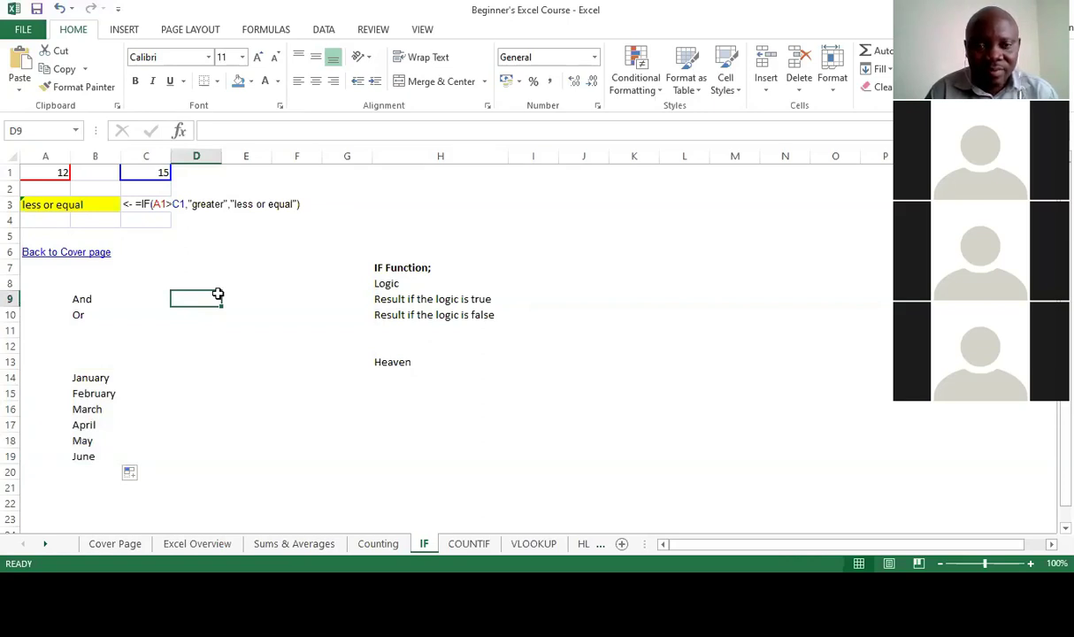
{"action": "type", "text": "="}
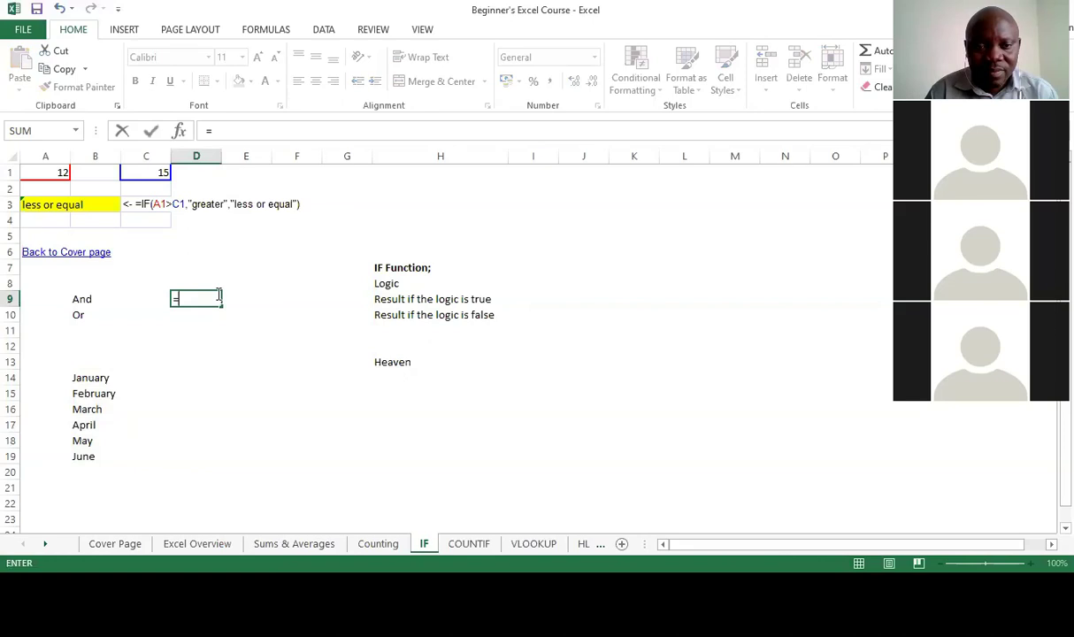
{"action": "type", "text": "And"}
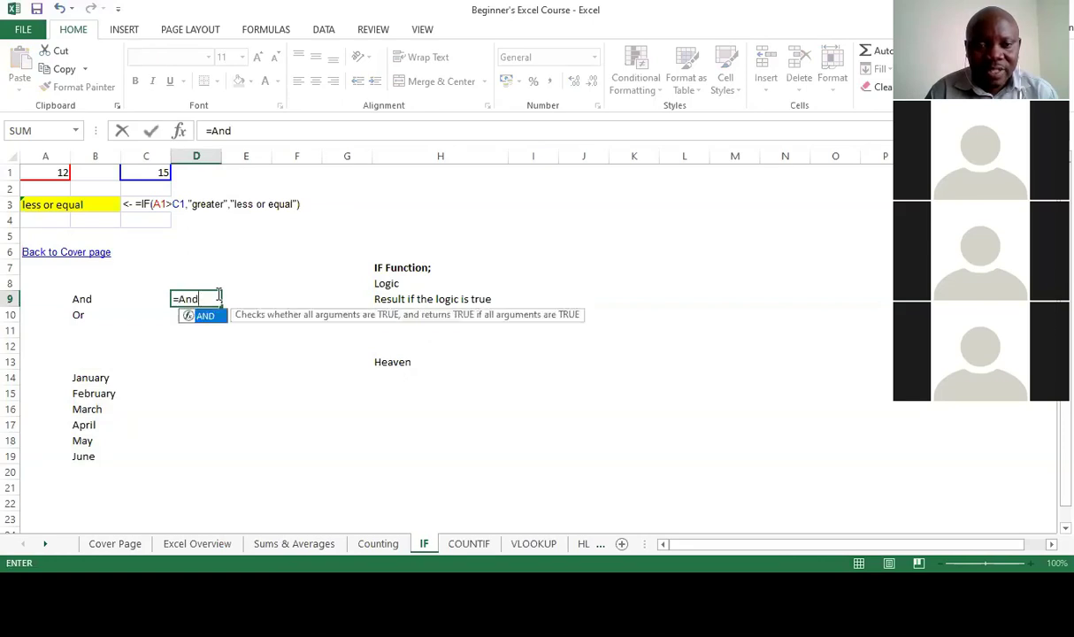
{"action": "key", "text": "Tab"}
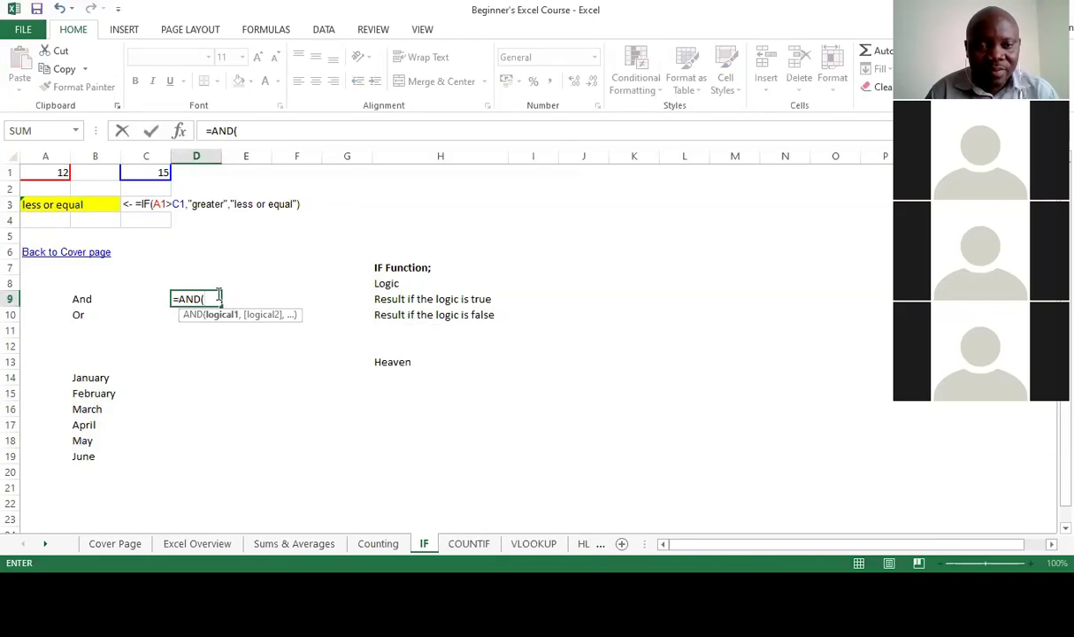
{"action": "key", "text": "ctrl+a"}
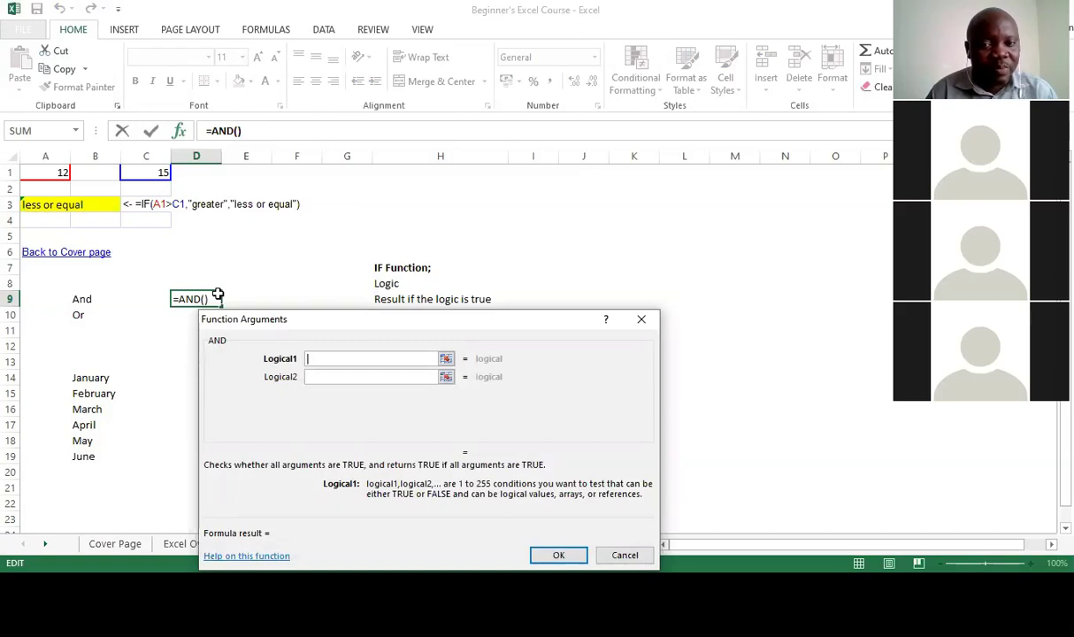
{"action": "left_click", "coordinate": [98, 382]}
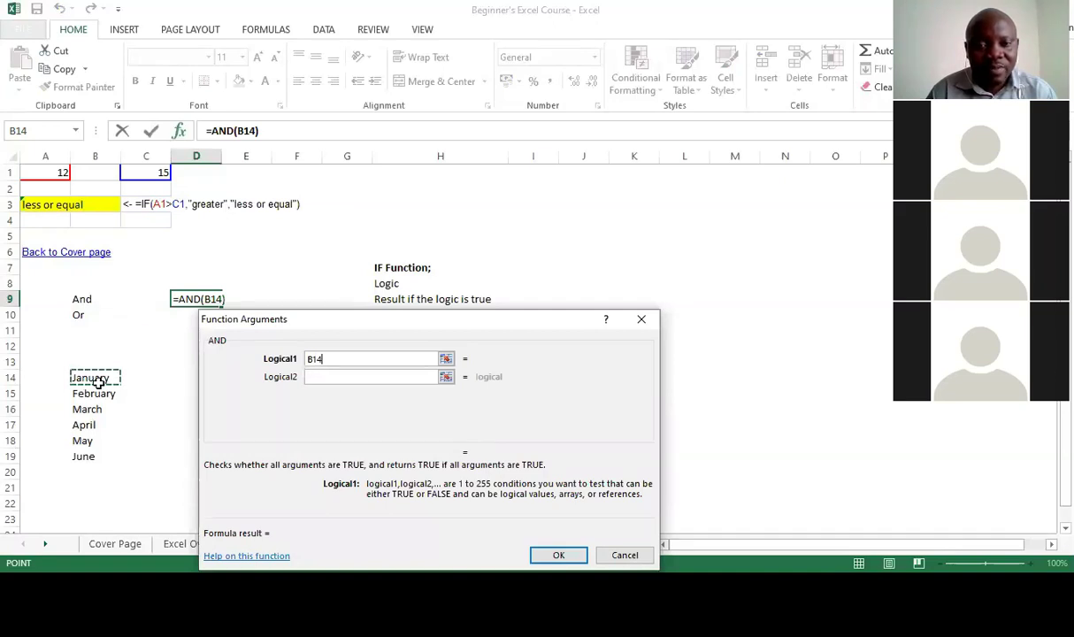
{"action": "type", "text": "="}
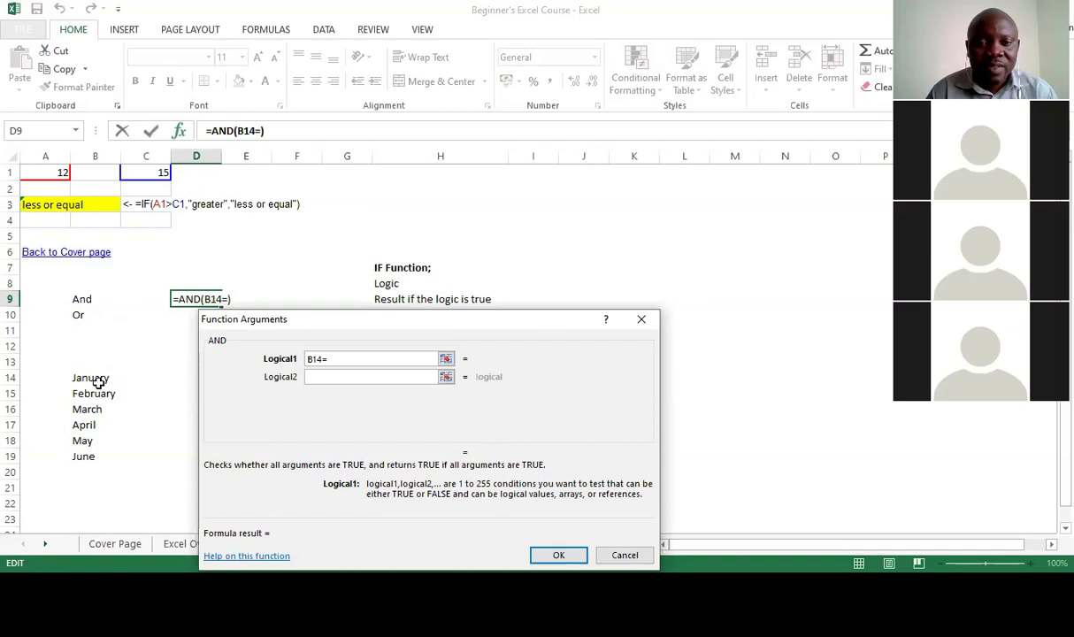
{"action": "type", "text": "\""}
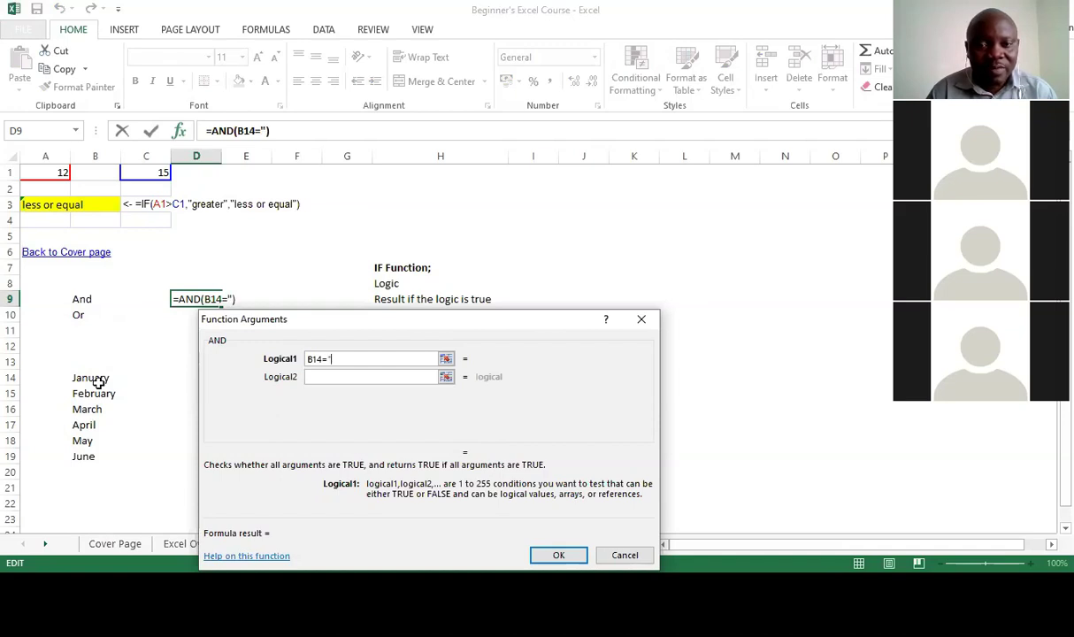
{"action": "type", "text": "January"}
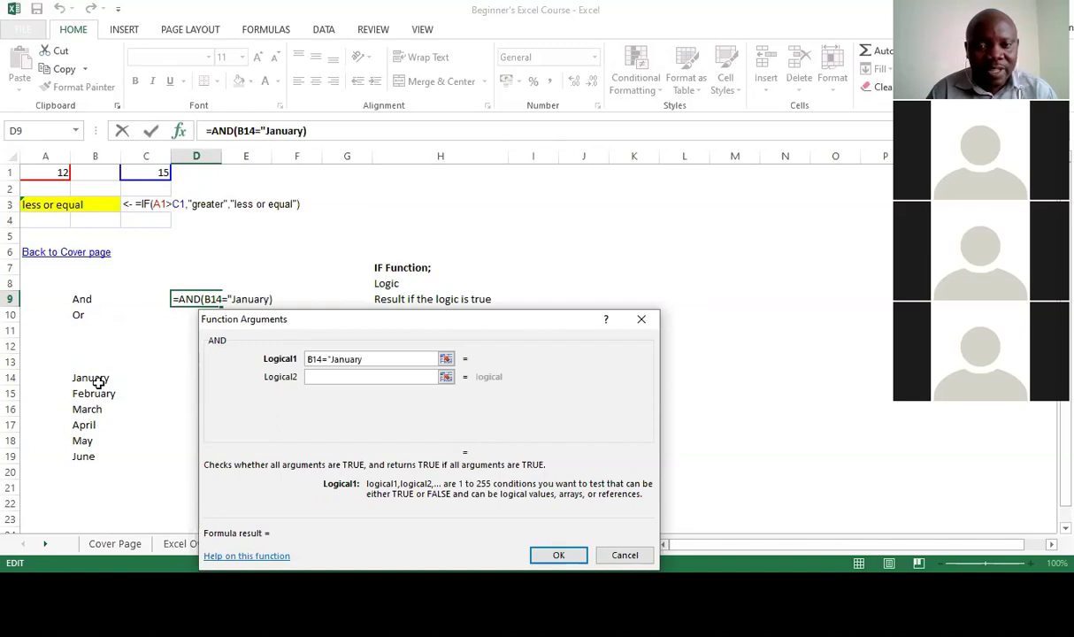
{"action": "type", "text": "\""}
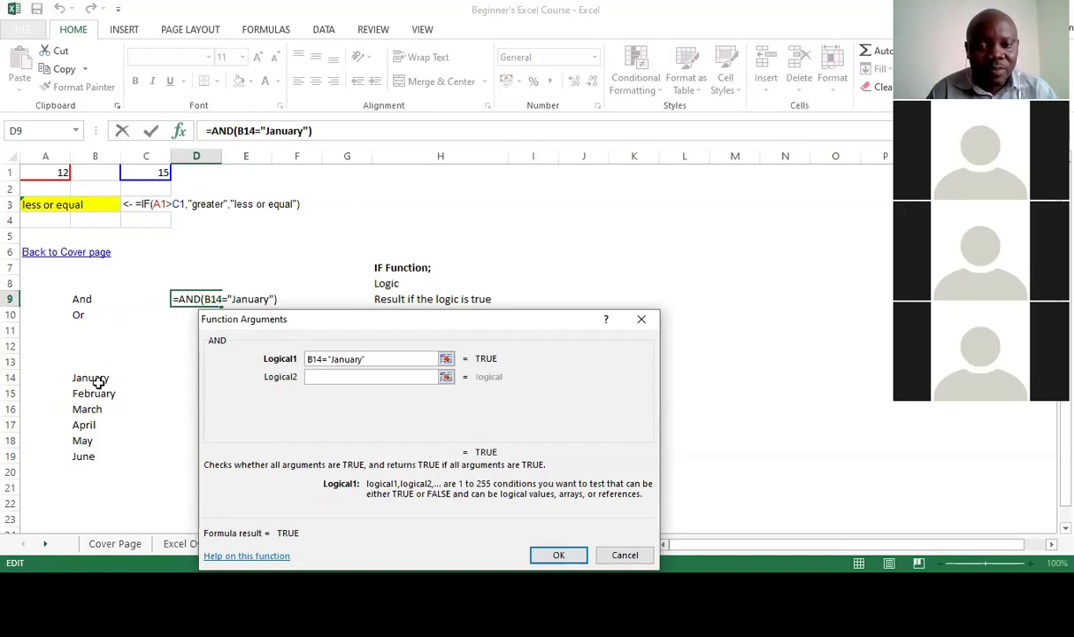
- Set the second condition of the AND function to B15="March"
{"action": "key", "text": "Tab"}
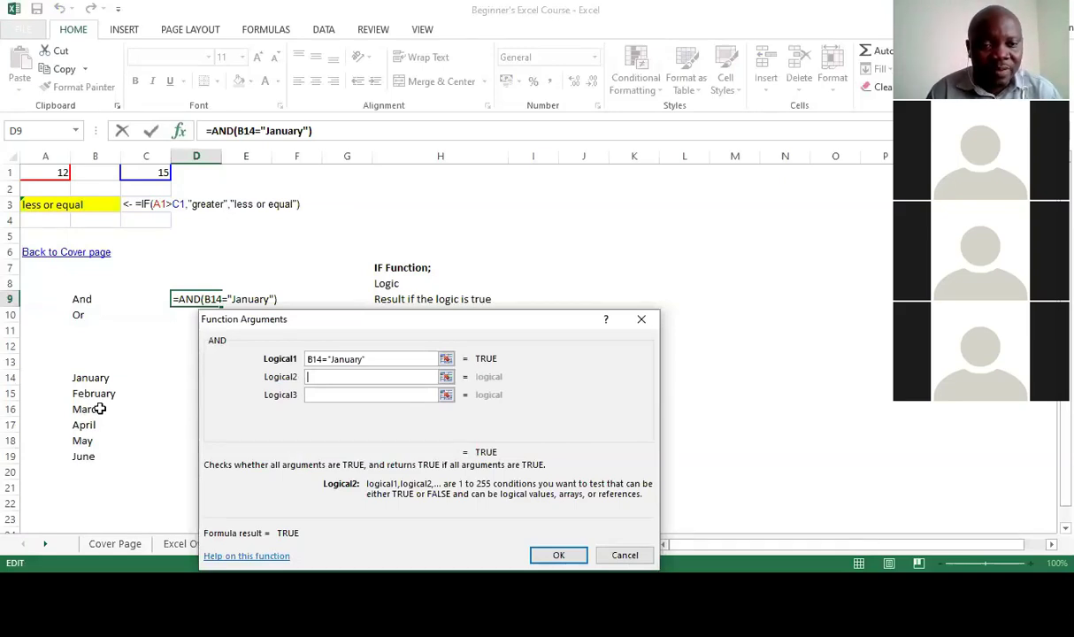
{"action": "left_click", "coordinate": [91, 393]}
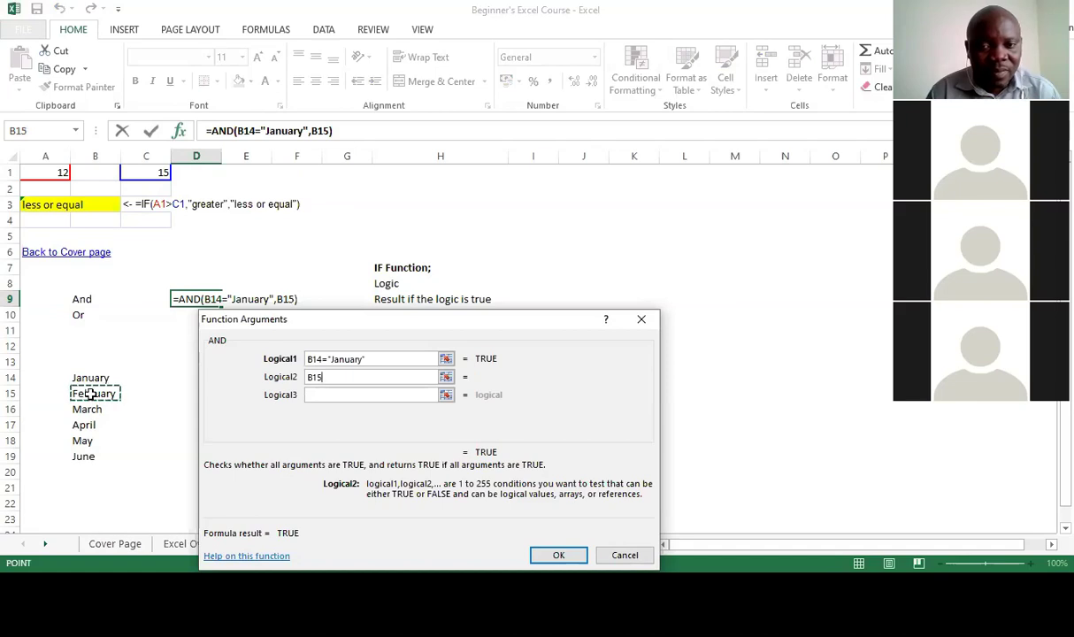
{"action": "type", "text": "="}
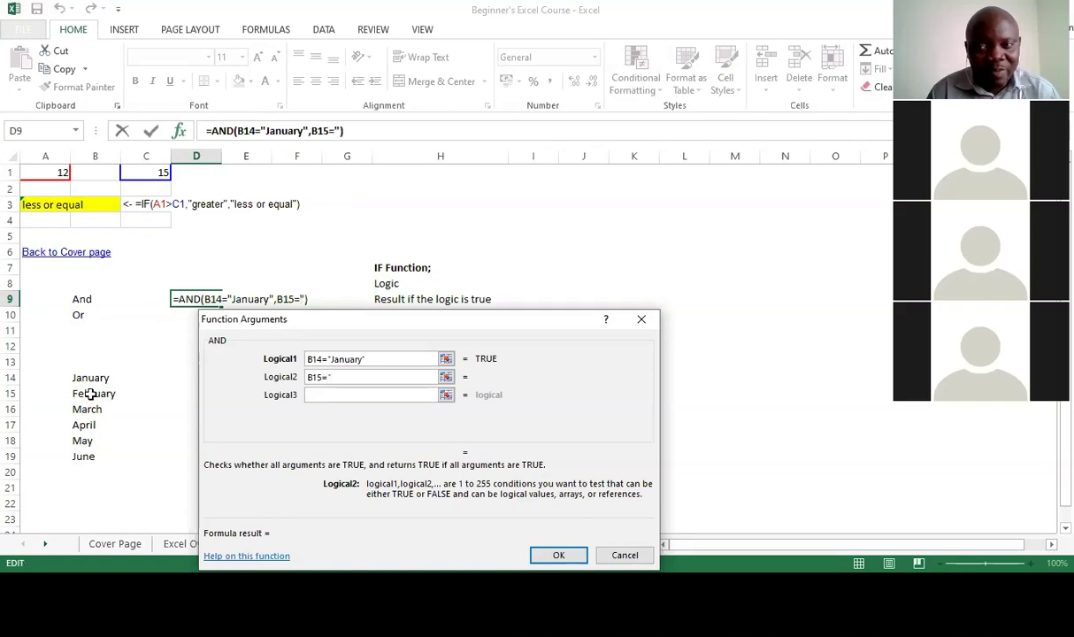
{"action": "type", "text": "March"}
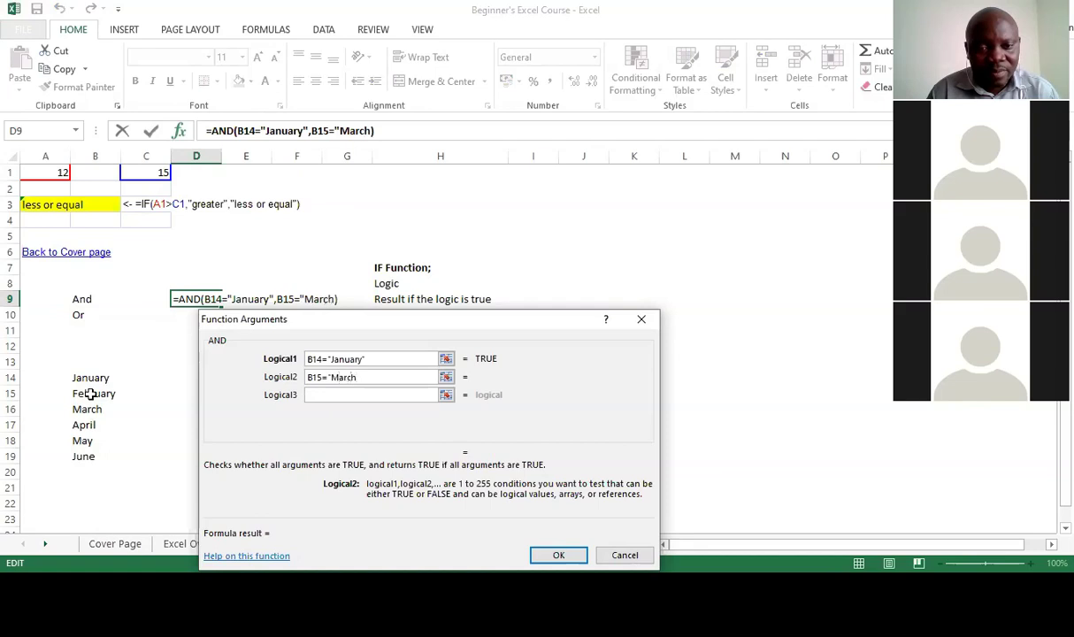
{"action": "type", "text": "\""}
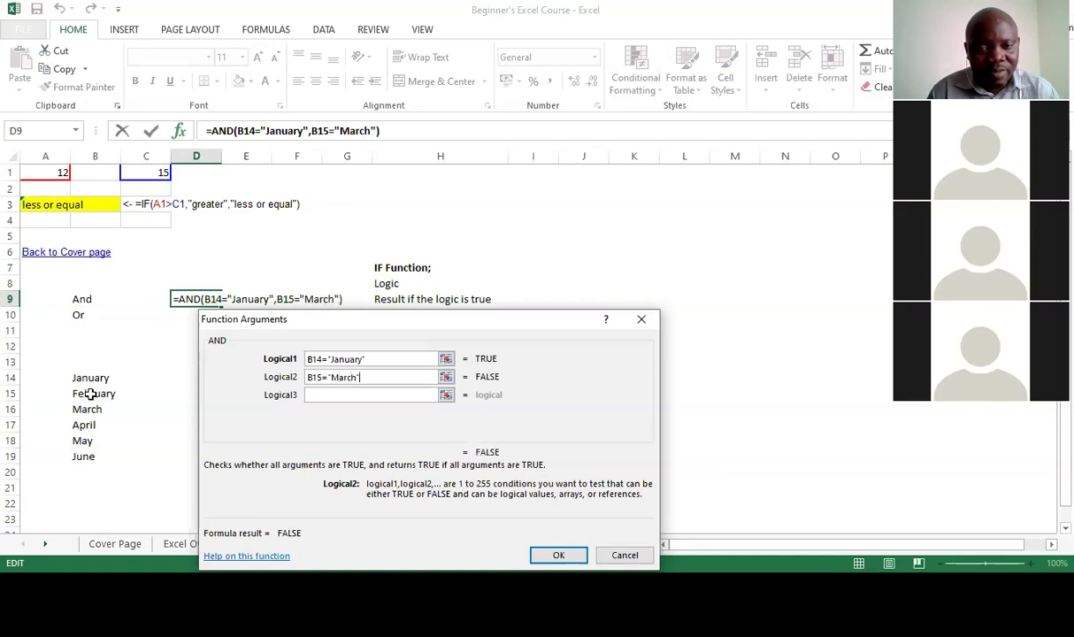
- Add B17="April" as the third condition of the AND function and complete the formula in D9
{"action": "key", "text": "Tab"}
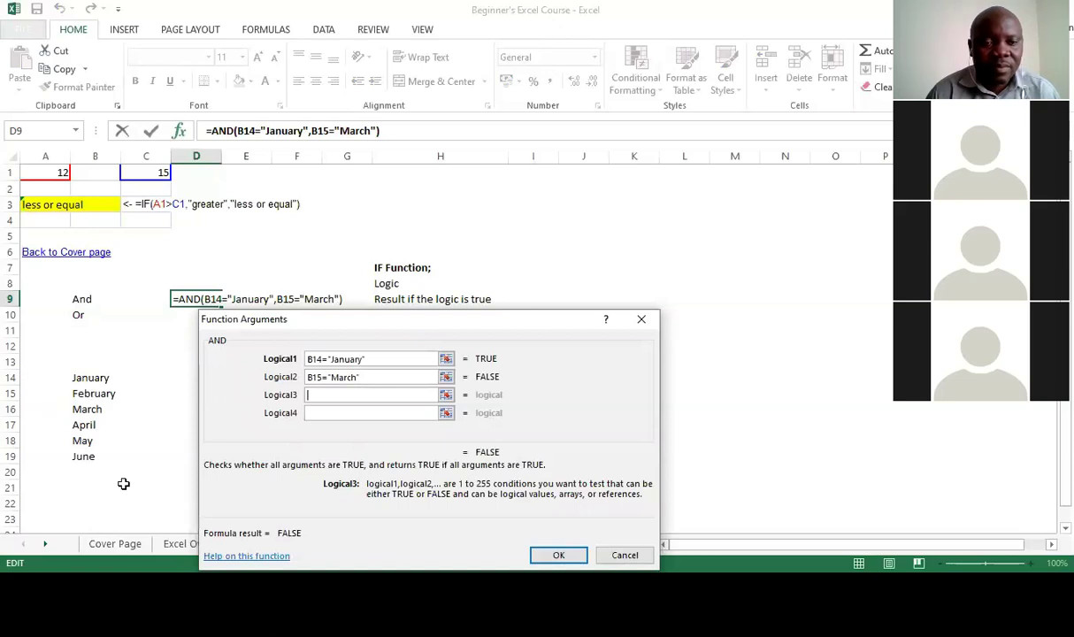
{"action": "left_click", "coordinate": [80, 424]}
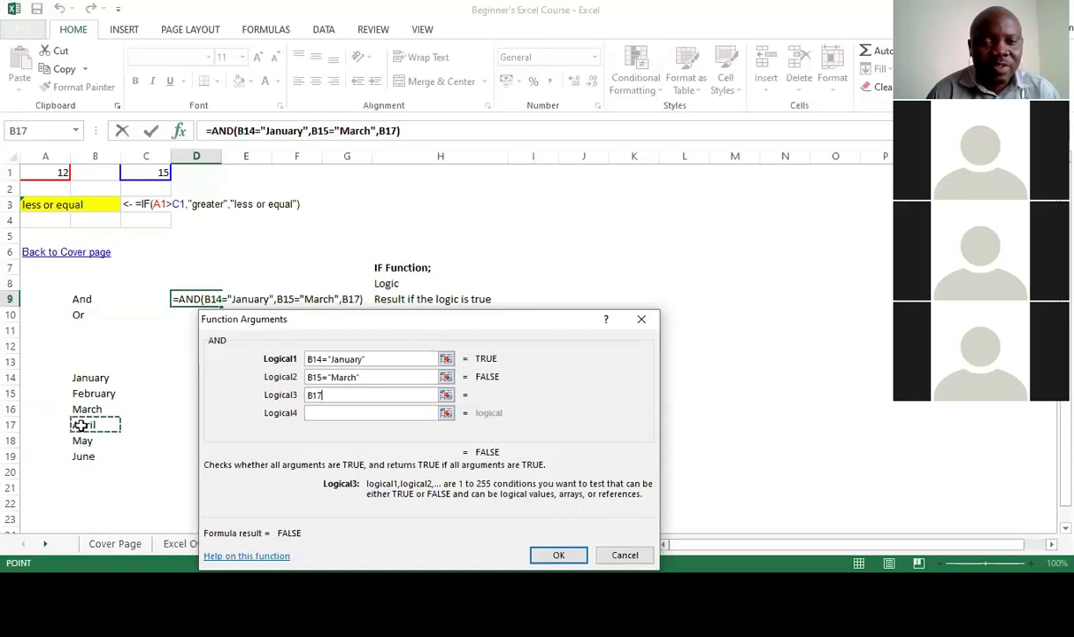
{"action": "type", "text": "="}
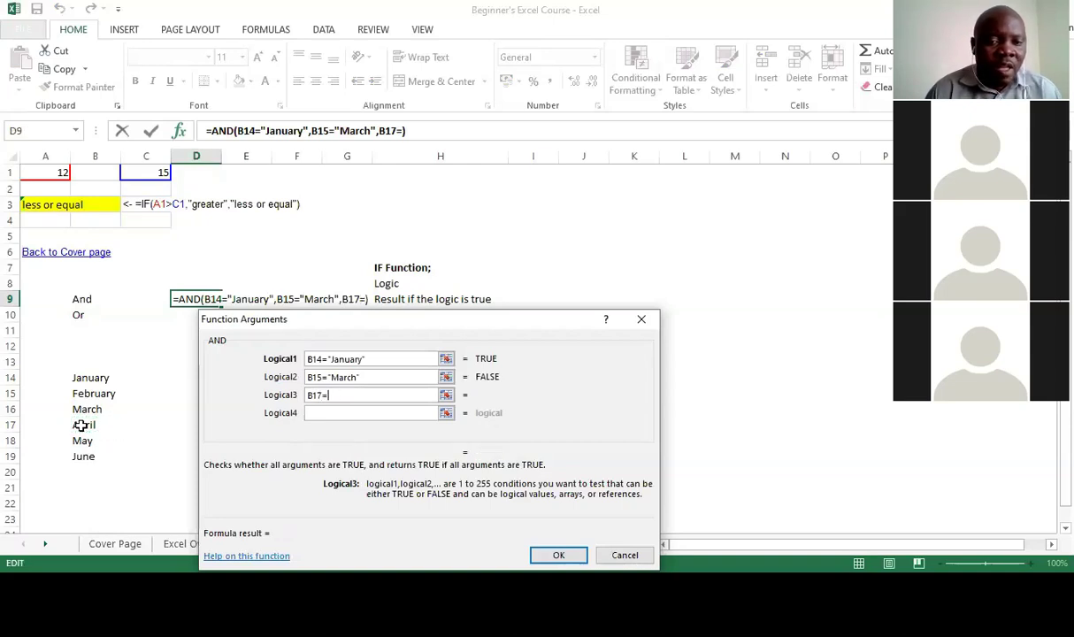
{"action": "type", "text": "\""}
{"action": "key", "text": "BackSpace"}
{"action": "type", "text": "\""}
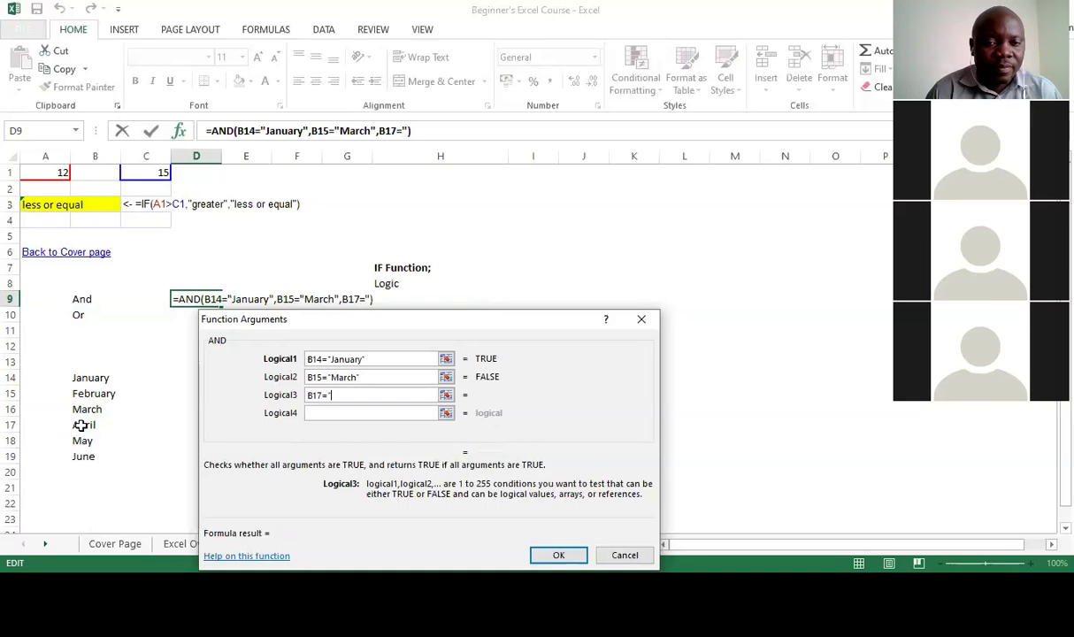
{"action": "type", "text": "April\""}
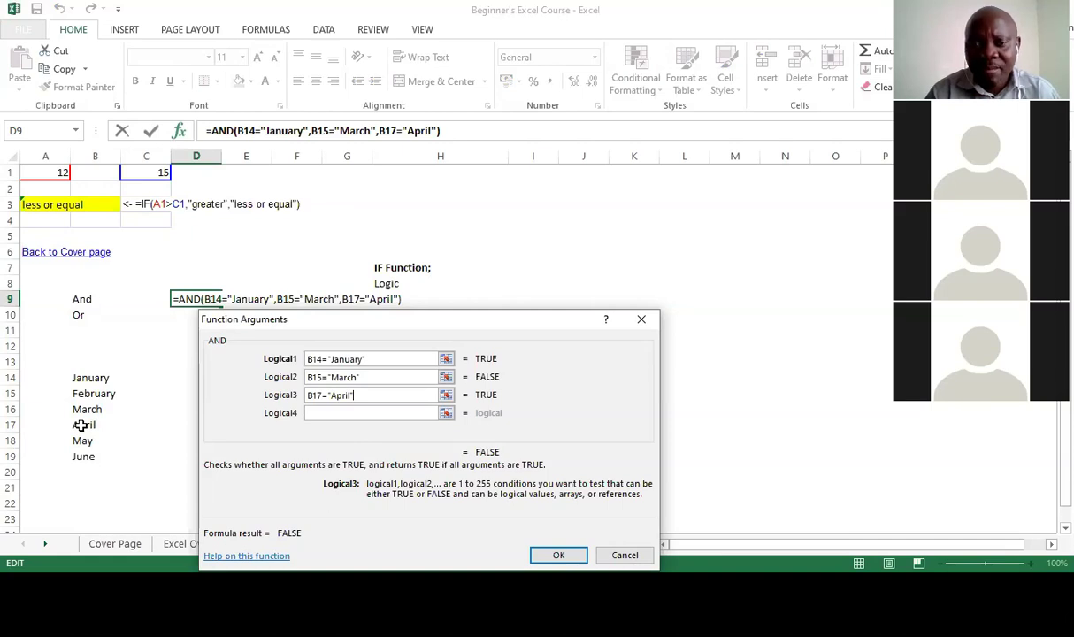
{"action": "key", "text": "Return"}
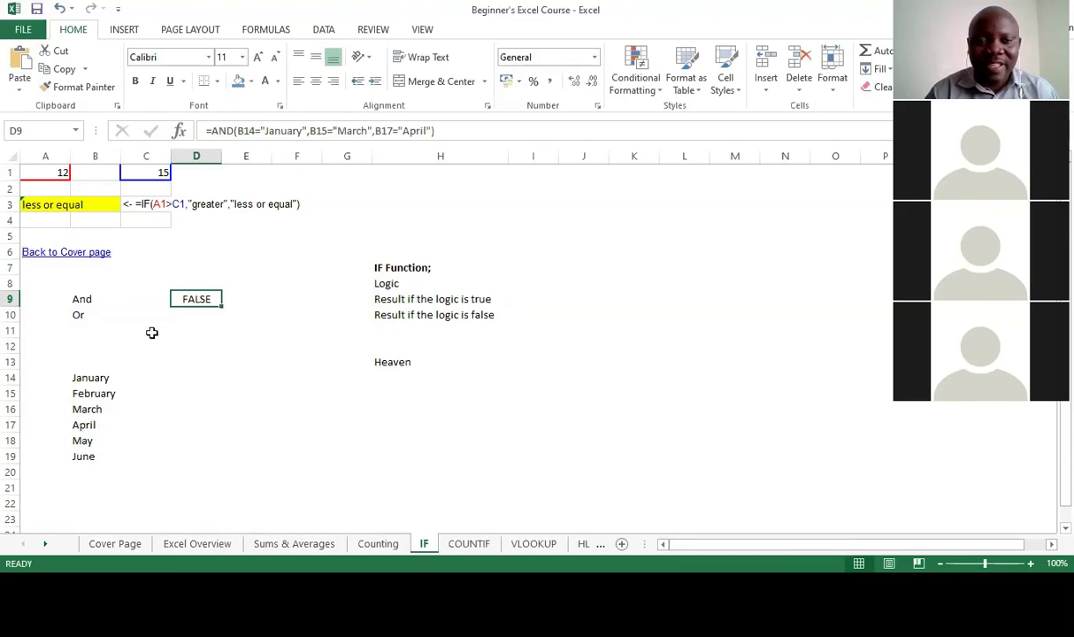
- Enter the note "Mandatory" in cell E9 beside the AND formula
{"action": "left_click", "coordinate": [233, 304]}
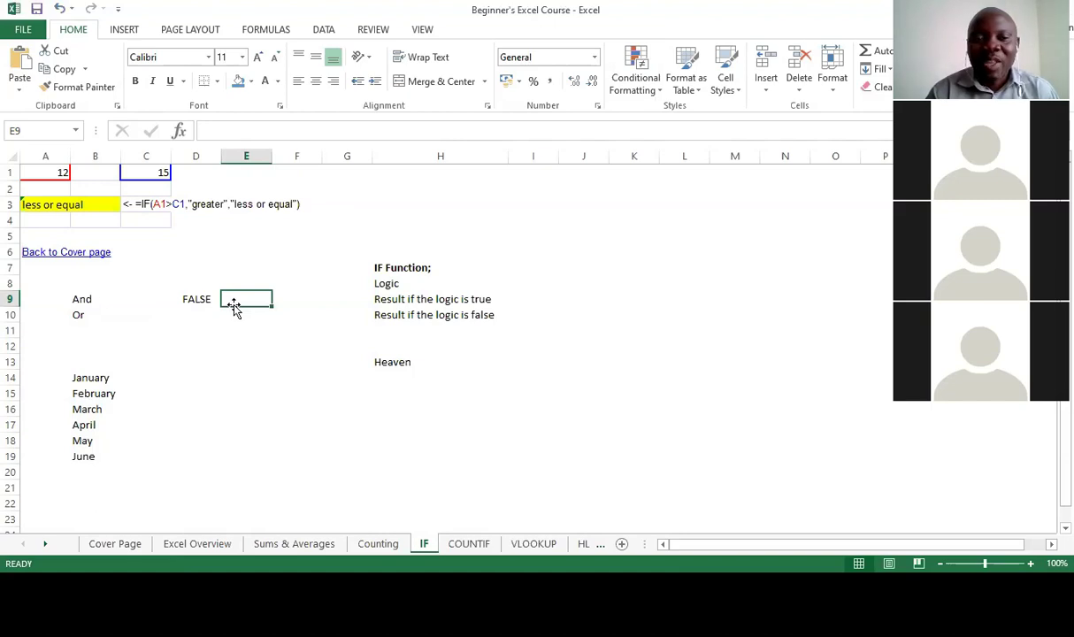
{"action": "type", "text": "Manda"}
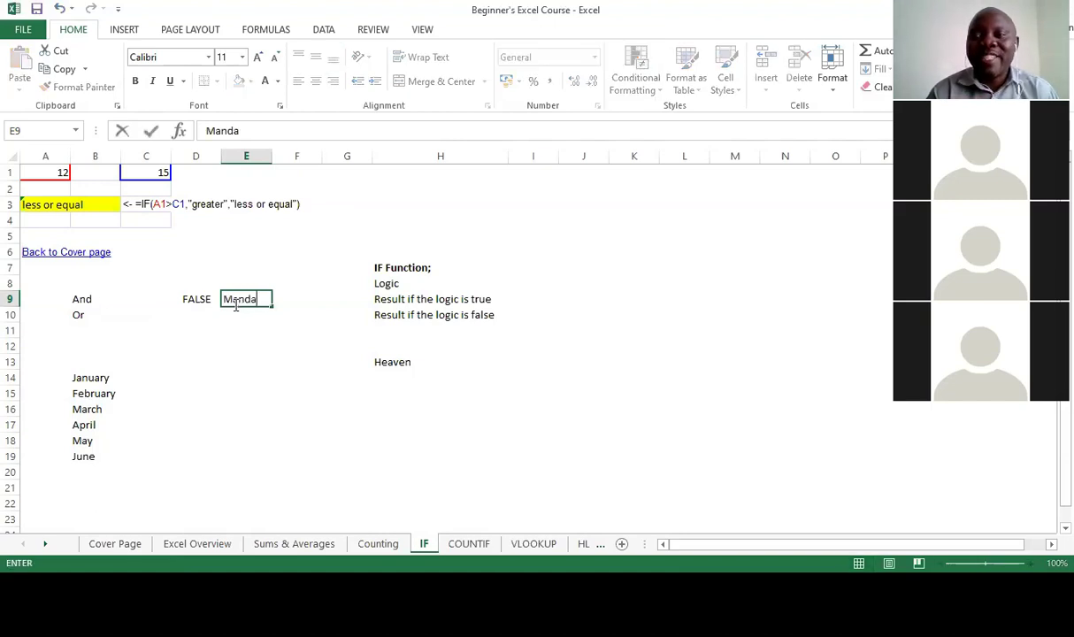
{"action": "type", "text": "tory"}
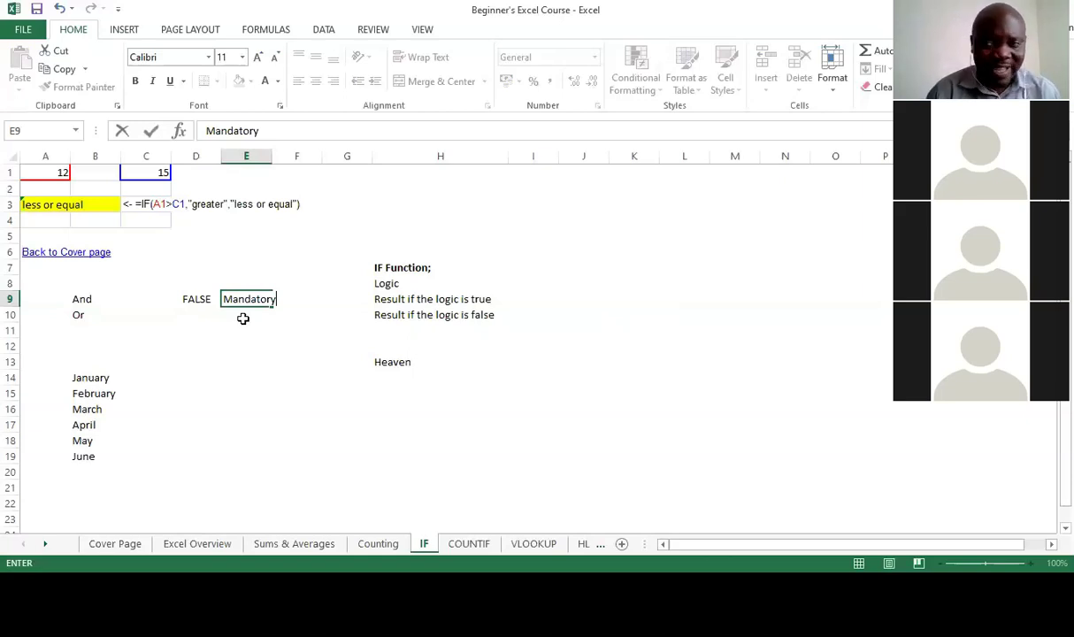
{"action": "left_click", "coordinate": [164, 316]}
- Start an OR function in cell D10 and set its first condition to B14="January" in the function arguments
{"action": "left_click", "coordinate": [192, 316]}
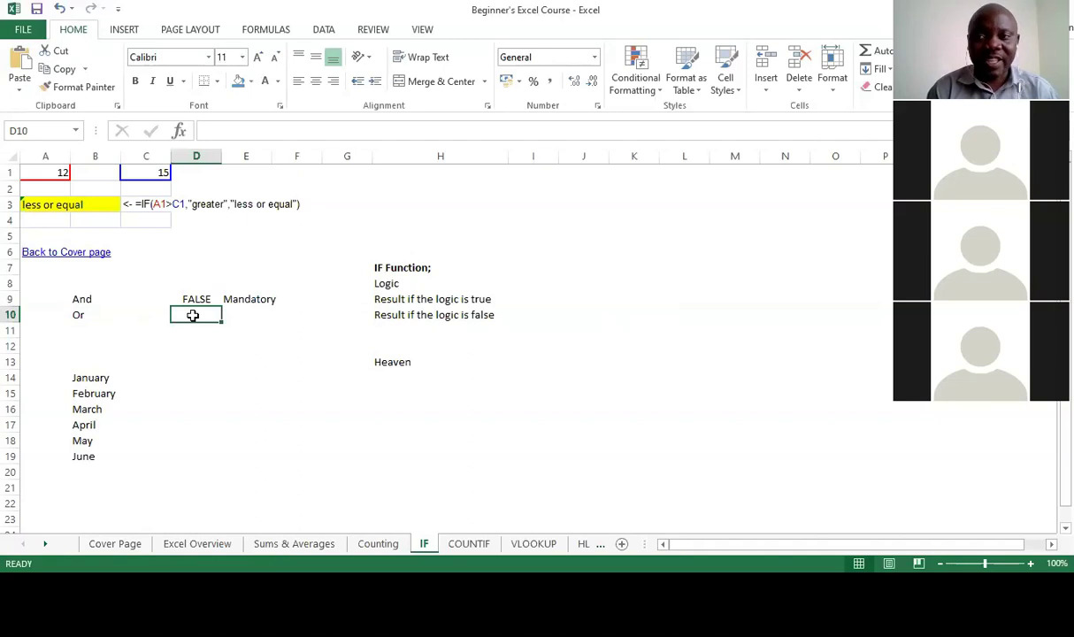
{"action": "type", "text": "="}
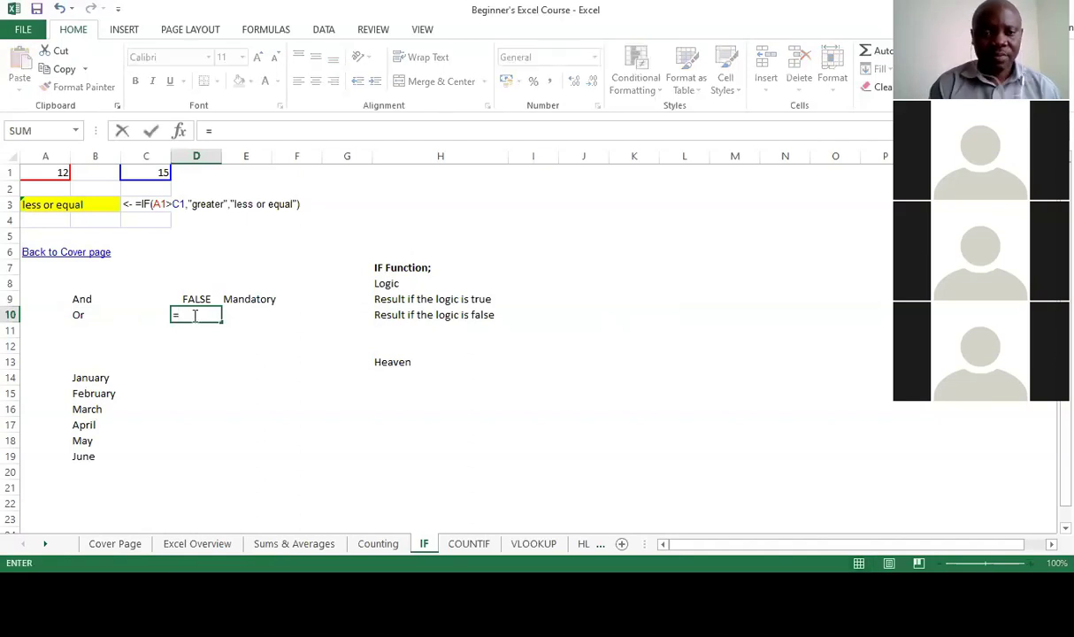
{"action": "type", "text": "O"}
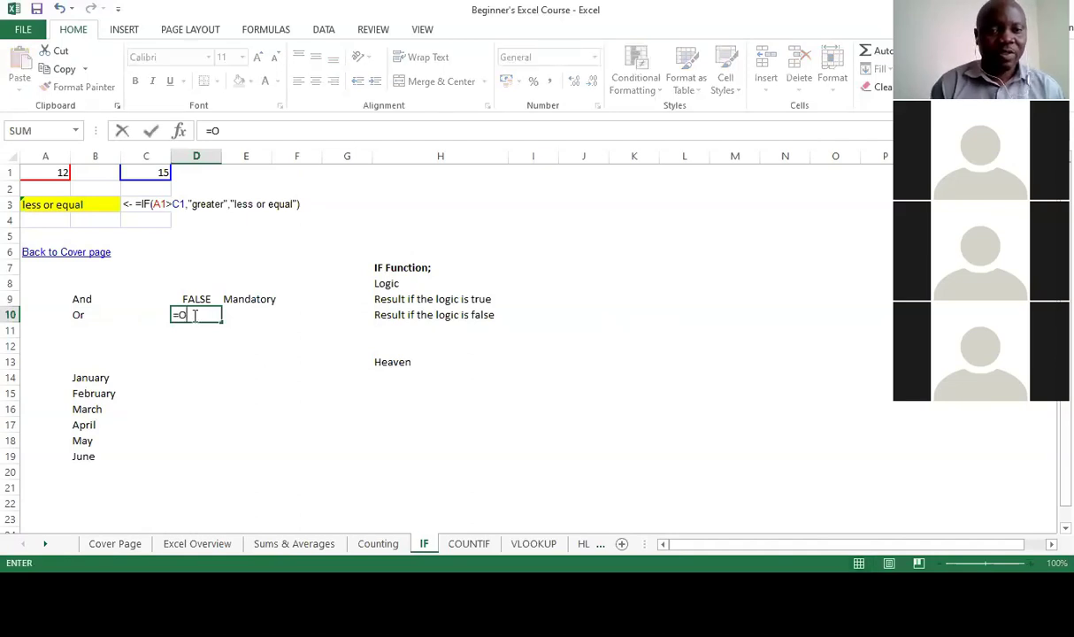
{"action": "type", "text": "R("}
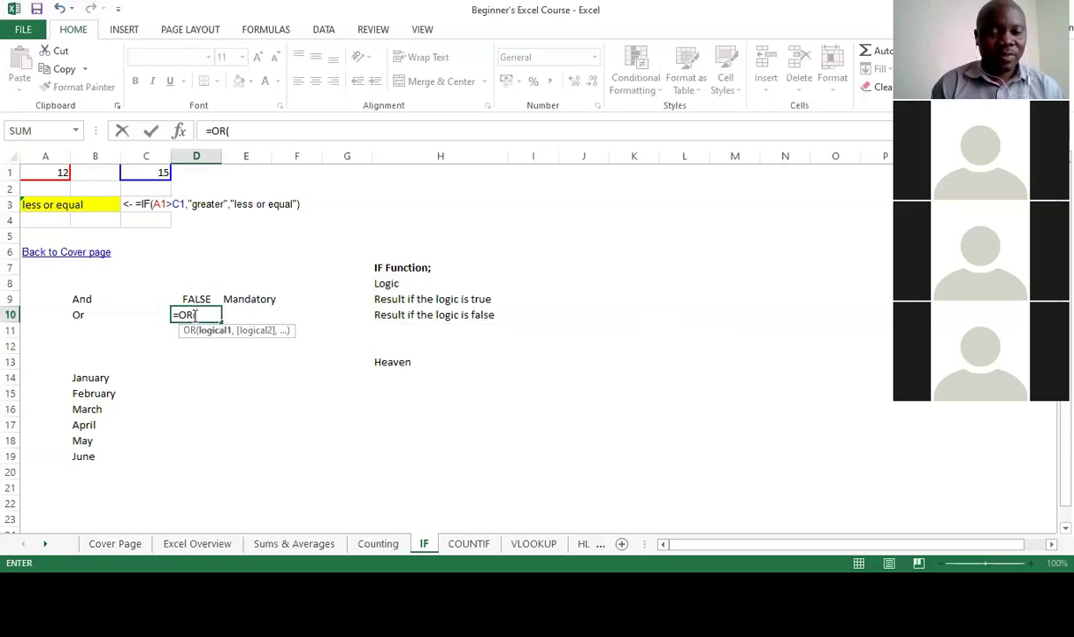
{"action": "key", "text": "ctrl+a"}
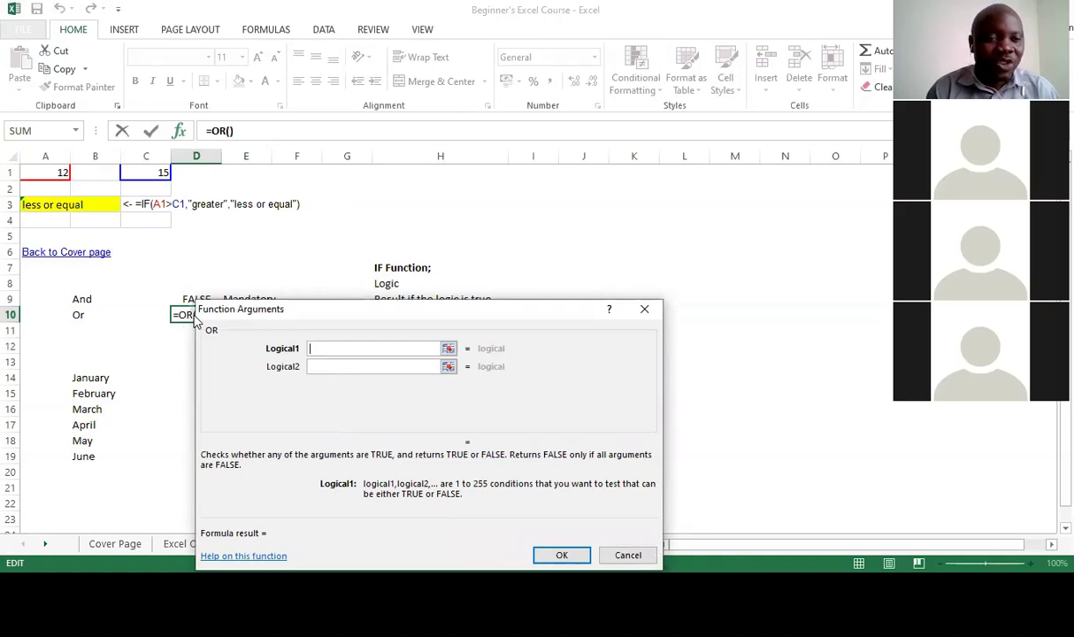
{"action": "left_click", "coordinate": [77, 382]}
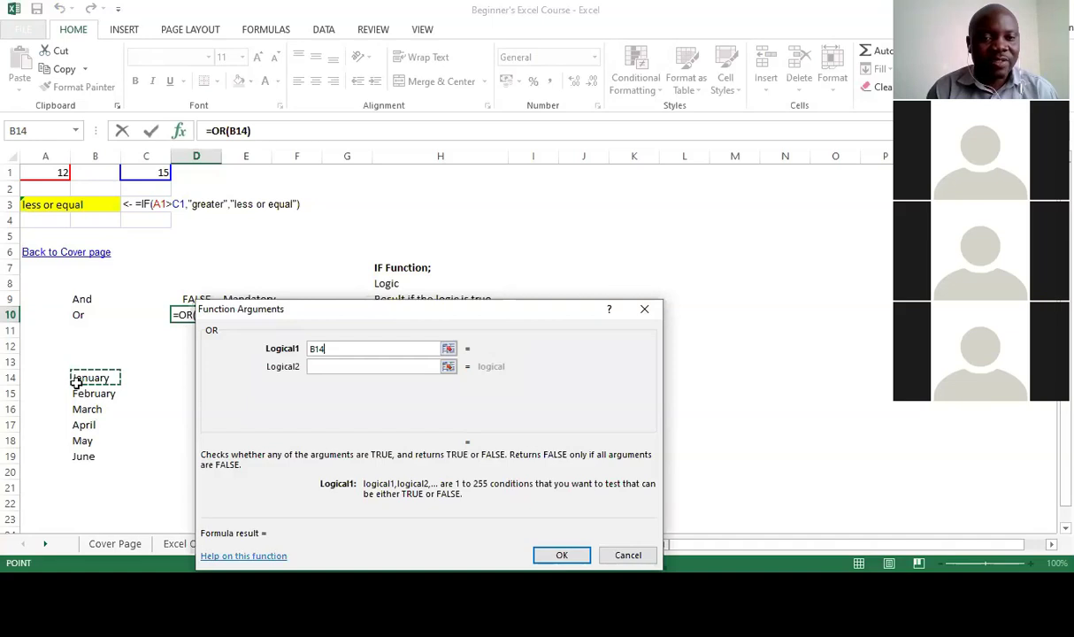
{"action": "type", "text": "="}
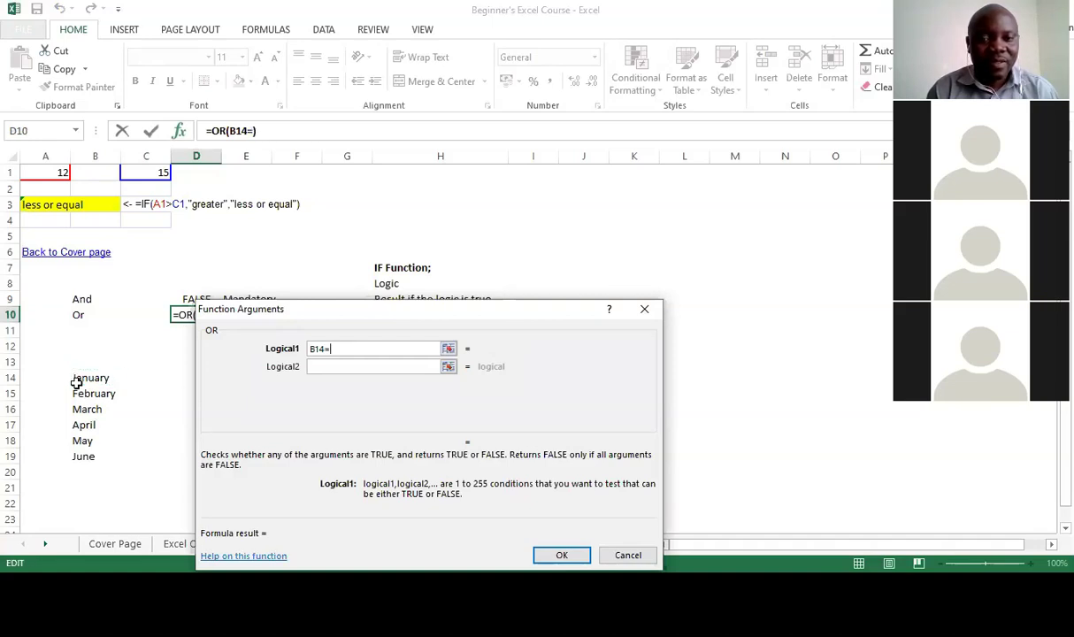
{"action": "type", "text": "\""}
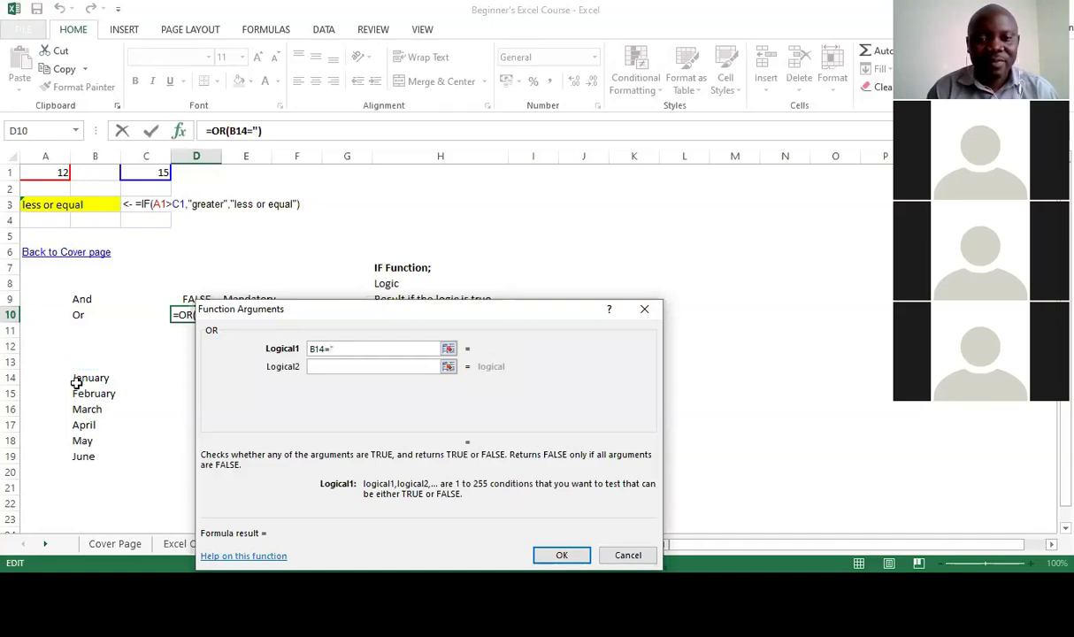
{"action": "type", "text": "Janua"}
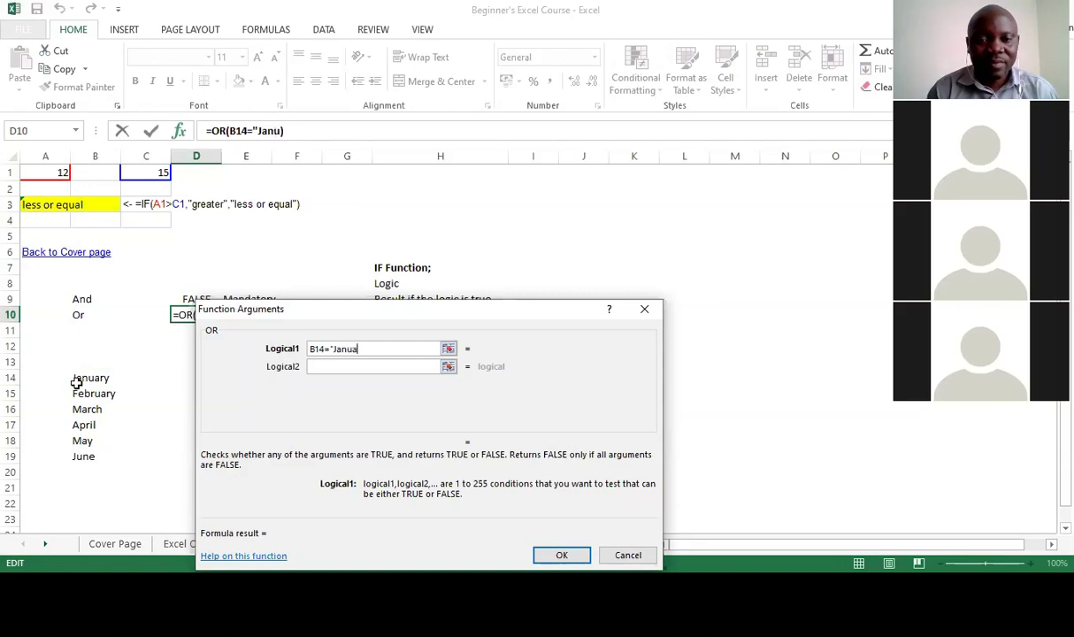
{"action": "type", "text": "ry\""}
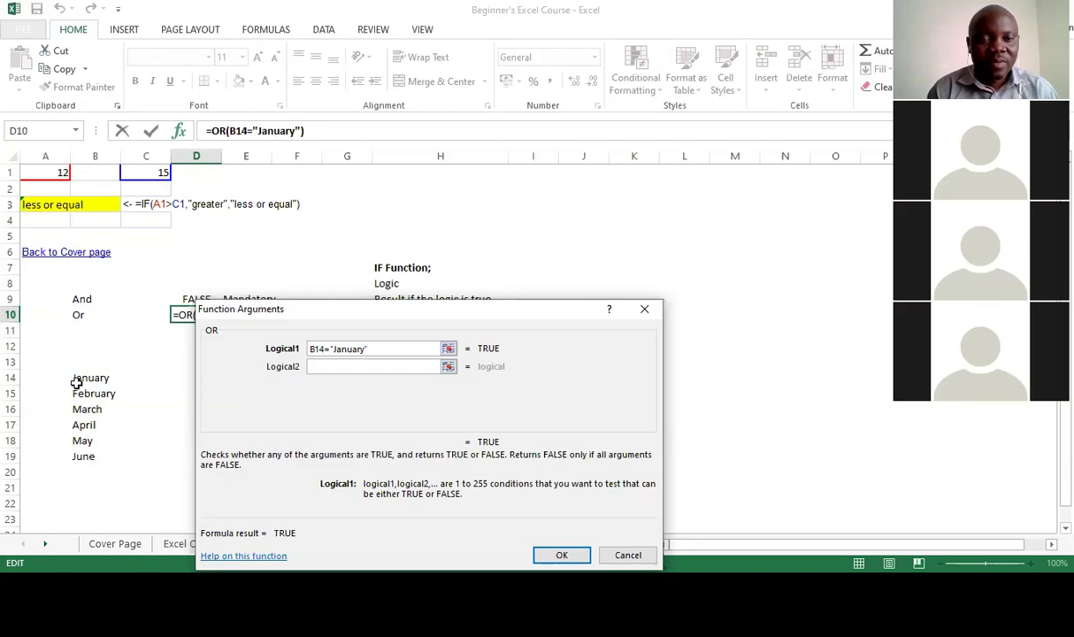
{"action": "key", "text": "Tab"}
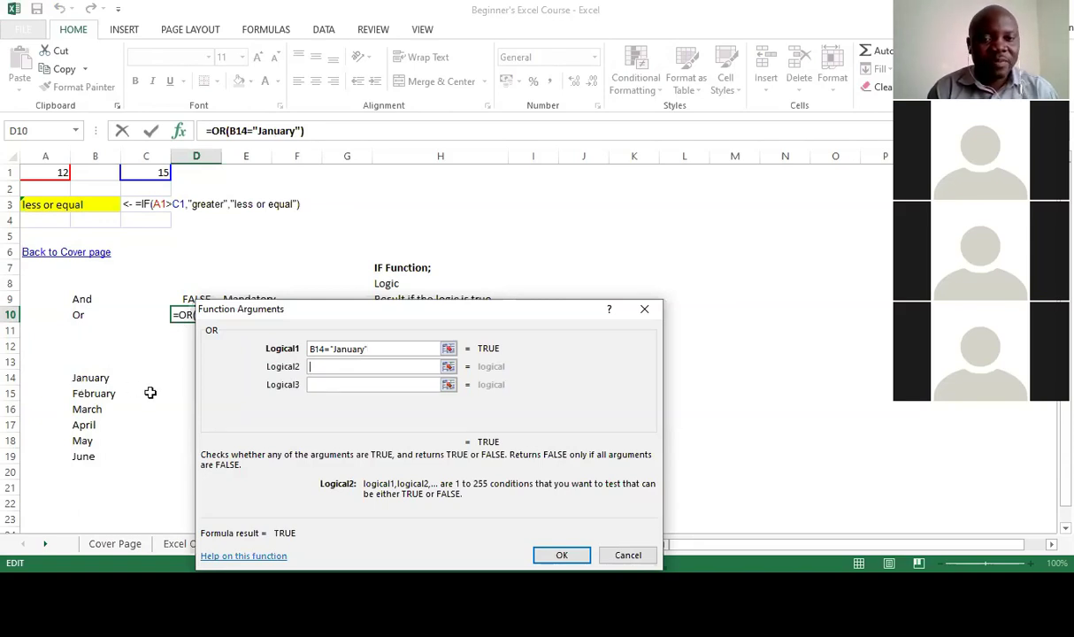
- Set the second condition of the OR function to B15="March"
{"action": "left_click", "coordinate": [106, 399]}
{"action": "type", "text": "=\""}
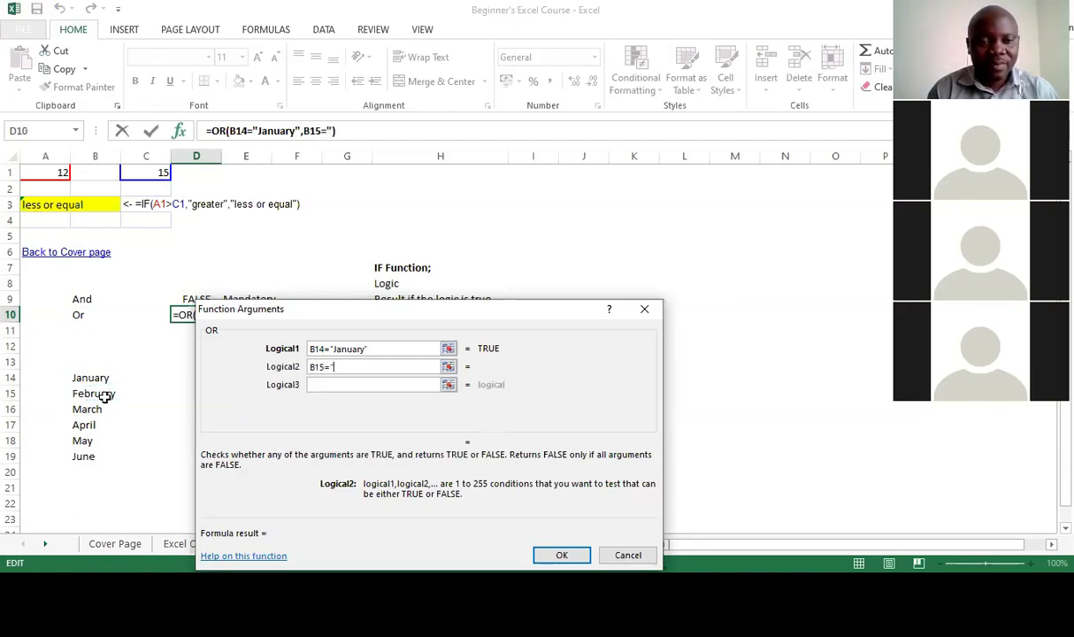
{"action": "type", "text": "March\""}
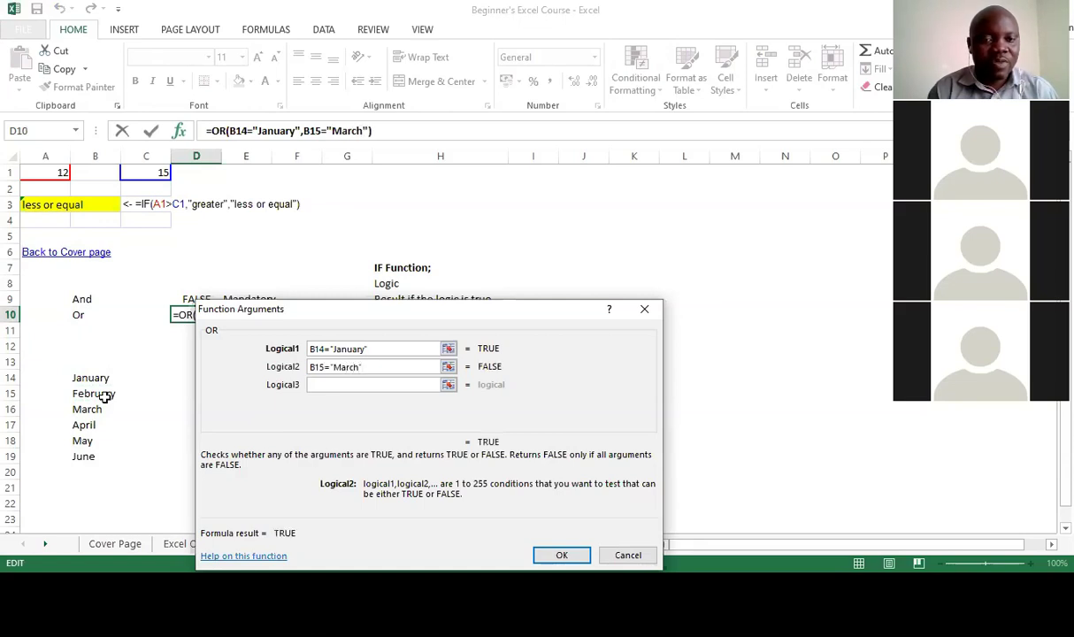
{"action": "key", "text": "Tab"}
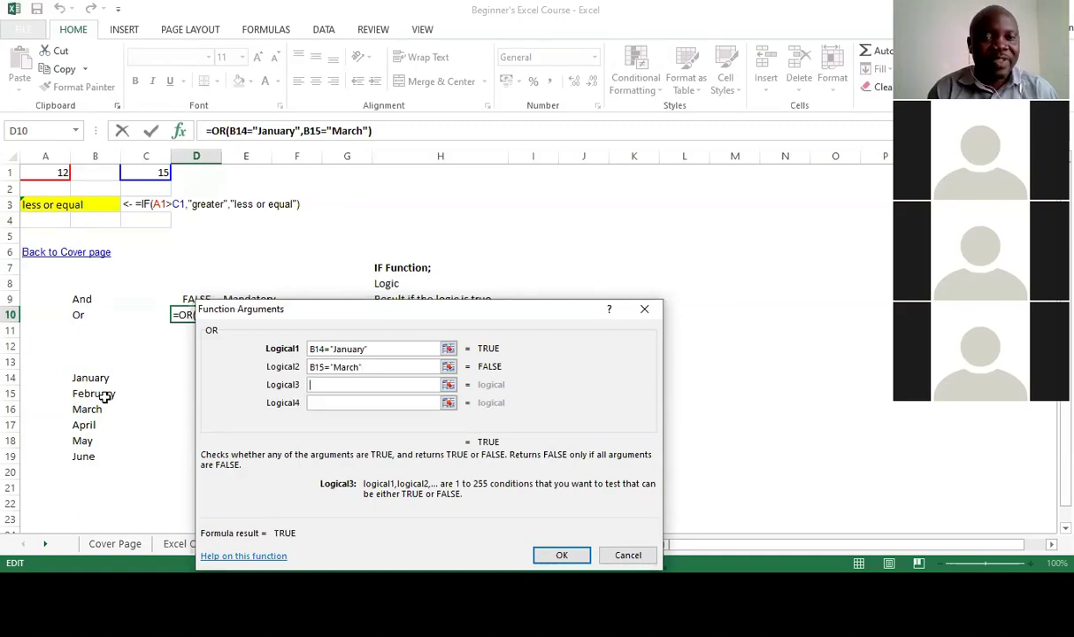
- Add B17="April" as the third condition of the OR function and complete the formula in D10
{"action": "left_click", "coordinate": [89, 423]}
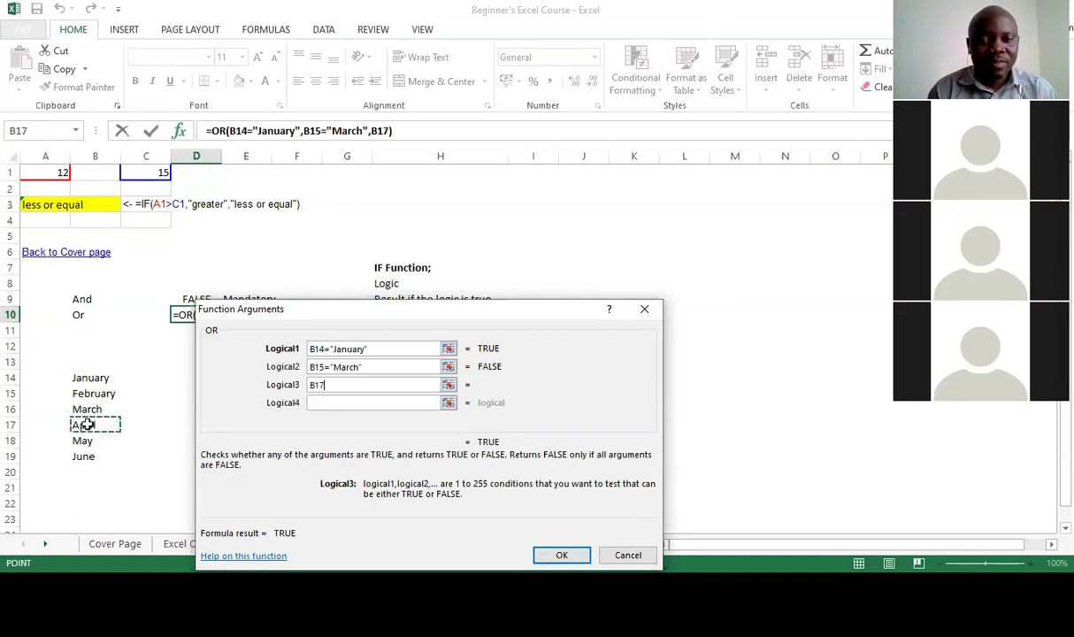
{"action": "type", "text": "=\"A"}
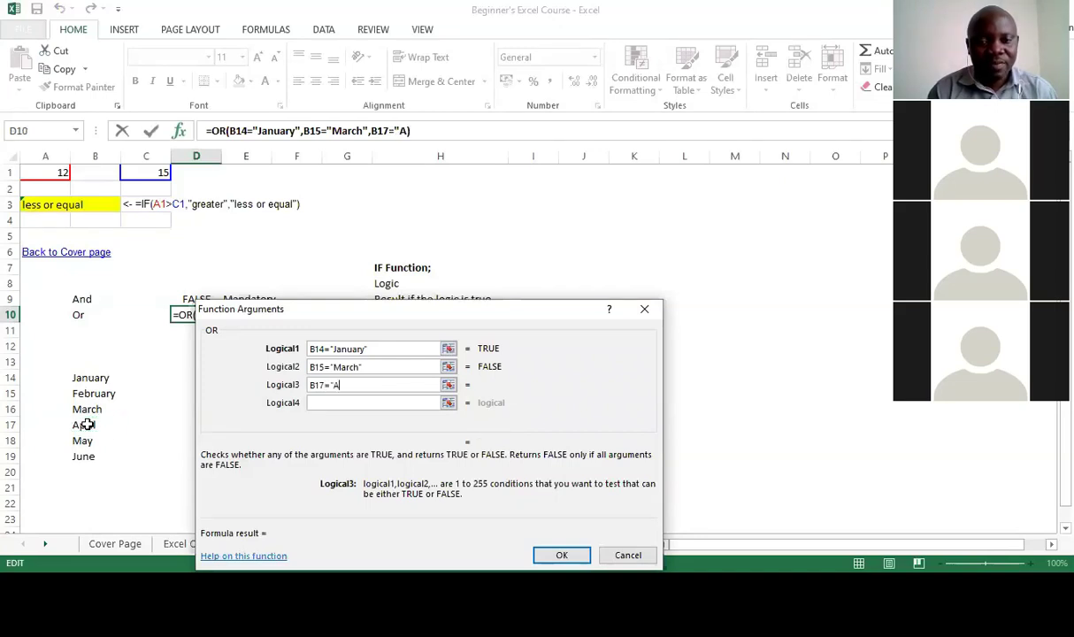
{"action": "type", "text": "pril"}
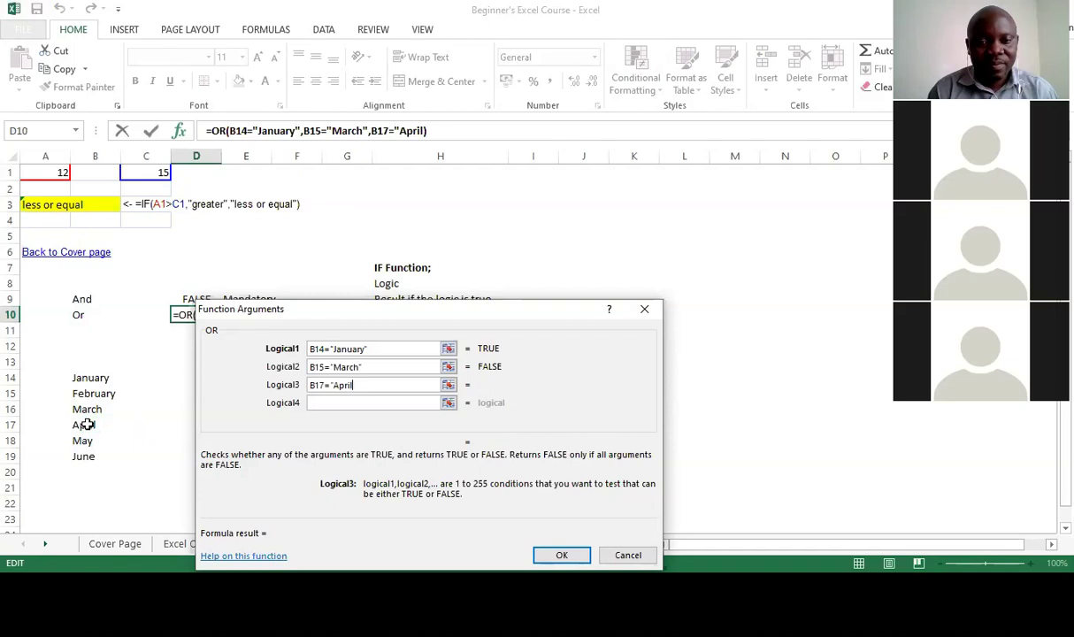
{"action": "type", "text": "\""}
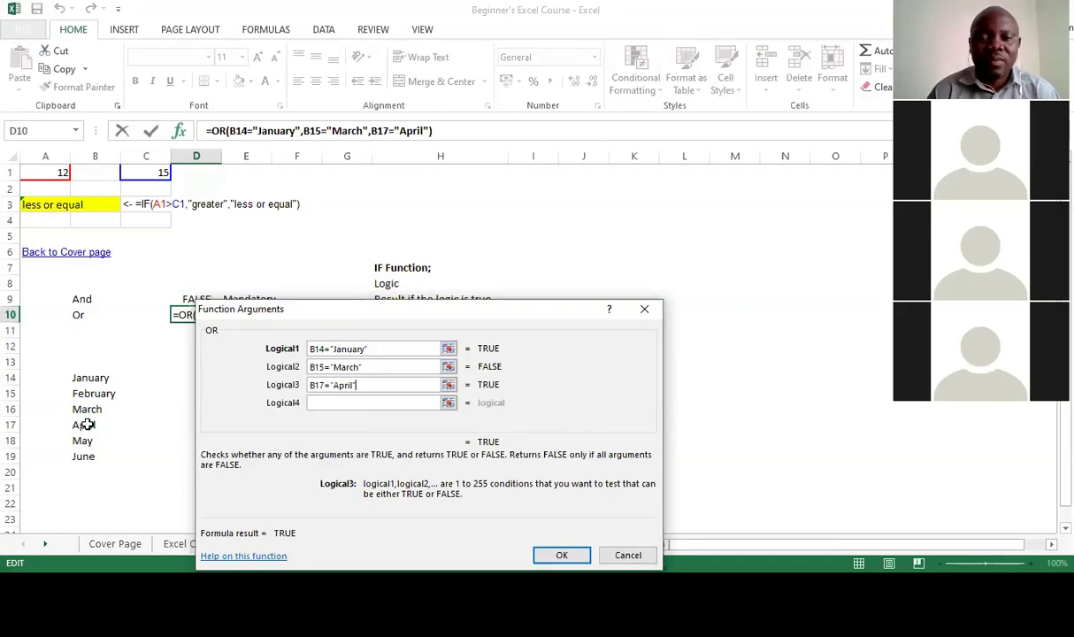
{"action": "key", "text": "Return"}
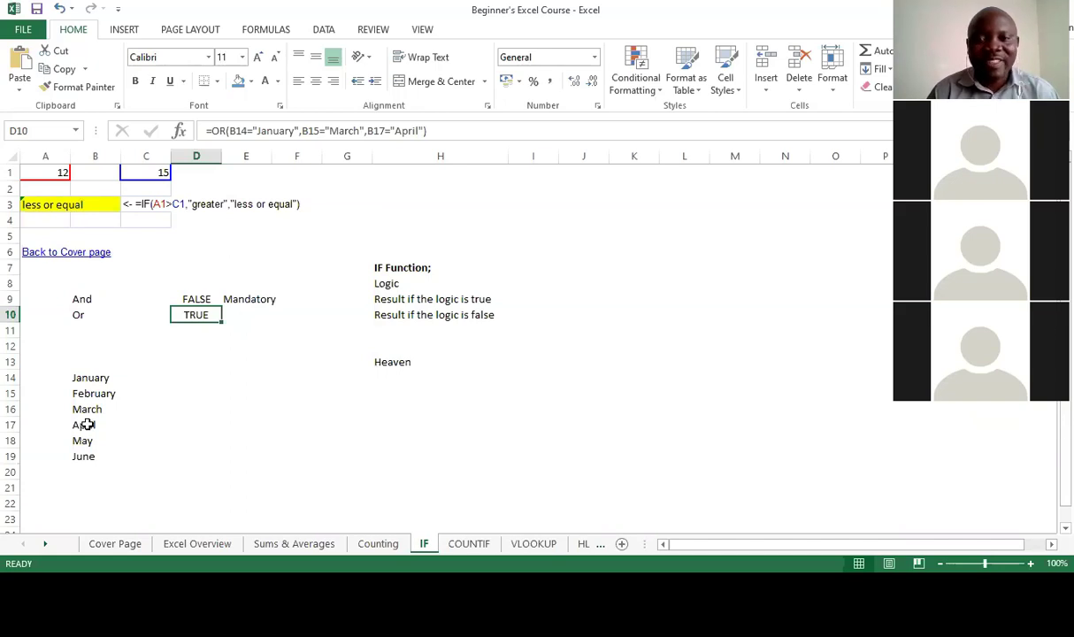
- Enter the note "Optional" in cell E10 beside the OR formula
{"action": "key", "text": "Right"}
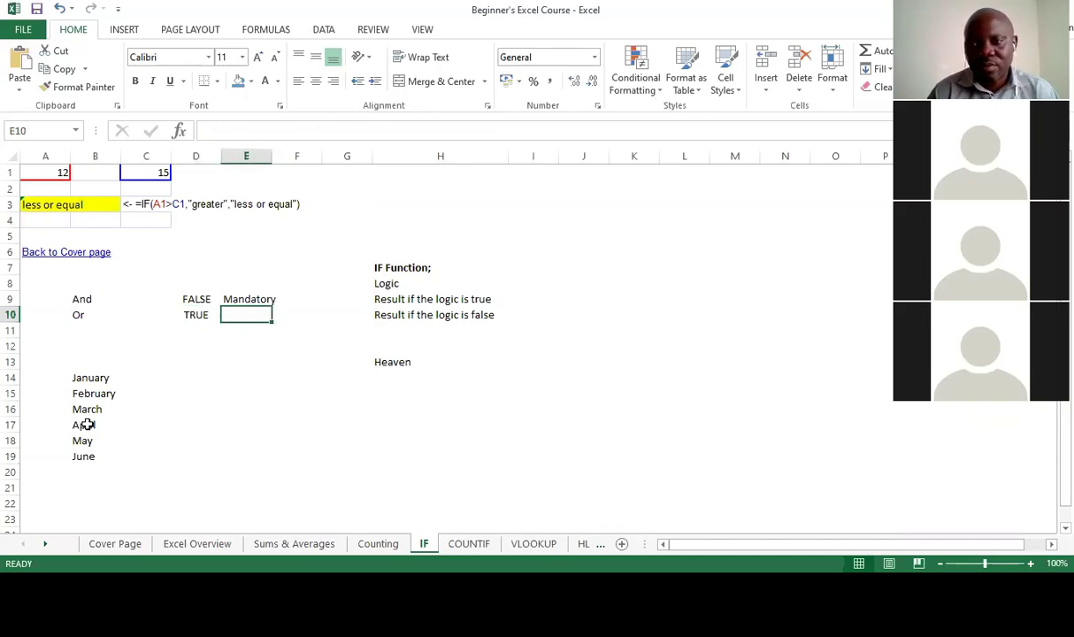
{"action": "type", "text": "Optional"}
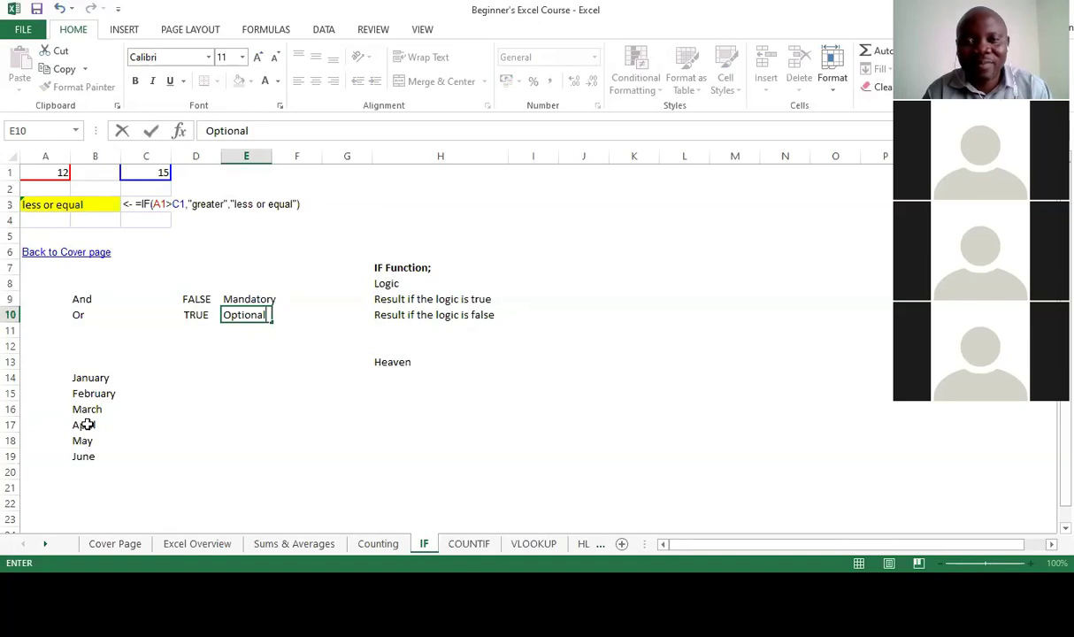
{"action": "key", "text": "Tab"}
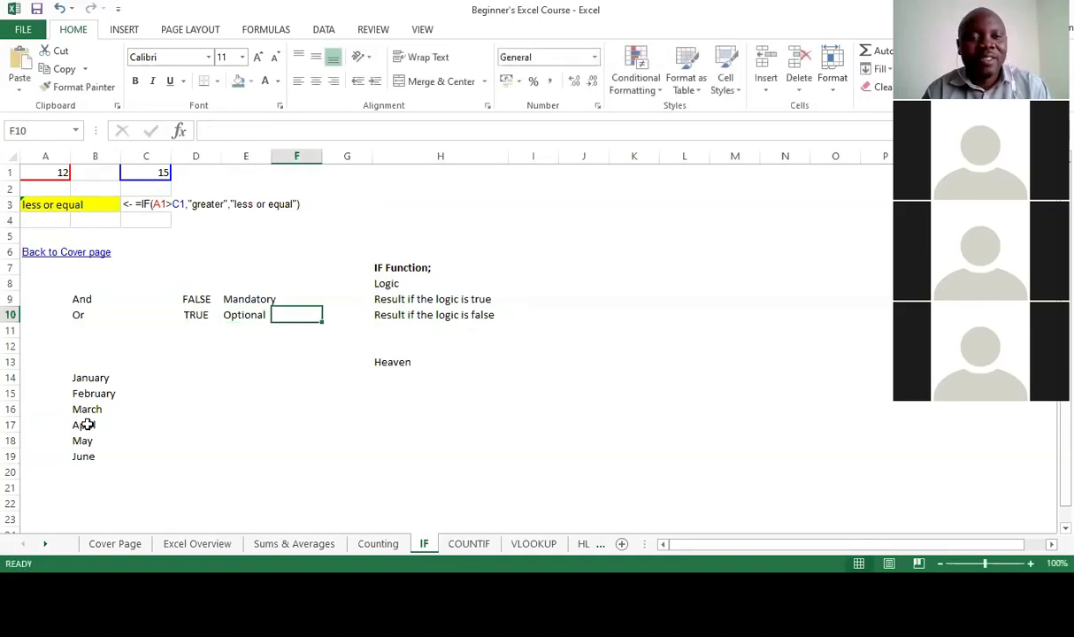